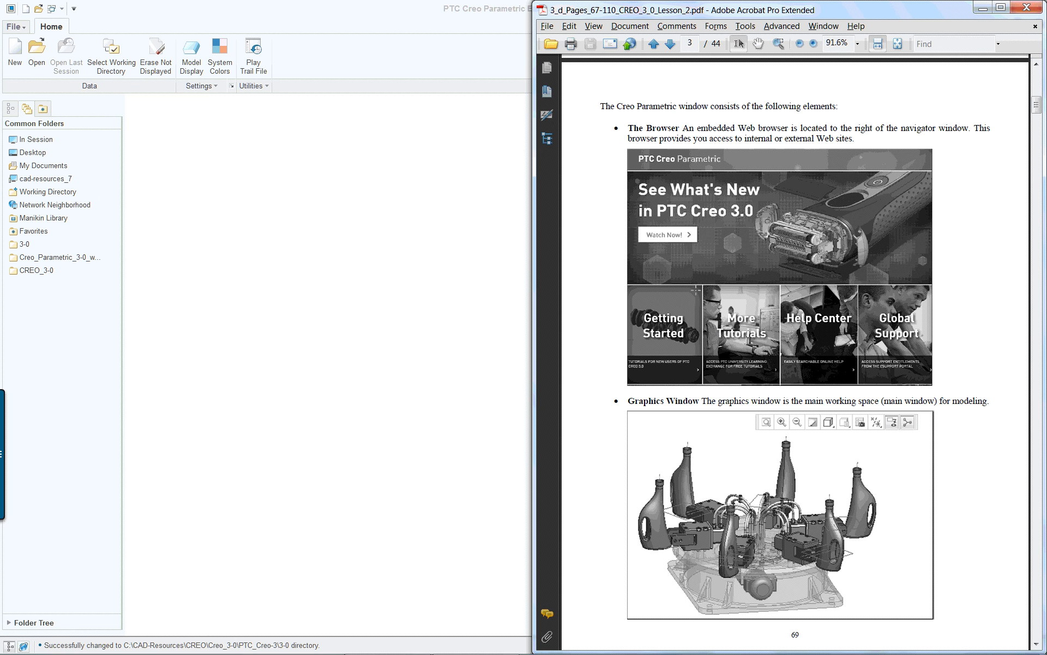
Read the lesson PDF's descriptions of the window elements and look over the file commands in Creo Parametric
scroll(704, 289, down, 2)
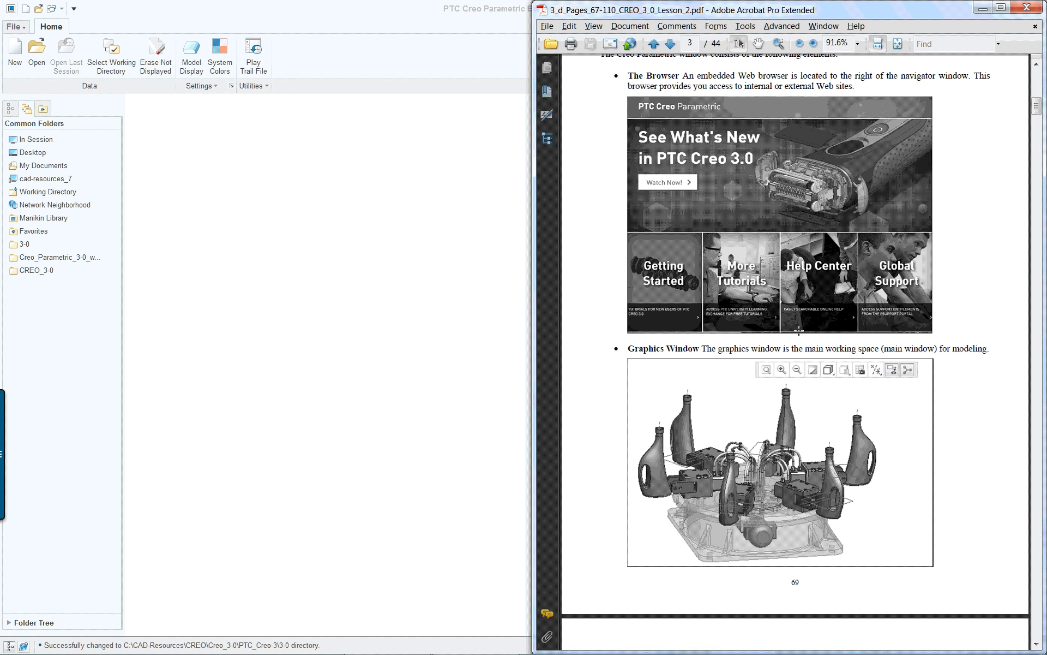
scroll(788, 334, down, 18)
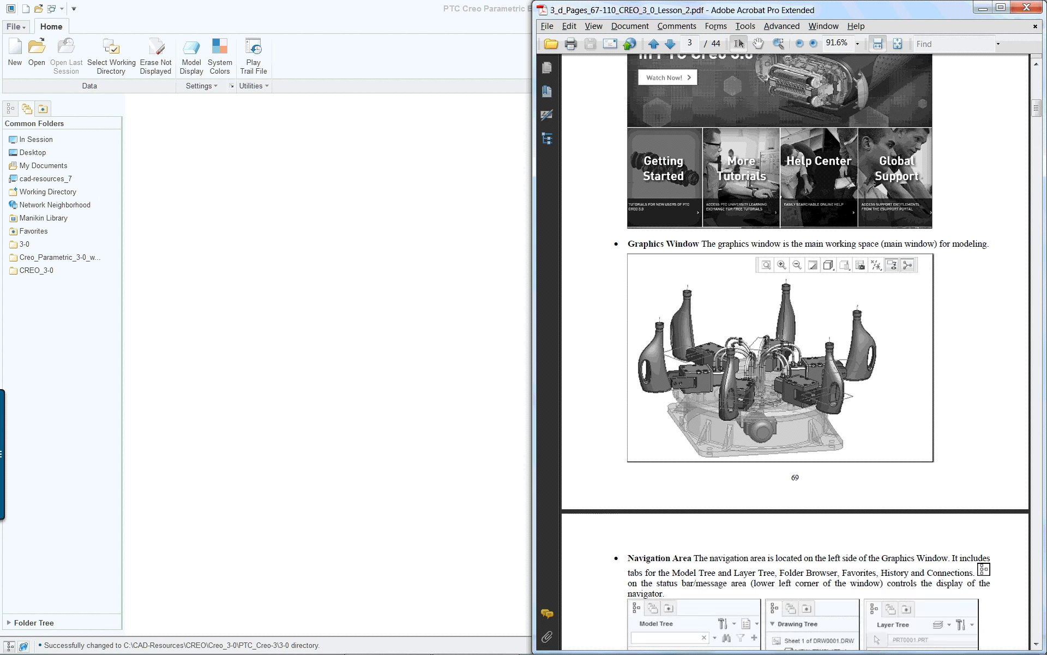
scroll(765, 338, down, 2)
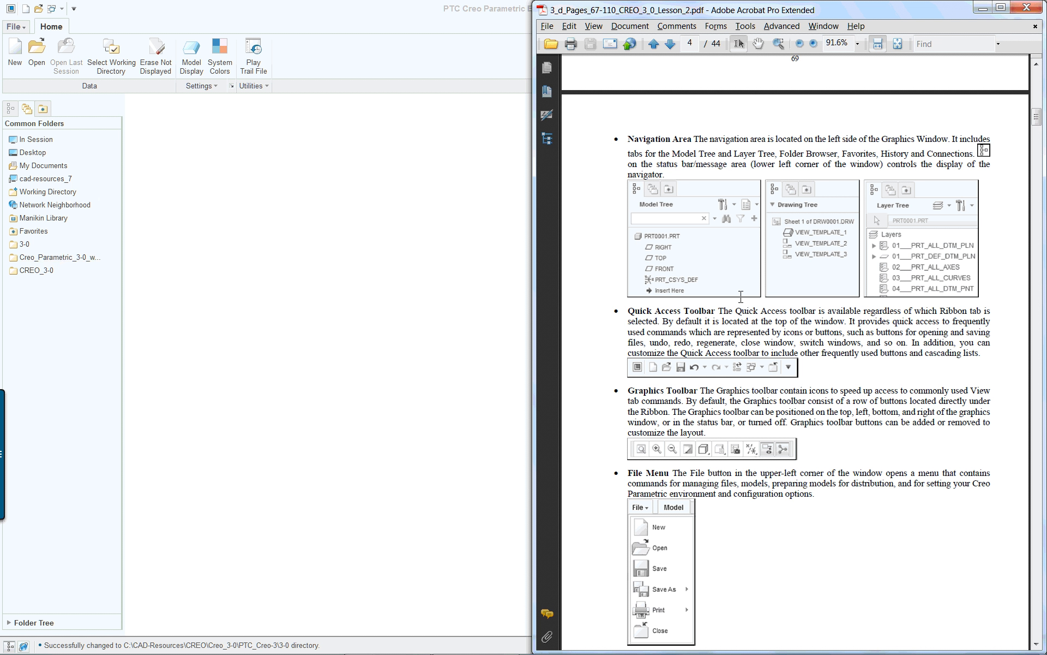
click(826, 337)
scroll(762, 335, down, 2)
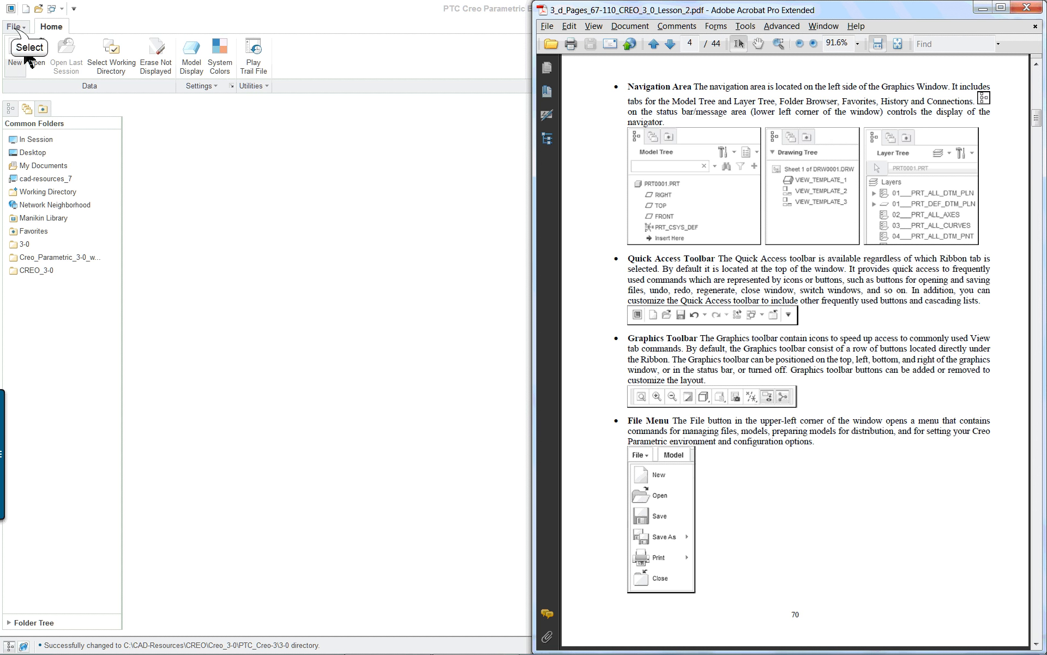
click(14, 26)
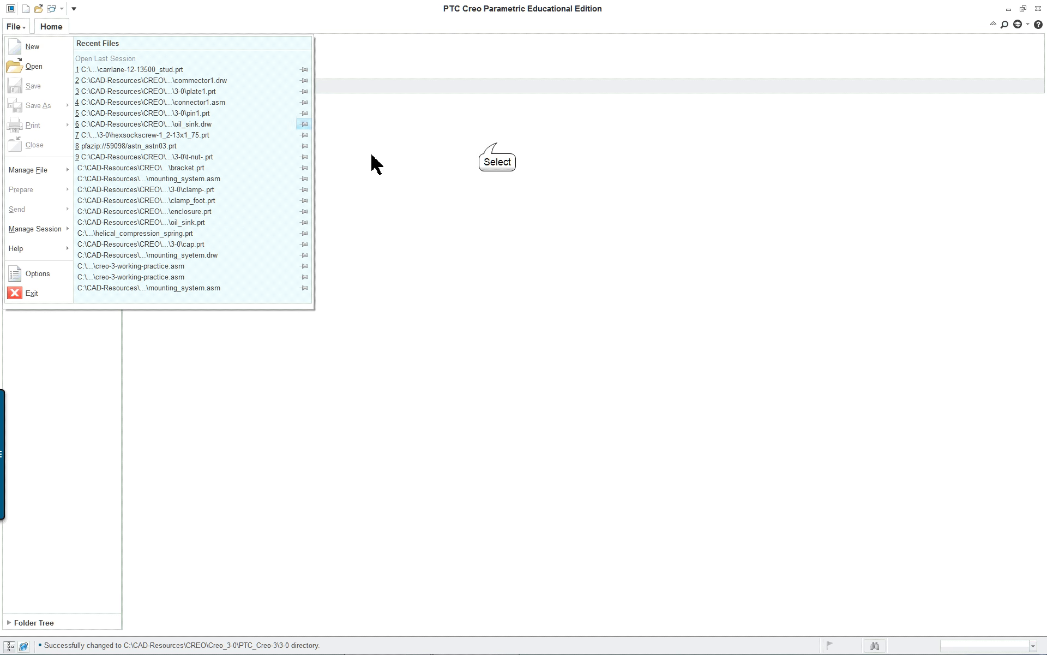
click(497, 143)
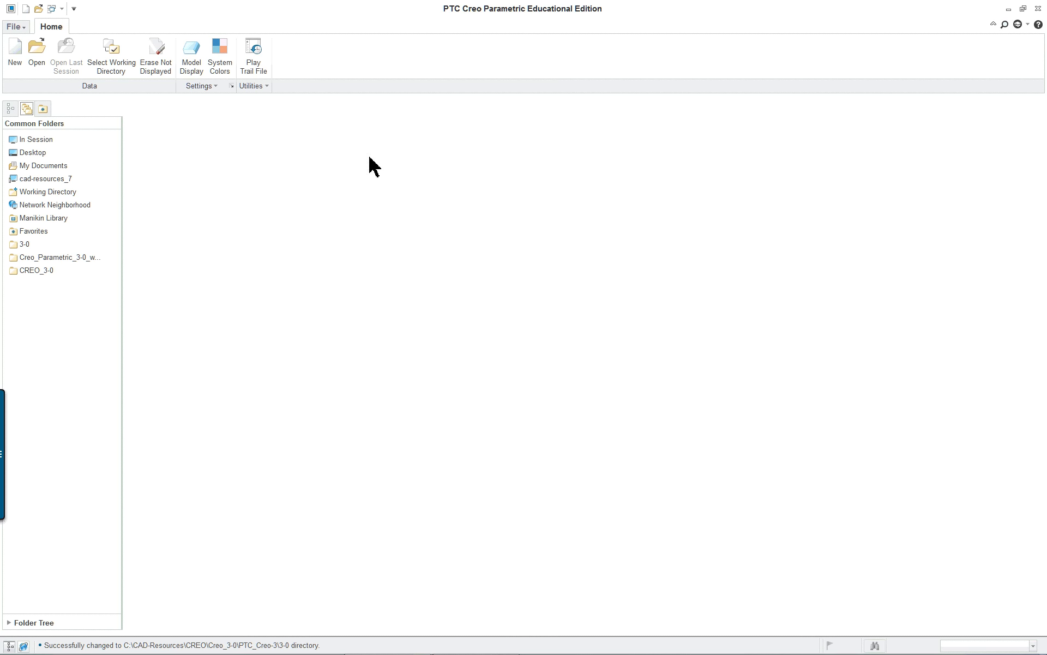
key(alt+Tab)
Read on in the lesson PDF to the Catalog Parts section of the Lesson 2 STEPS
scroll(813, 374, down, 10)
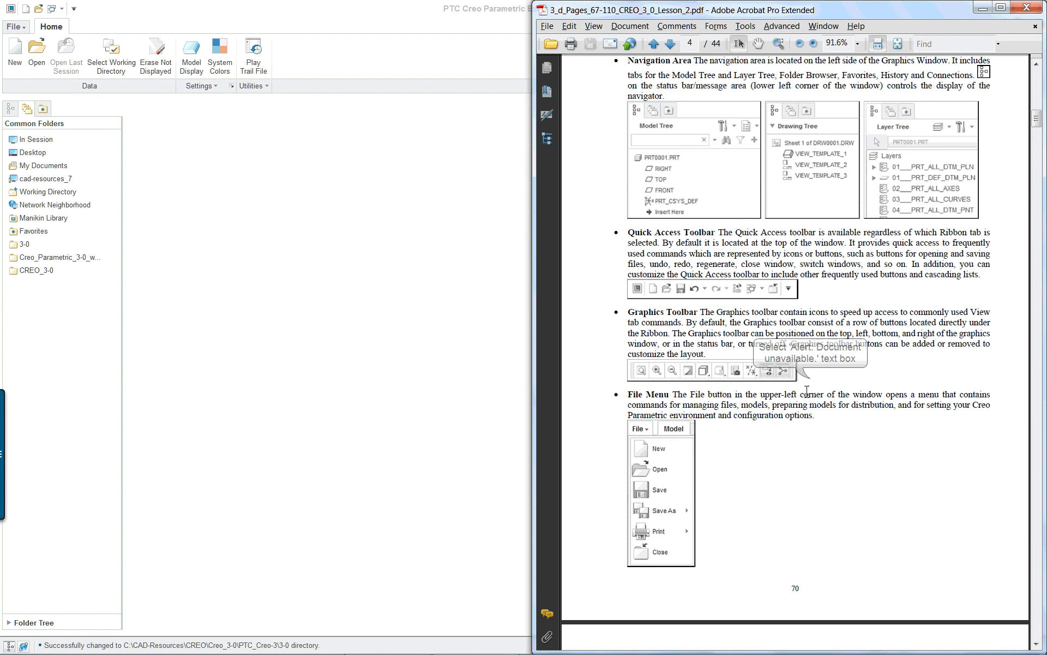
scroll(775, 379, down, 10)
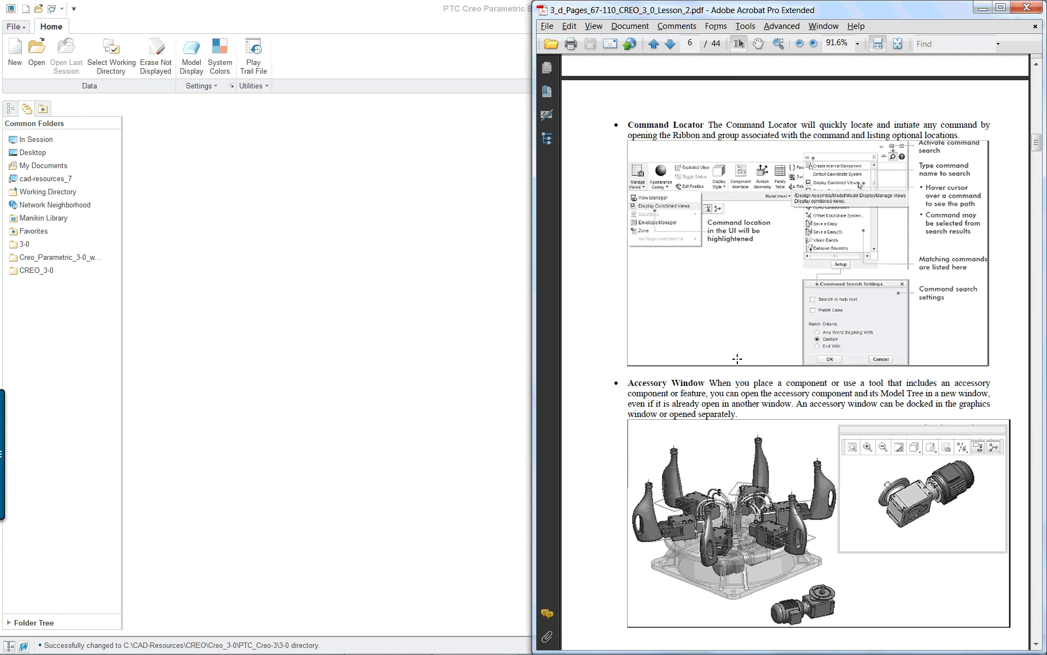
scroll(737, 358, down, 10)
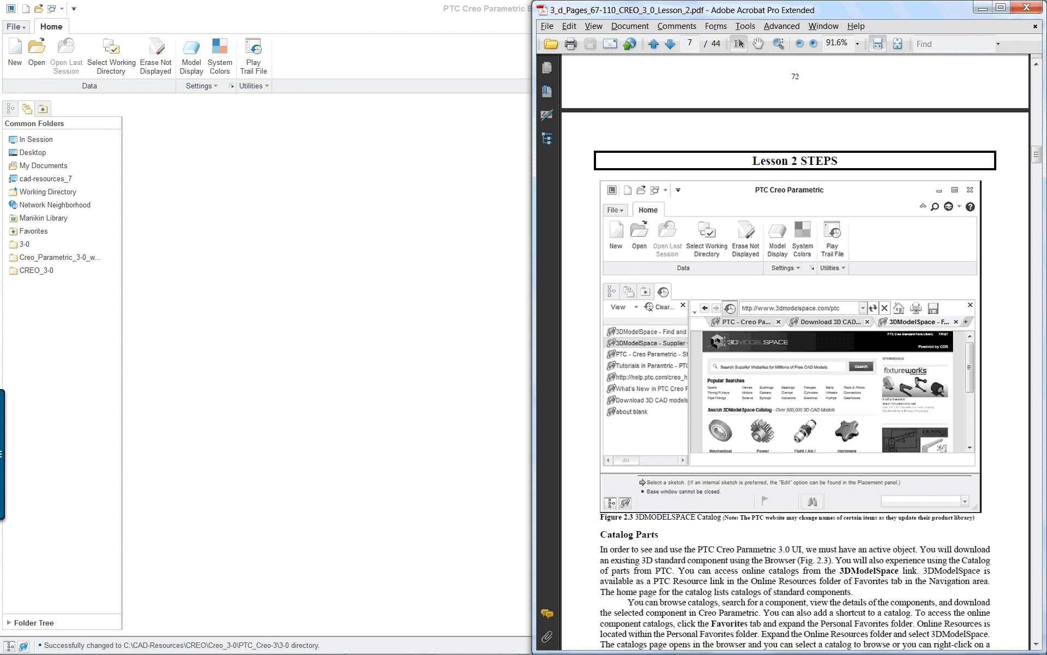
scroll(725, 341, down, 1)
scroll(724, 341, down, 1)
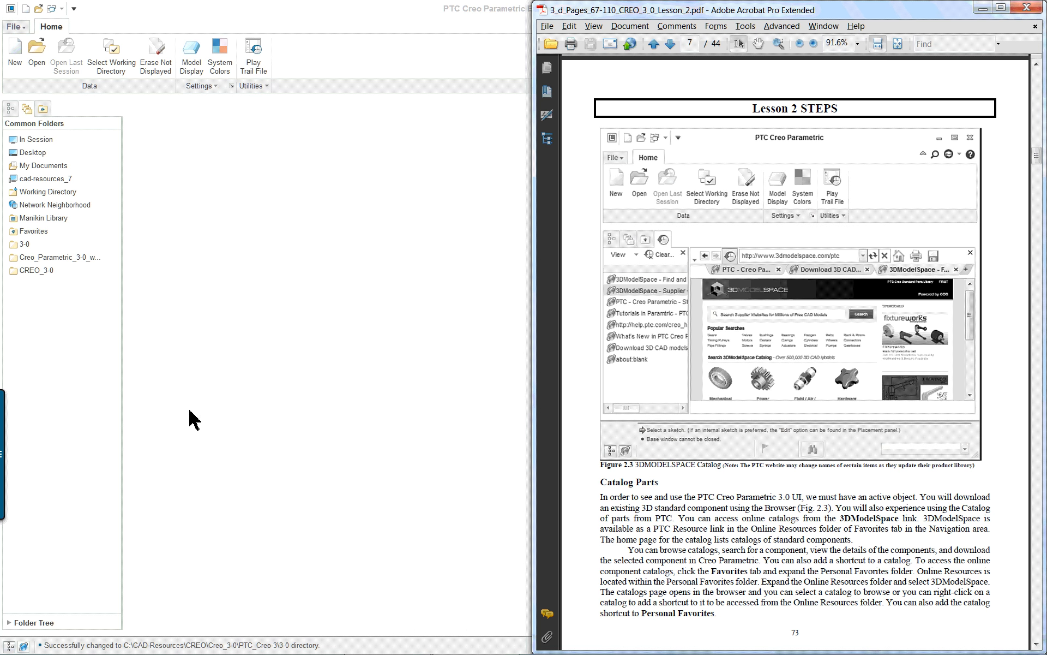
Switch to Creo Parametric, show its embedded browser and open the PTC Creo Standard Parts Library from the 3DModelSpace page
click(24, 646)
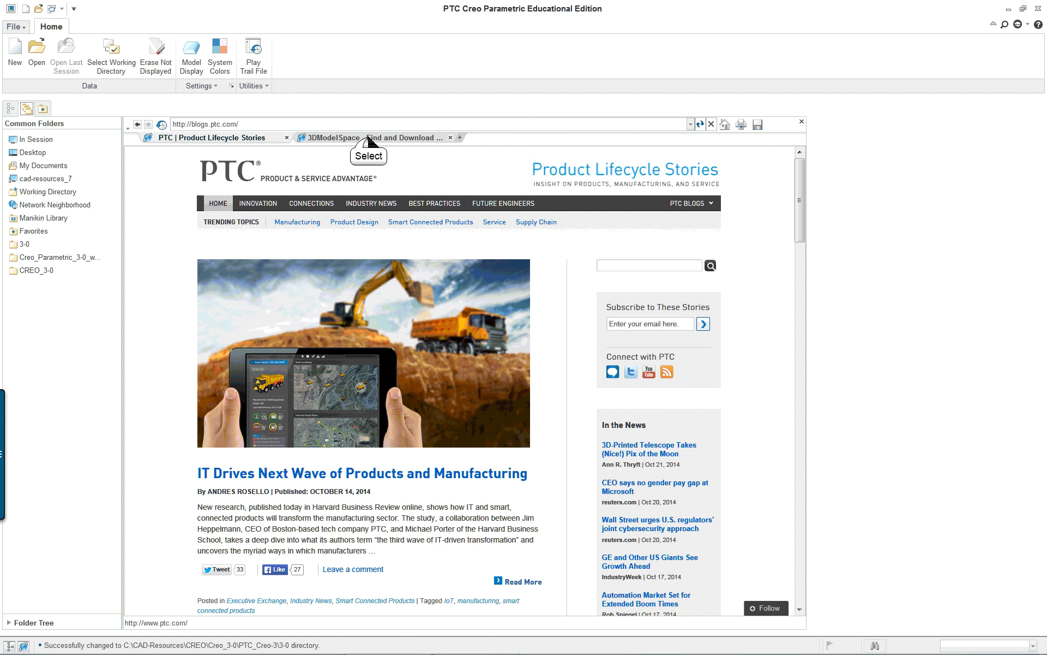
click(370, 139)
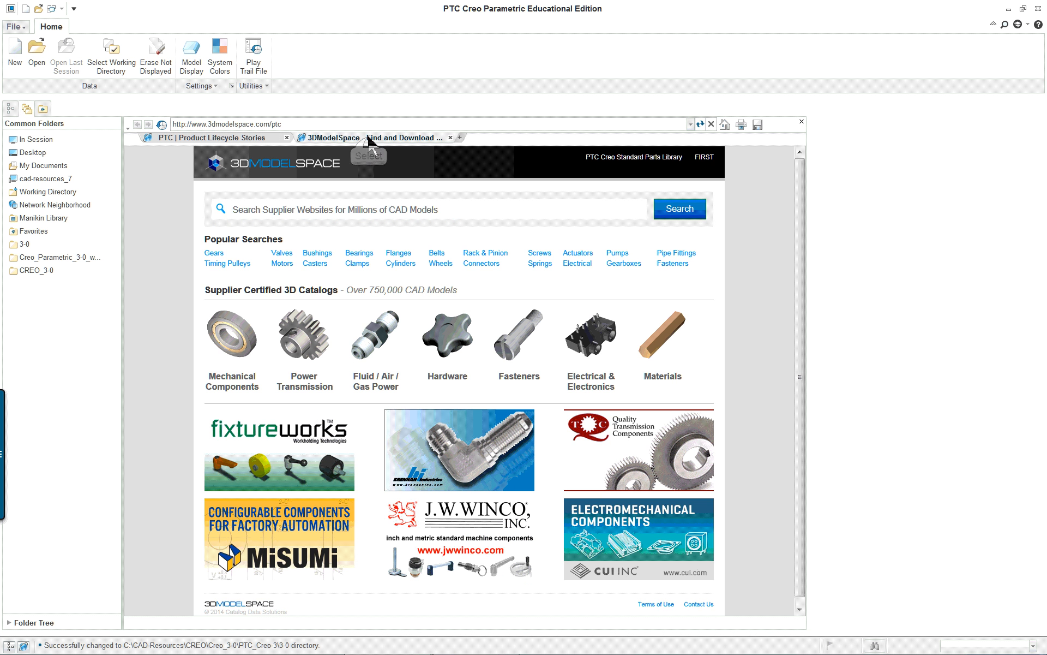
click(630, 158)
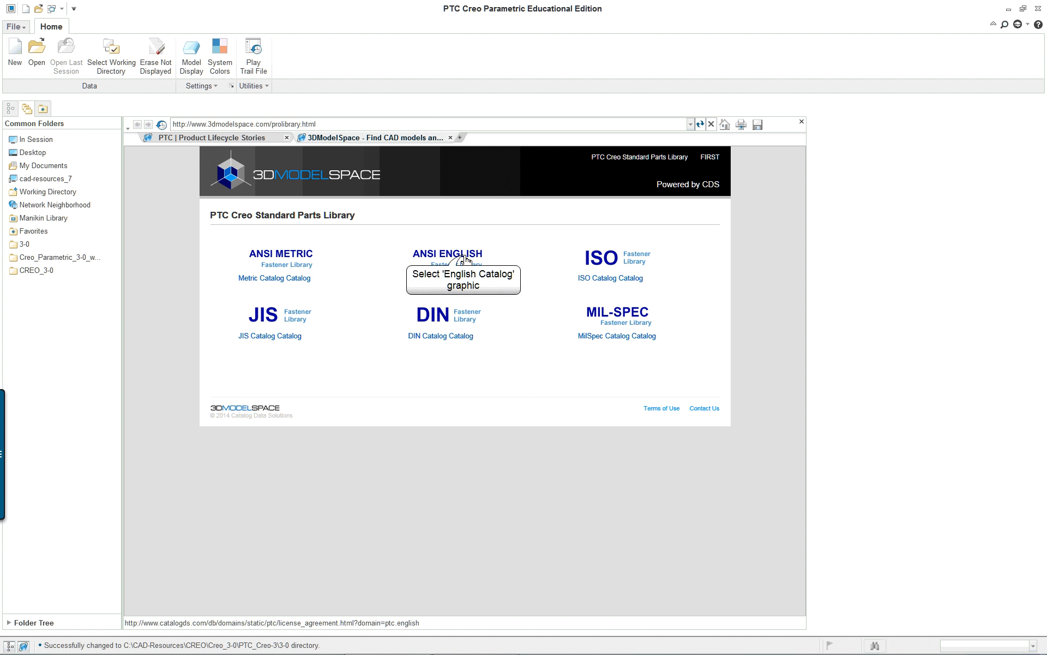
Open the ANSI English fastener catalog and accept the license terms and conditions
click(465, 260)
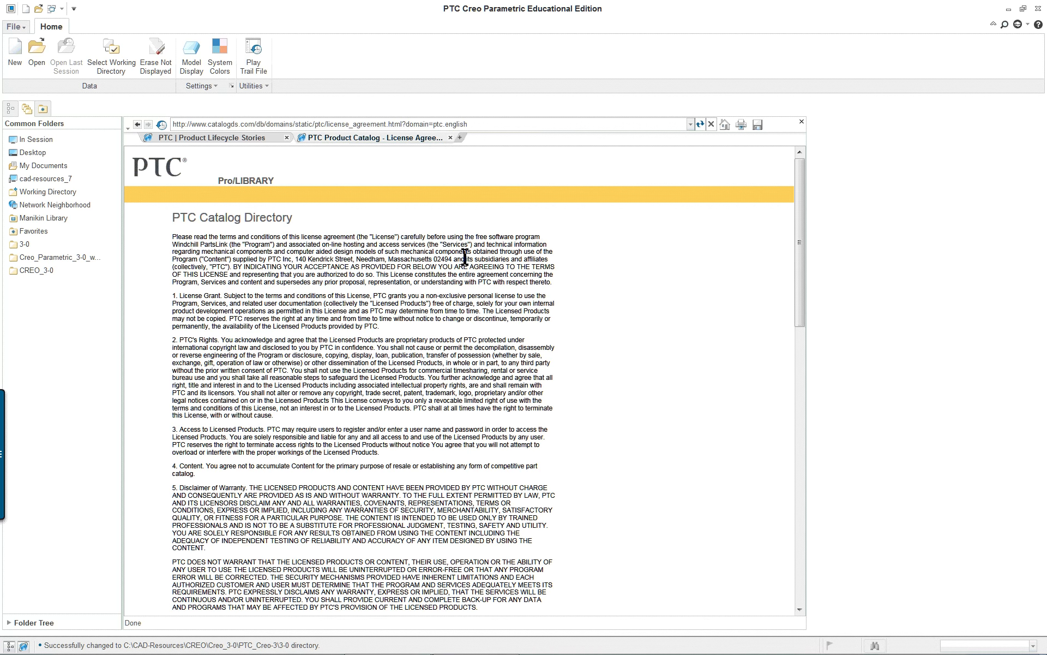
scroll(427, 352, down, 10)
scroll(415, 365, down, 15)
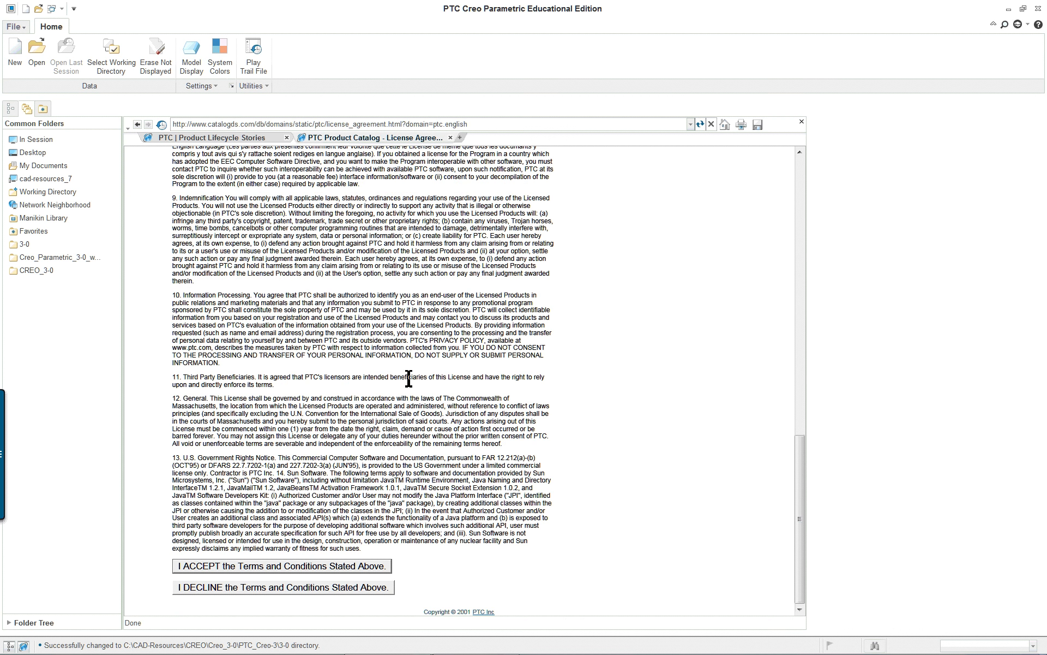
click(295, 567)
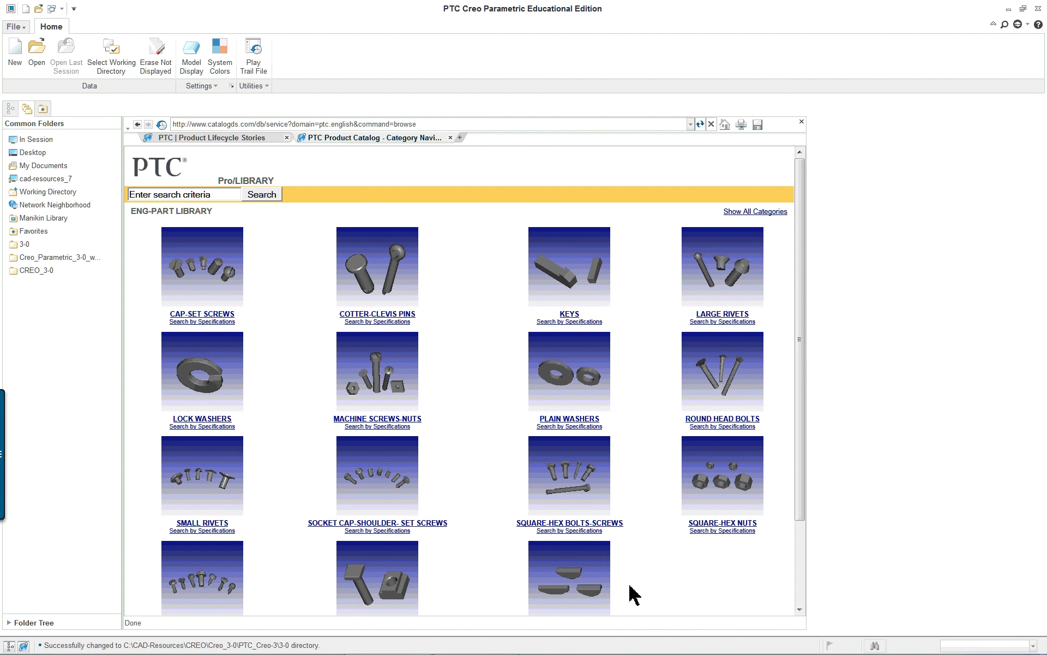
Open standard T-nut ASTN04 in the Tee Bolts-Nuts category and choose the last-listed Pro/ENGINEER Wildfire 2.0 or later (.prt) format
scroll(477, 529, down, 2)
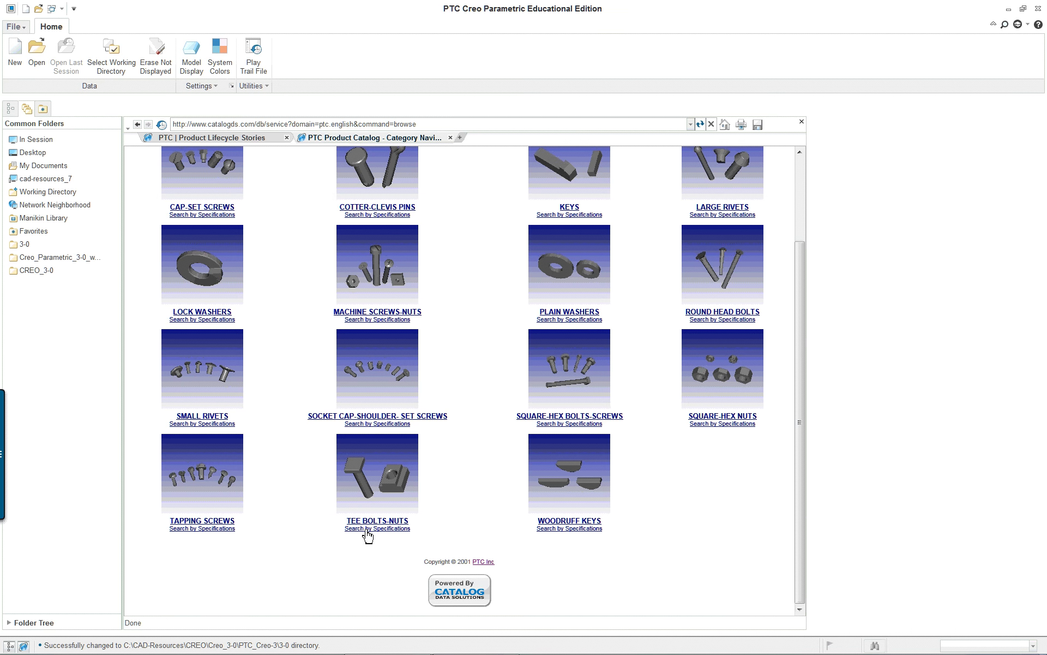
click(384, 475)
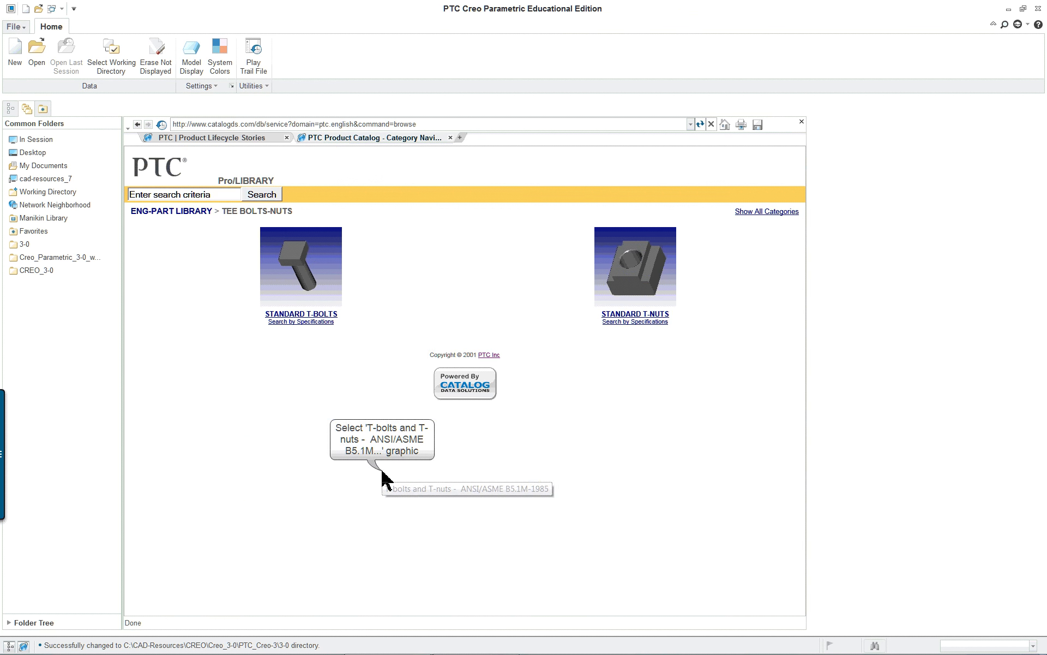
click(637, 277)
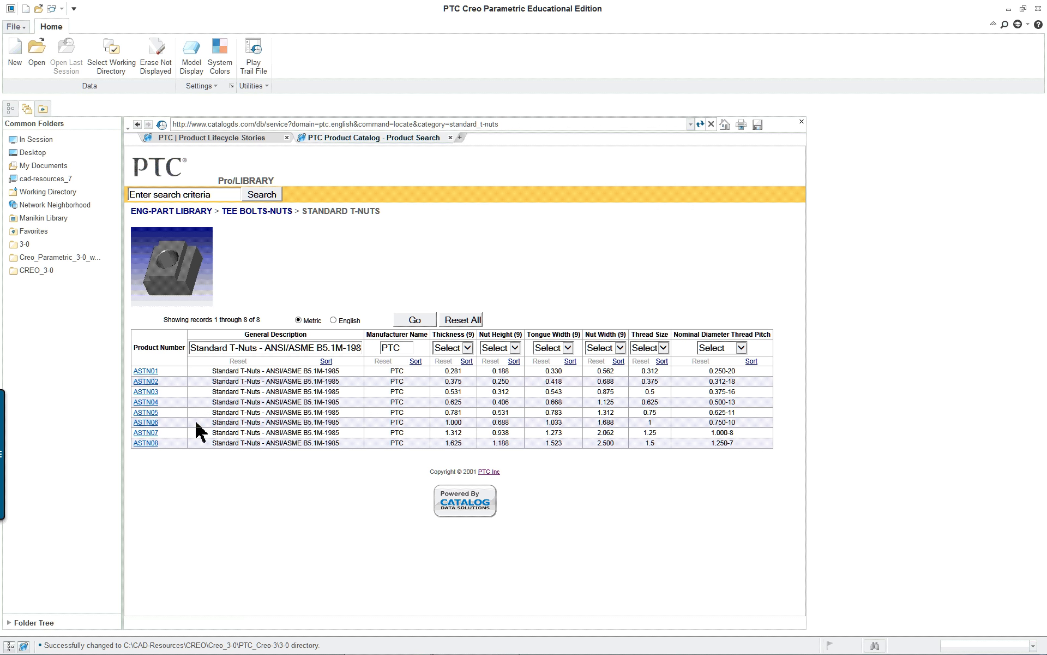
click(155, 404)
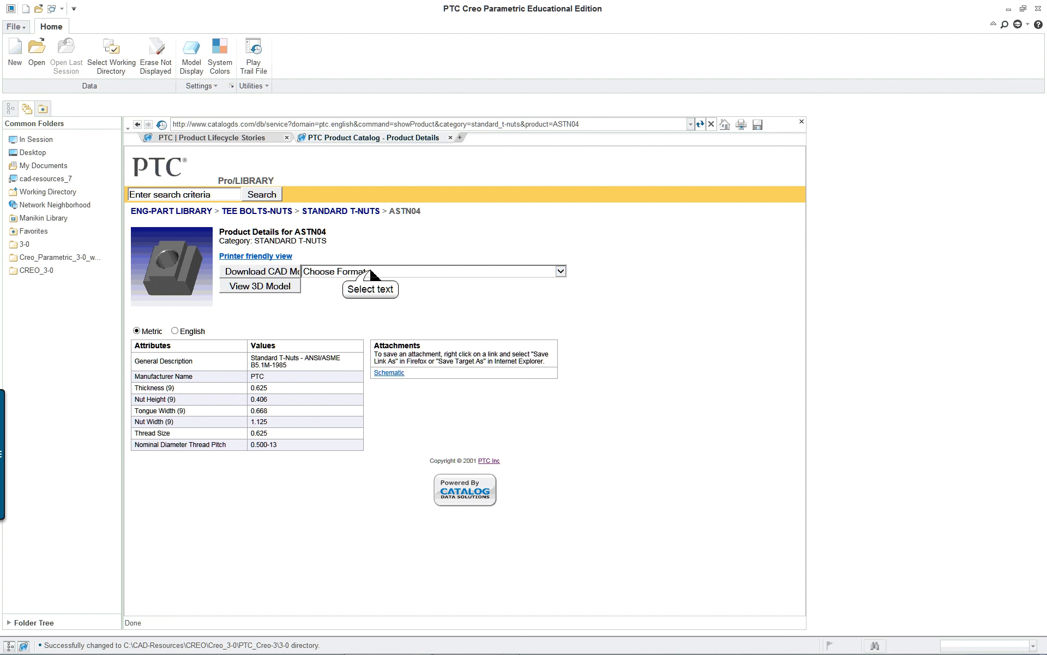
click(371, 271)
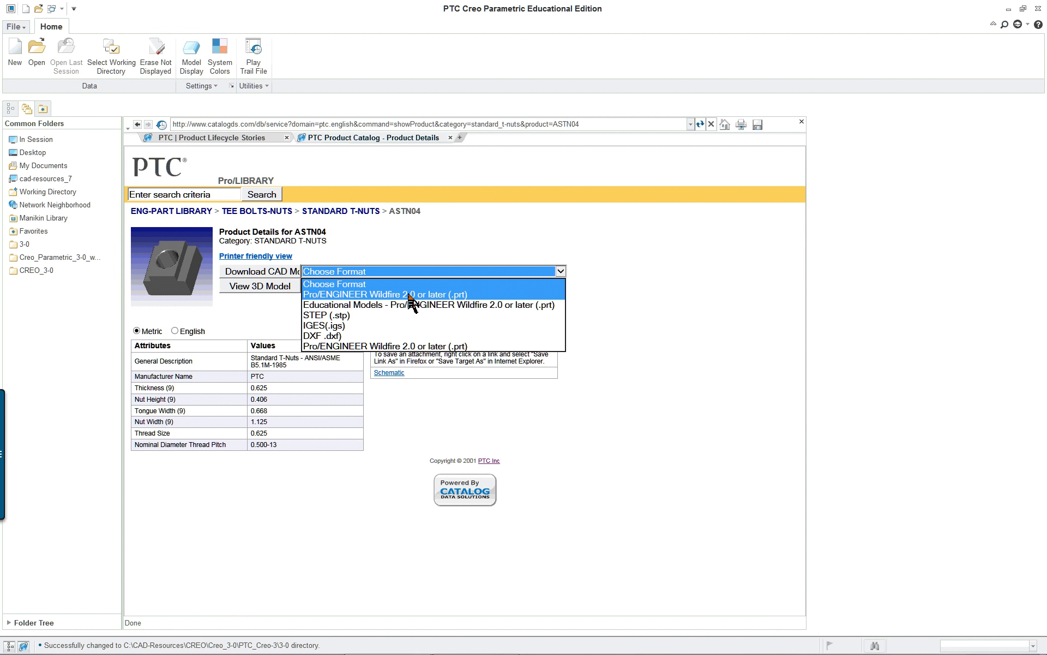
click(361, 347)
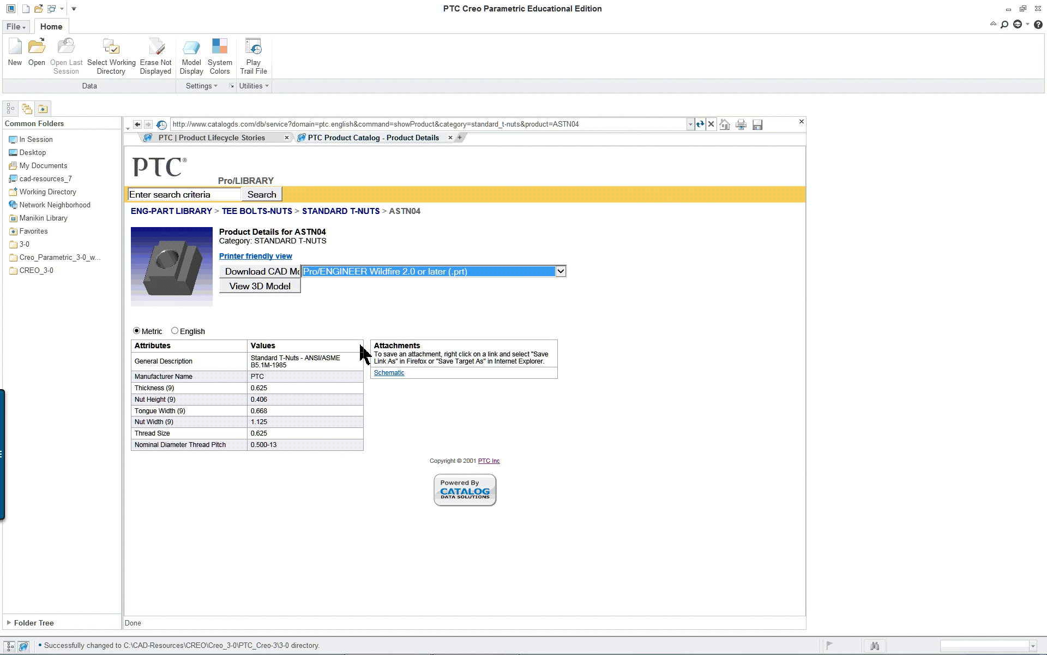
Try to view the ASTN04 T-nut in the 3D CAD Viewer, stop the page's scripts and close the viewer
click(267, 287)
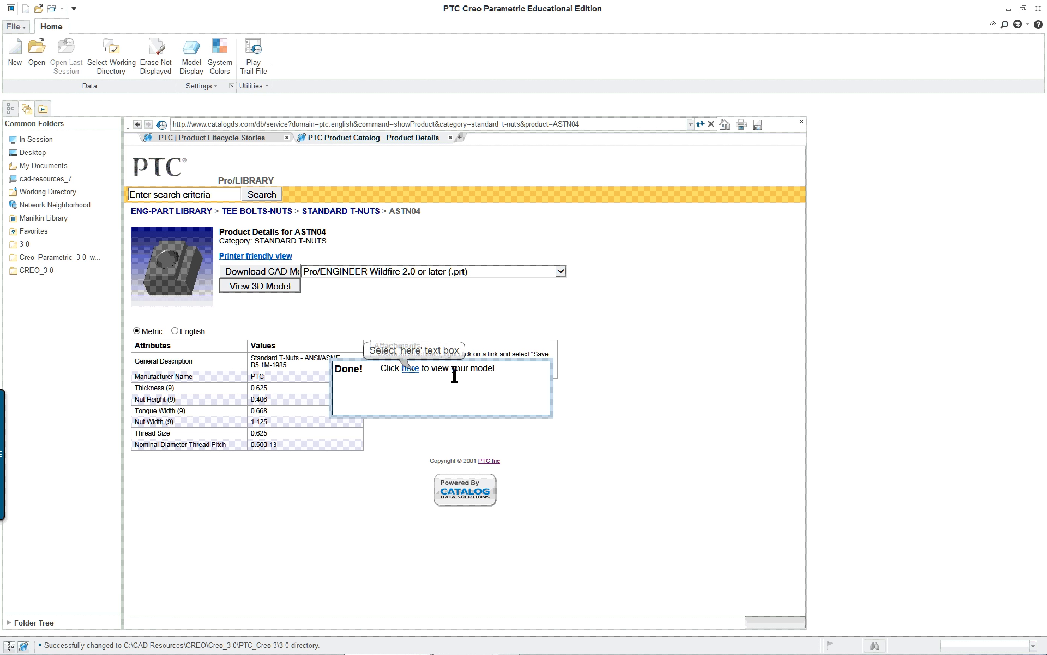
click(412, 369)
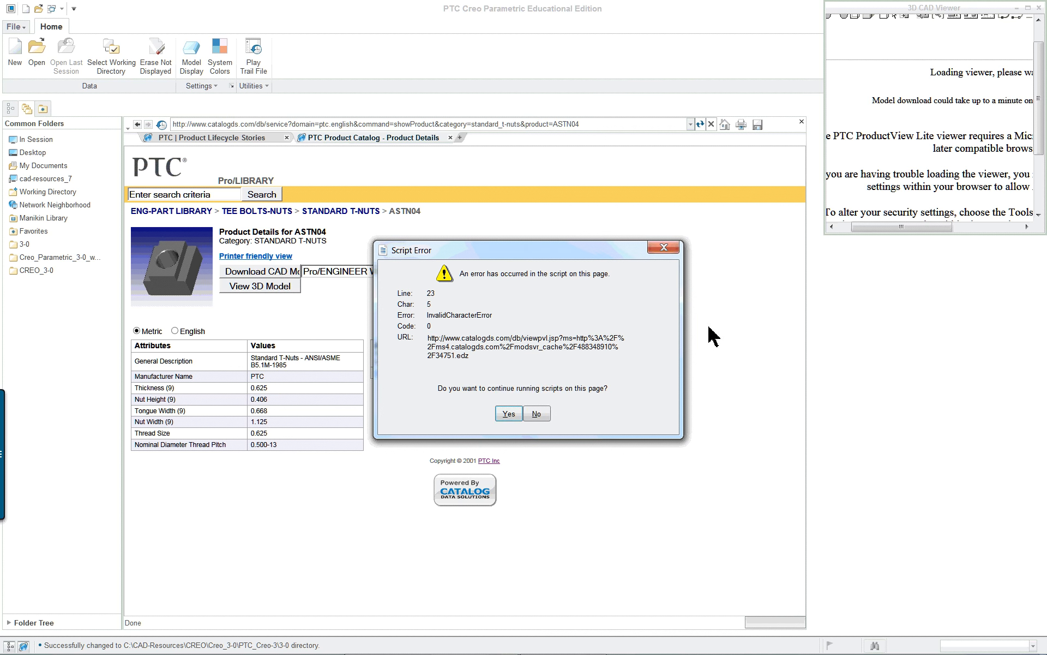
click(536, 415)
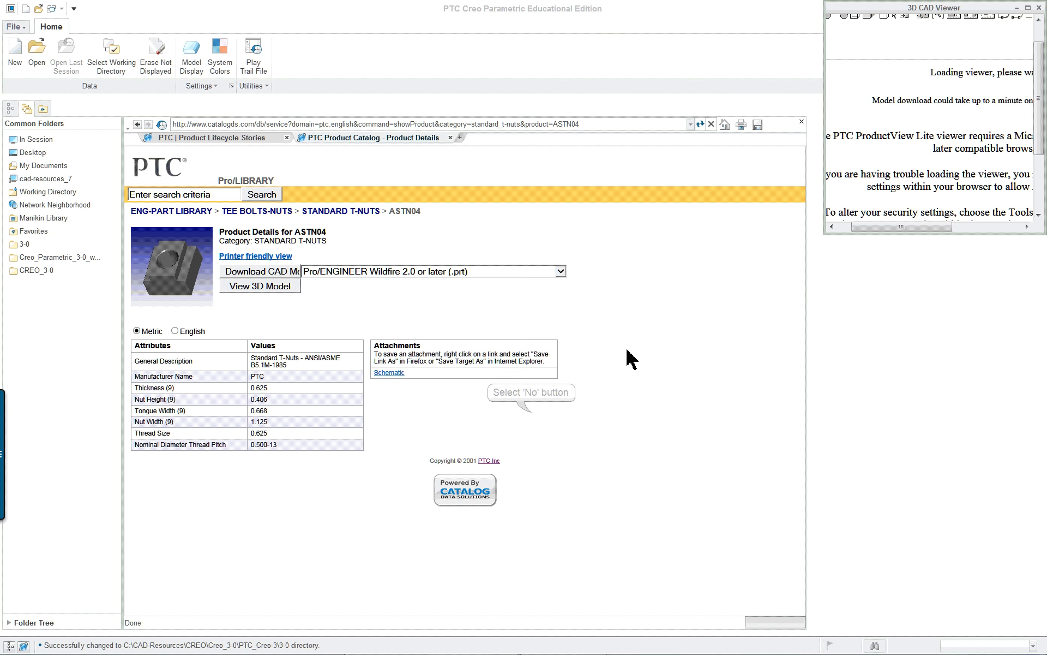
drag(826, 238, 653, 299)
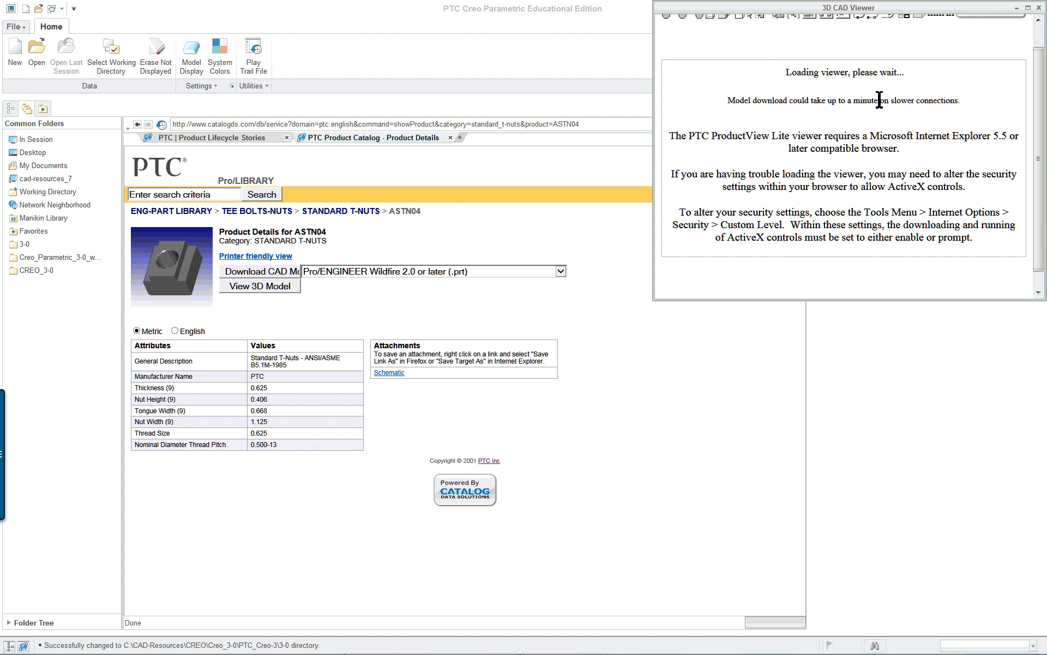
click(857, 233)
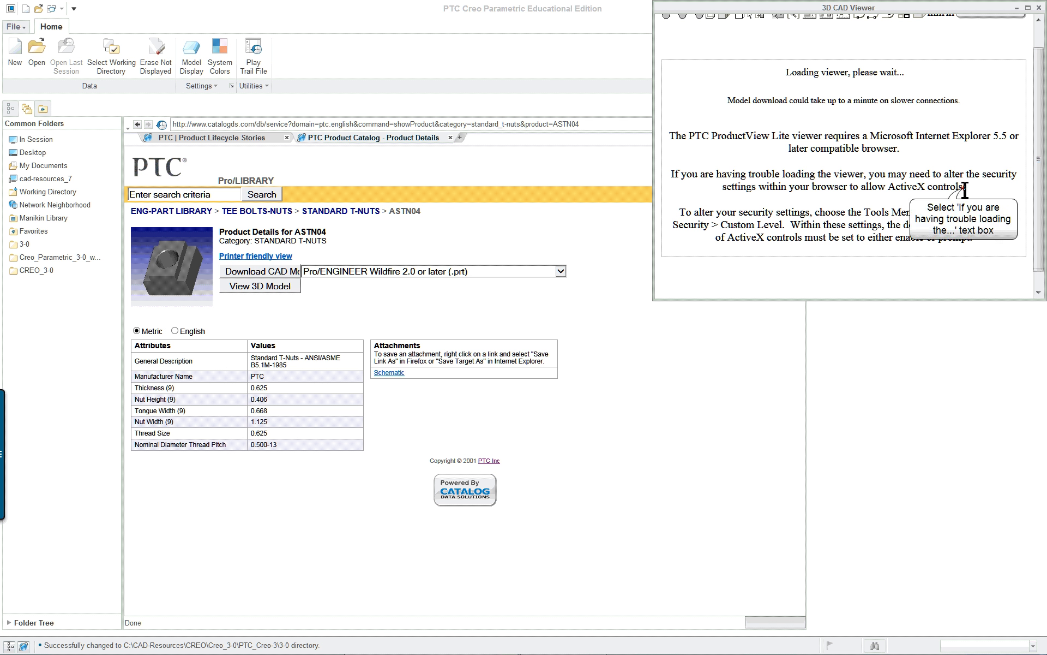
drag(963, 187, 888, 188)
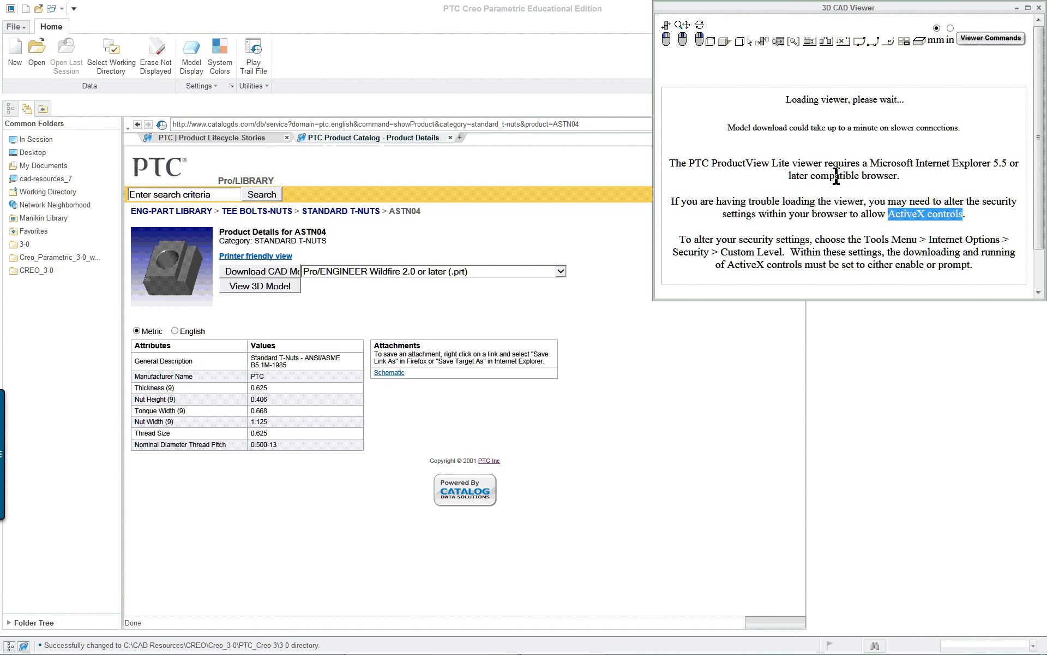
click(1039, 8)
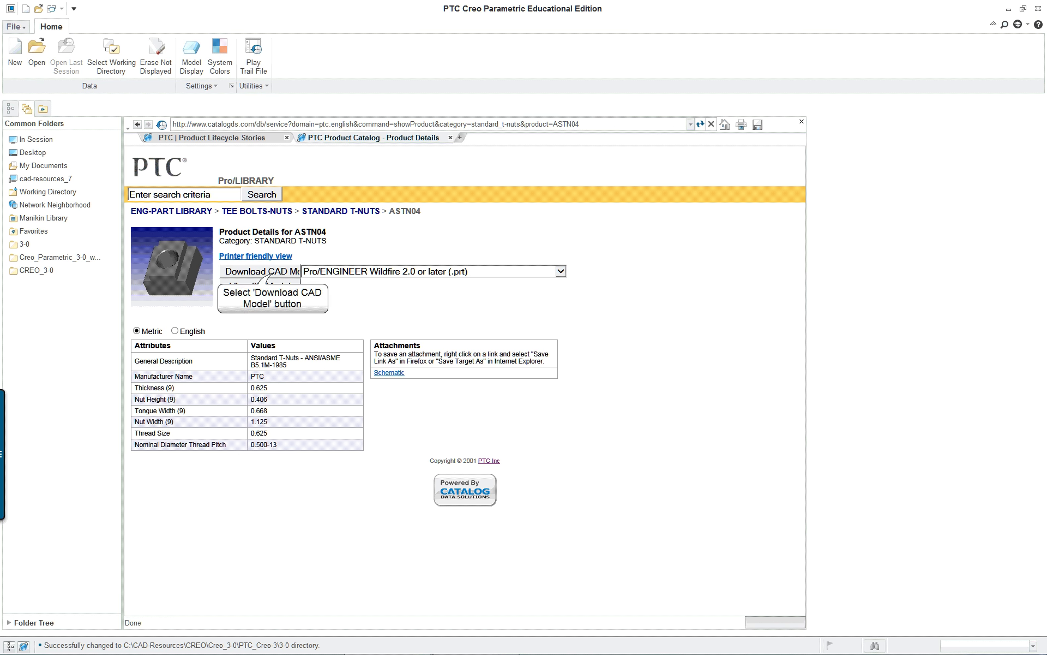
Download the ASTN04 CAD model and open astn_astn04.prt in the Creo session
click(273, 272)
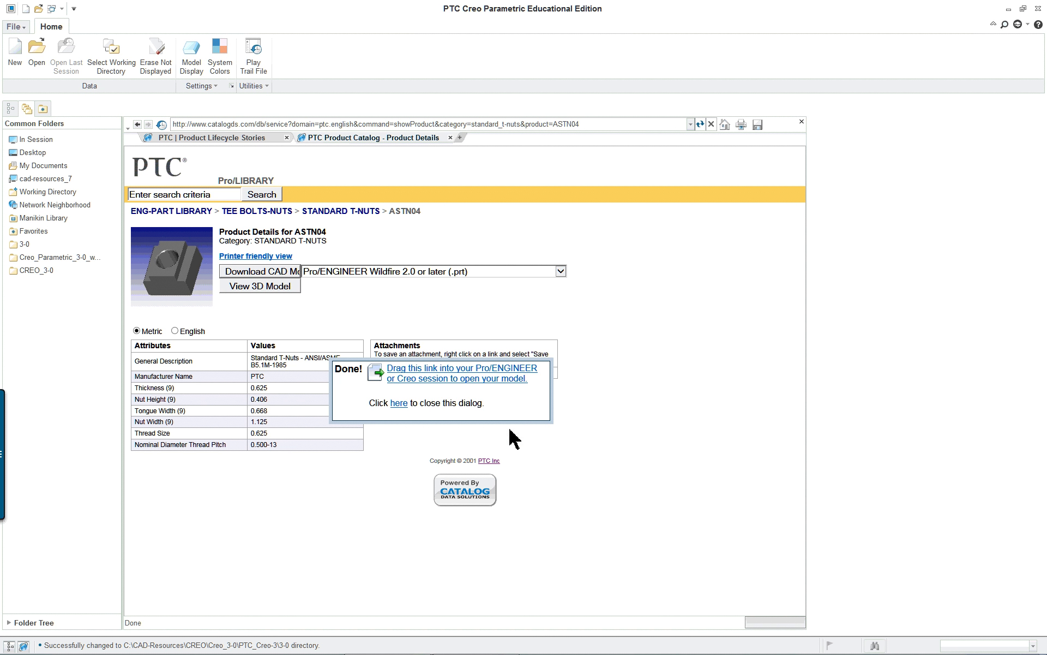
drag(462, 377, 861, 358)
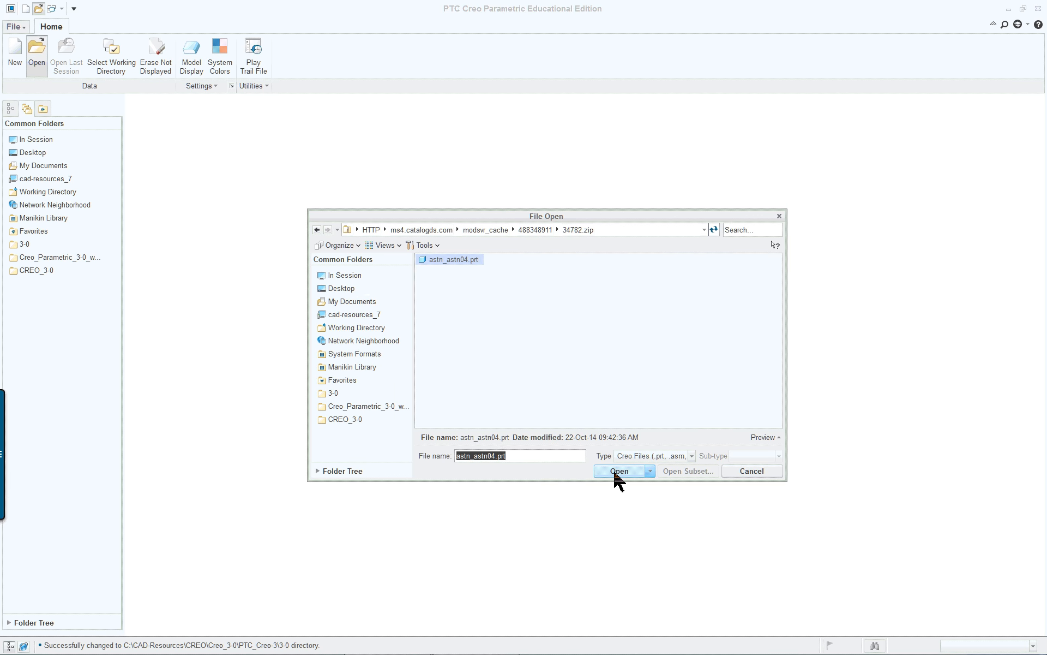
click(616, 473)
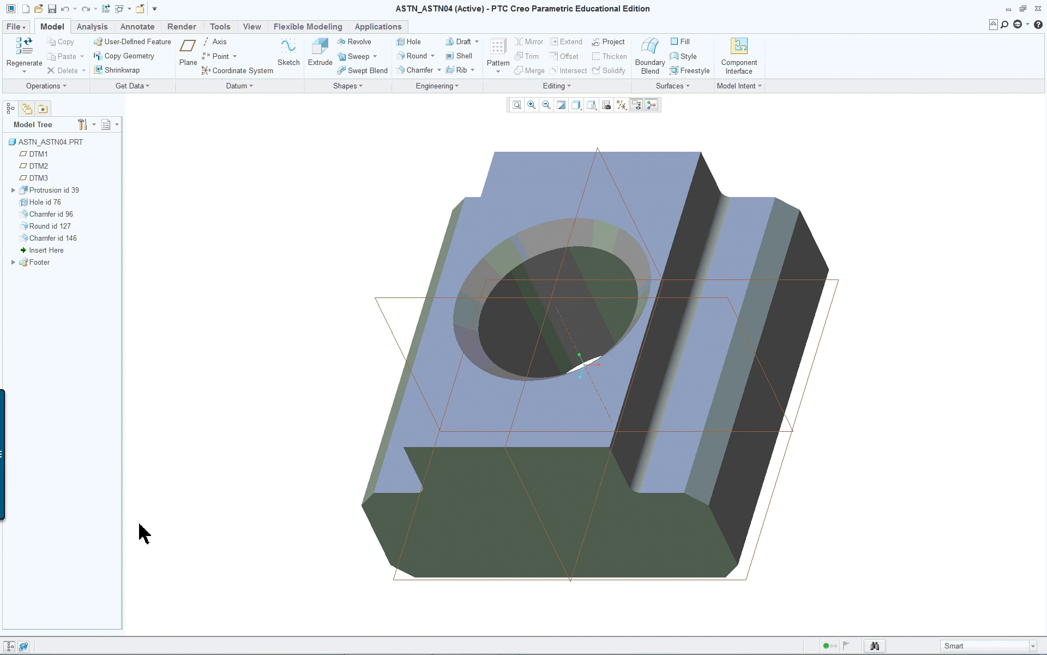
click(24, 647)
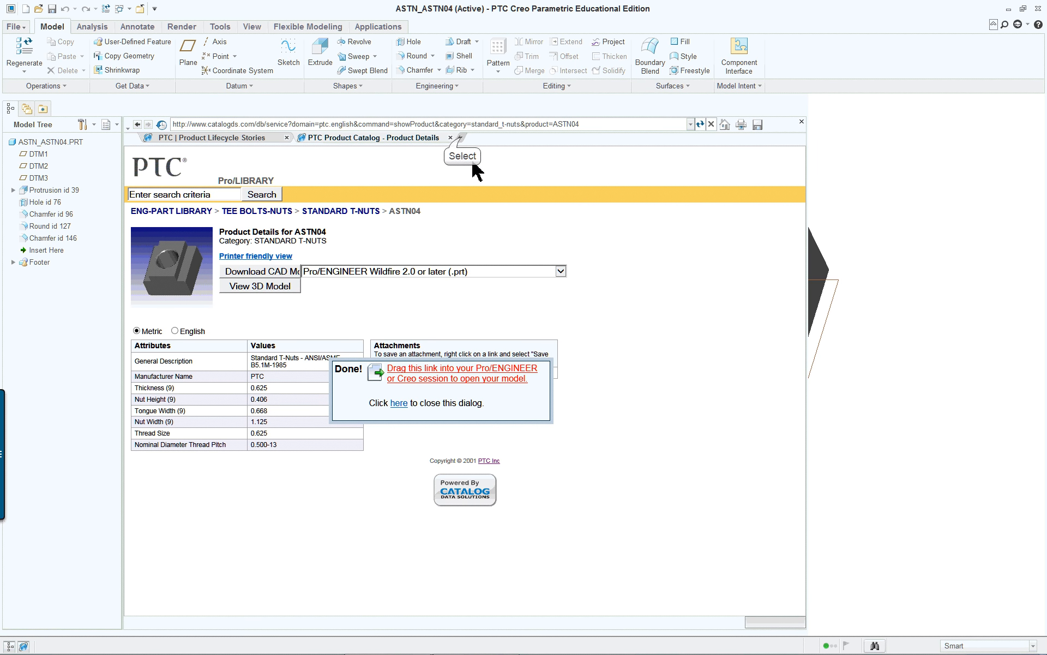
click(460, 138)
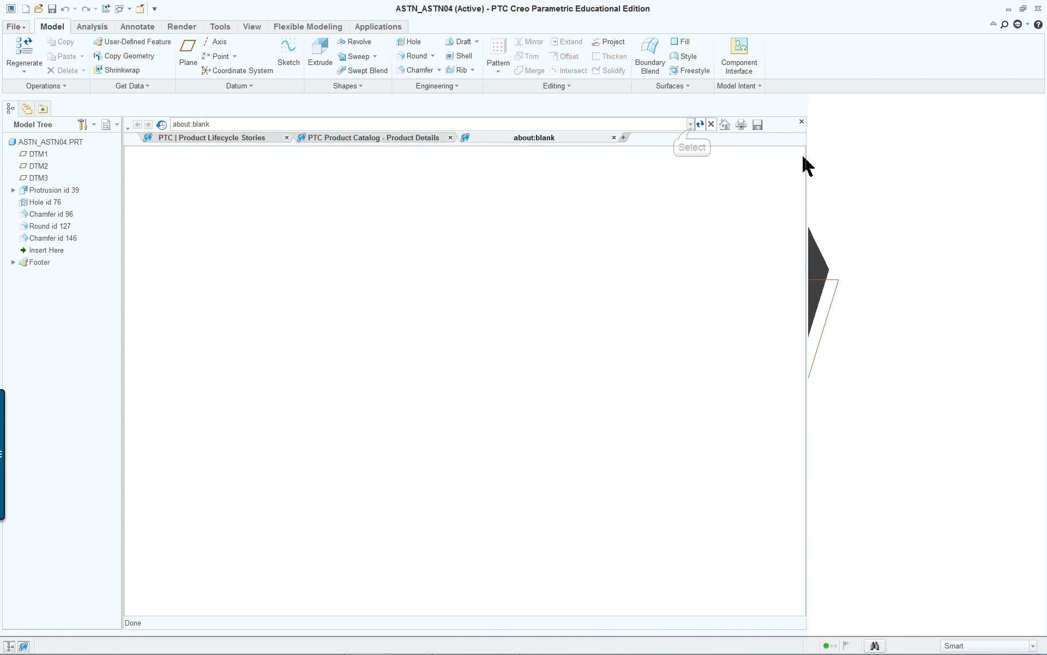
click(691, 125)
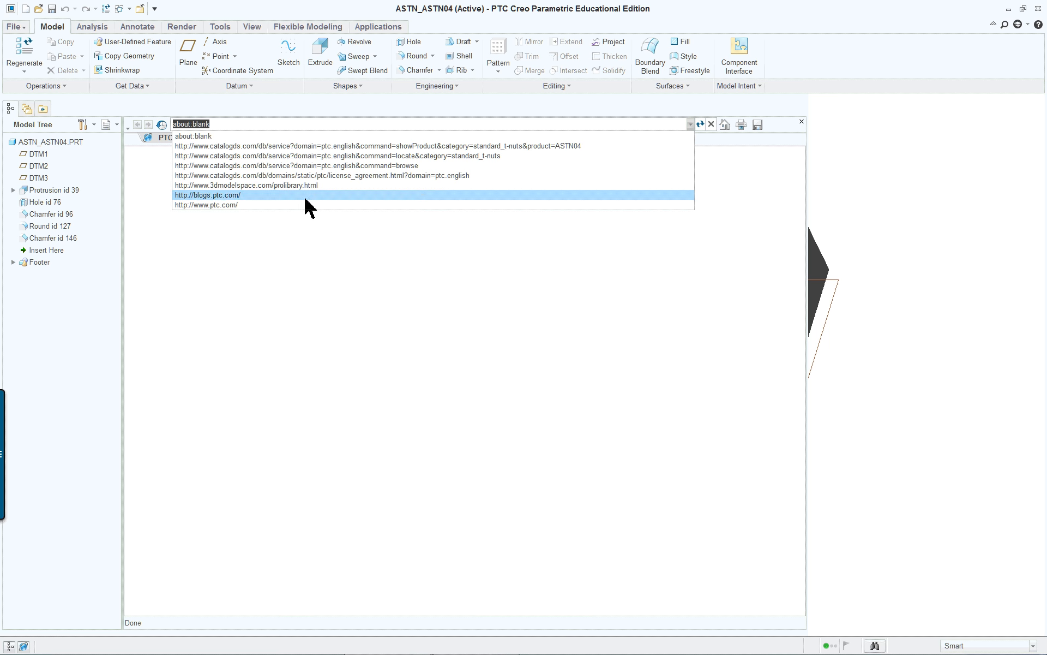
click(243, 125)
text(ww)
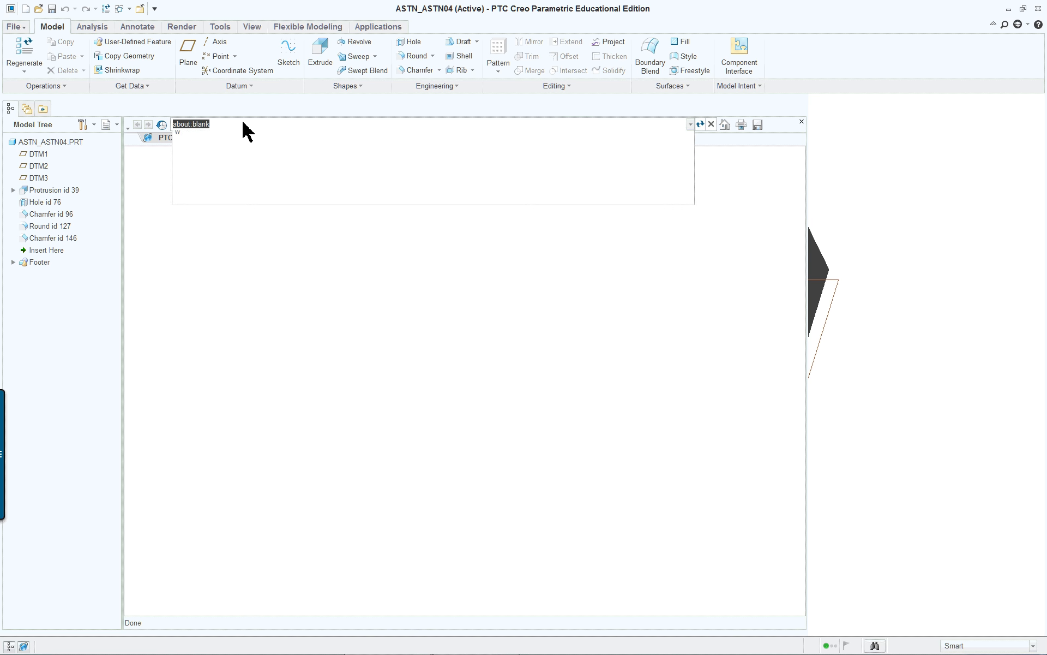
text(w.)
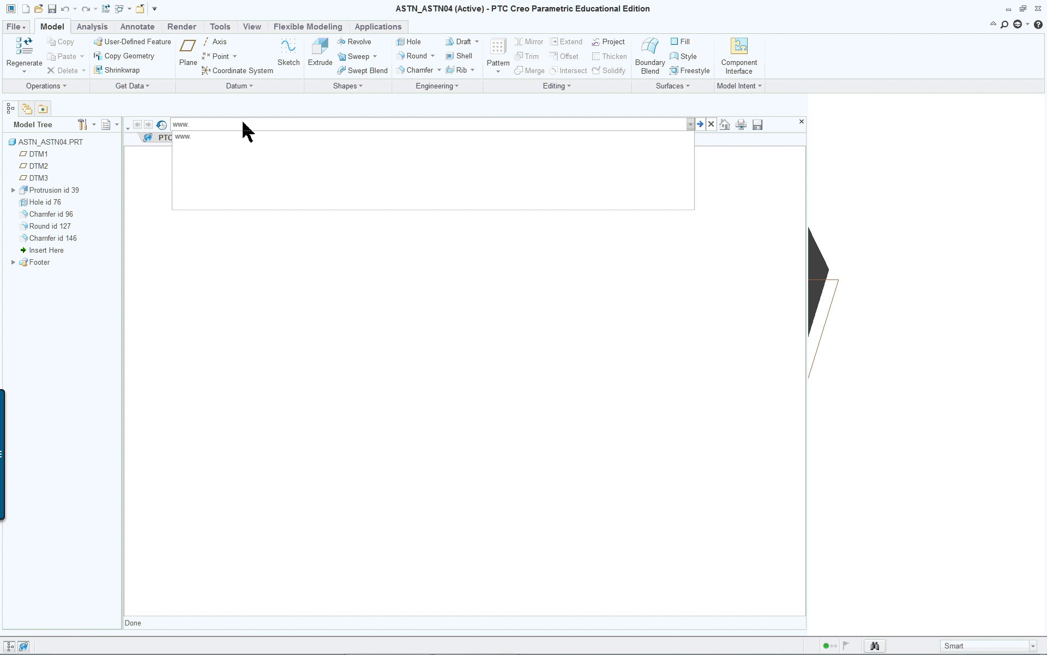
text(cad-resources.com)
click(238, 137)
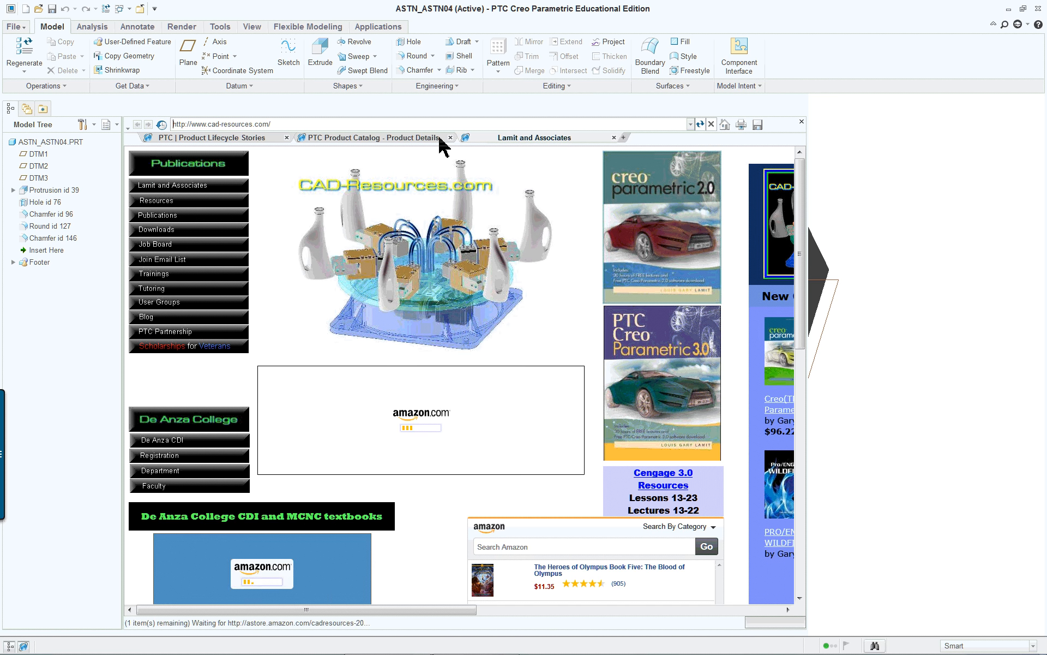
From the Creo Parametric 3.0 book's resource page, open the T-nut archive AA_astn-lesson-2.prt.zip and load AA_astn-lesson-2.prt.1 as a part
click(661, 340)
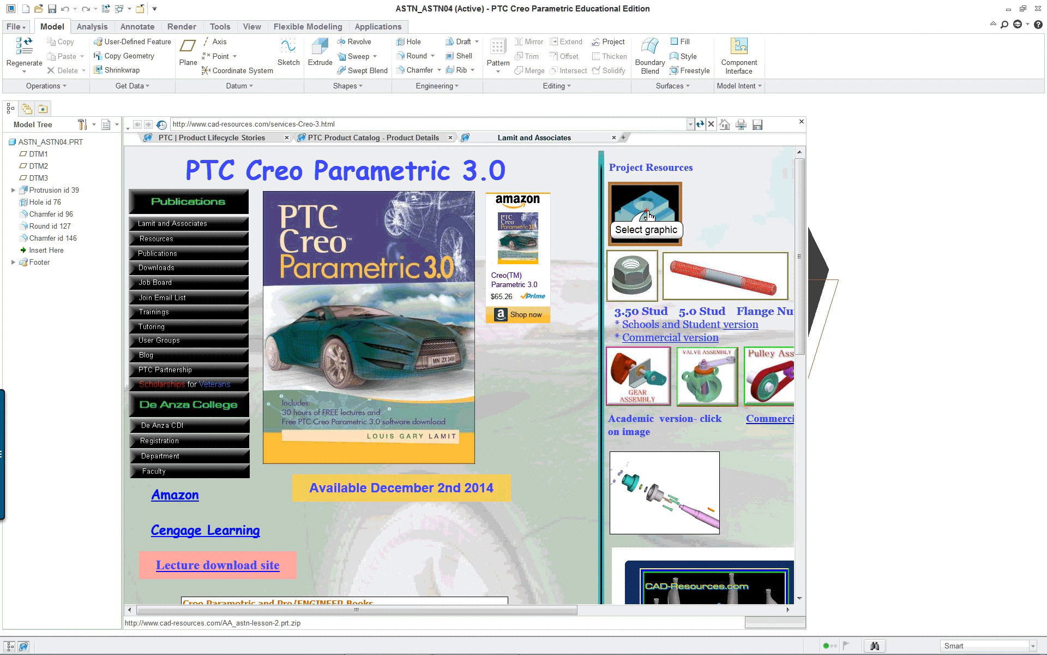
click(648, 215)
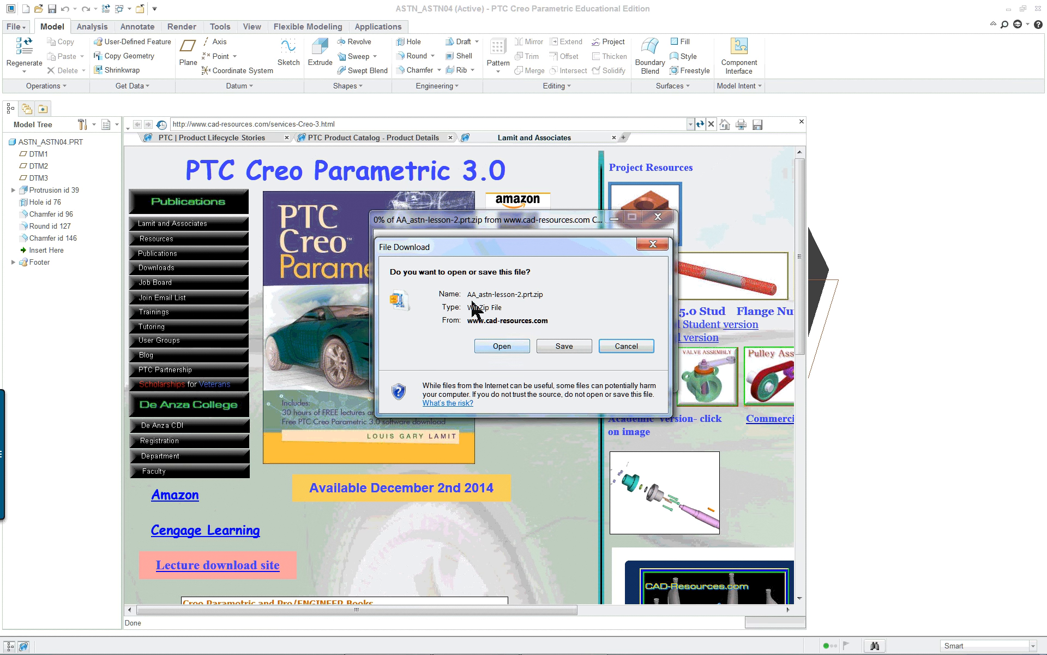
click(503, 346)
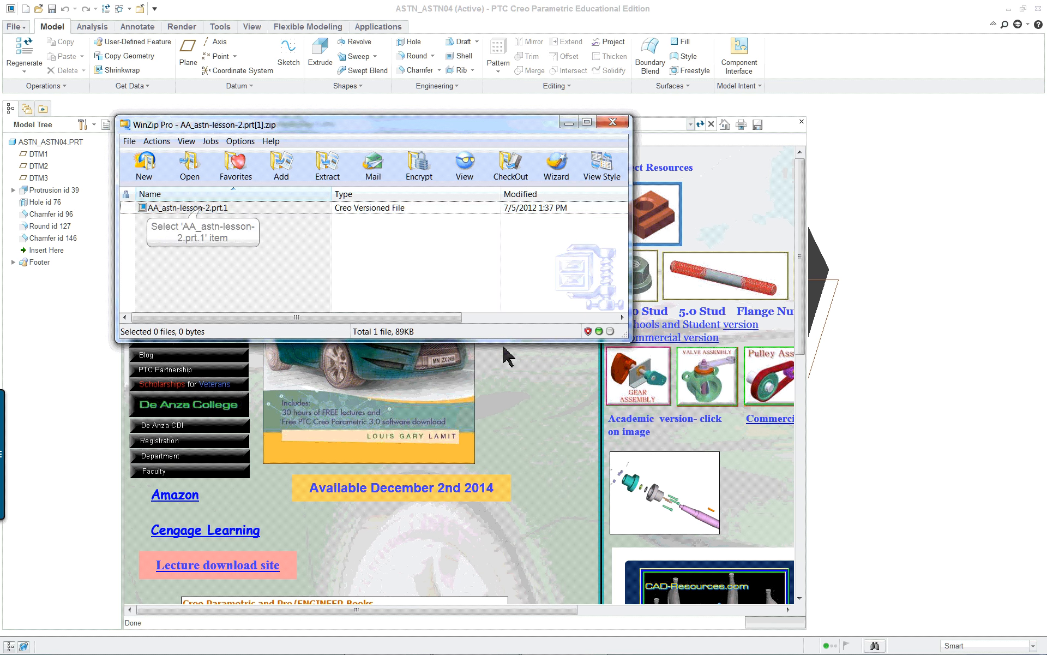
click(185, 208)
drag(184, 209, 887, 323)
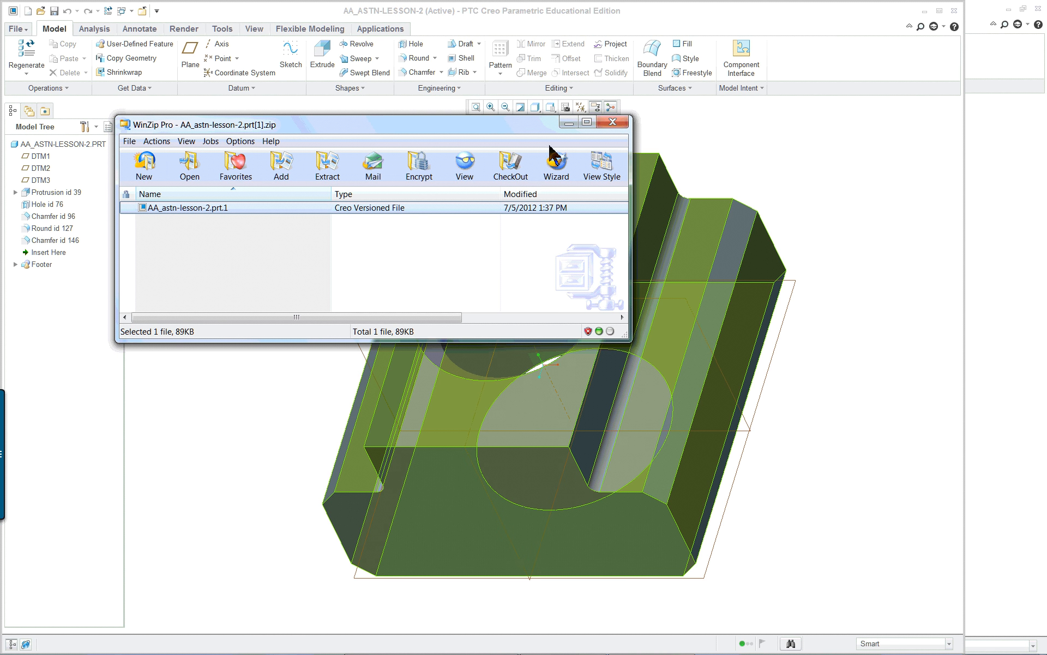
click(612, 121)
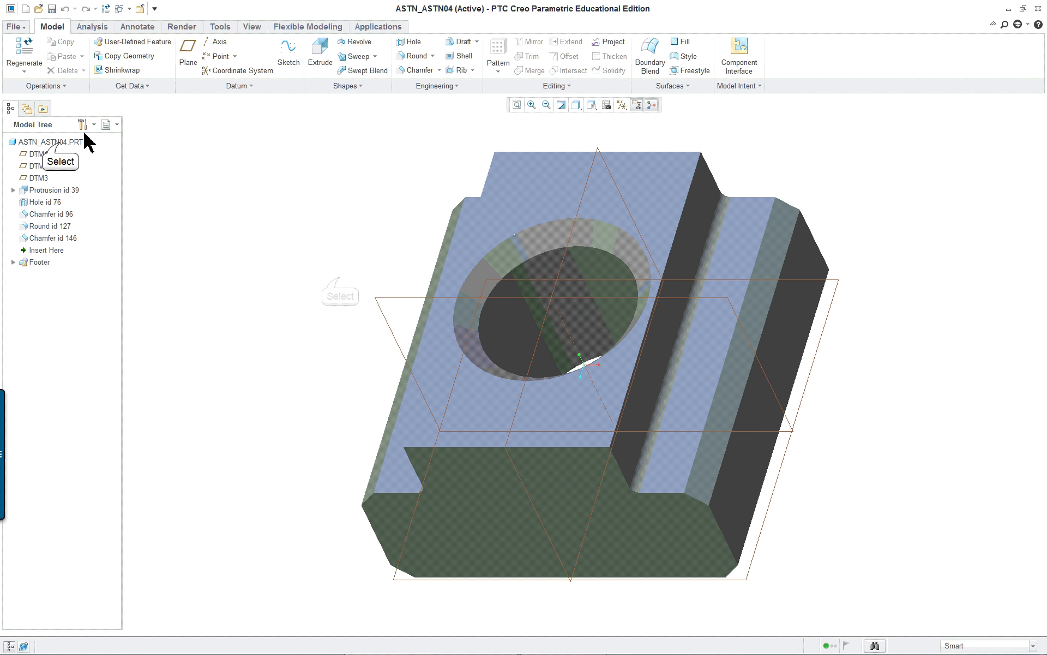
Clear the ASTN_ASTN04 window out of the way and bring the AA_ASTN-LESSON-2 part window in front of the lesson PDF
click(57, 142)
click(375, 155)
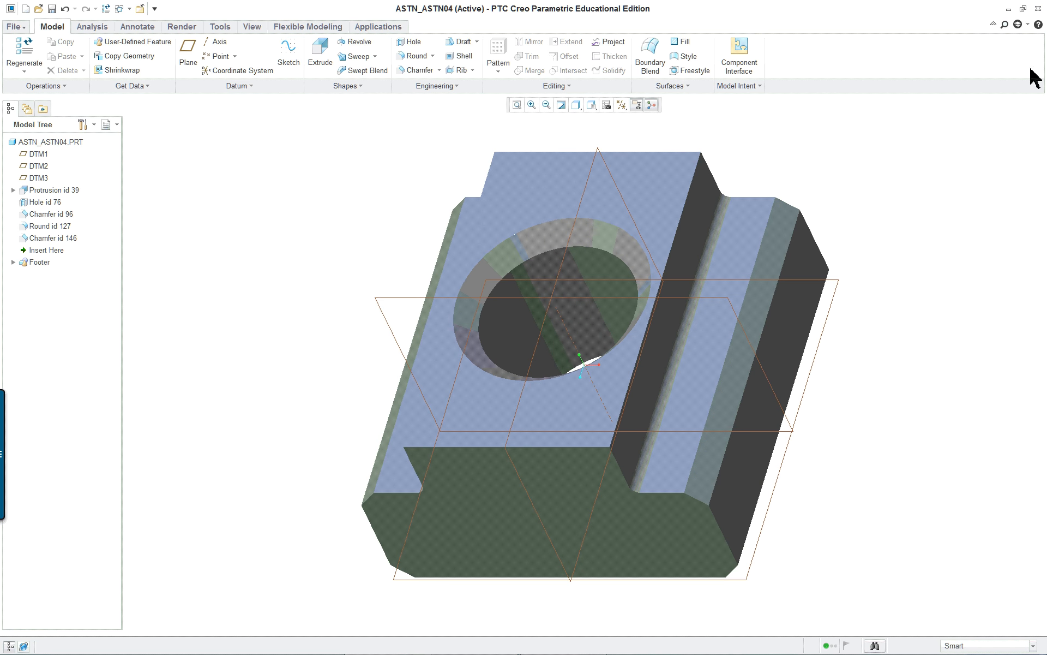
click(1024, 9)
drag(866, 12, 854, 42)
click(951, 44)
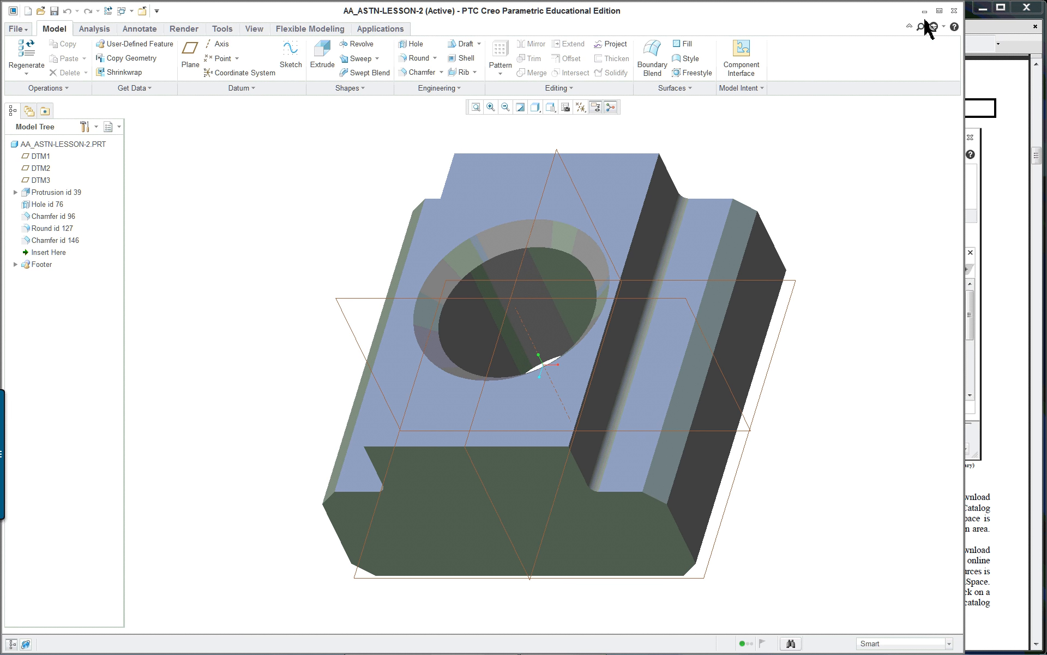
click(1006, 66)
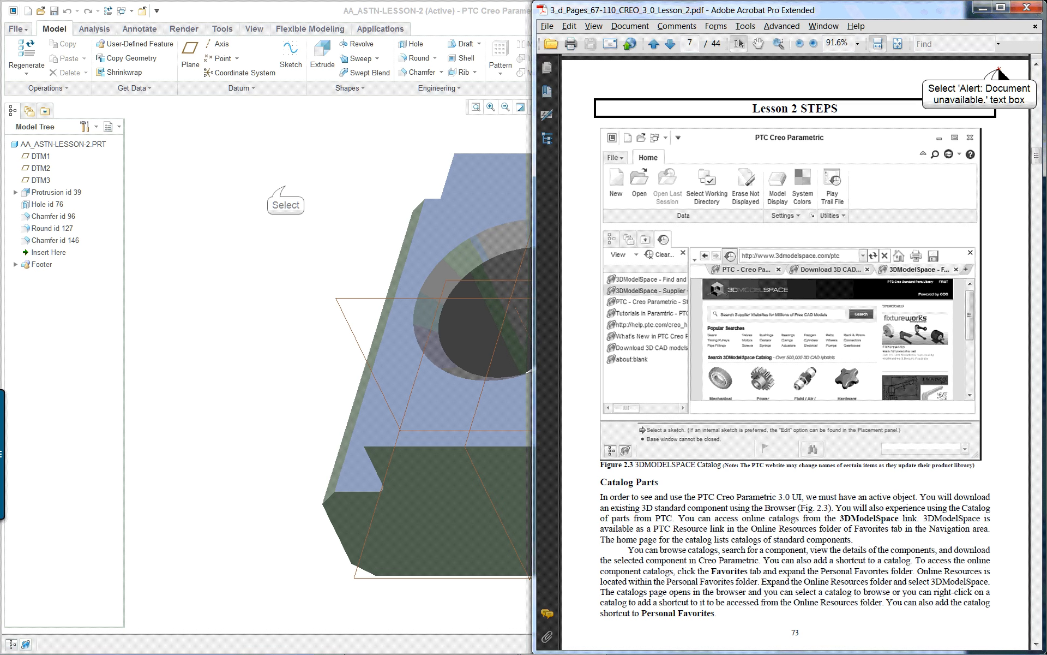
click(449, 156)
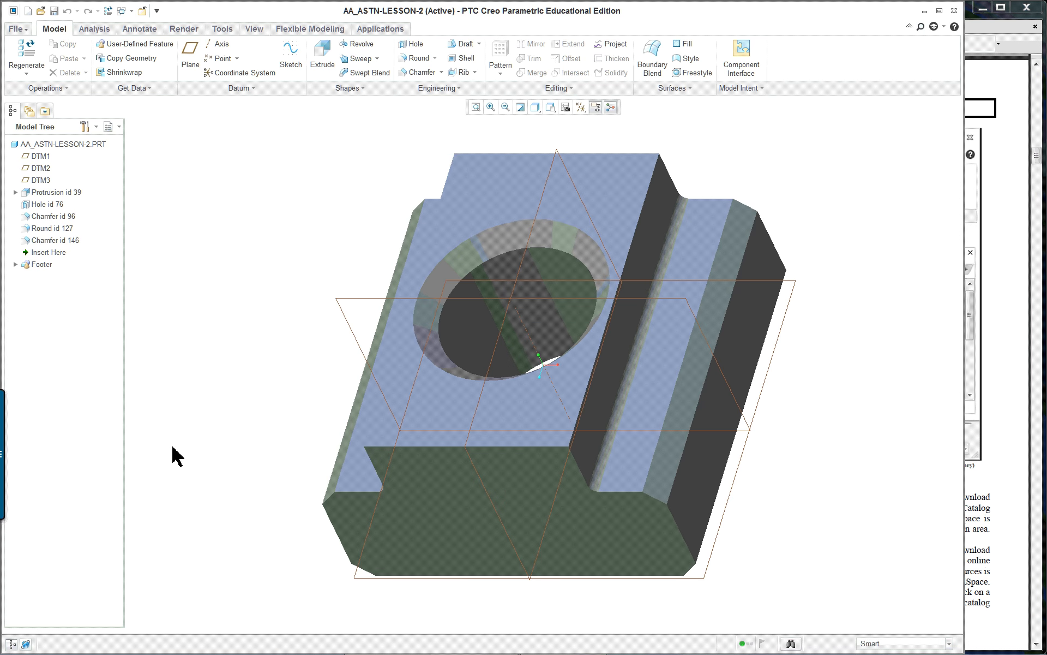
click(26, 644)
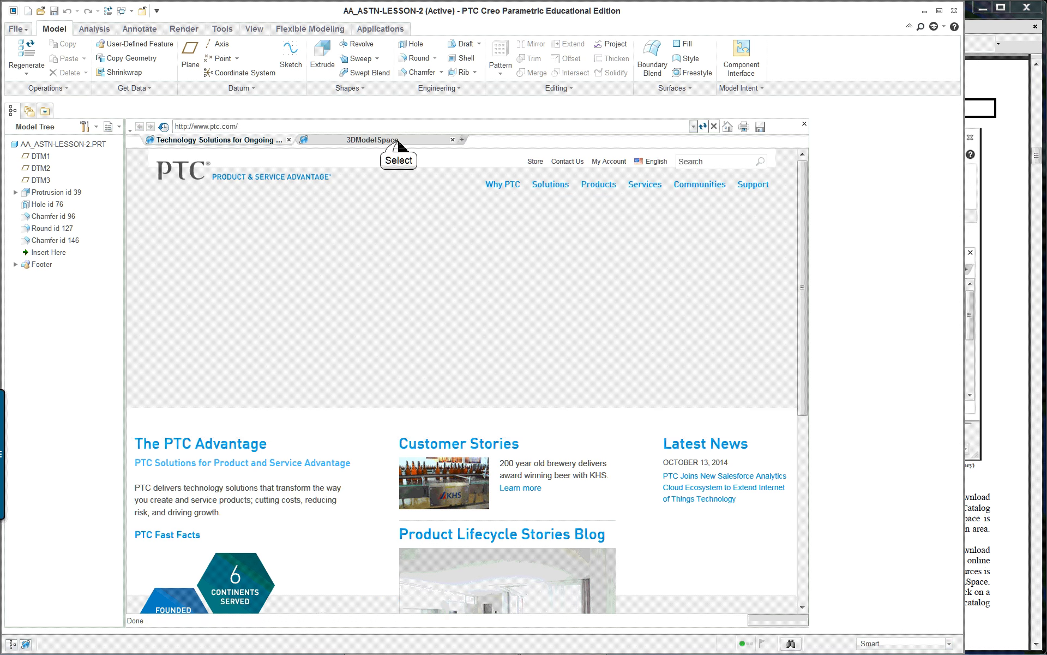
click(398, 141)
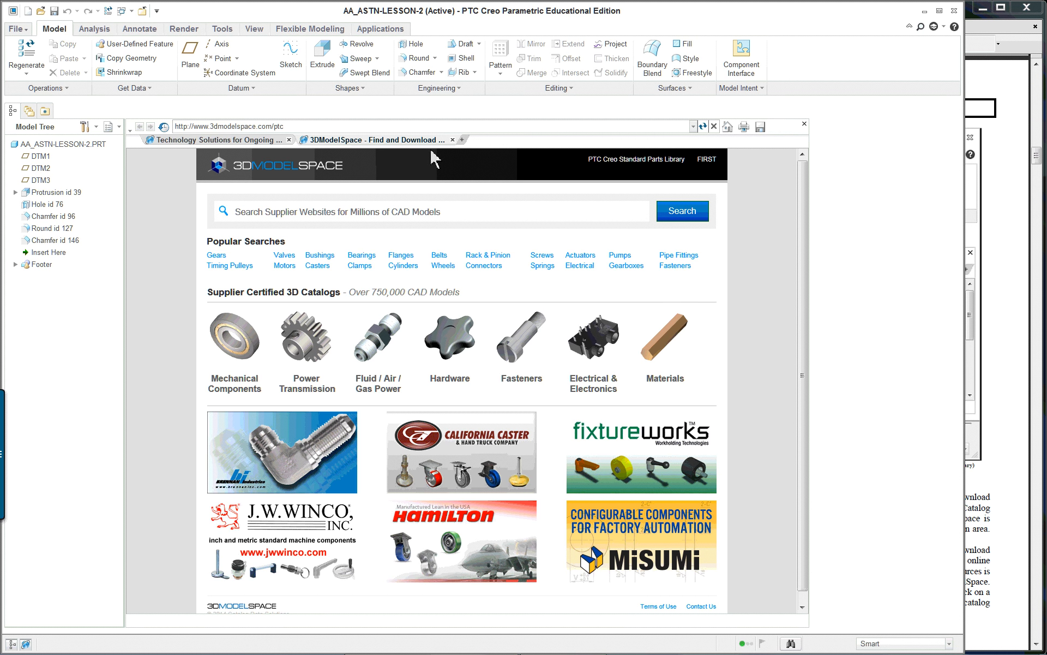
click(462, 139)
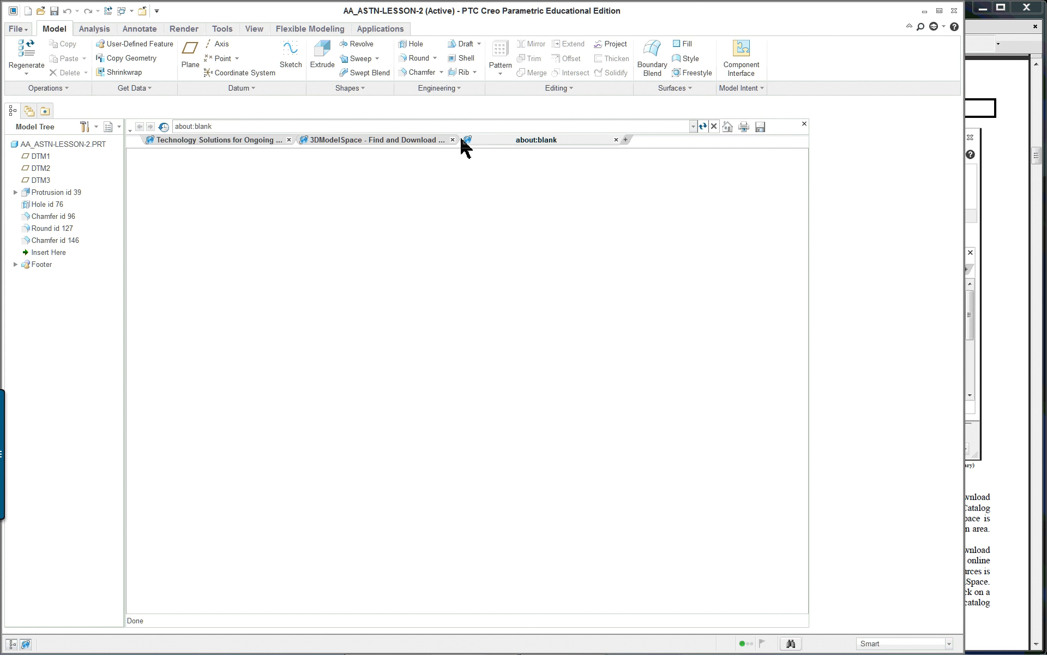
click(693, 126)
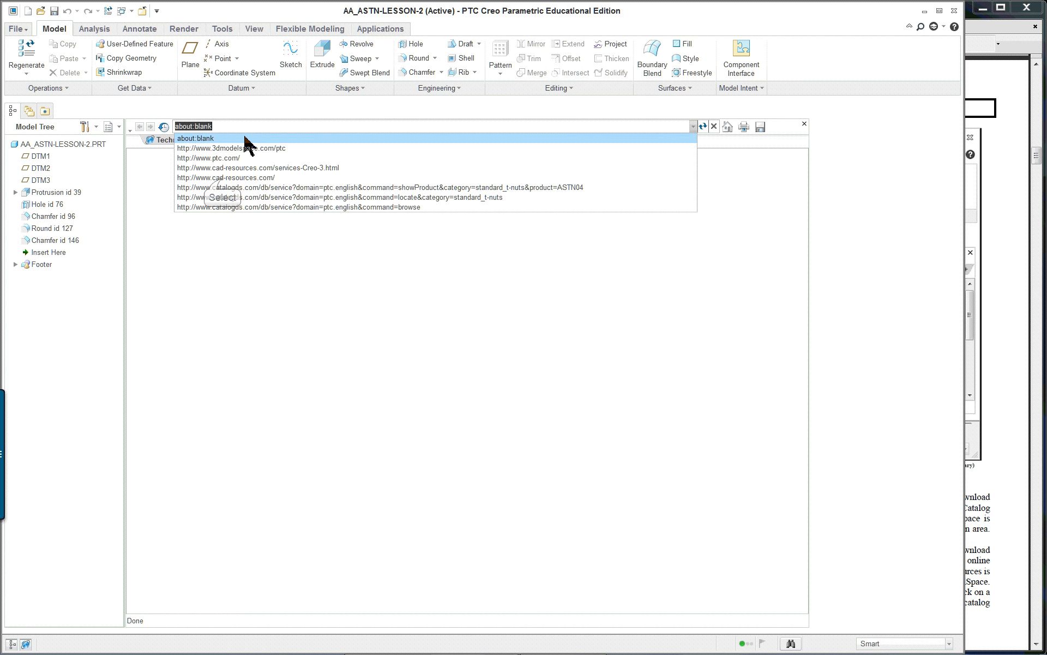
click(222, 179)
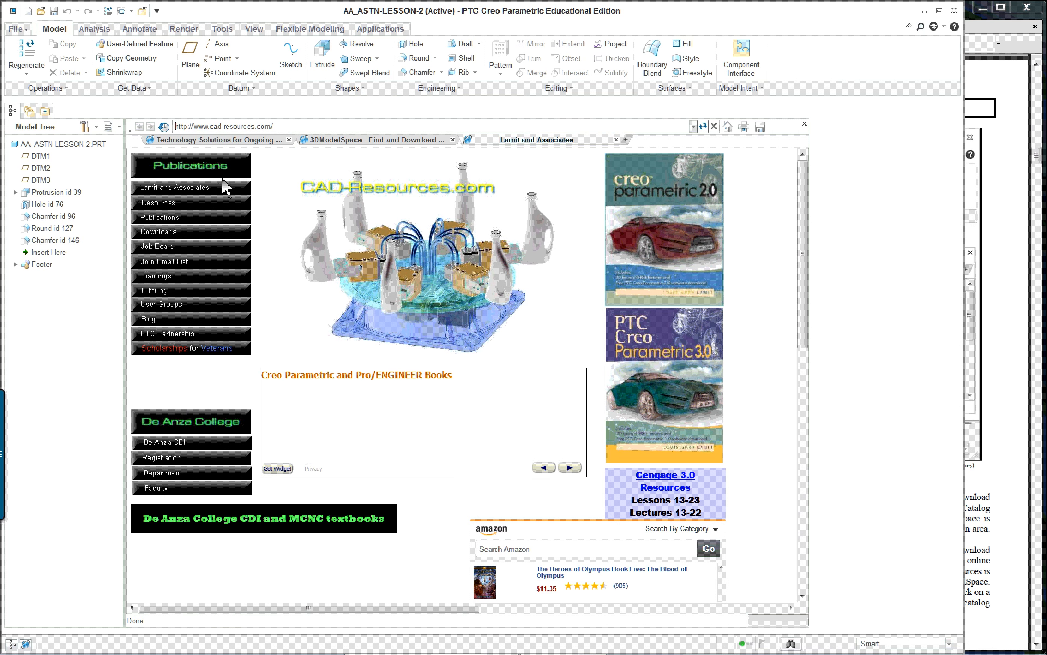
click(679, 402)
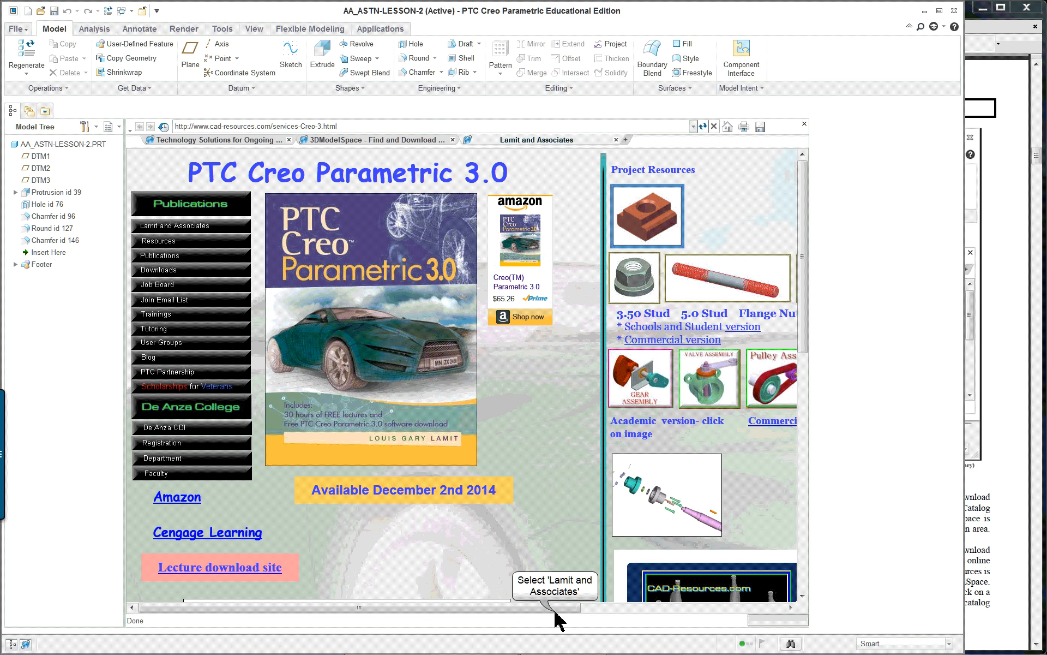
Examine the Project Resources downloads for the T-nut, studs, flange nut and assemblies, and close the browser pane
drag(555, 608, 683, 610)
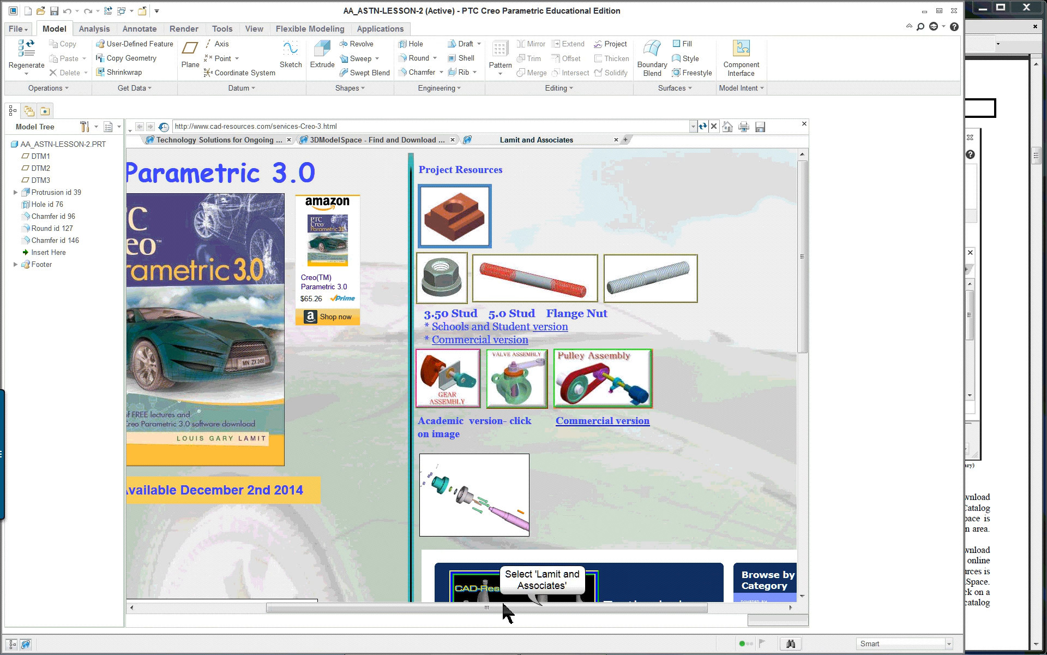
drag(542, 606, 615, 613)
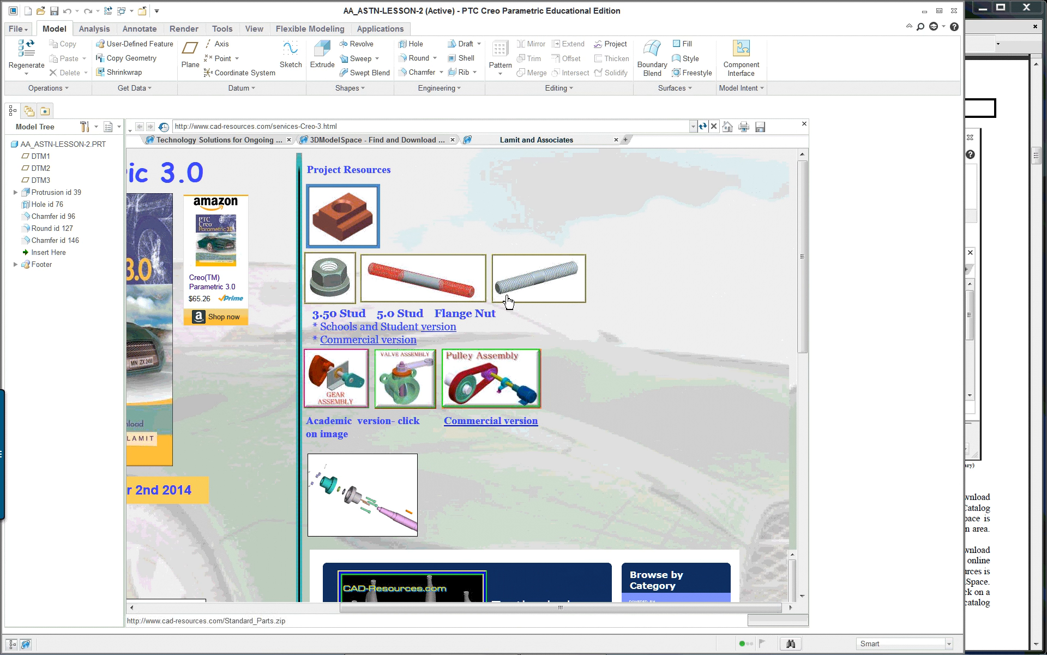
drag(579, 615, 538, 619)
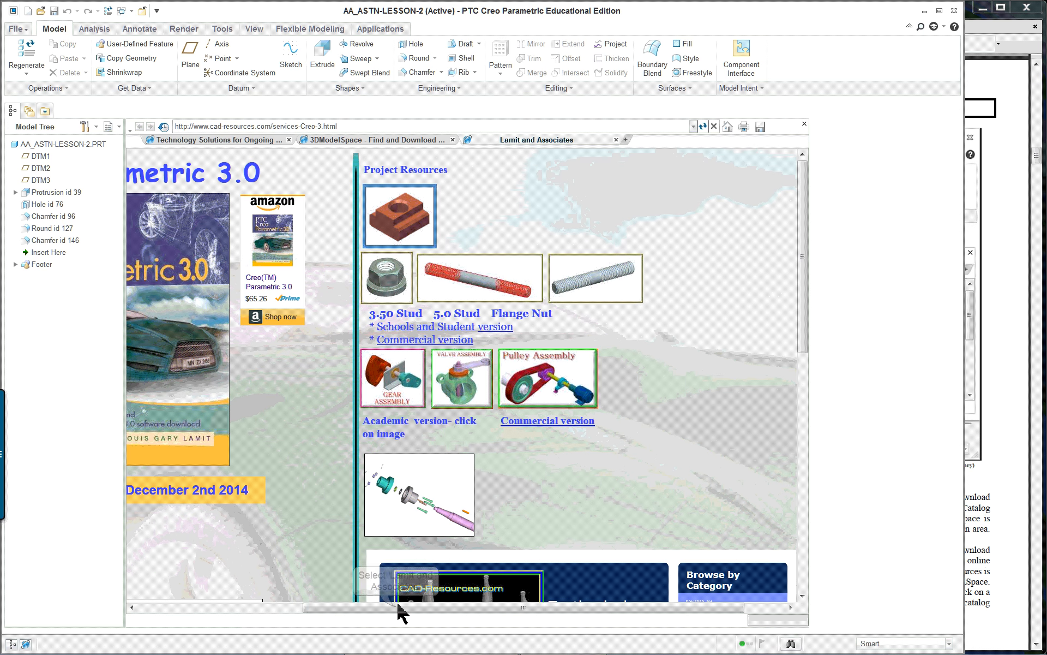
drag(397, 607, 231, 614)
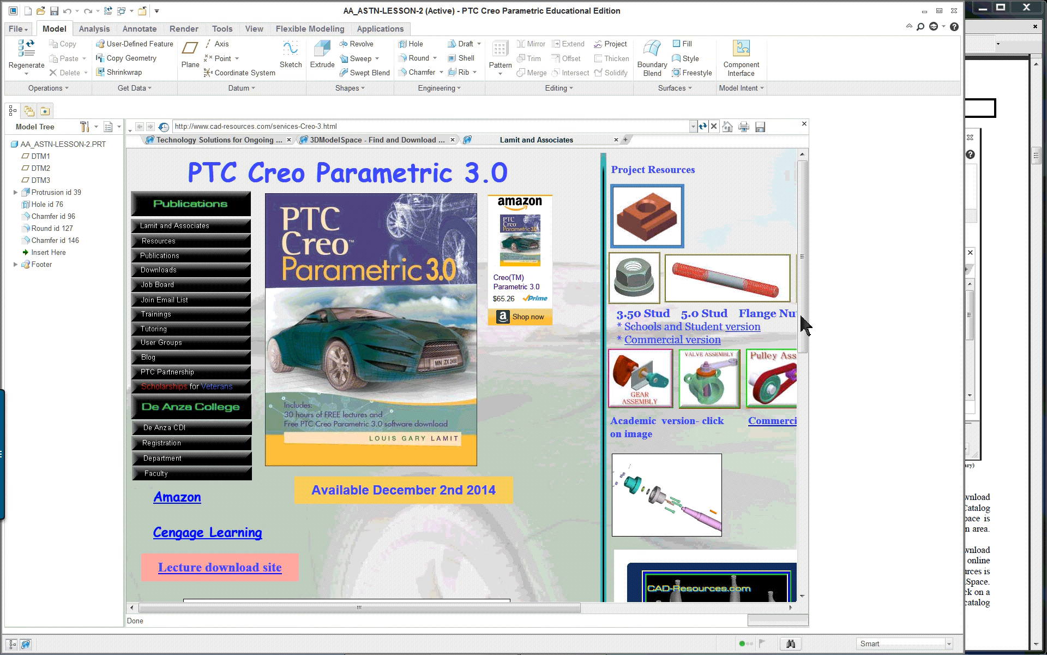
click(806, 125)
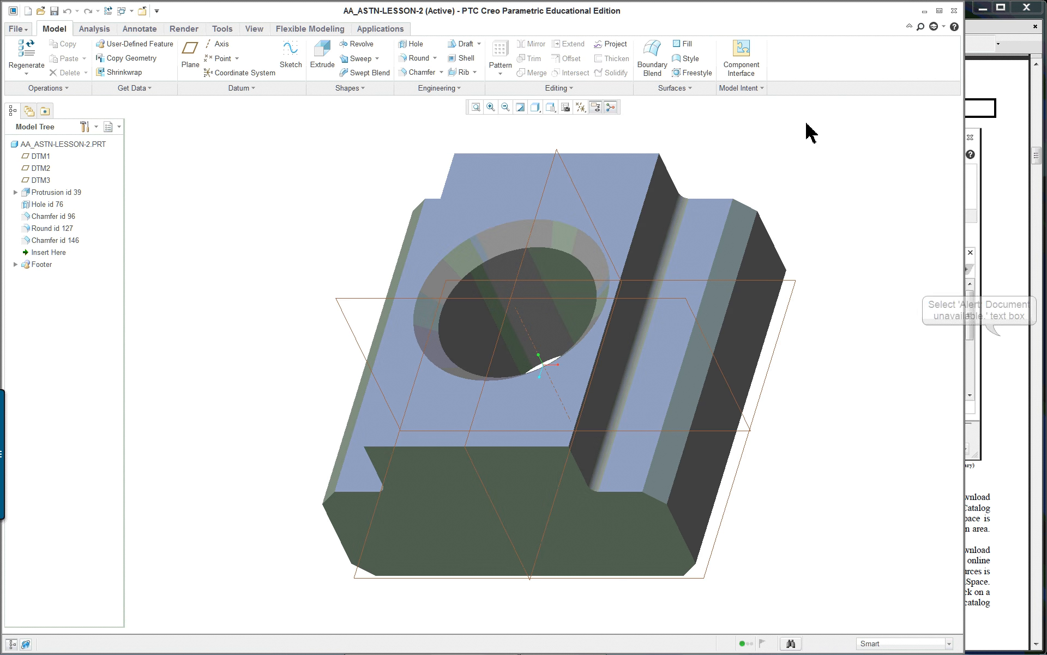
Read the lesson PDF's instructions on saving the part as T-NUT and applying an appearance, and return to the part window
click(1005, 344)
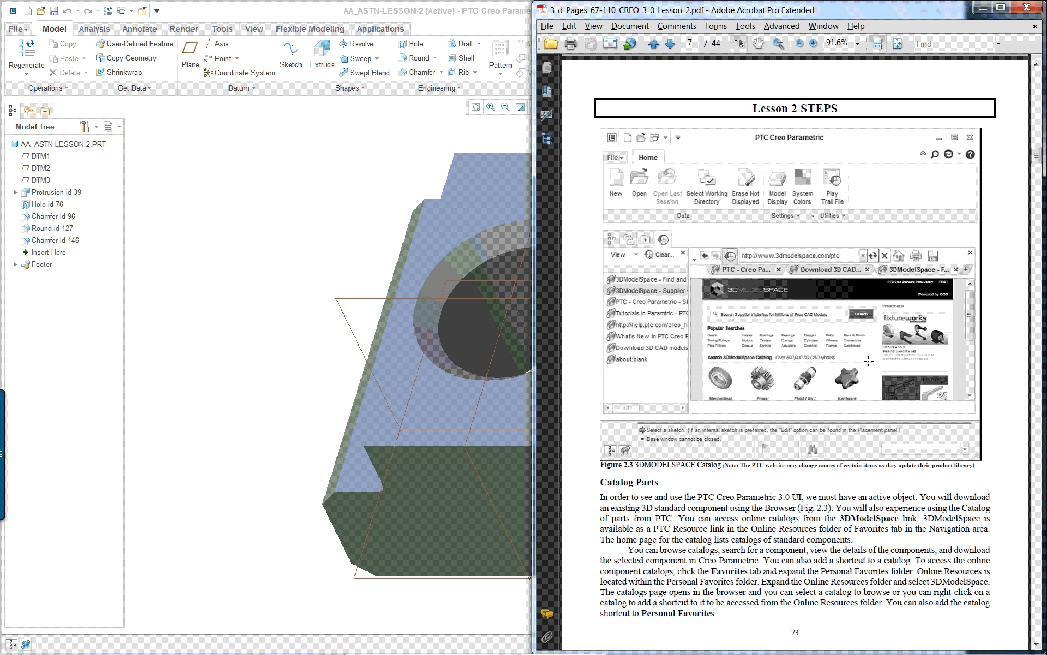
scroll(868, 361, down, 20)
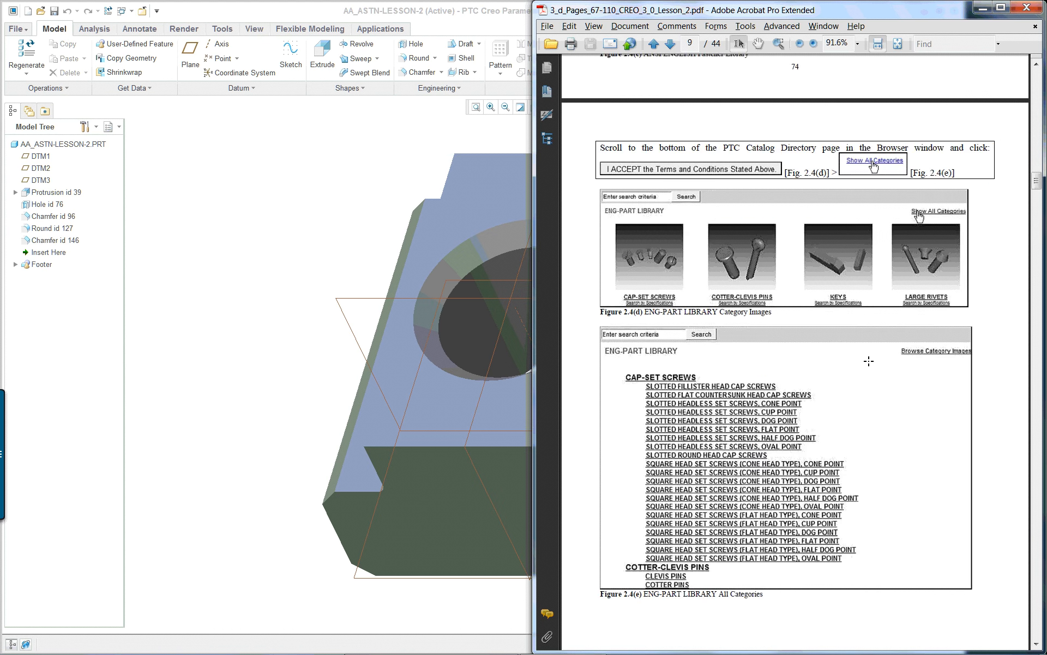
scroll(869, 360, down, 5)
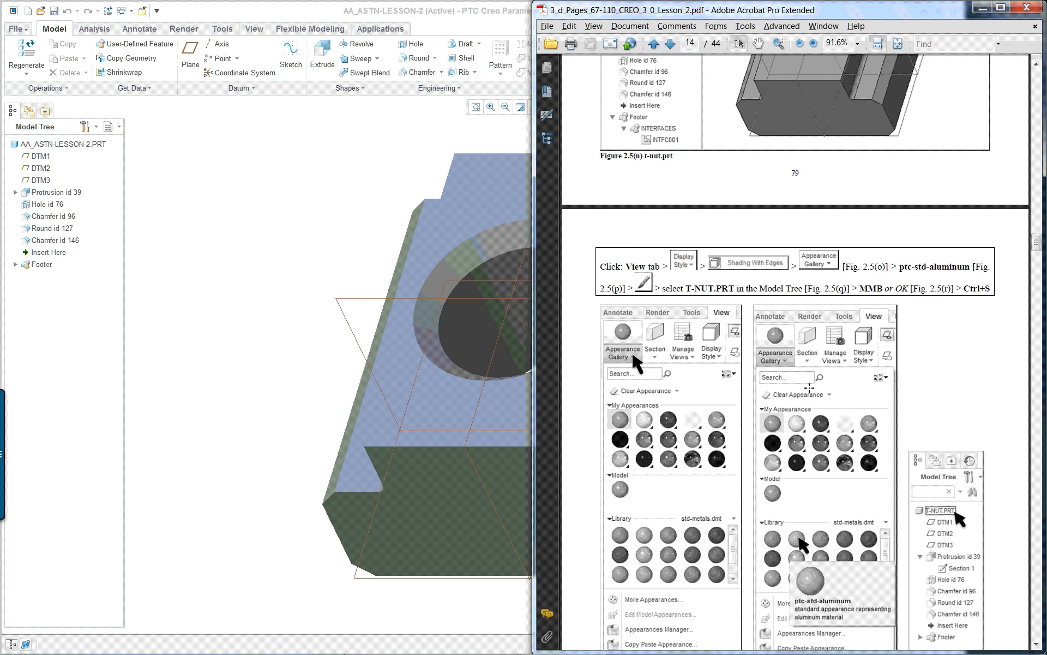
scroll(810, 388, up, 5)
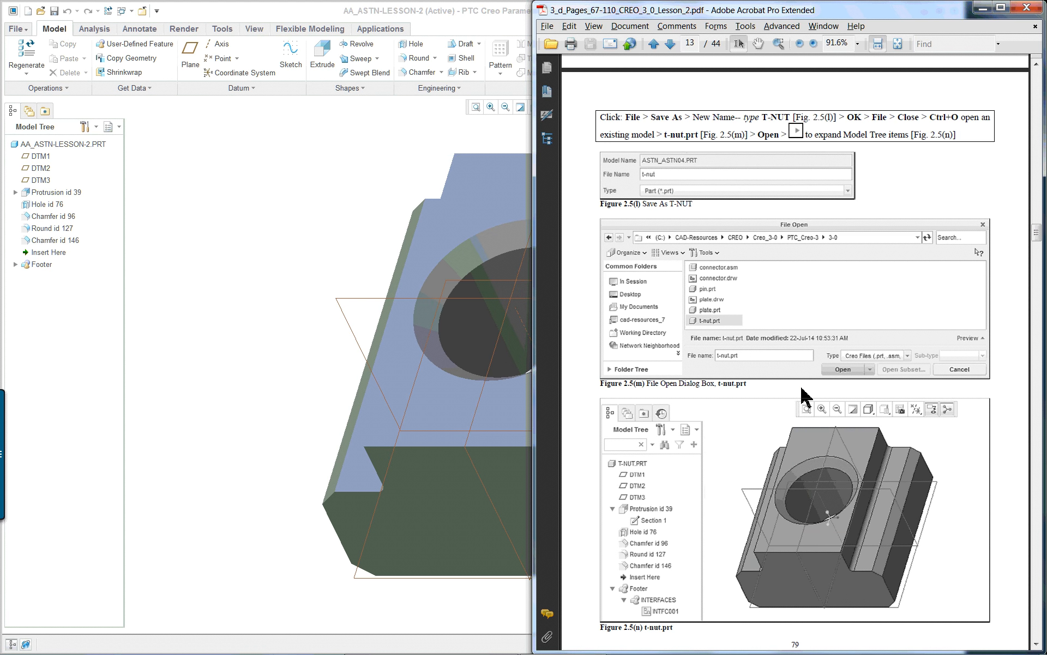
scroll(795, 400, down, 1)
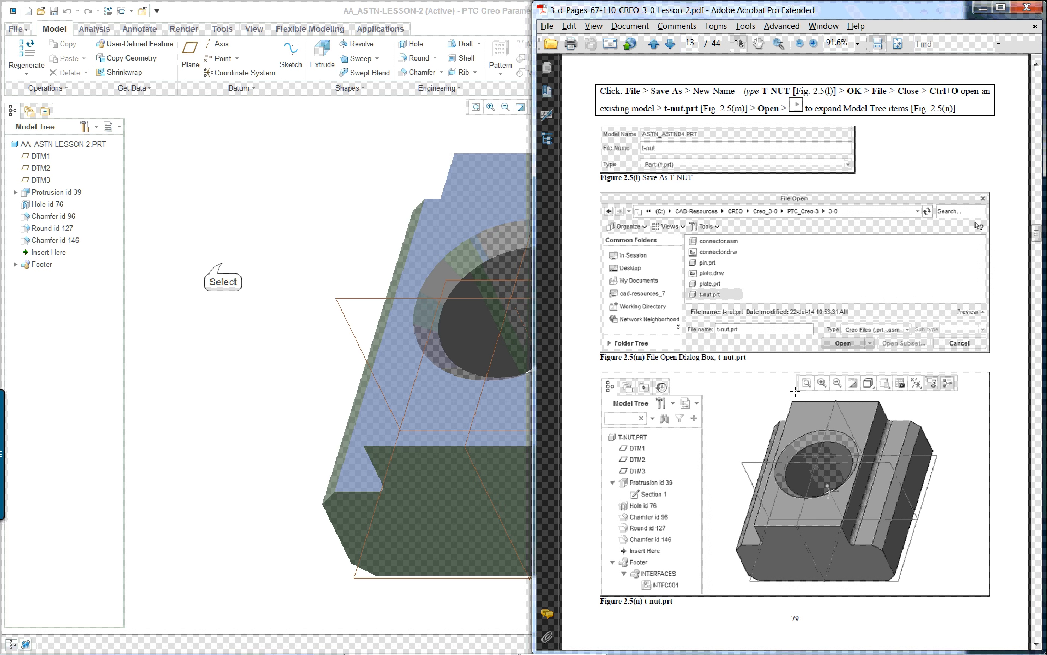
click(228, 268)
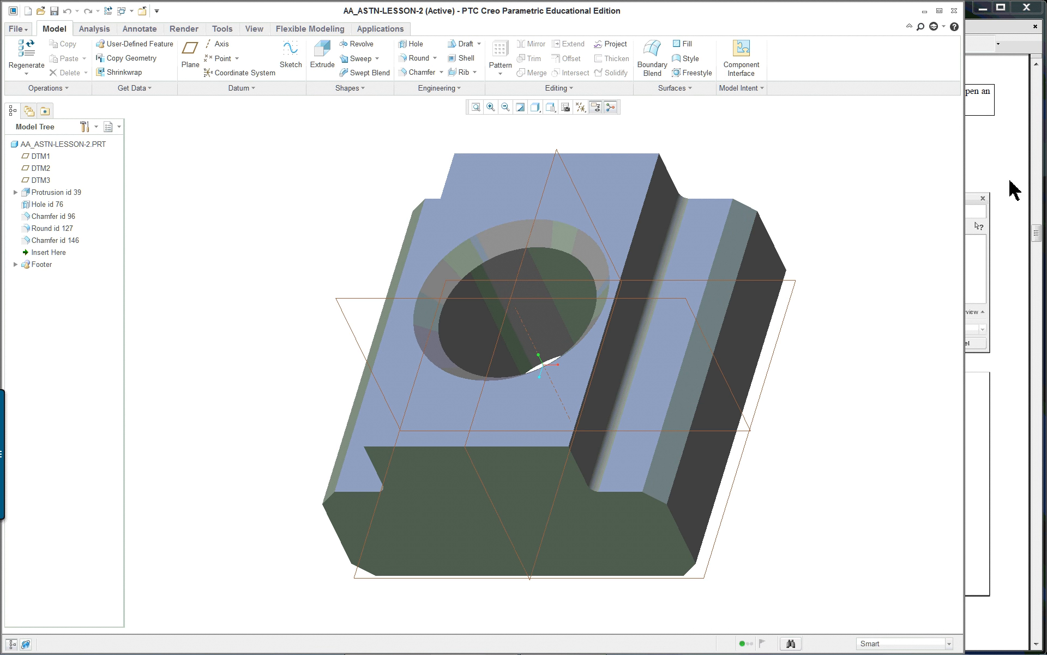
Maximize the part window and apply the ptc-metallic-gold appearance to the whole AA_ASTN-LESSON-2 part
double_click(927, 10)
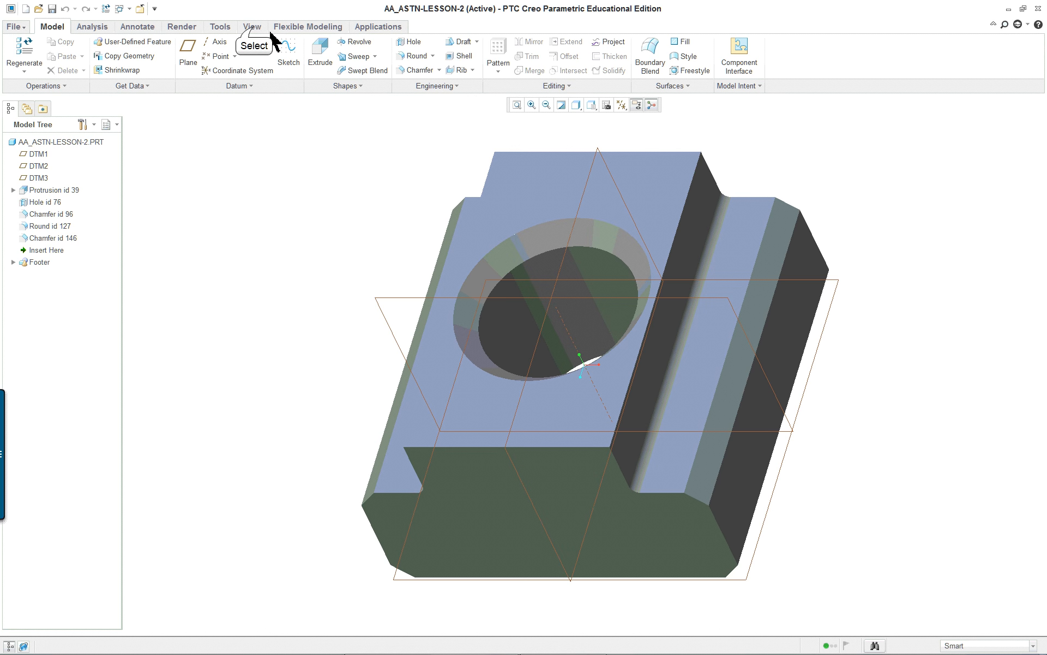
click(252, 26)
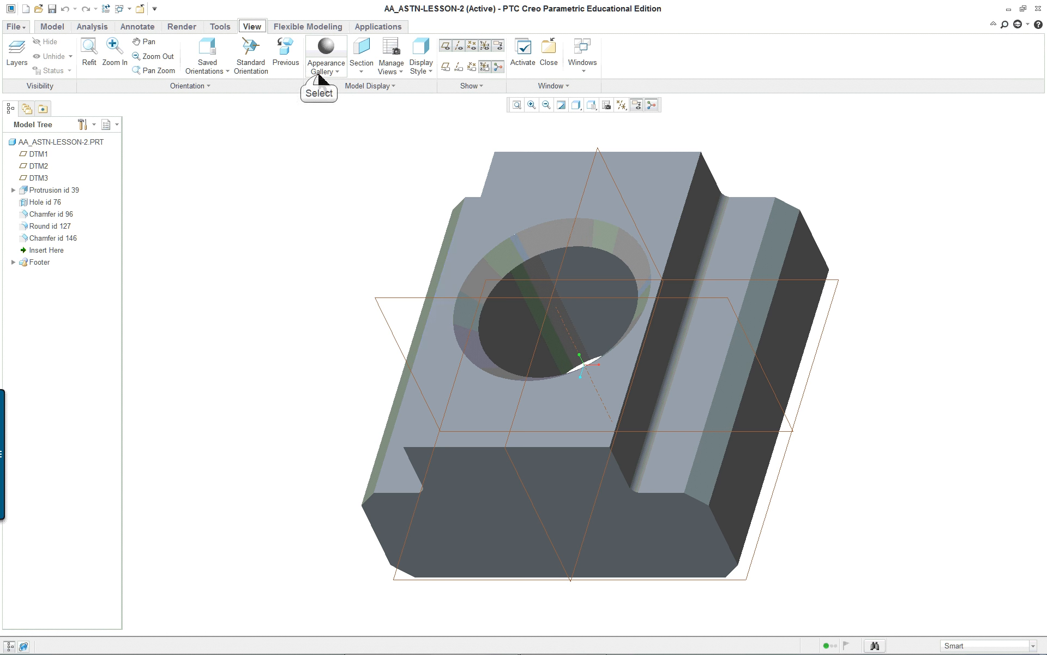
click(319, 76)
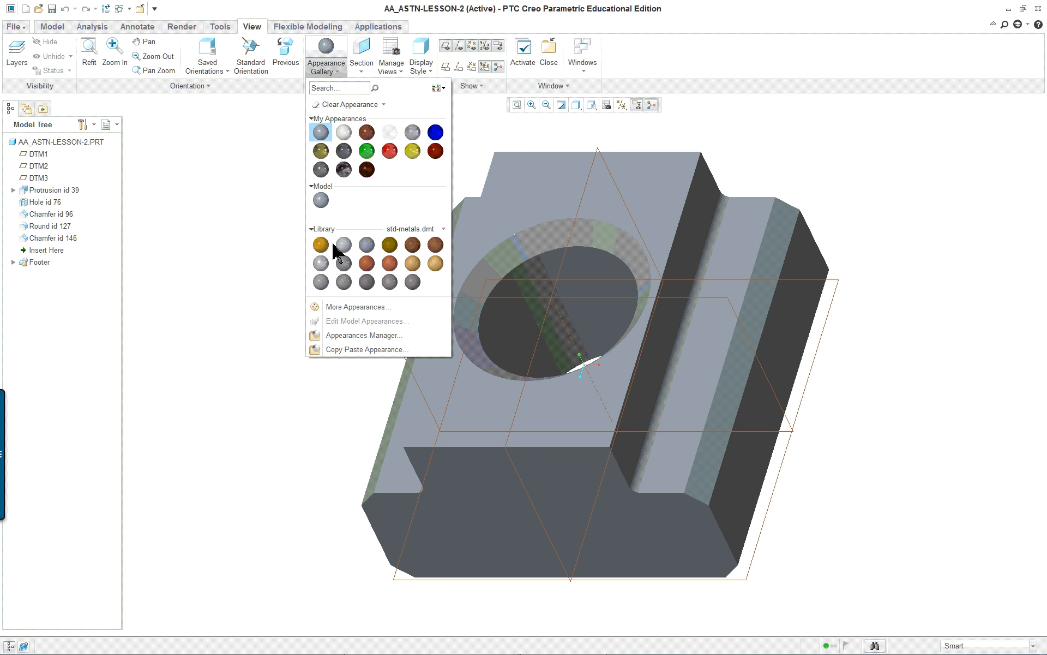
click(321, 151)
click(82, 144)
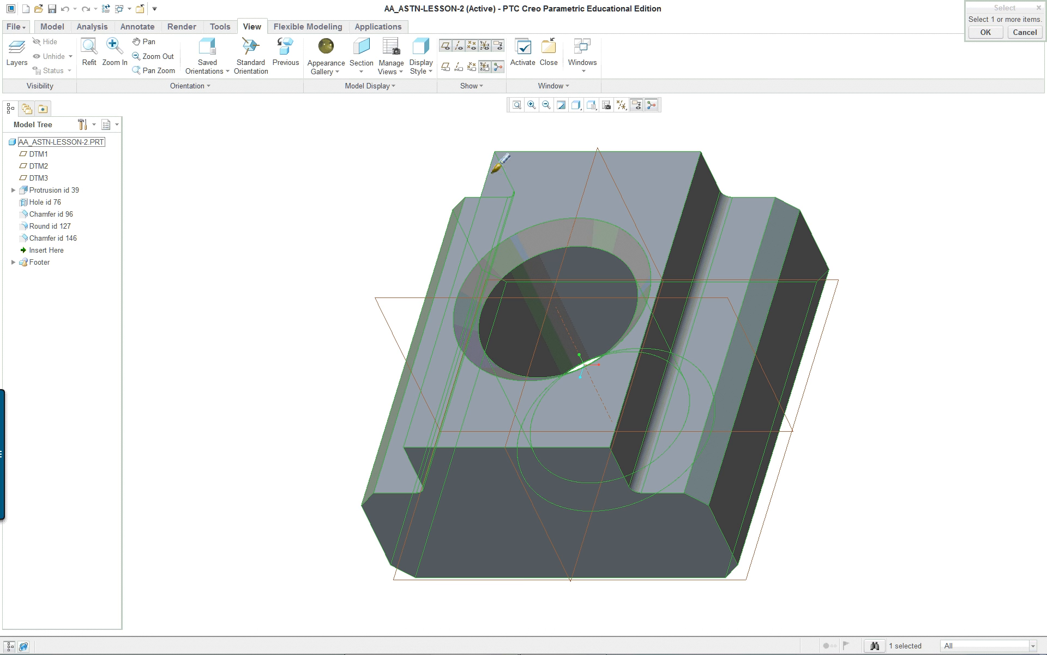
middle_click(333, 216)
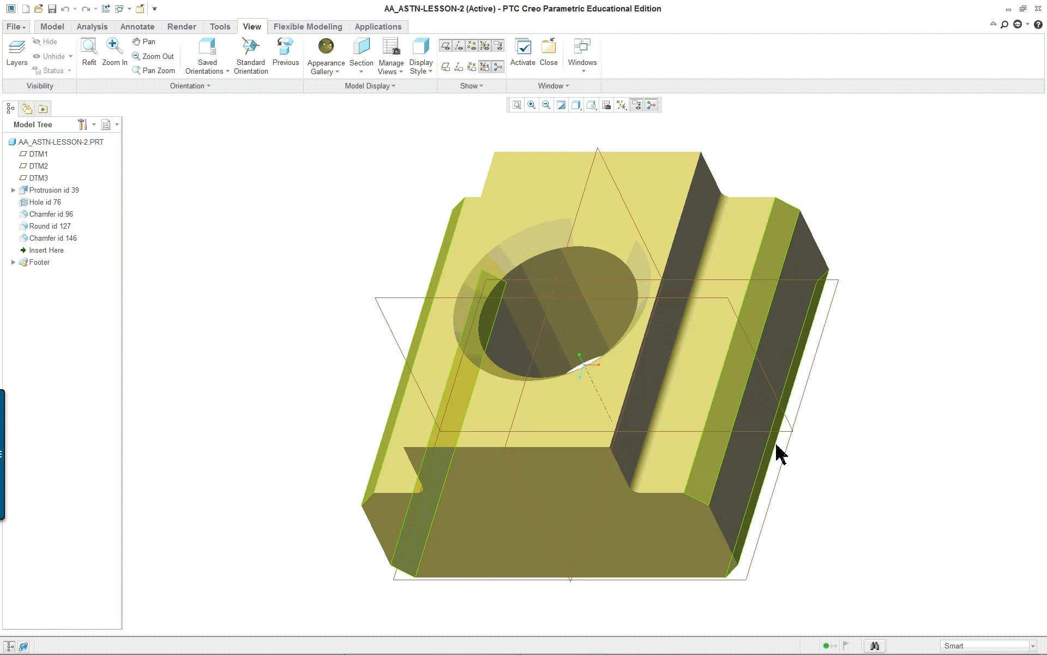
click(867, 422)
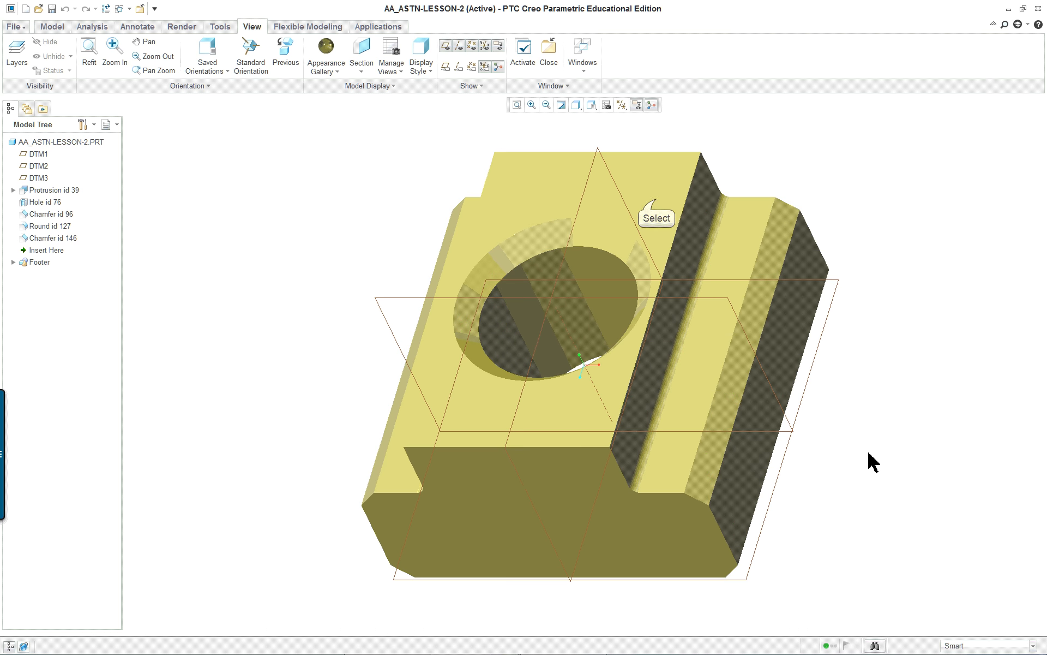
Display the dimensions of the T-nut's main protrusion on the model and dismiss them
click(653, 236)
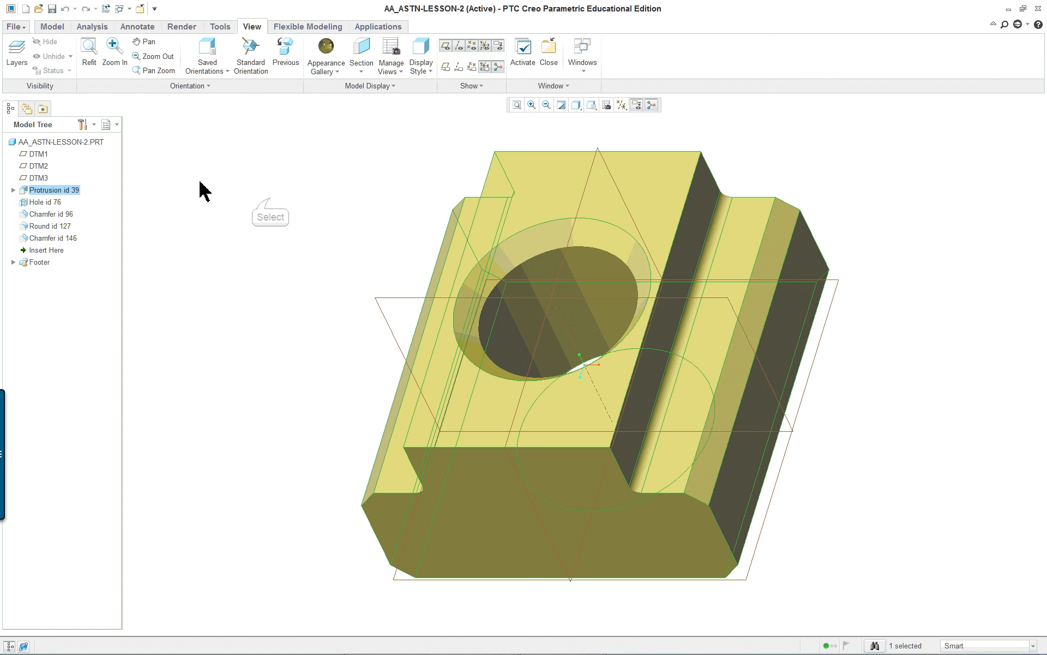
double_click(492, 180)
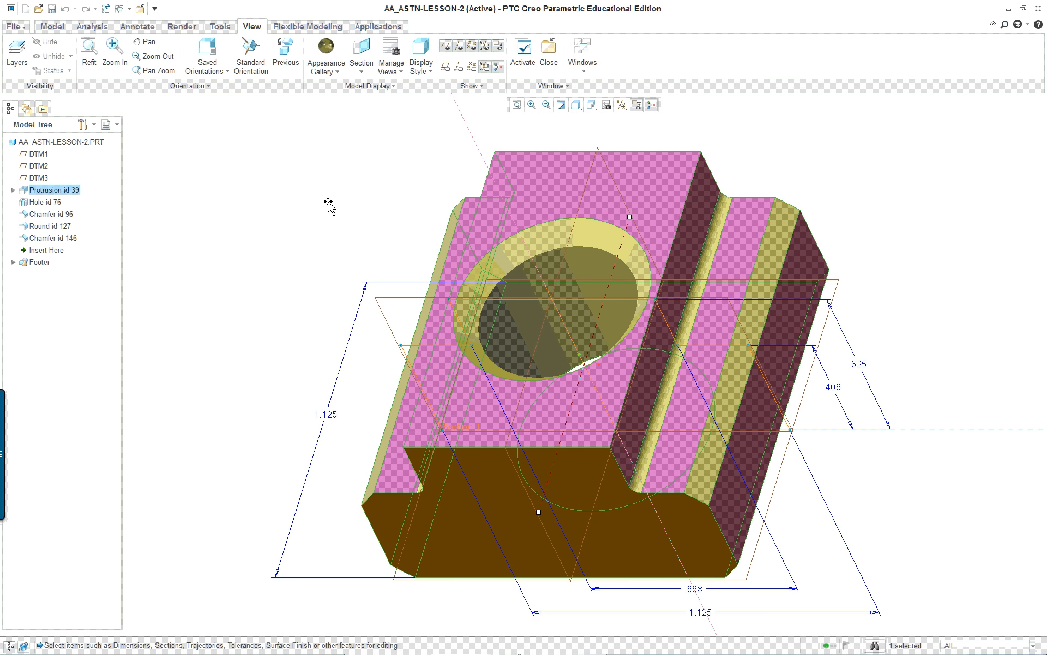
click(275, 214)
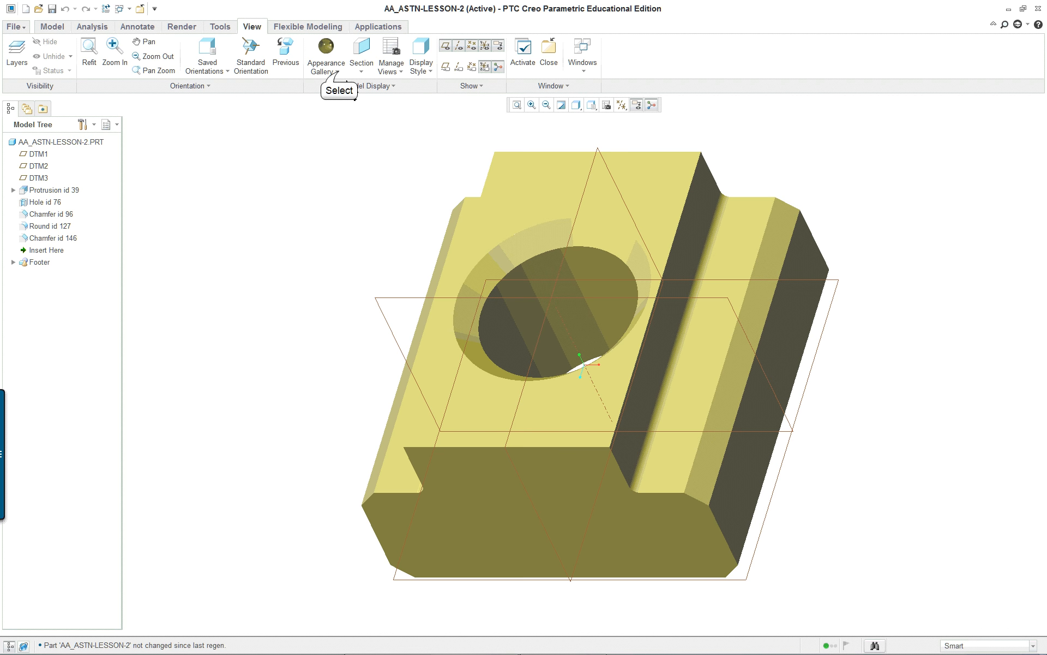
Edit the model's ptc-metallic-gold appearance and set its color to pale lavender with RGB 216.7, 219.3, 239.7
click(339, 74)
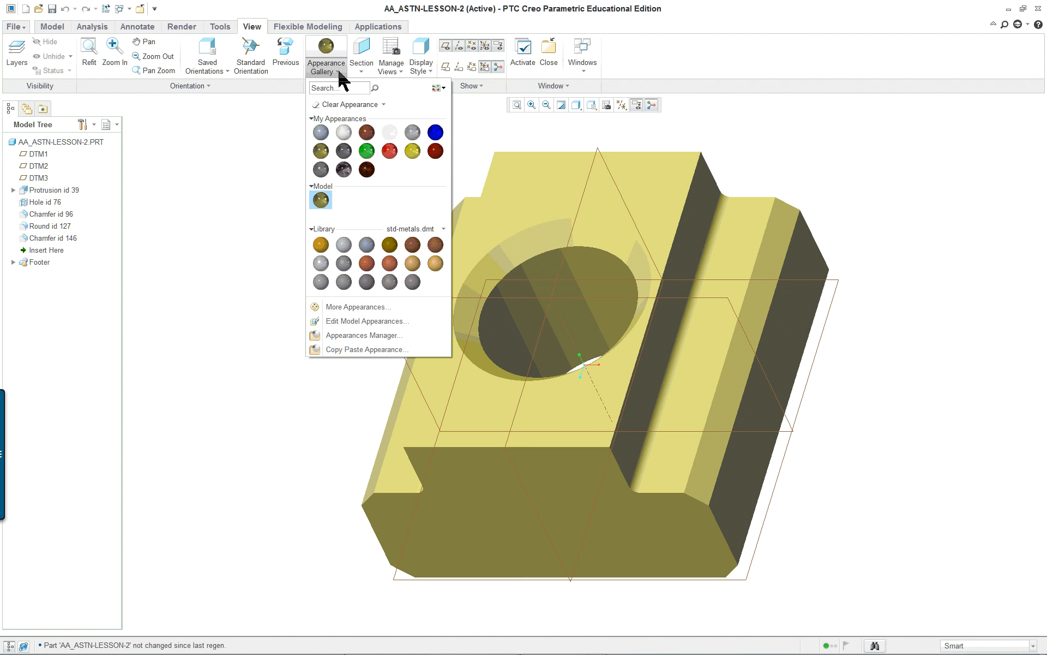
right_click(321, 205)
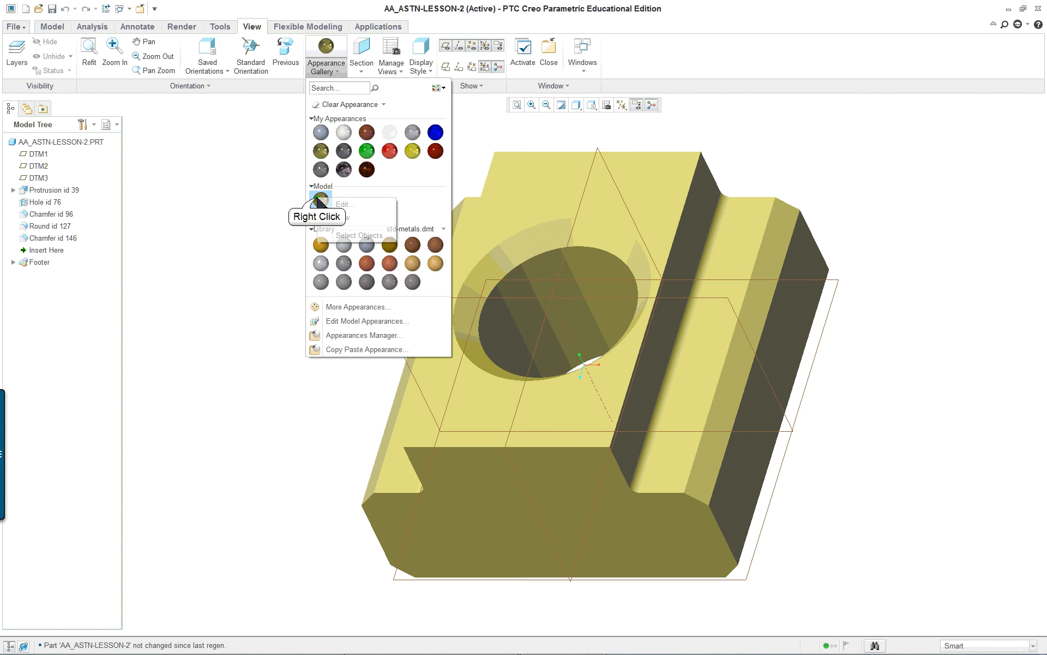
click(349, 208)
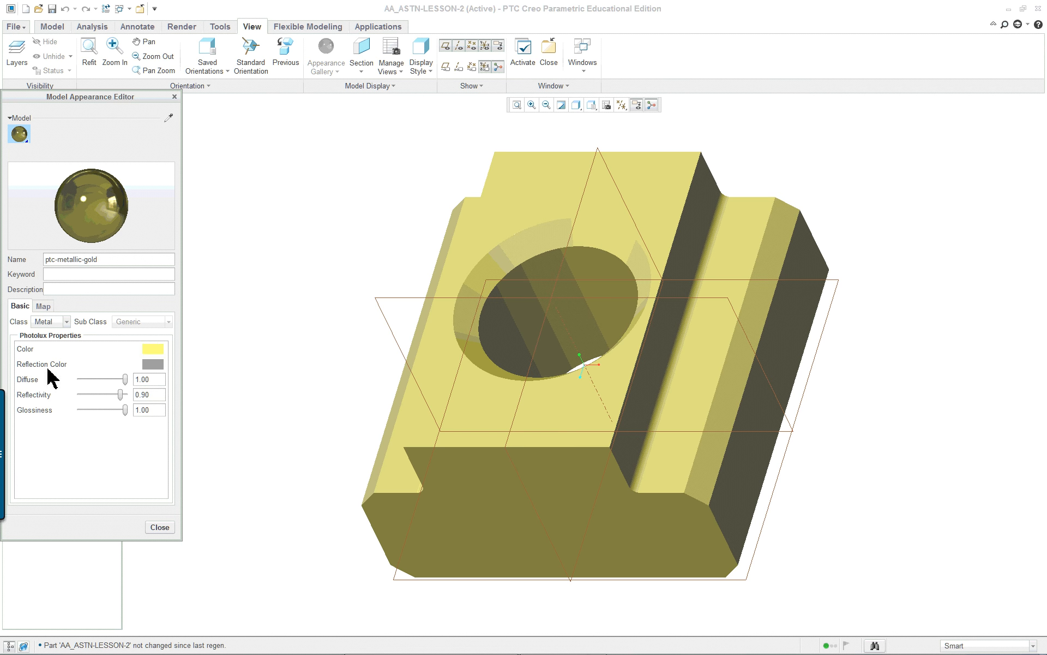
click(155, 349)
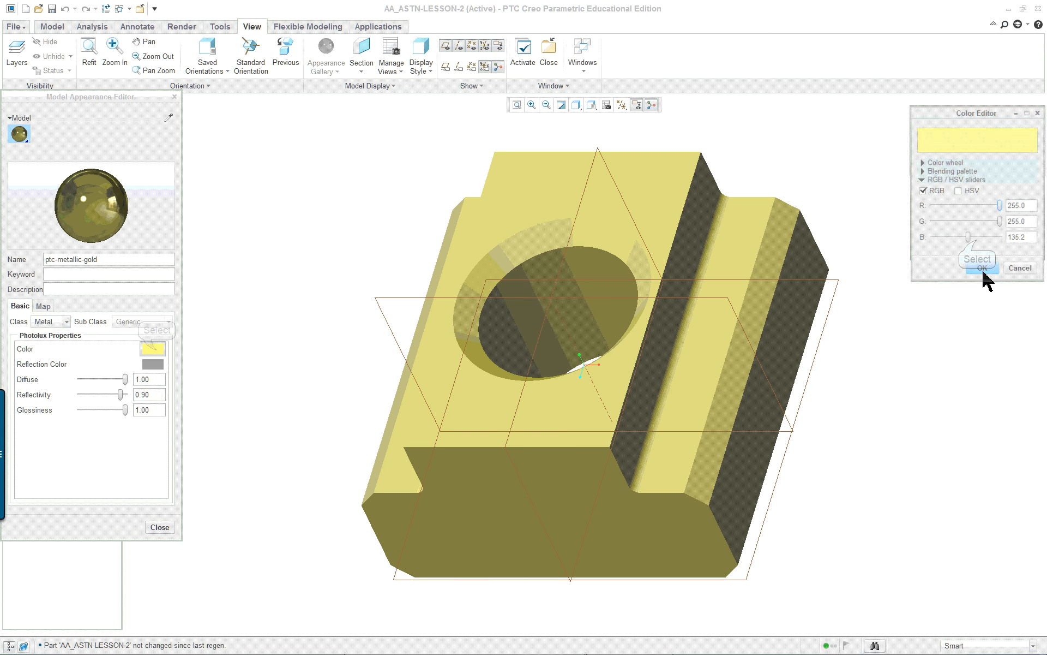
drag(977, 240, 985, 223)
click(984, 222)
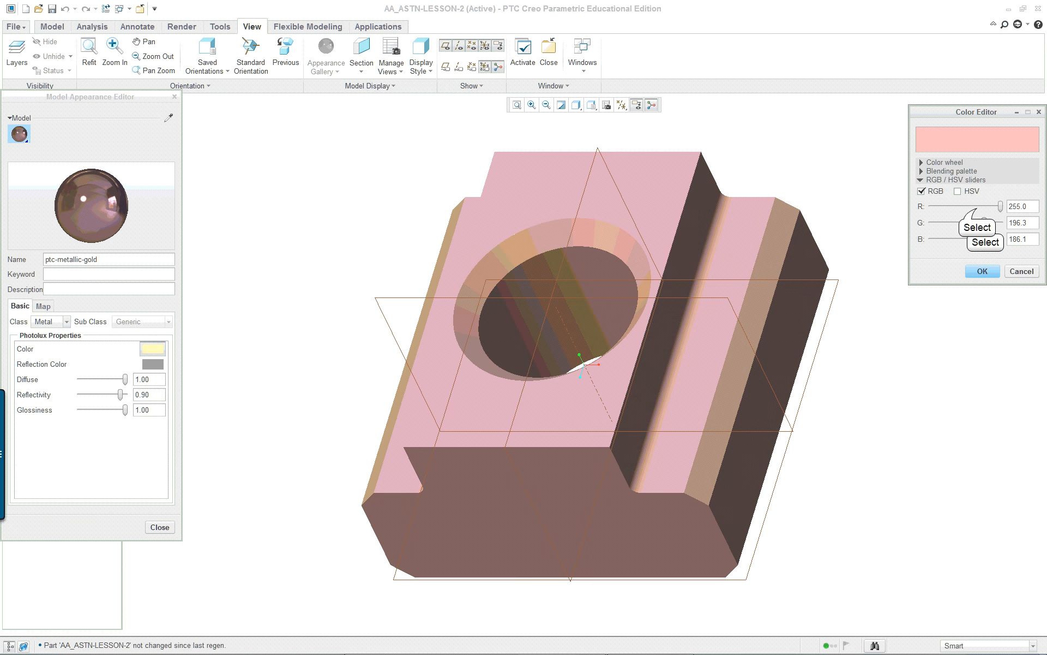
click(976, 206)
click(970, 224)
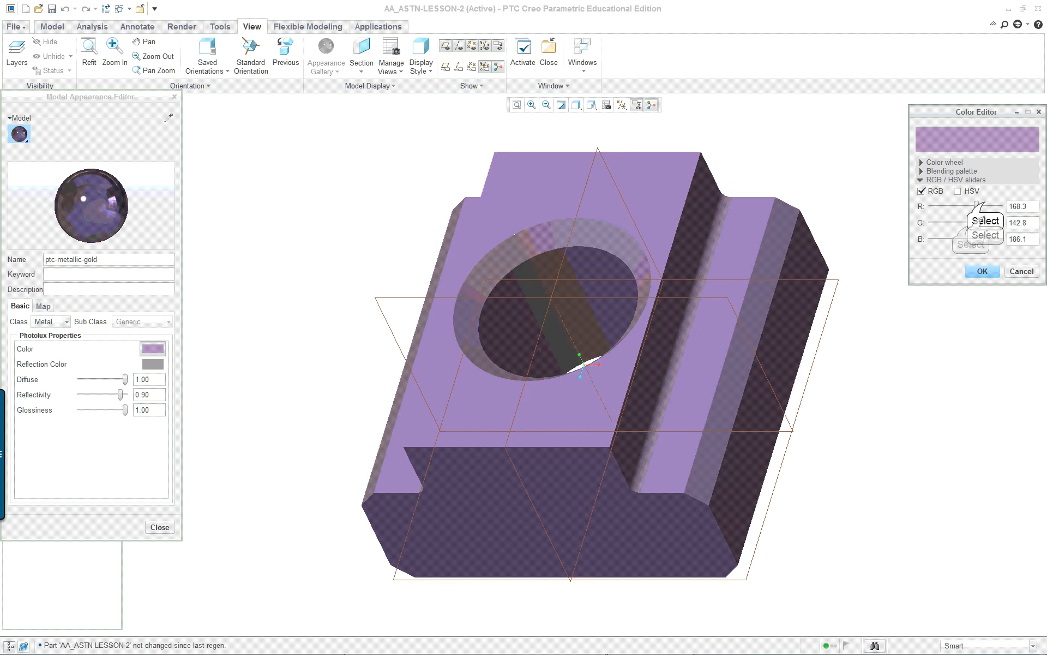
click(984, 205)
click(985, 221)
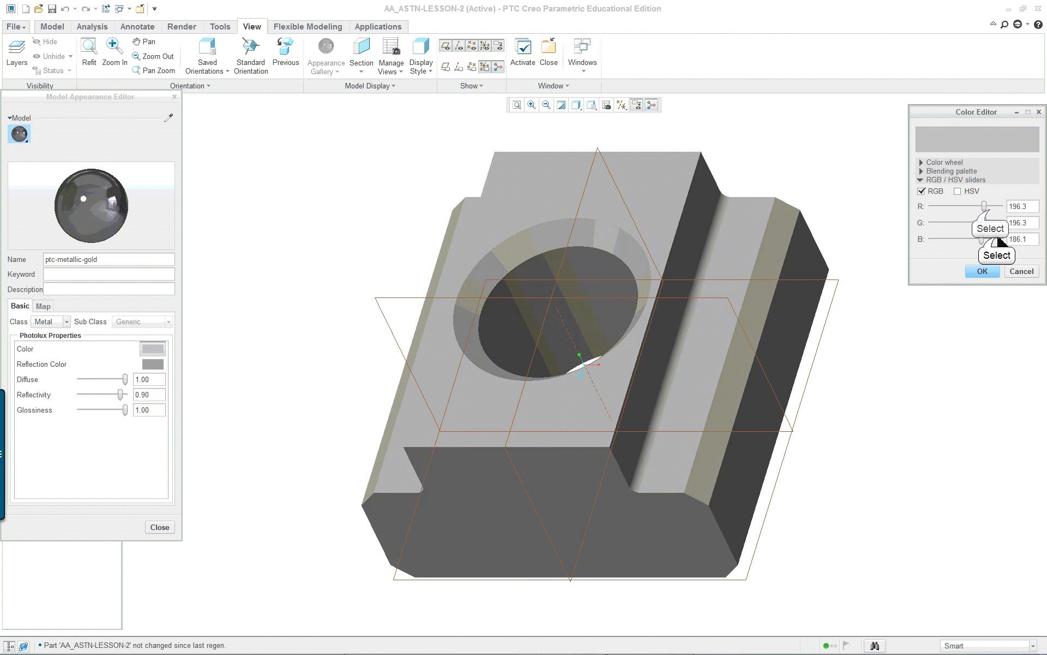
click(997, 238)
click(991, 206)
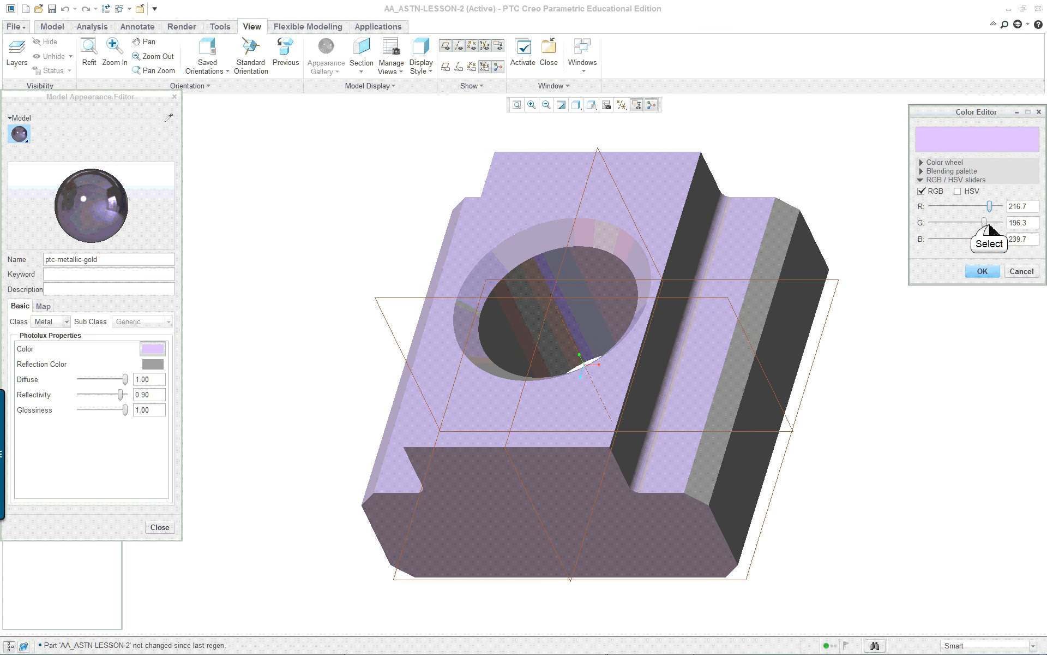
mouse_move(986, 222)
mouse_down()
mouse_move(938, 228)
mouse_move(991, 224)
mouse_up()
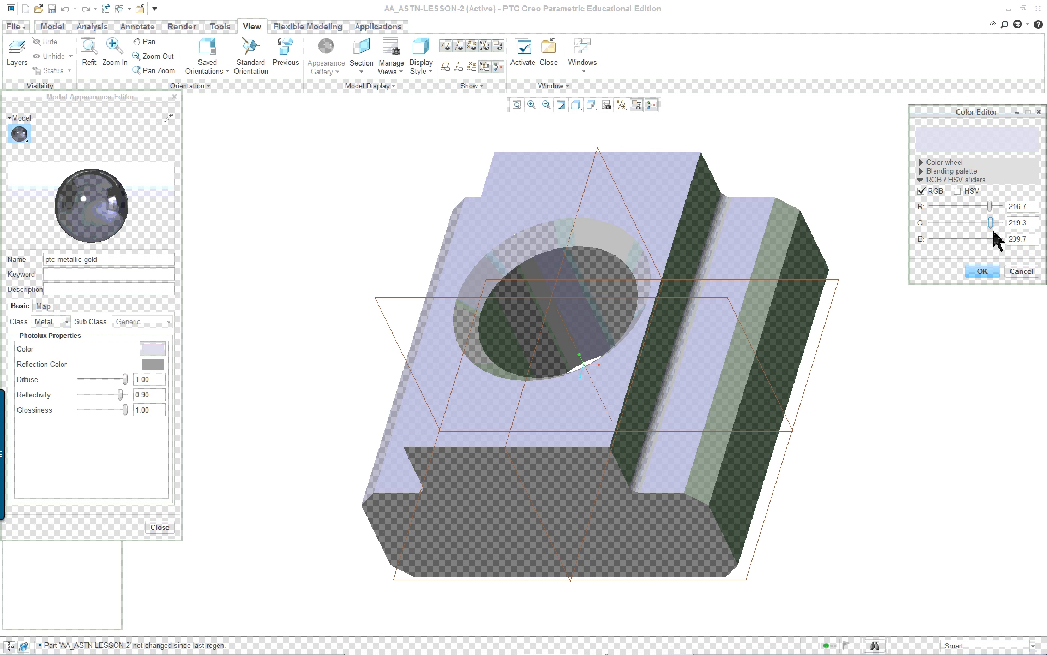
click(980, 271)
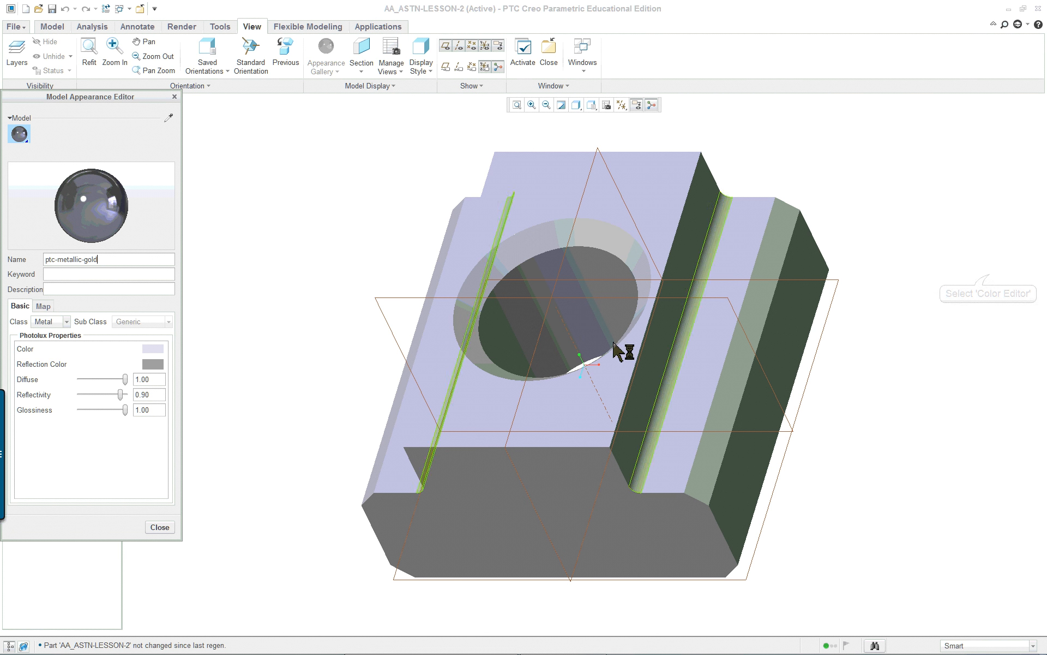
Set the appearance's reflection color to magenta with RGB 255.0, 30.6, 229.5, keep the Metal class and close the appearance editor
click(149, 368)
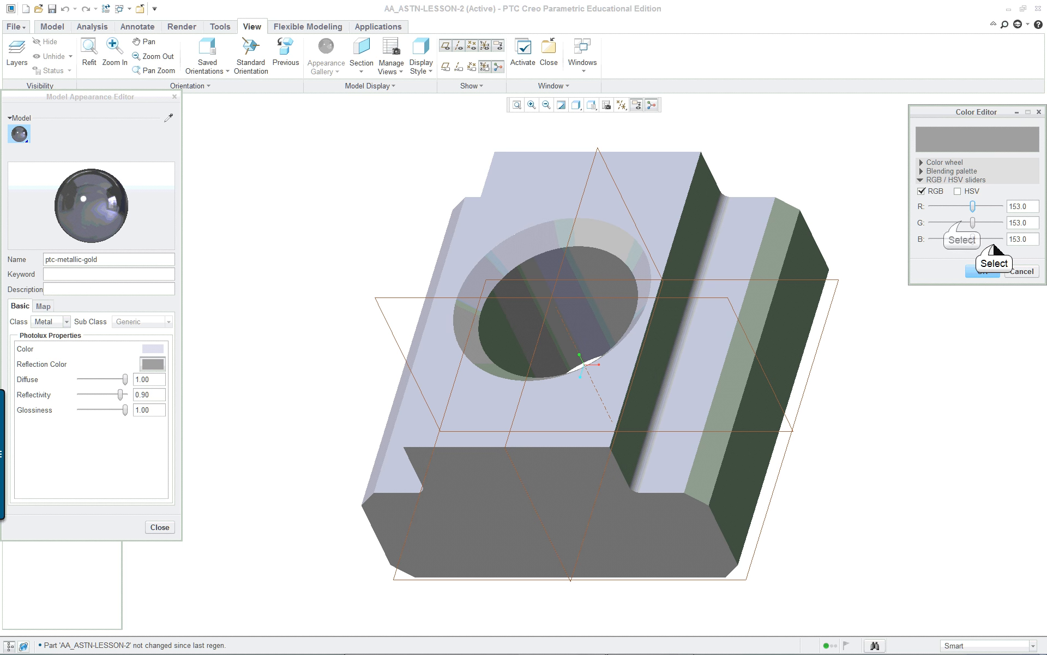
drag(973, 239, 988, 240)
click(962, 222)
click(935, 207)
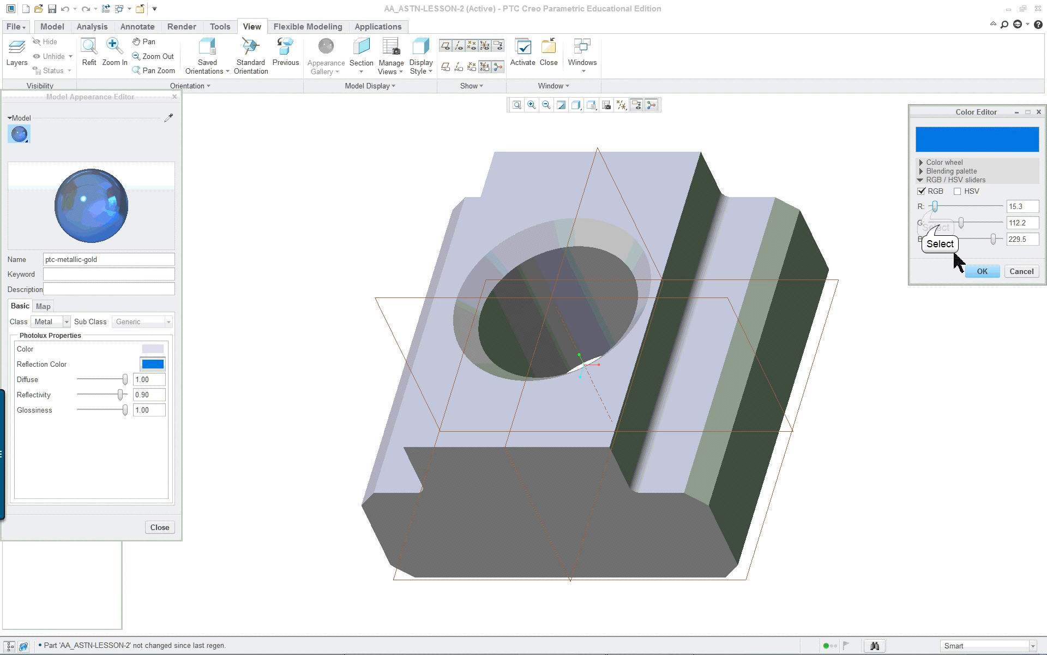
click(940, 223)
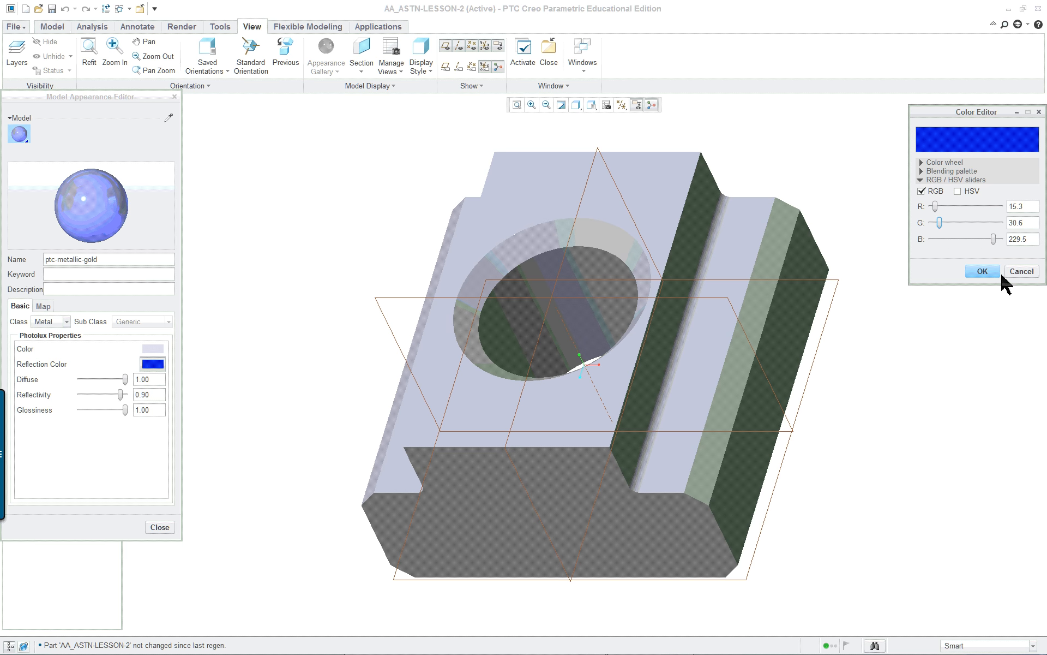
click(1000, 207)
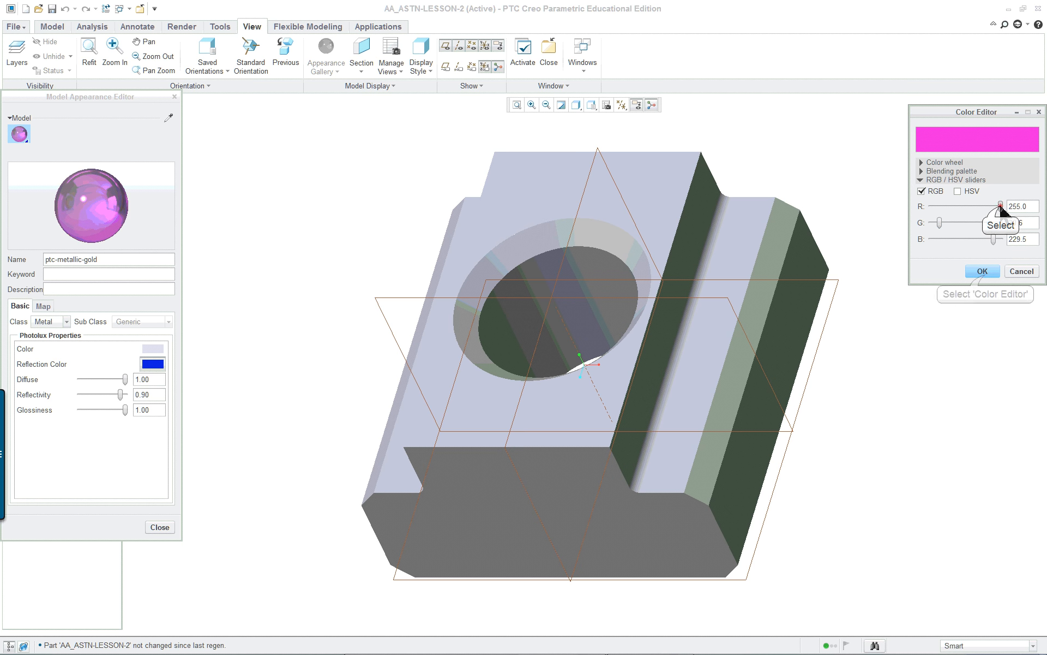
click(982, 271)
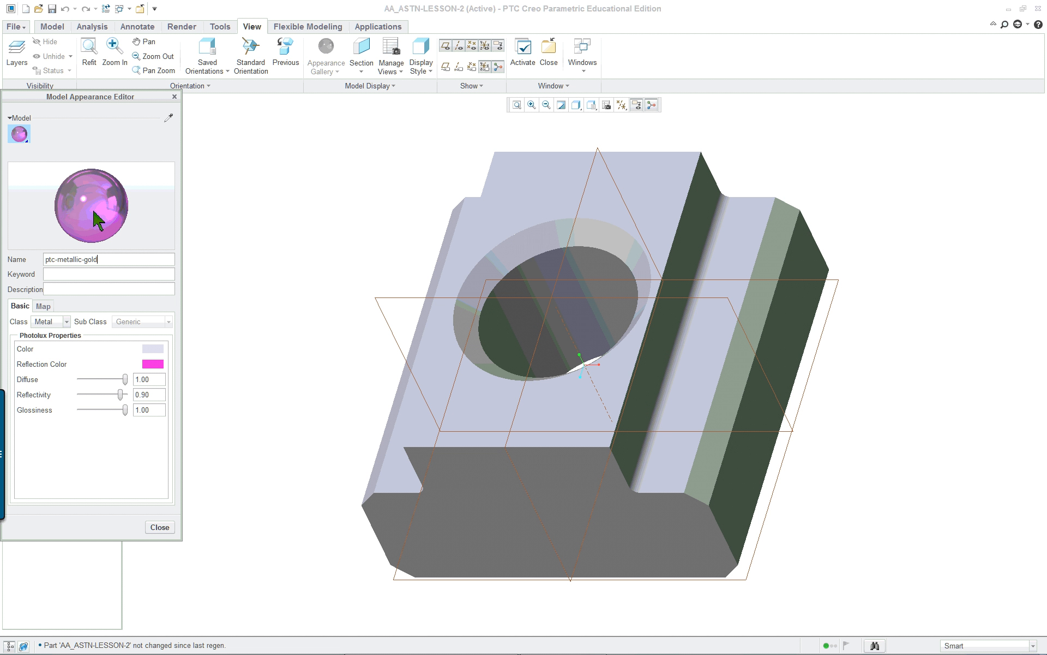
click(44, 325)
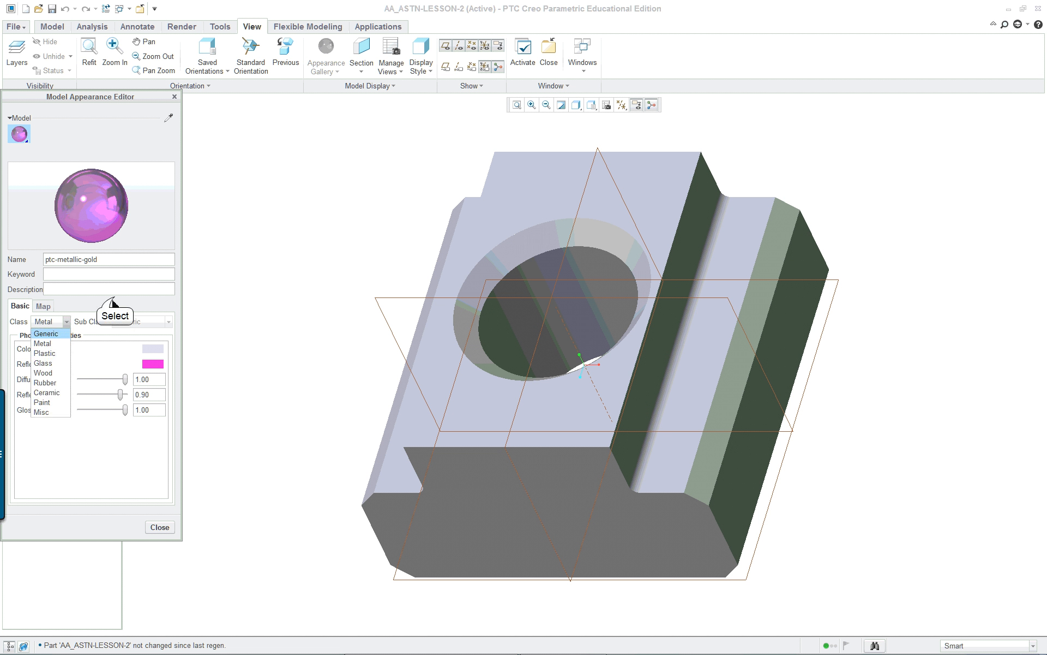
click(114, 300)
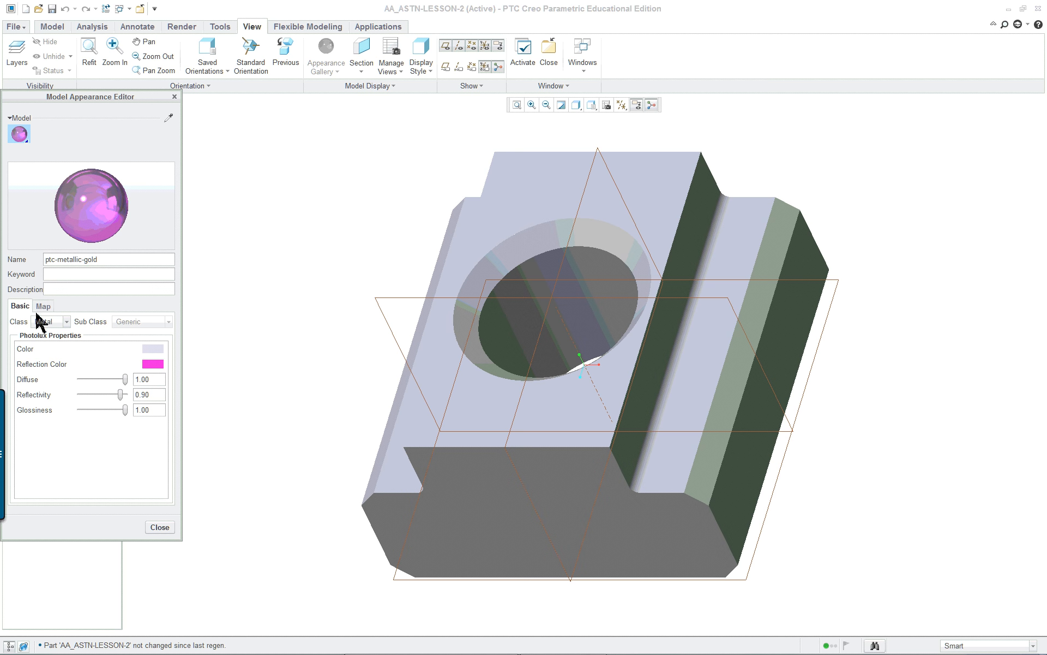
click(160, 527)
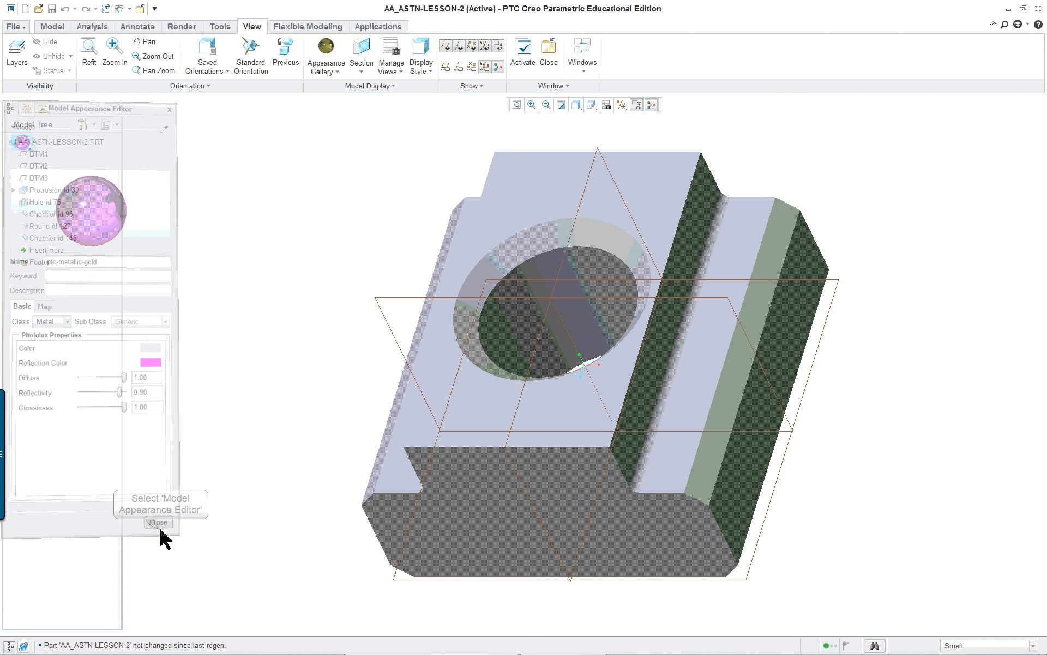
Inspect the T-nut's edited appearance on its outer faces and inside the chamfered hole from several angles and distances
middle_drag(335, 502, 404, 439)
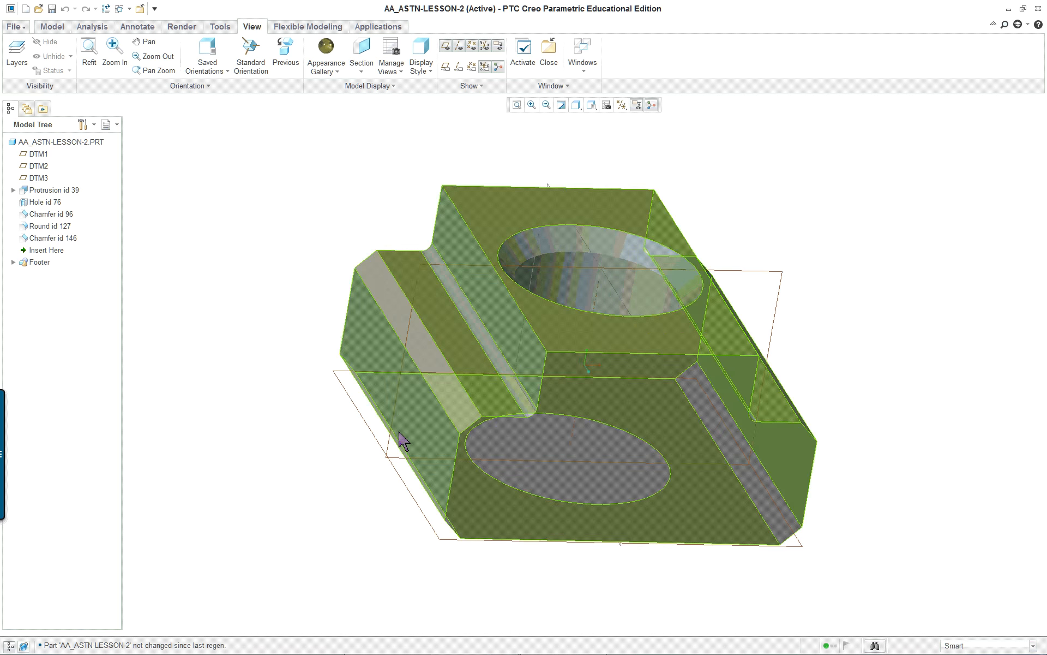
scroll(404, 439, down, 3)
scroll(402, 436, up, 3)
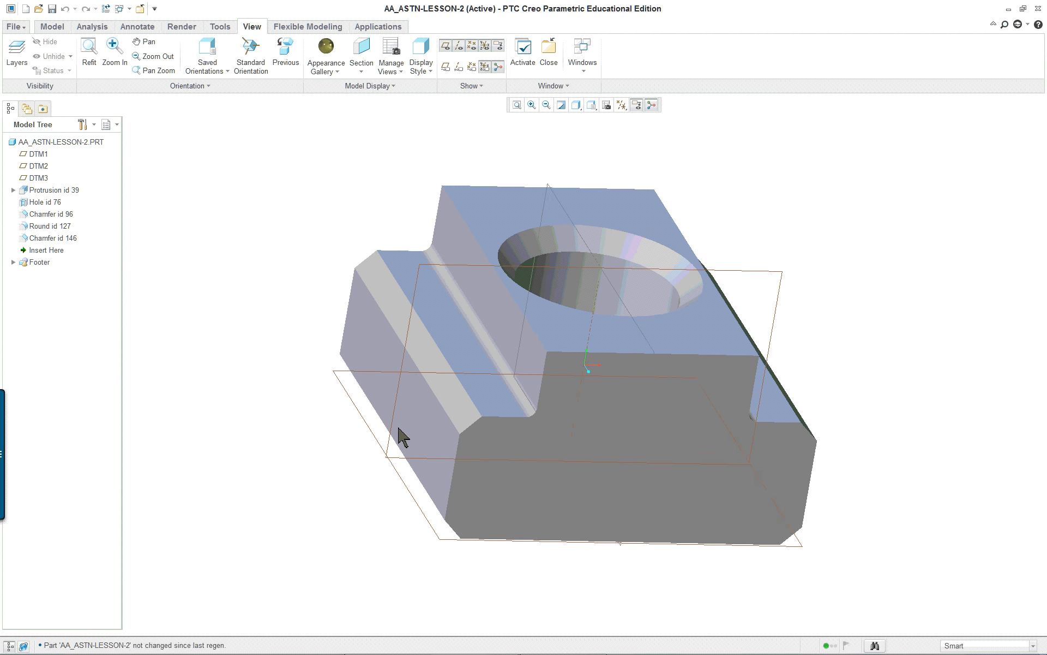
scroll(402, 436, down, 3)
scroll(402, 436, up, 3)
scroll(402, 436, down, 2)
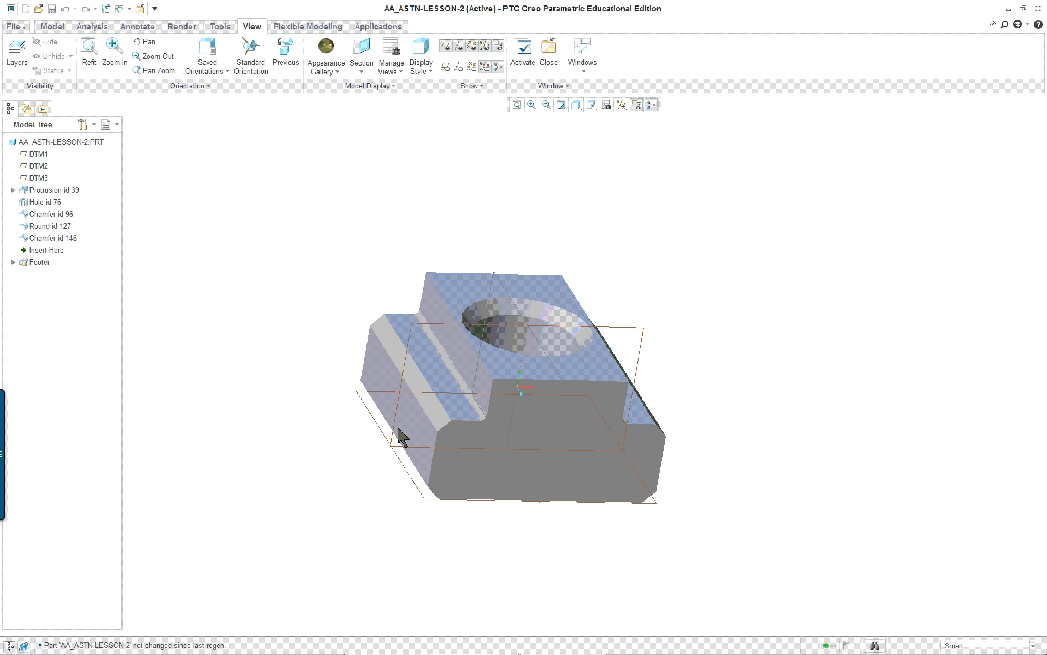
scroll(402, 437, up, 3)
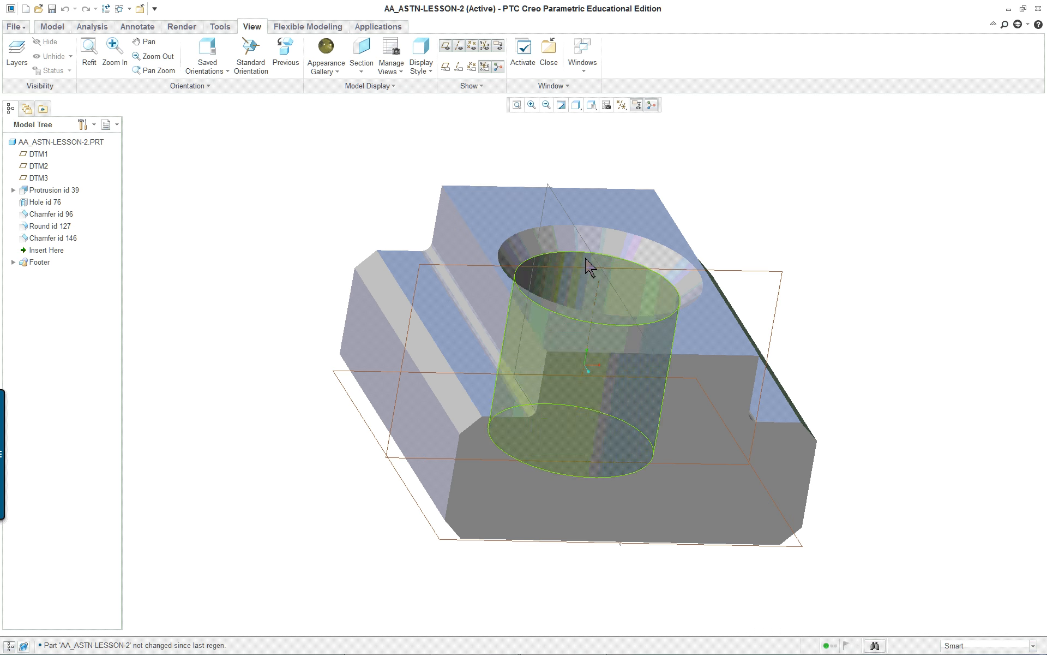
scroll(666, 206, up, 4)
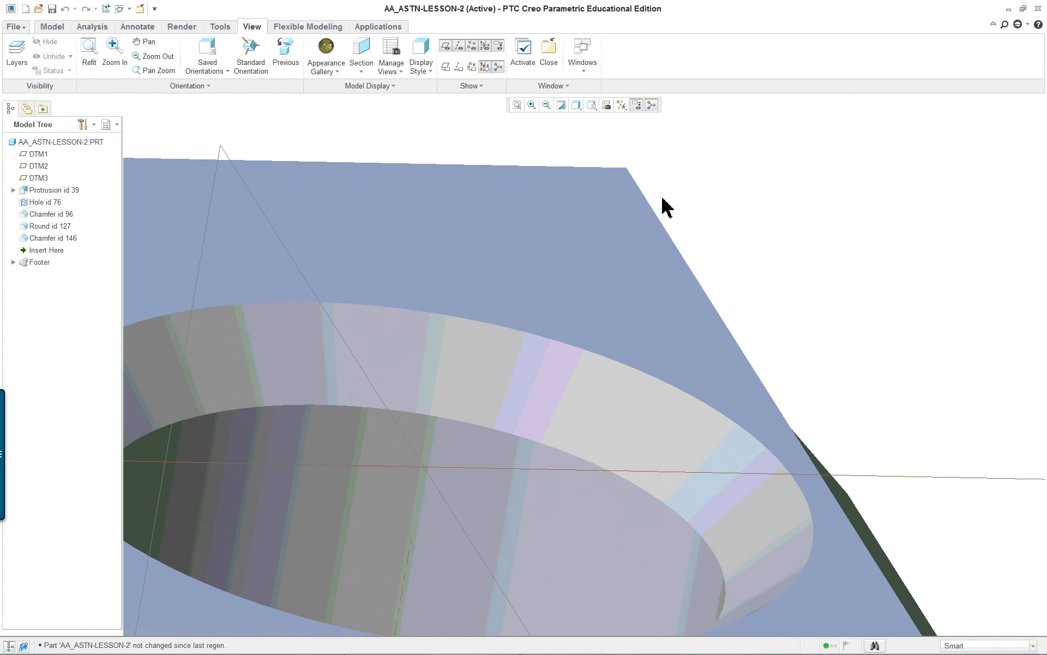
scroll(663, 206, down, 4)
scroll(595, 316, down, 2)
mouse_move(594, 316)
middle_down()
mouse_move(598, 327)
mouse_move(687, 306)
mouse_move(486, 320)
mouse_move(579, 302)
mouse_move(602, 323)
middle_up()
scroll(648, 297, up, 3)
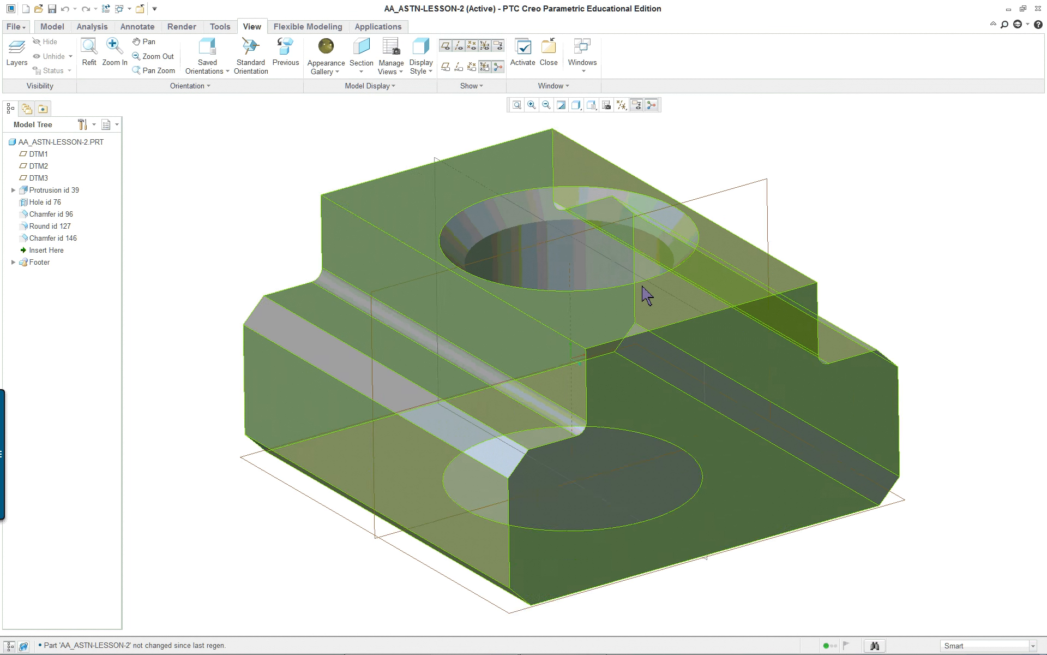
scroll(647, 296, down, 3)
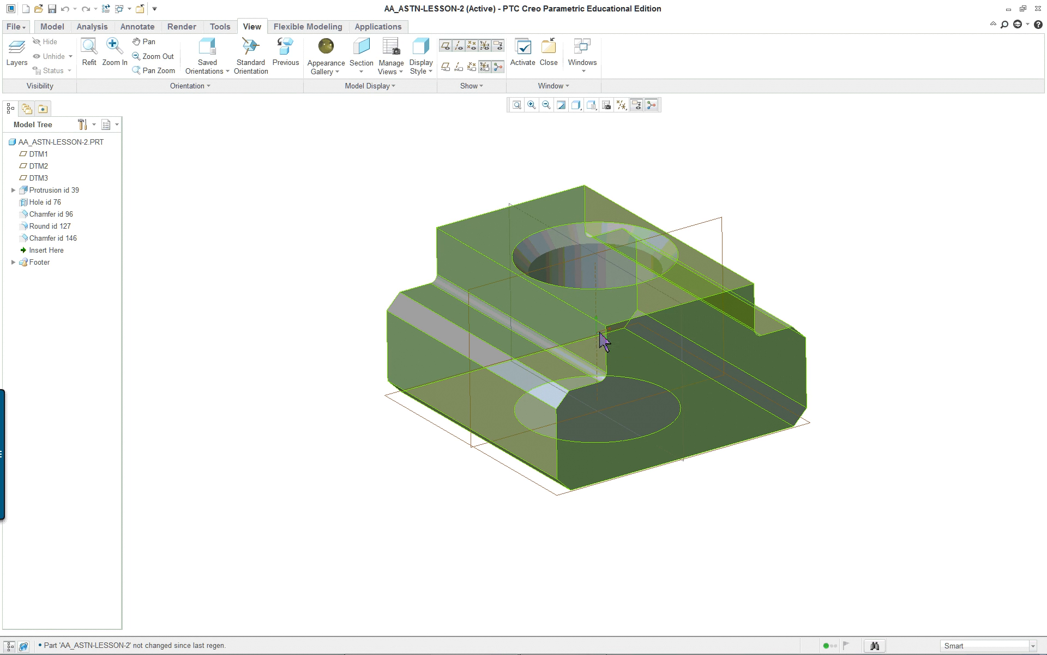
mouse_move(604, 341)
middle_down()
mouse_move(554, 379)
mouse_move(531, 430)
mouse_move(568, 327)
mouse_move(562, 363)
mouse_move(537, 438)
mouse_move(564, 294)
mouse_move(562, 397)
mouse_move(554, 382)
mouse_move(559, 355)
mouse_move(571, 484)
mouse_move(580, 399)
mouse_move(560, 454)
mouse_move(596, 398)
mouse_move(609, 459)
mouse_move(460, 444)
mouse_move(568, 422)
mouse_move(720, 458)
mouse_move(569, 521)
mouse_move(425, 467)
mouse_move(567, 445)
mouse_move(515, 507)
middle_up()
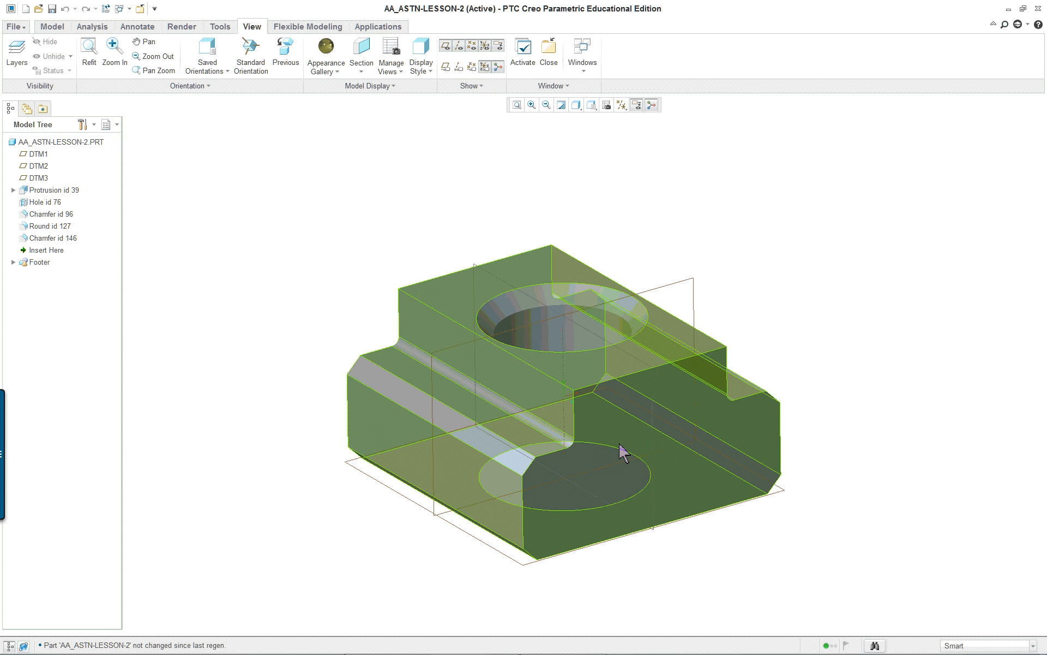
Reorient the T-nut to its saved default orientation
mouse_move(620, 451)
middle_down()
mouse_move(736, 407)
mouse_move(605, 458)
mouse_move(606, 431)
middle_up()
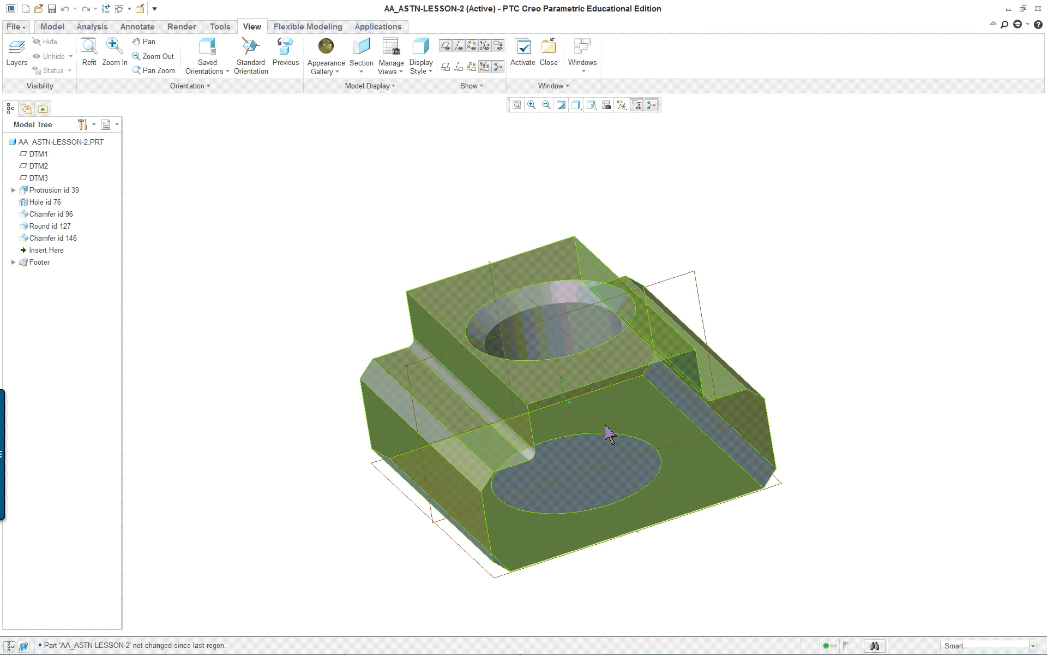
click(593, 107)
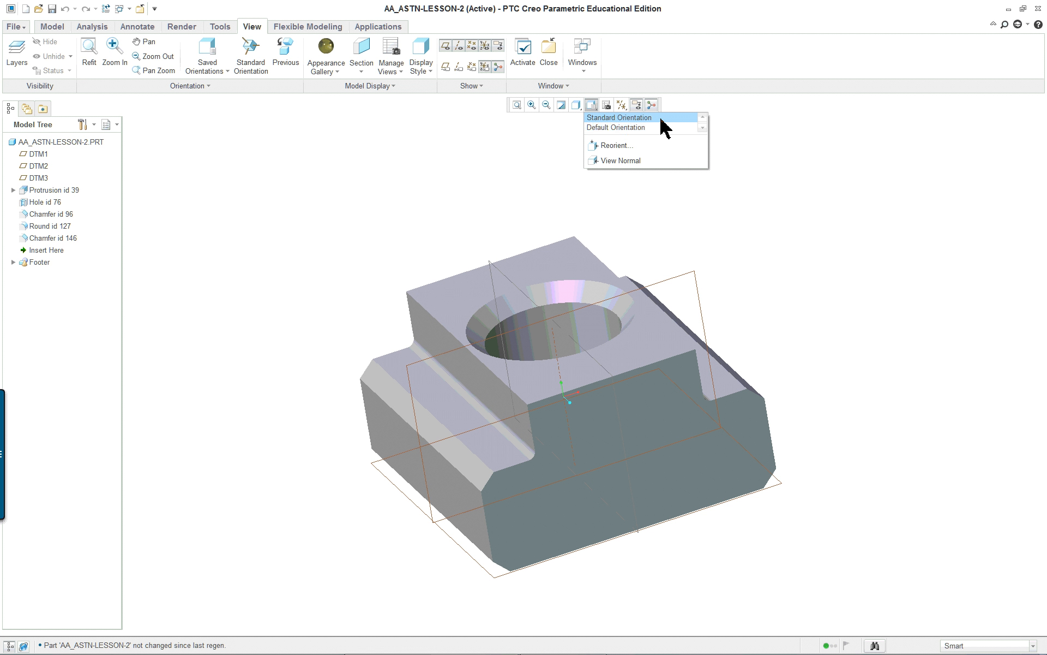
click(613, 129)
click(612, 129)
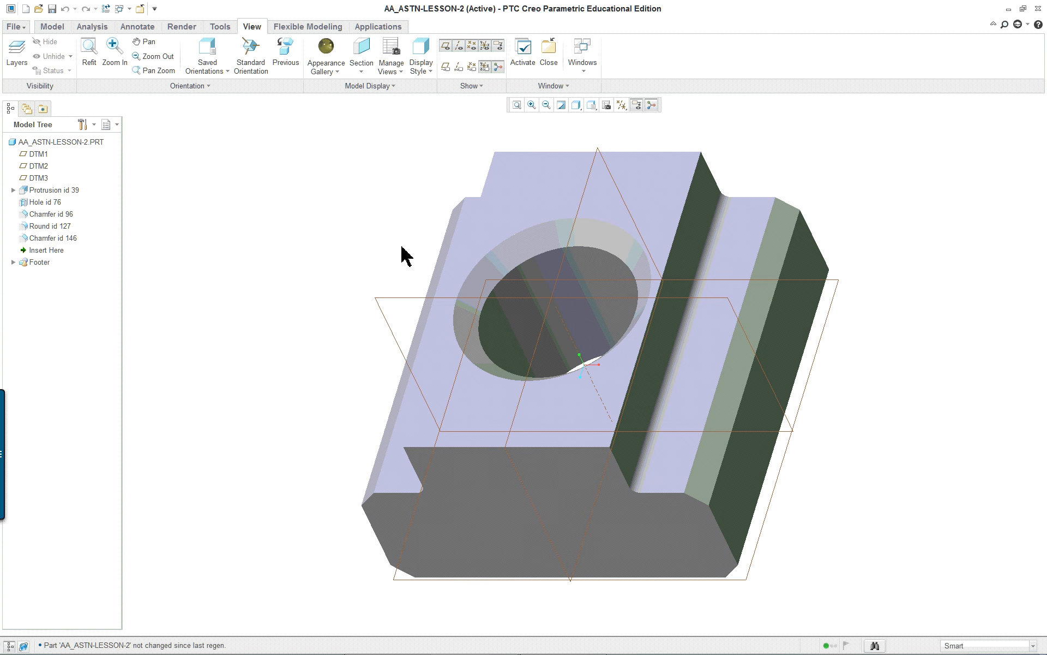
click(596, 108)
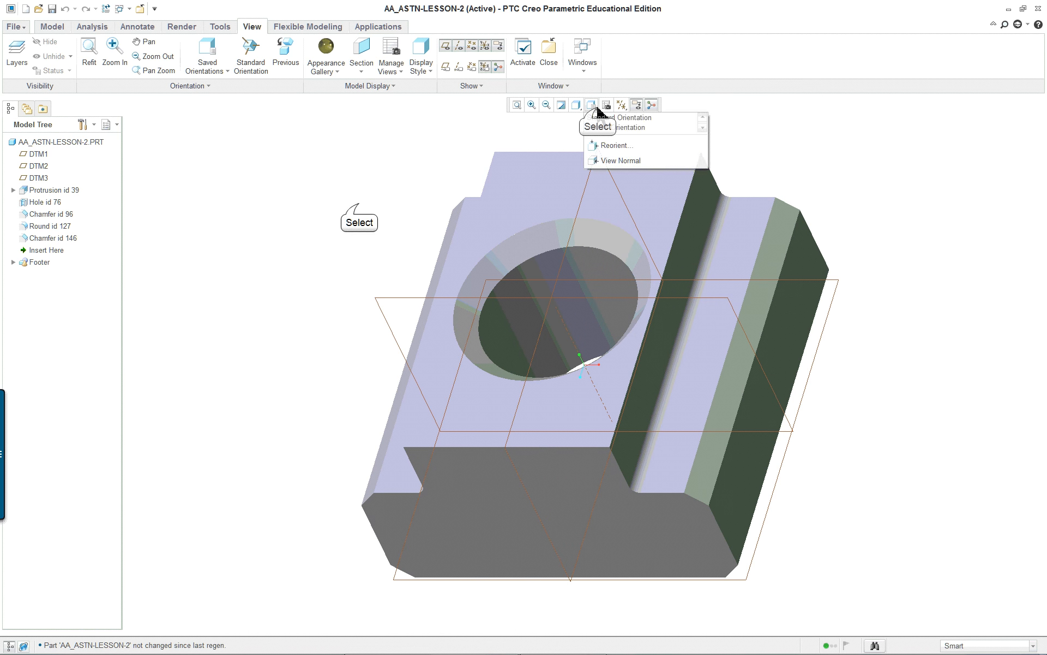
click(359, 204)
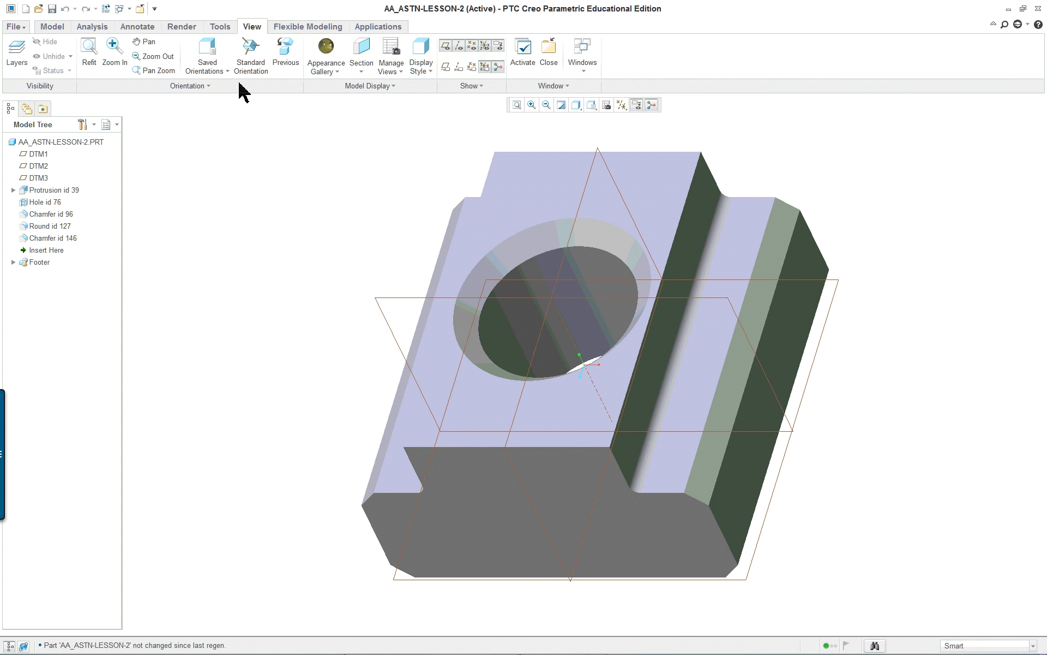
Display the model information report for the T-nut part, followed by its feature list
click(220, 27)
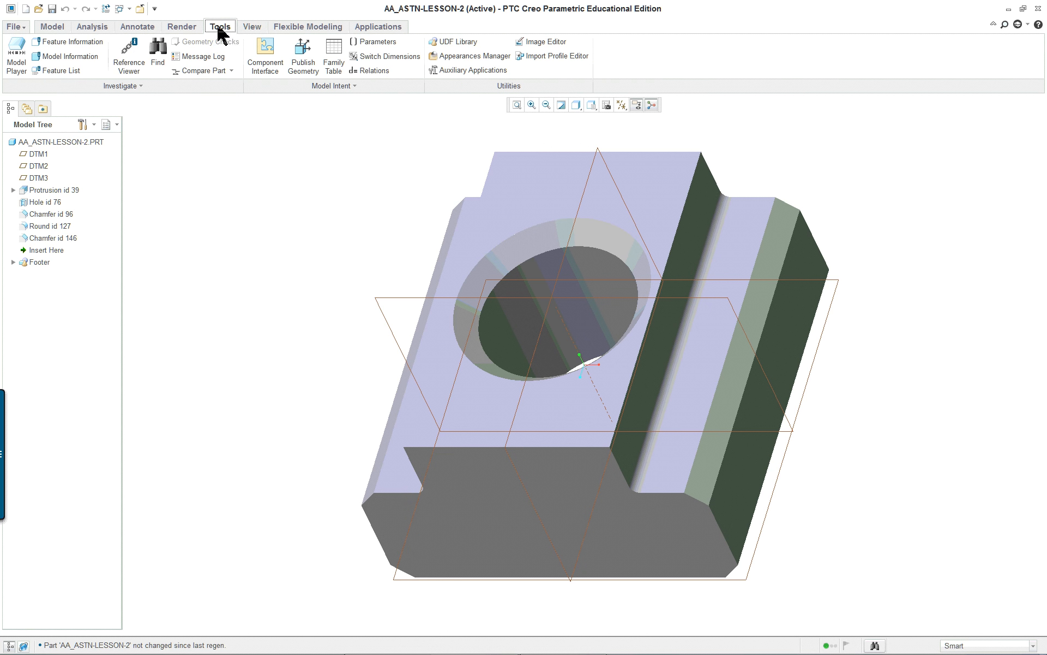
click(82, 42)
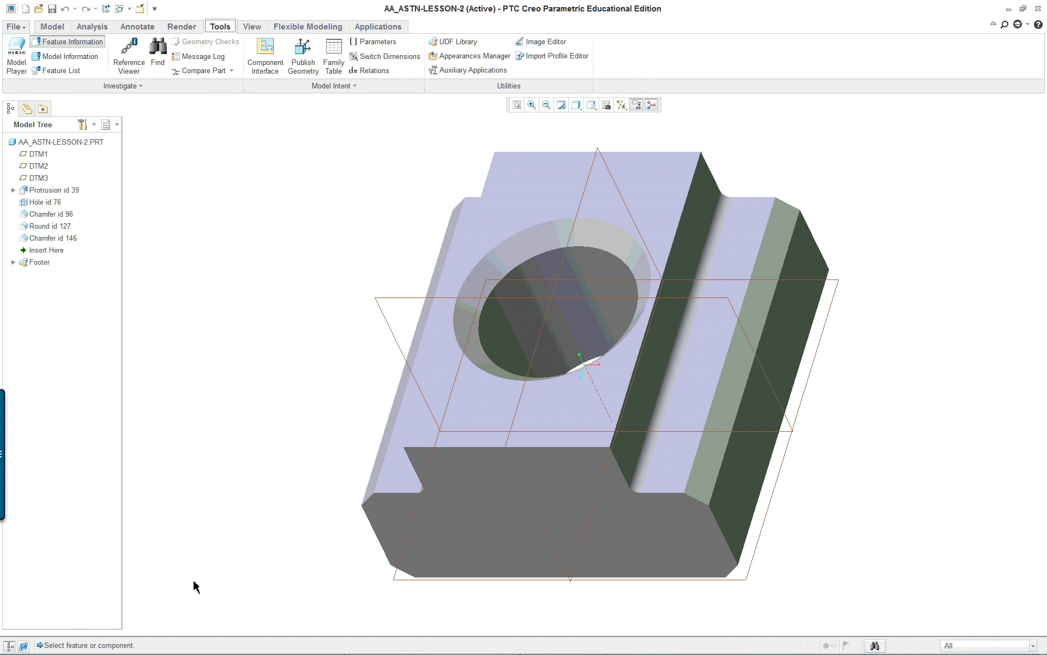
click(21, 647)
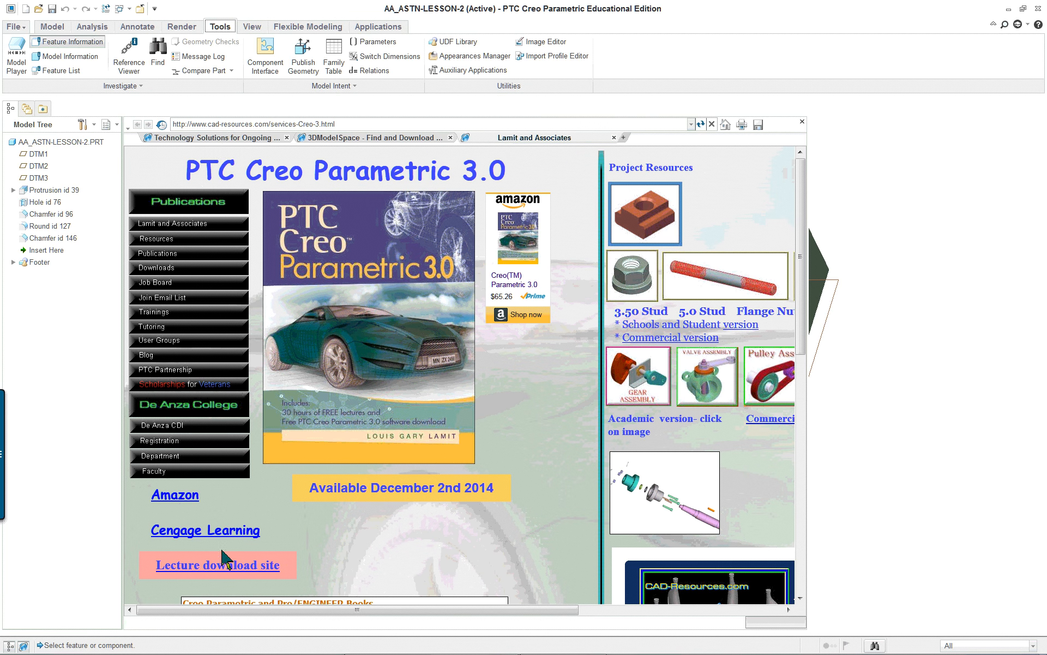
click(234, 138)
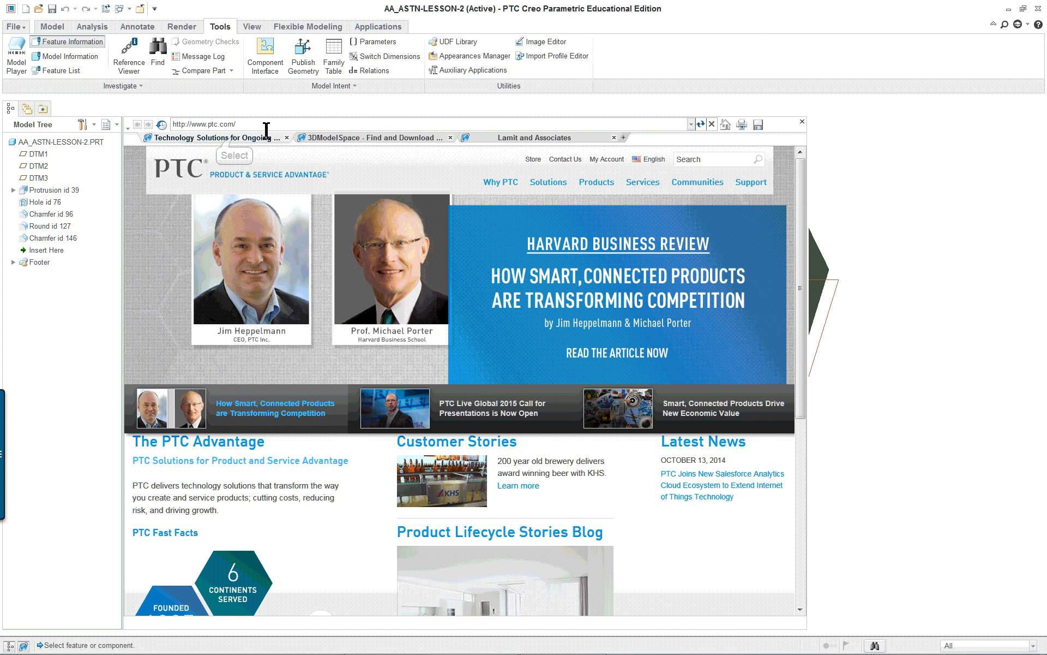
click(73, 57)
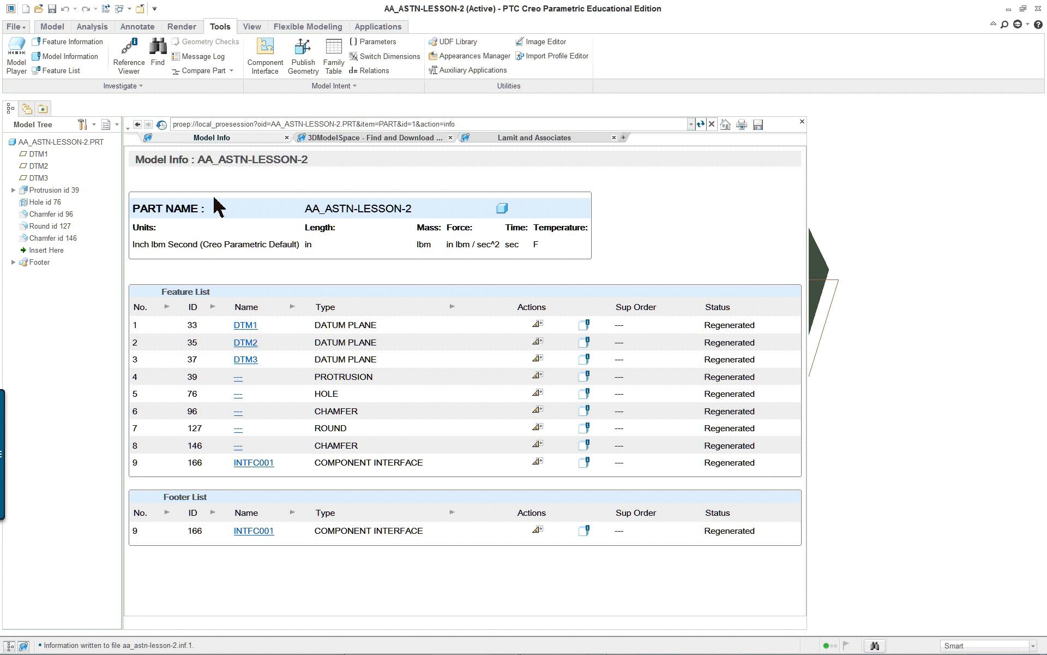
click(65, 71)
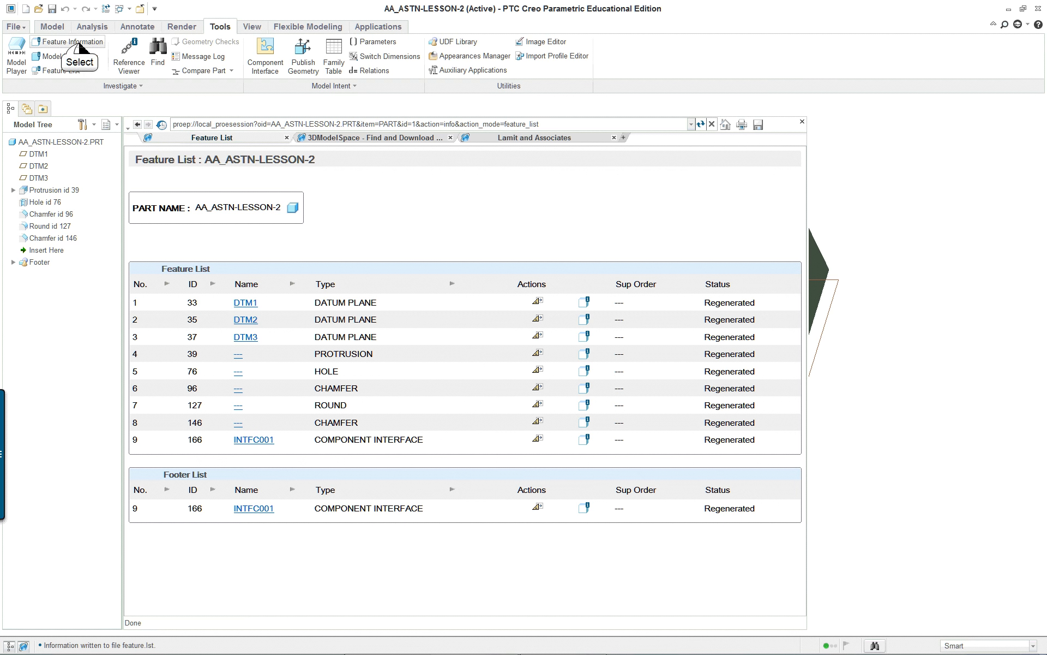
Display the feature information of the T-nut's main protrusion beside the model and close the report
click(80, 45)
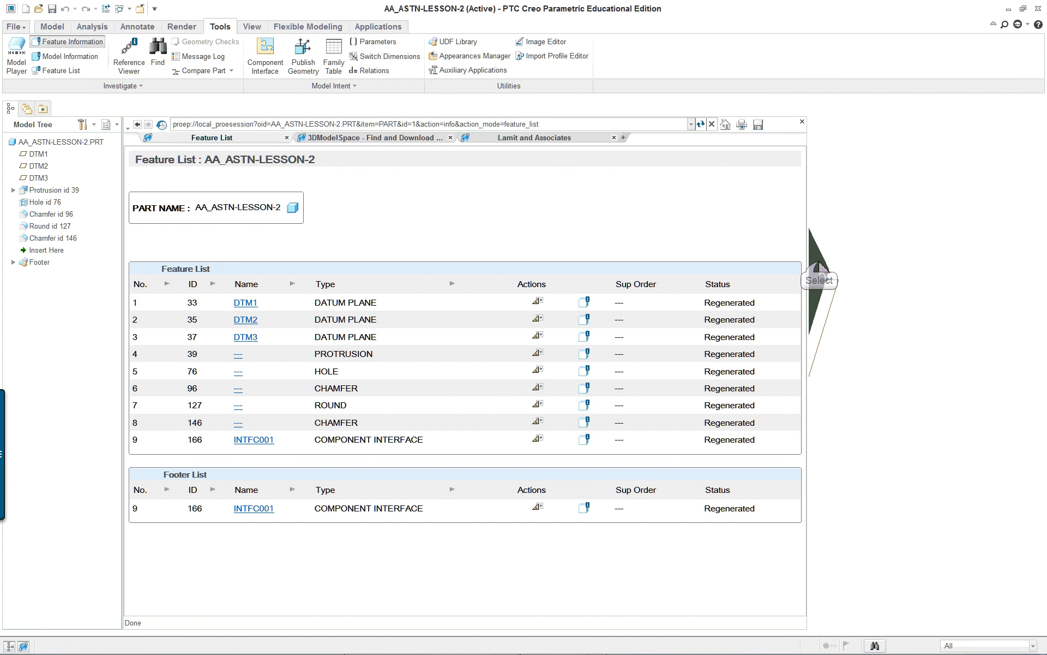
click(821, 270)
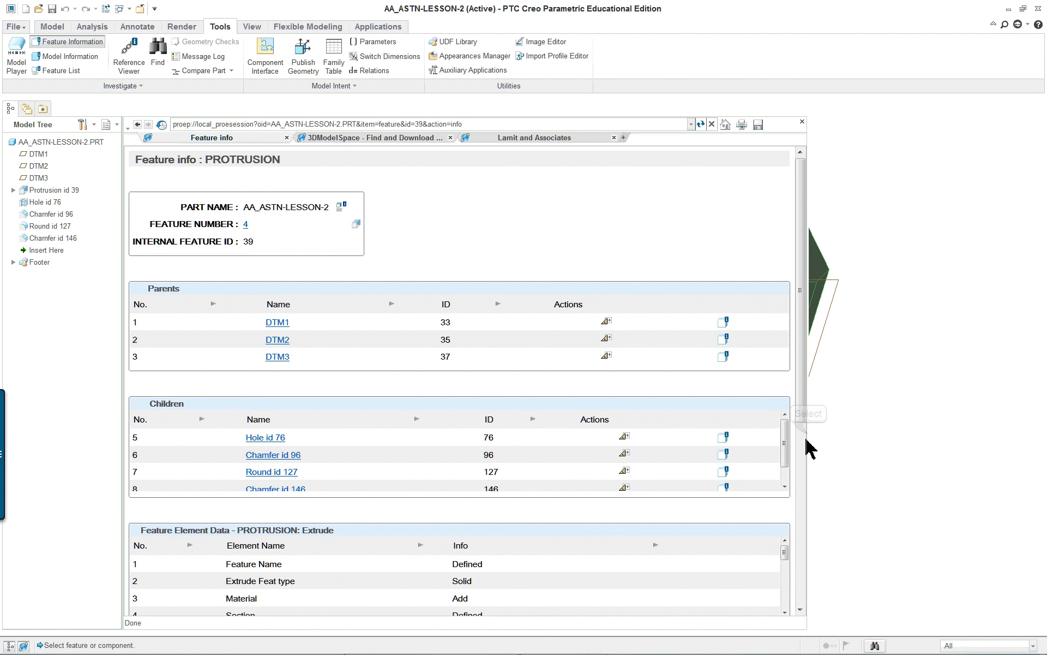
drag(810, 435, 398, 376)
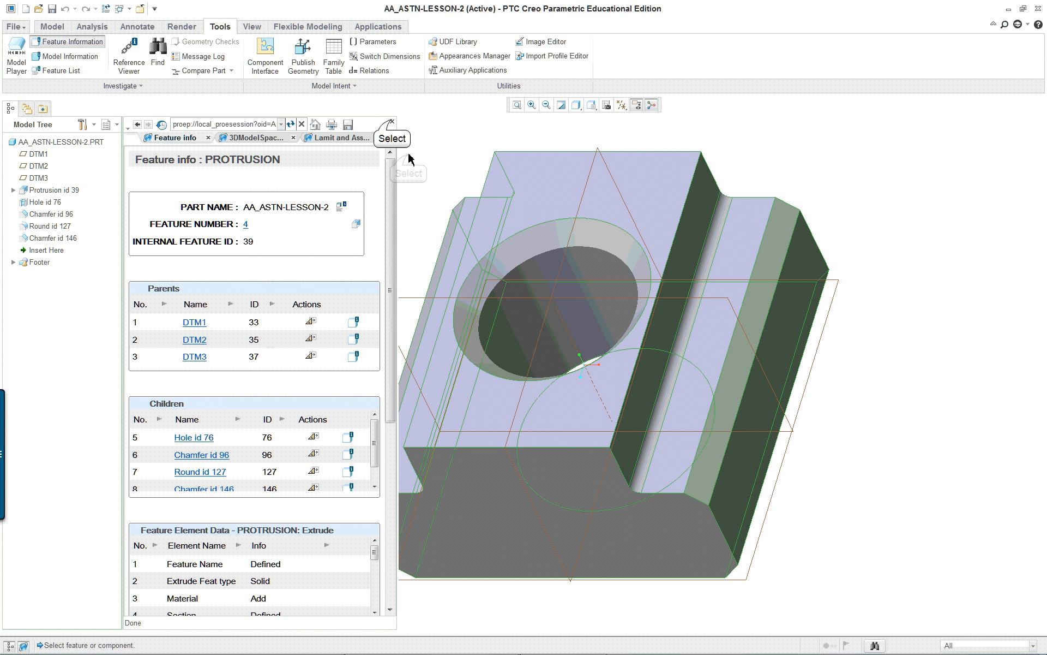
click(392, 121)
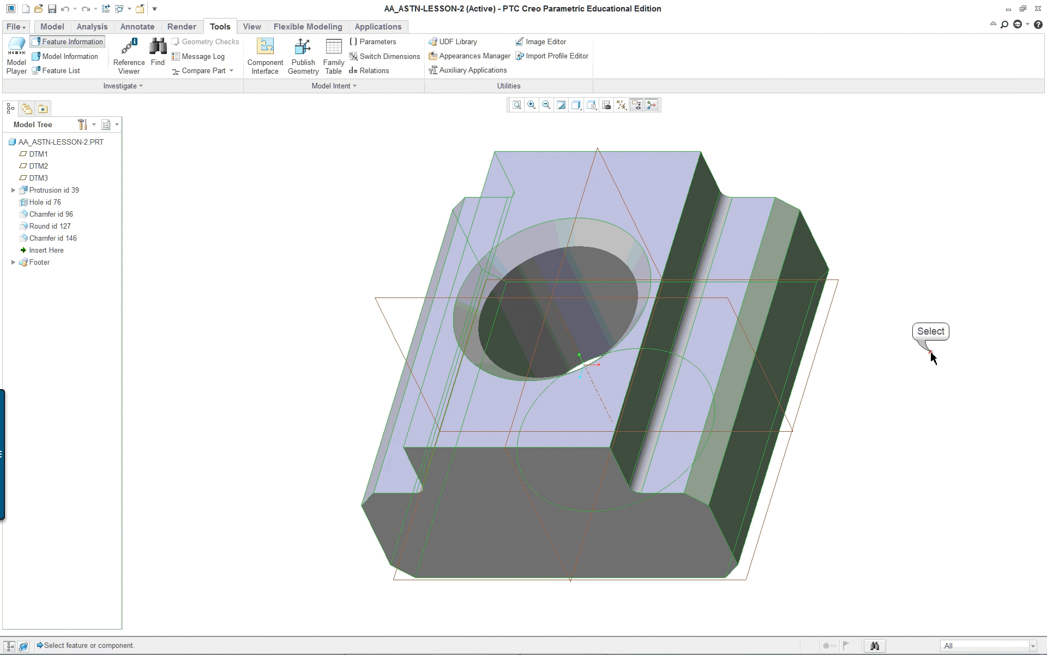
Display the feature information of the T-nut's hole and close the report
click(582, 269)
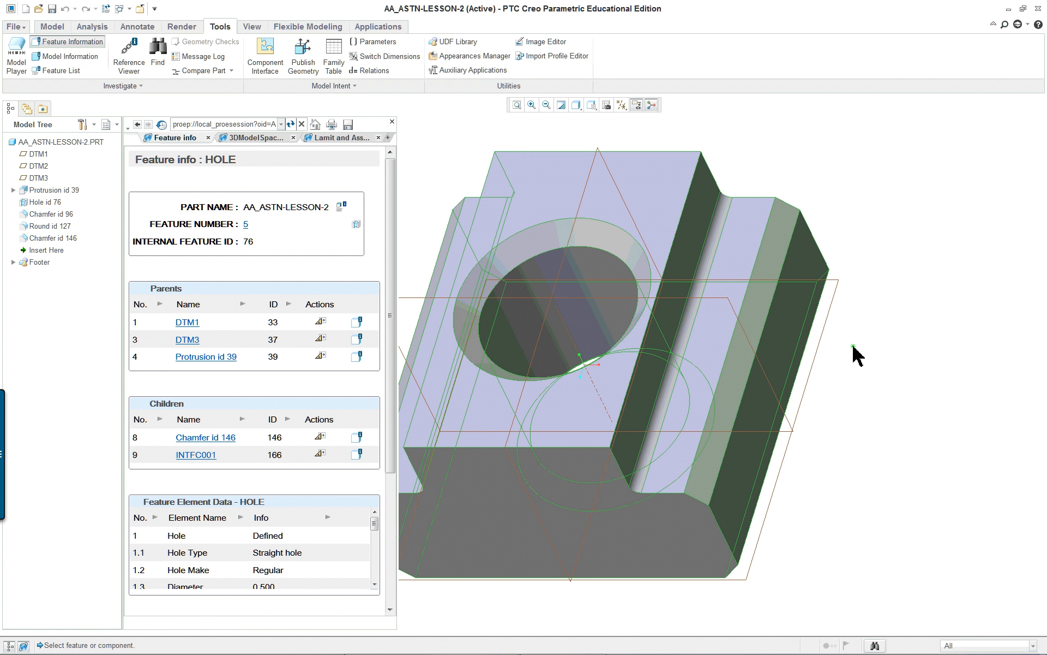
click(391, 121)
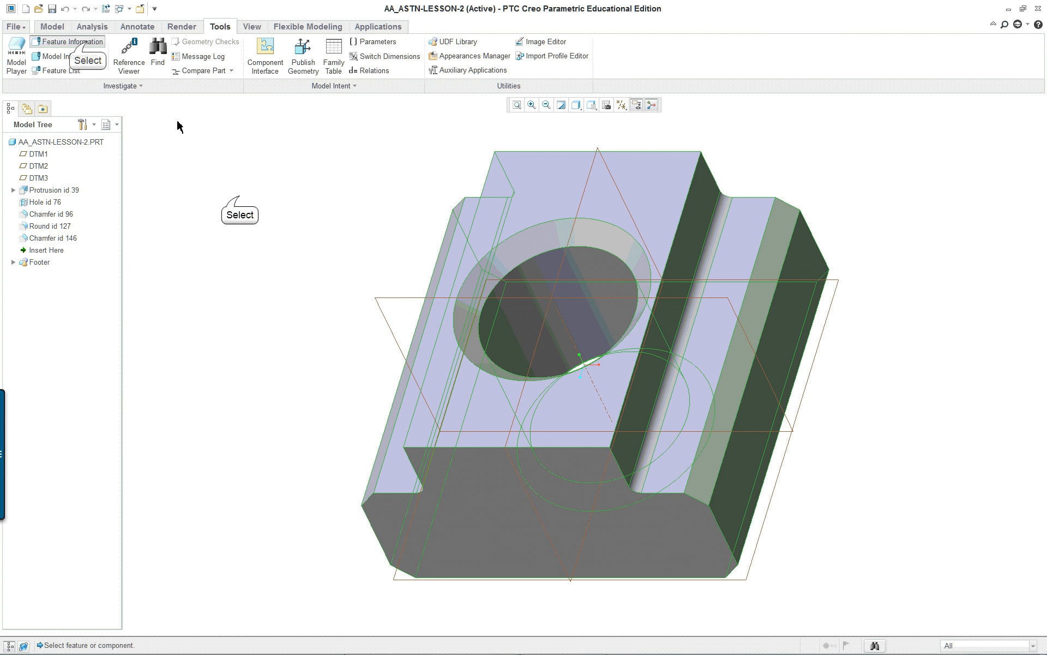
click(252, 27)
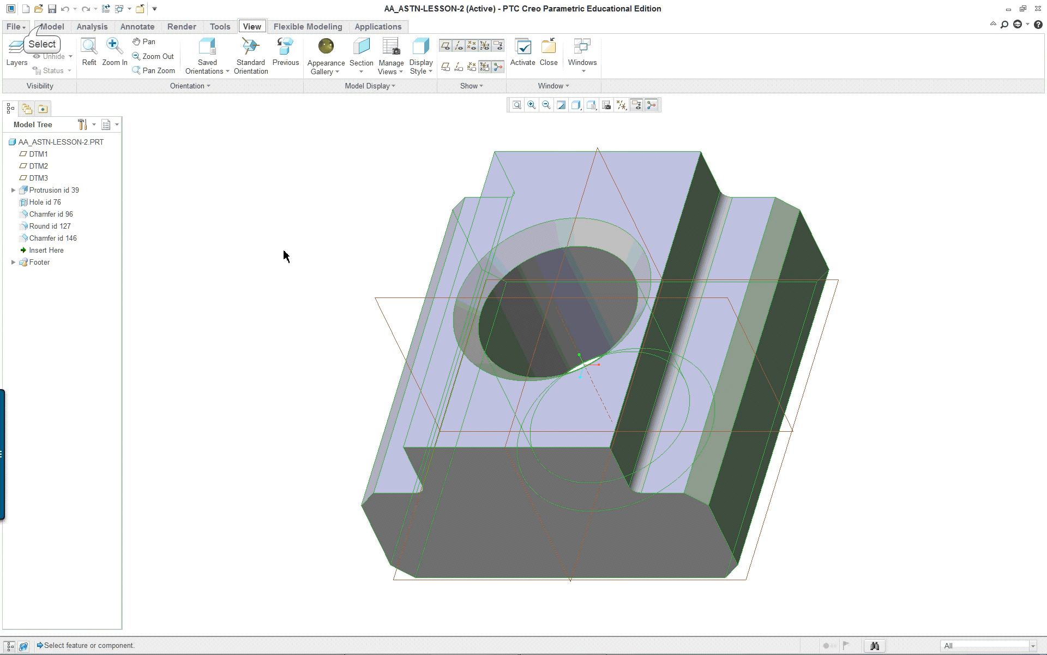
click(44, 29)
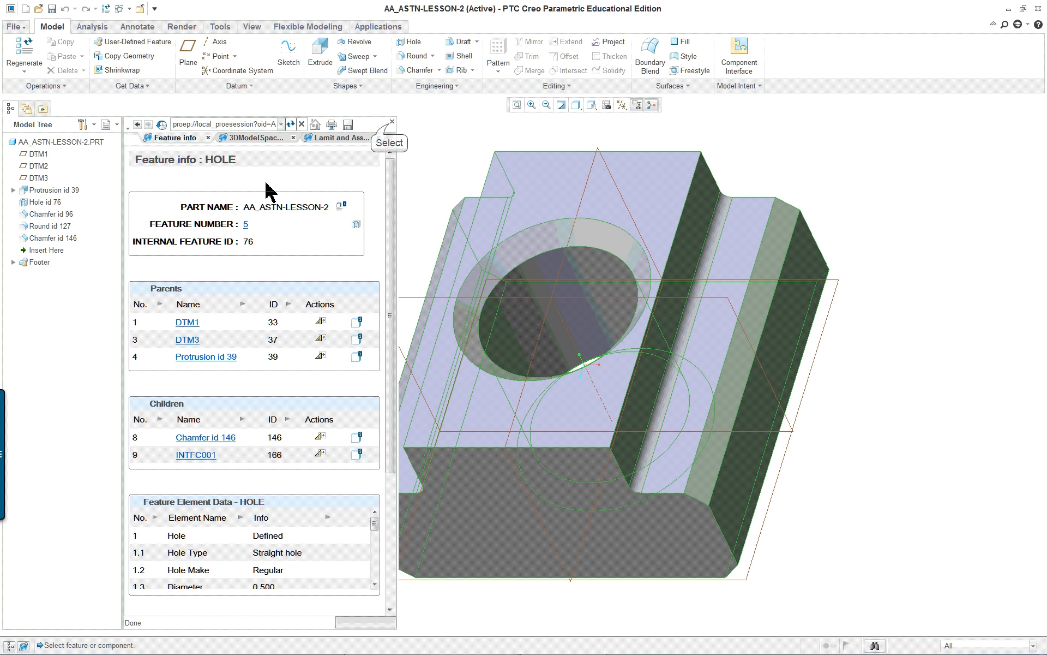
click(391, 121)
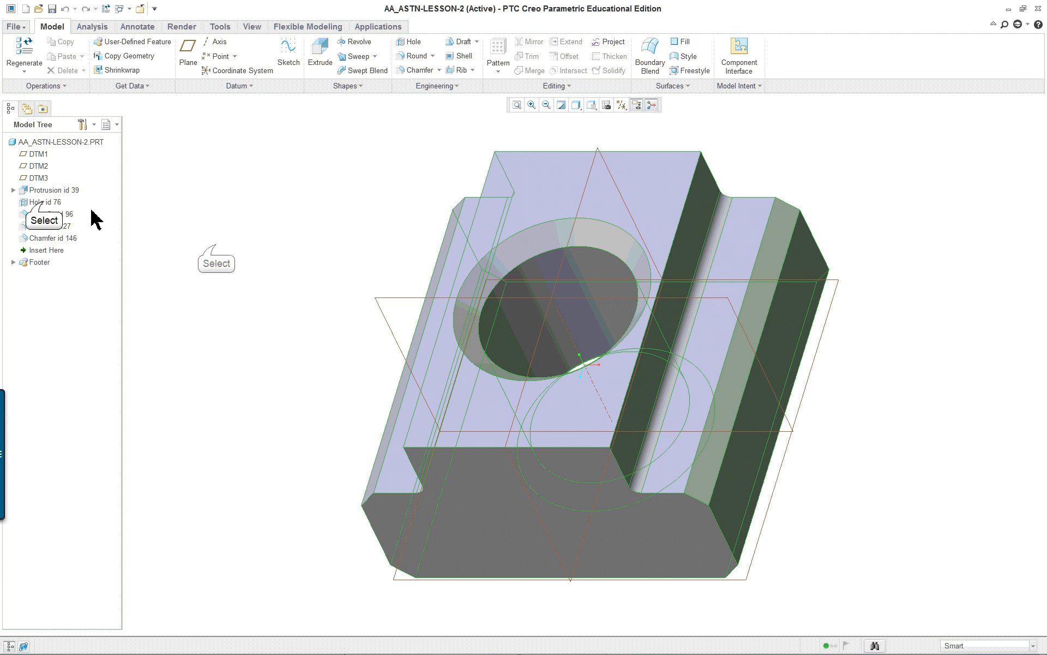
Display the T-nut hole's dimensions on the model for editing, with the diameter clearly readable
click(44, 202)
right_click(44, 203)
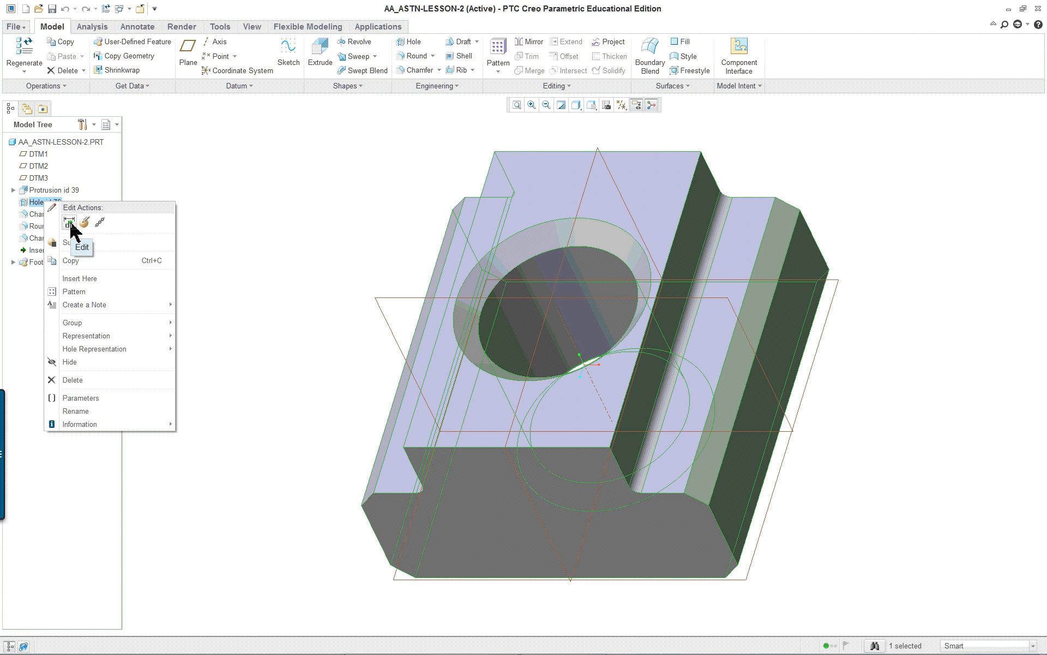
click(69, 222)
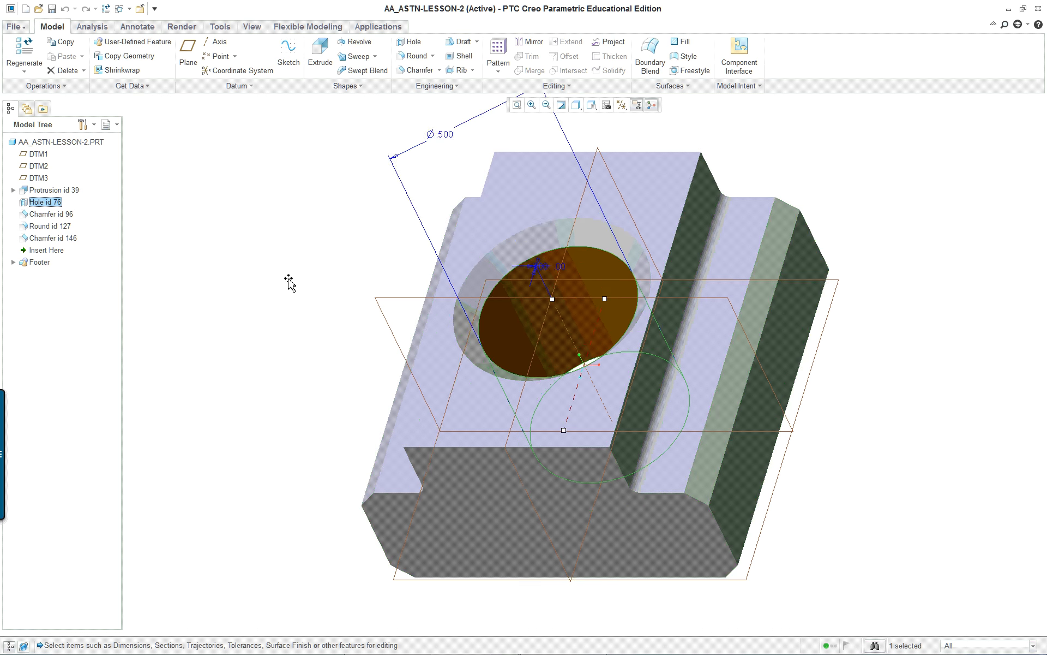
scroll(289, 281, up, 2)
scroll(422, 155, down, 2)
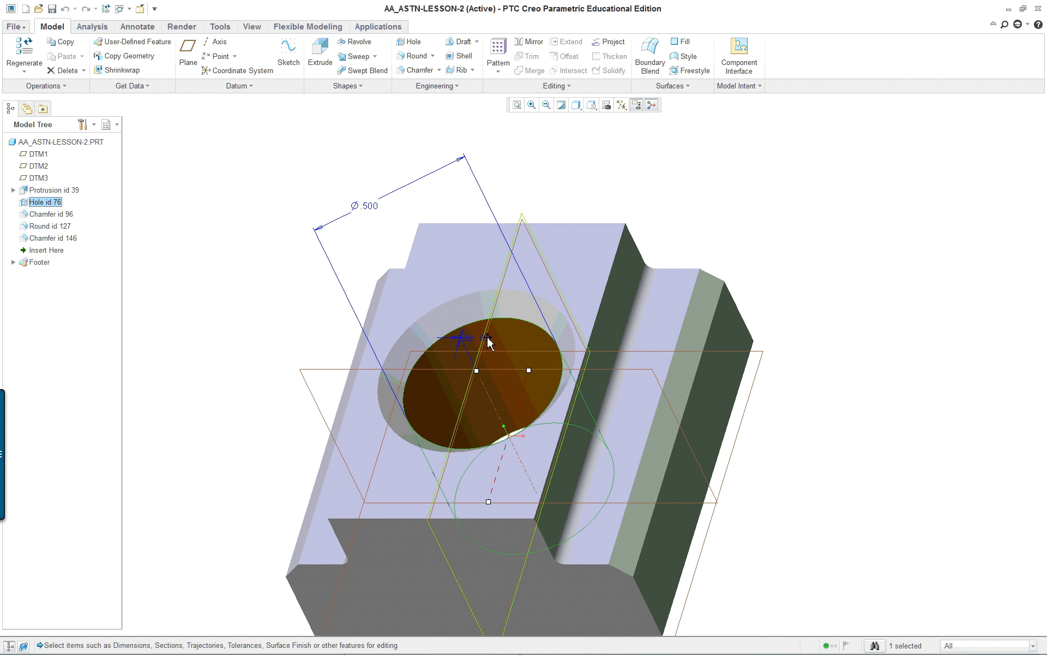
scroll(489, 342, down, 3)
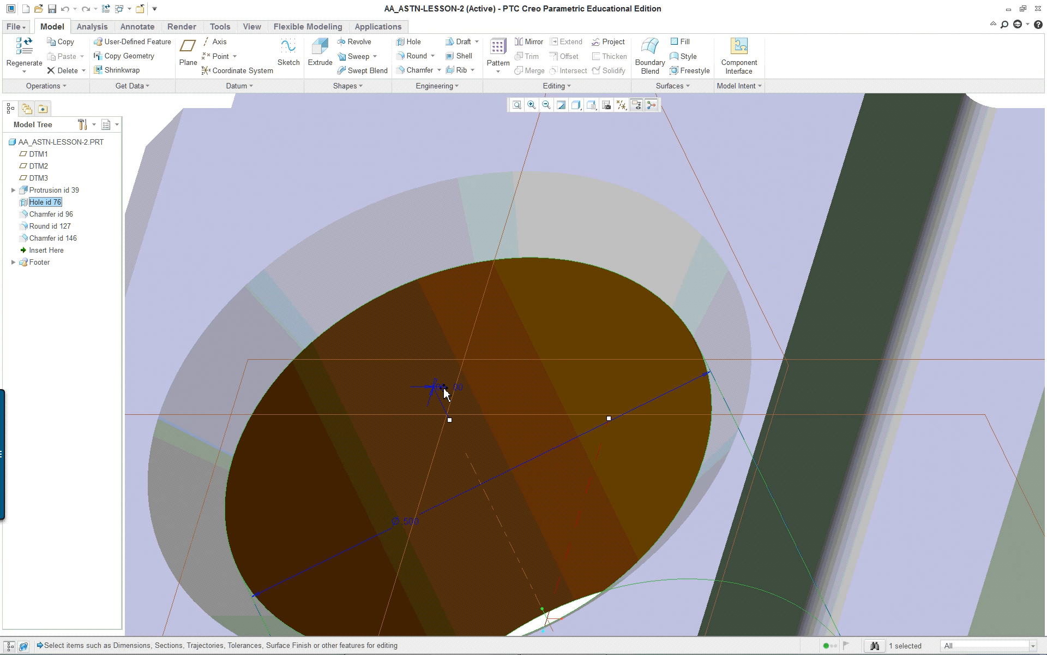
scroll(473, 424, up, 5)
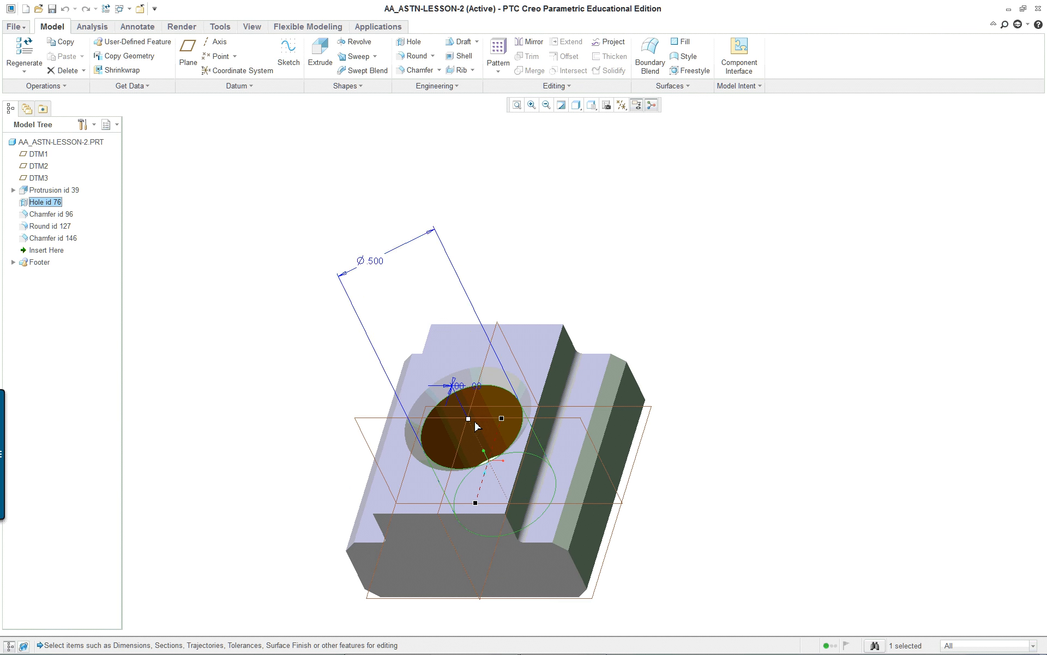
scroll(377, 278, down, 1)
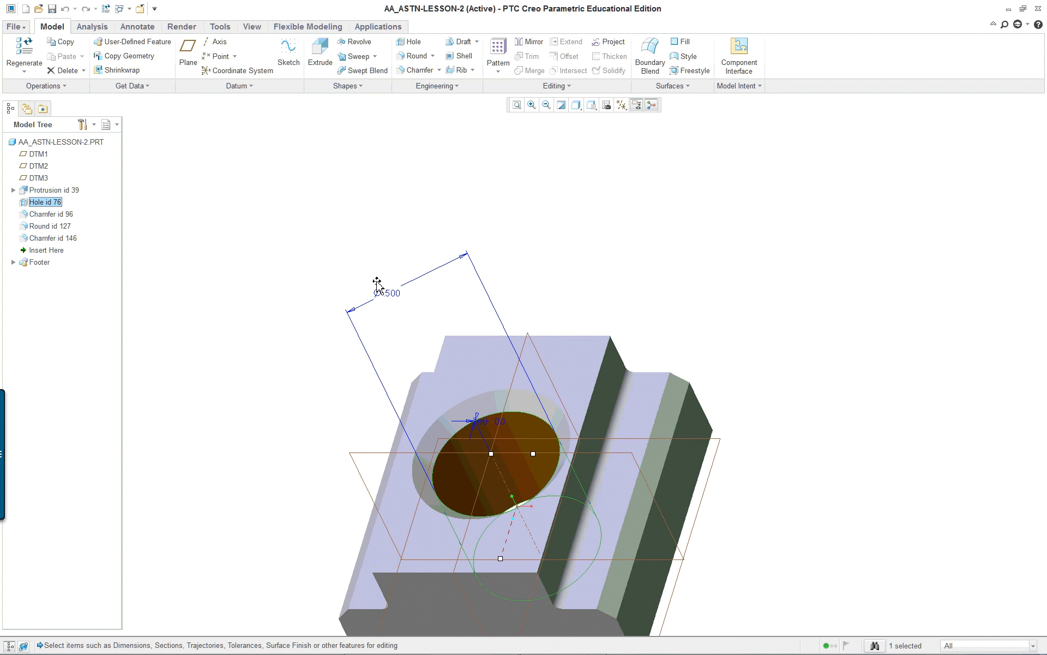
scroll(769, 596, down, 2)
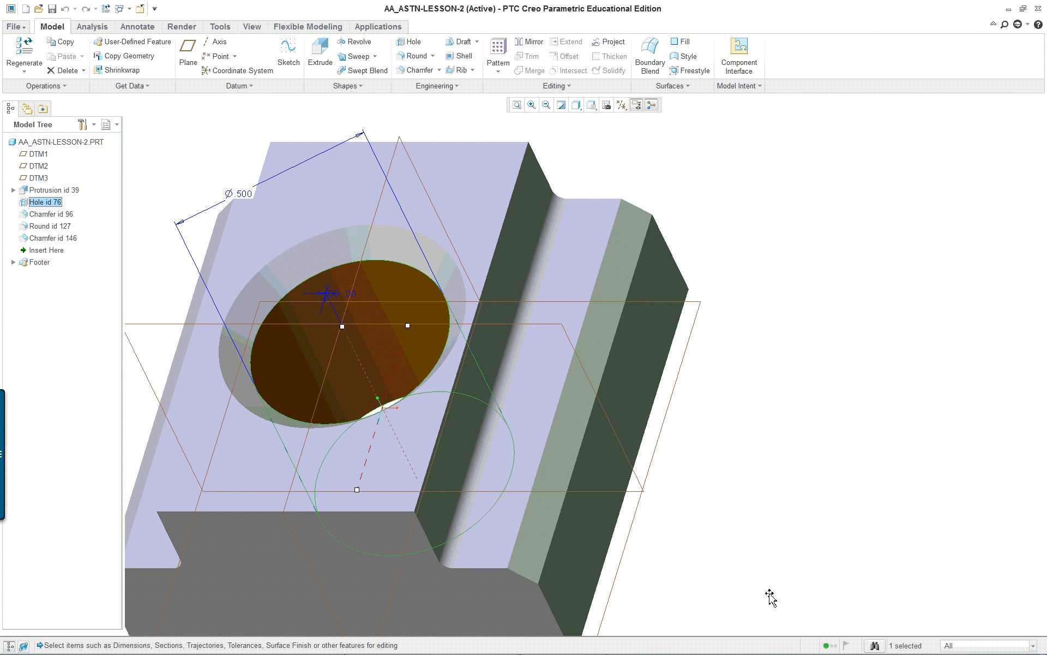
scroll(767, 581, up, 1)
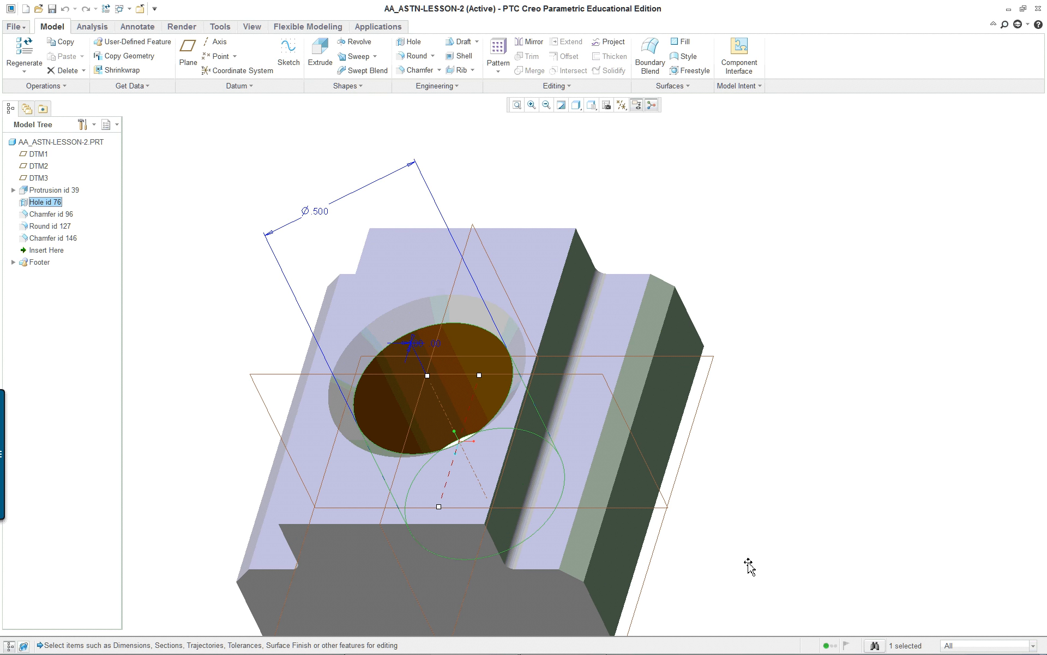
middle_drag(749, 567, 771, 540)
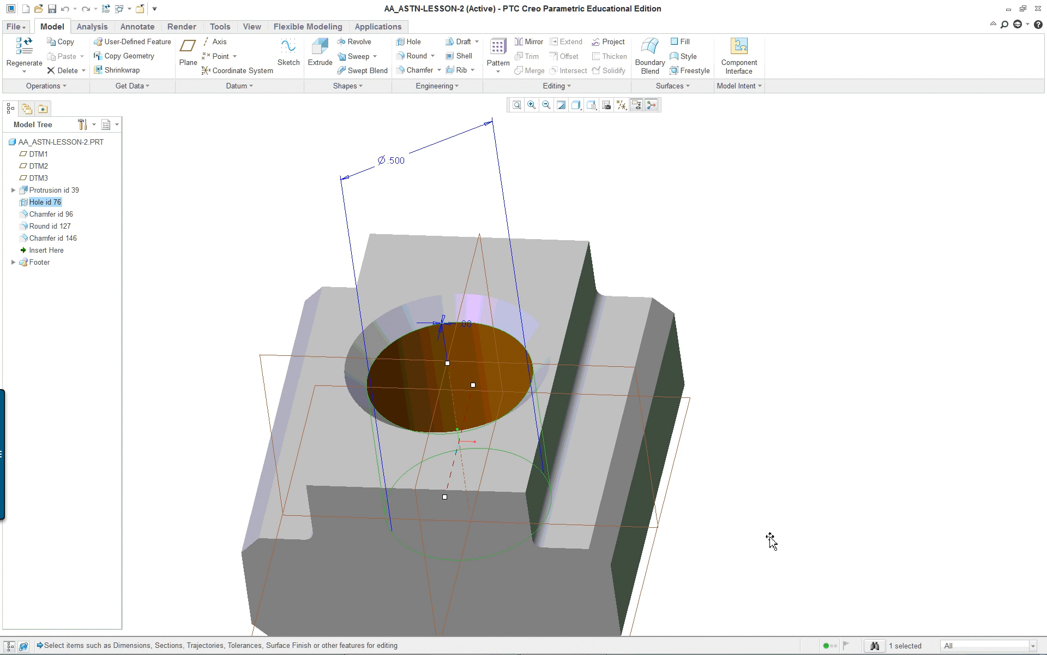
Try to set the diameter of the T-nut's hole to 4
double_click(394, 160)
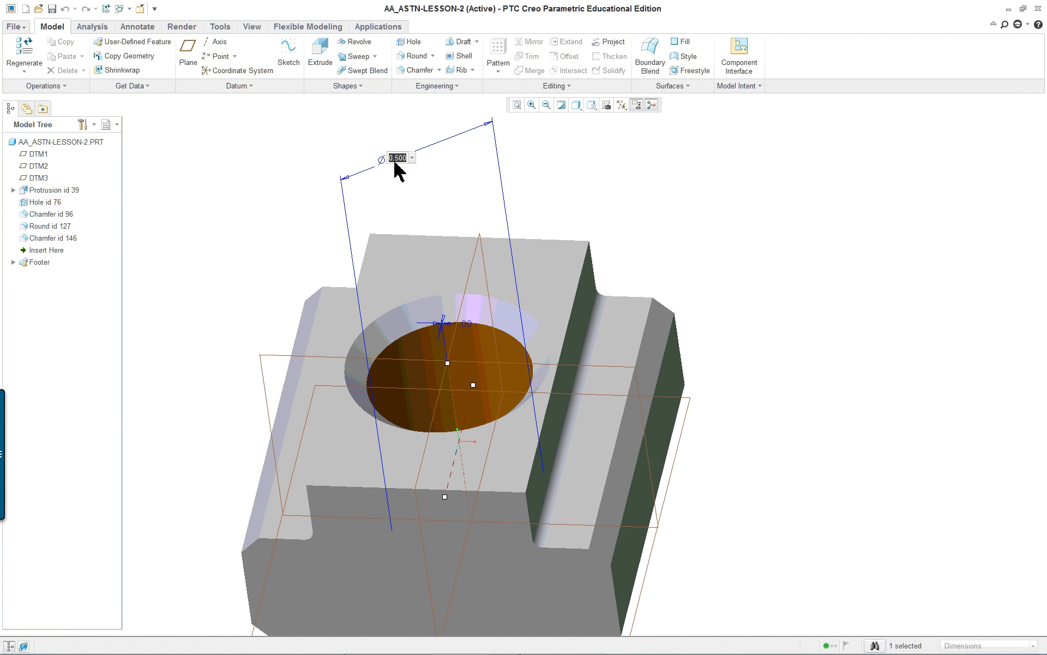
text(4)
key(Return)
scroll(464, 349, down, 5)
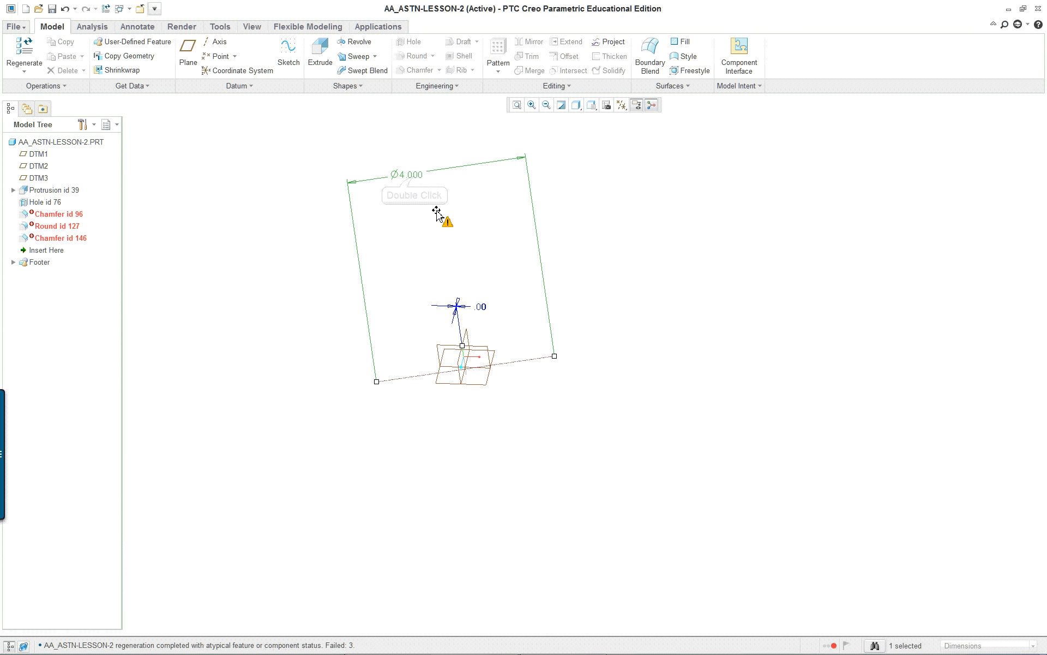
Set the hole's diameter to .4 and leave dimension editing
double_click(411, 175)
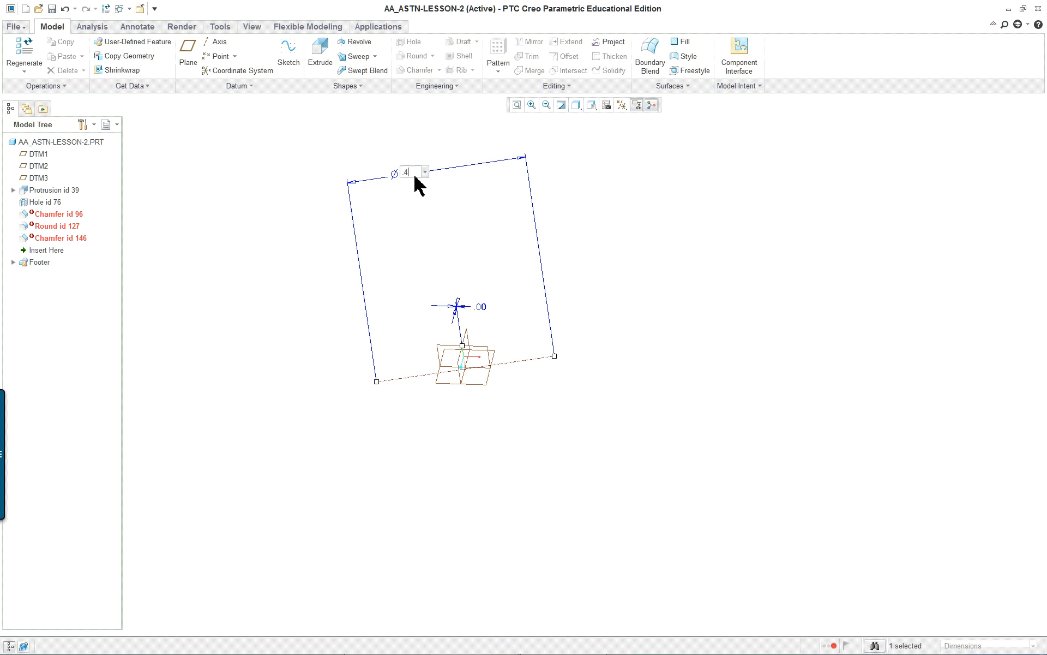
text(.4)
key(Return)
scroll(441, 243, up, 3)
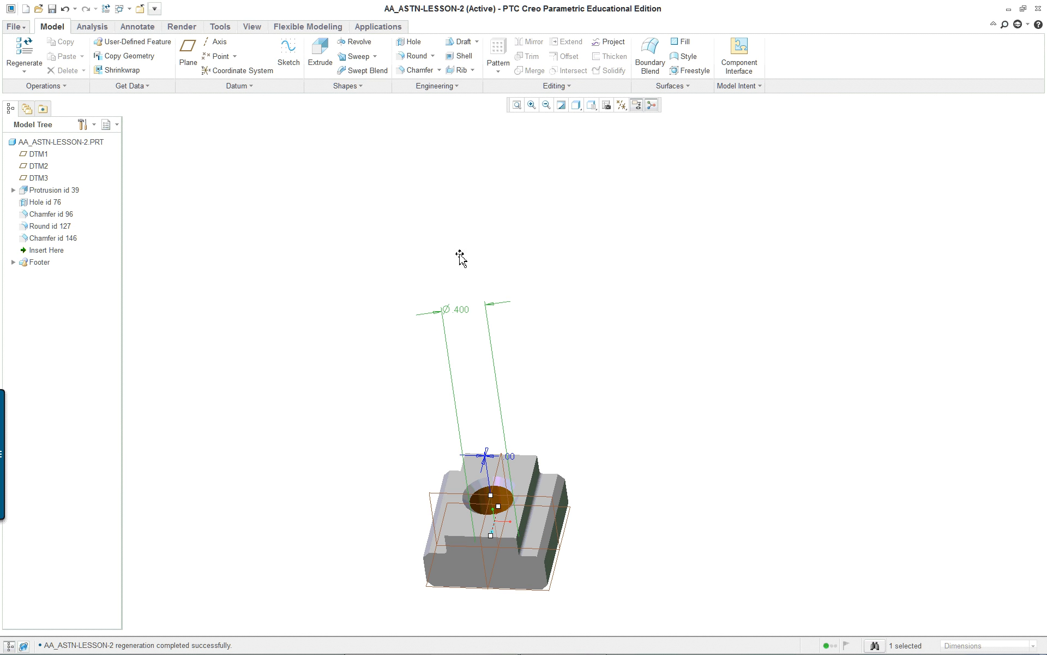
click(617, 421)
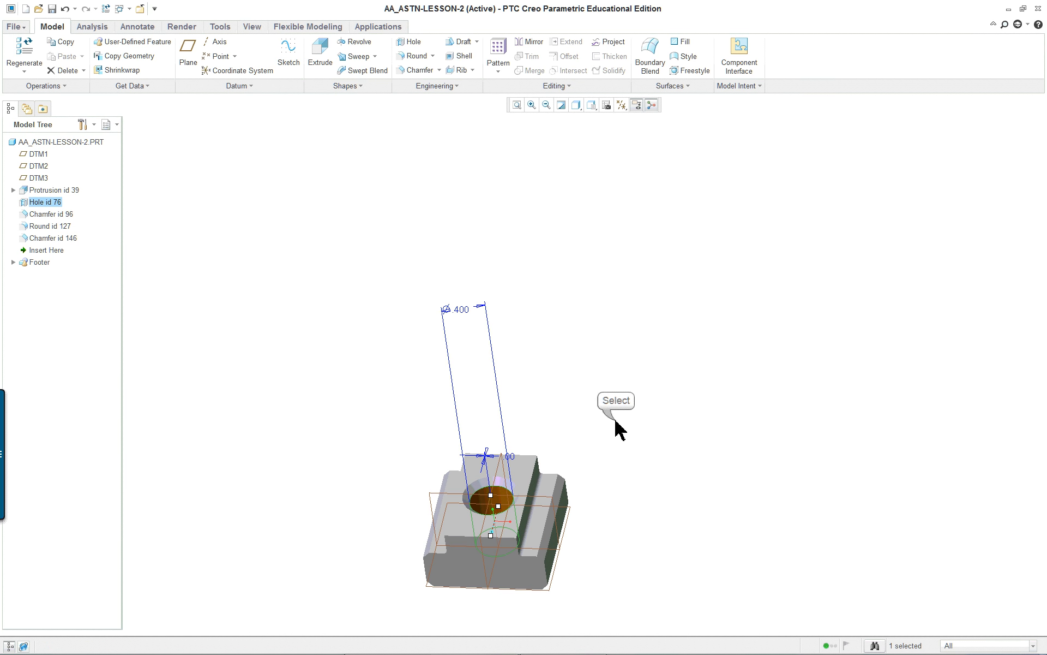
click(617, 421)
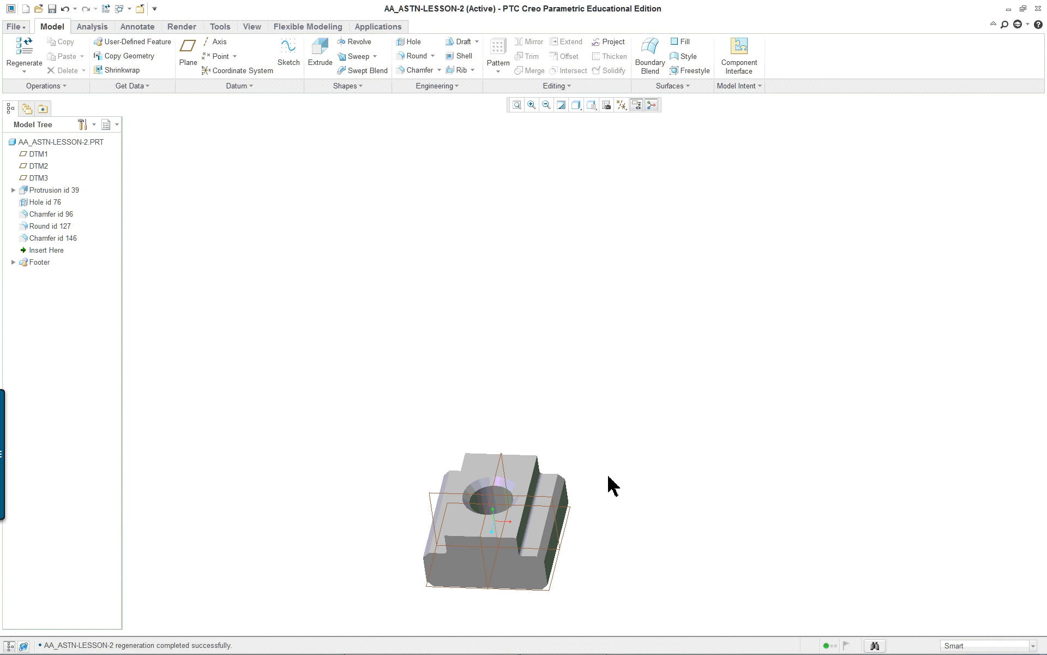
Display the dimensions of the T-nut's hole on the model and leave dimension editing
scroll(579, 570, up, 5)
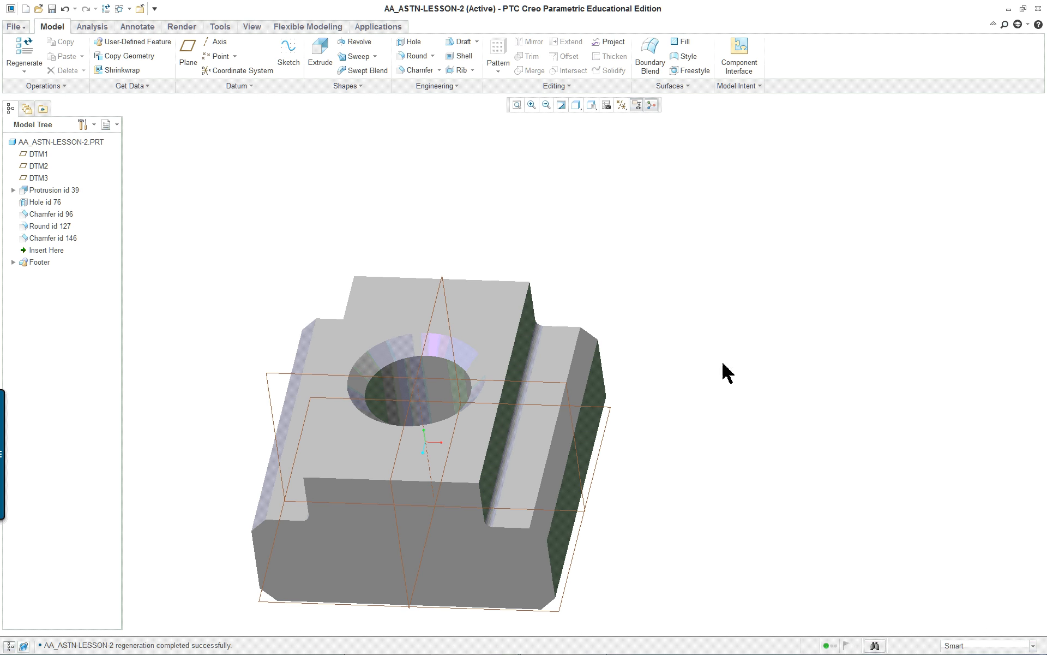
double_click(406, 369)
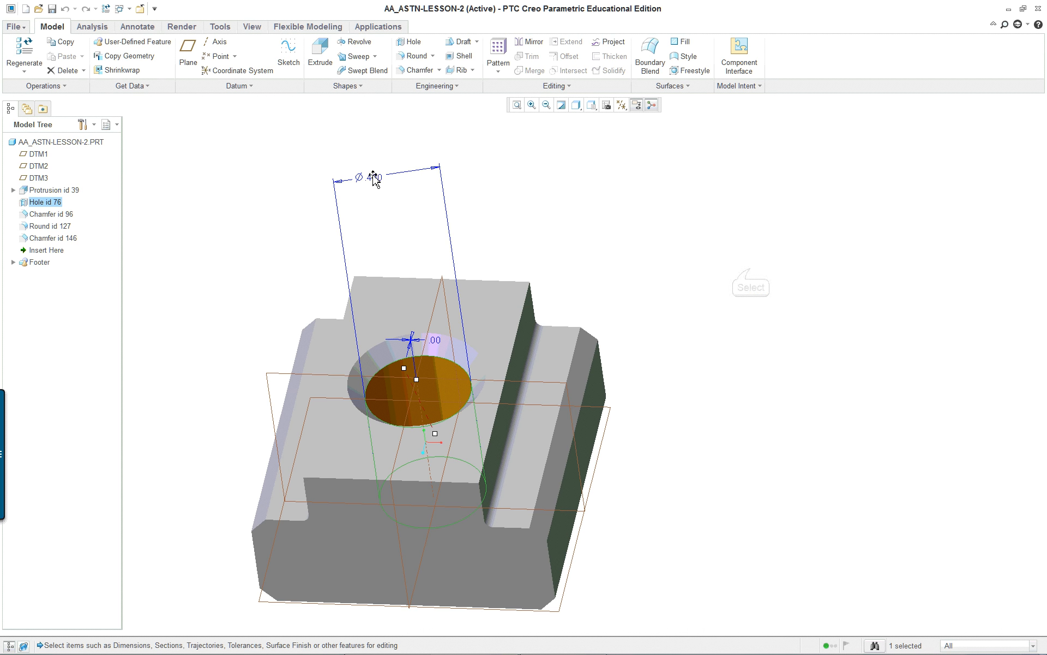
click(751, 270)
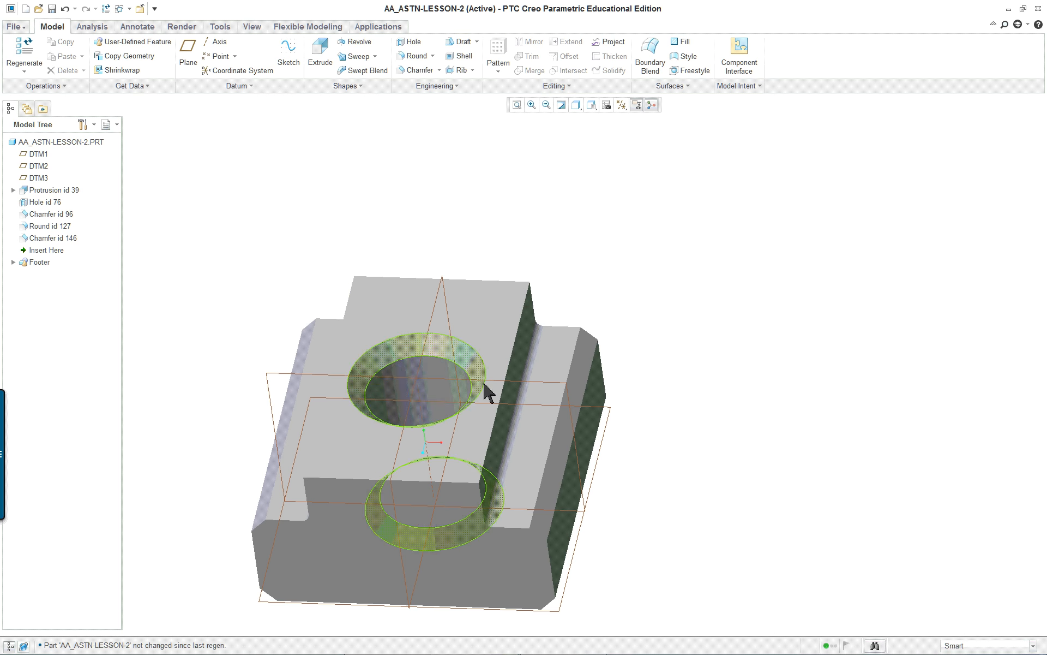
Display the dimension of the chamfer around the hole, try to open it for editing, and leave dimension editing
click(472, 358)
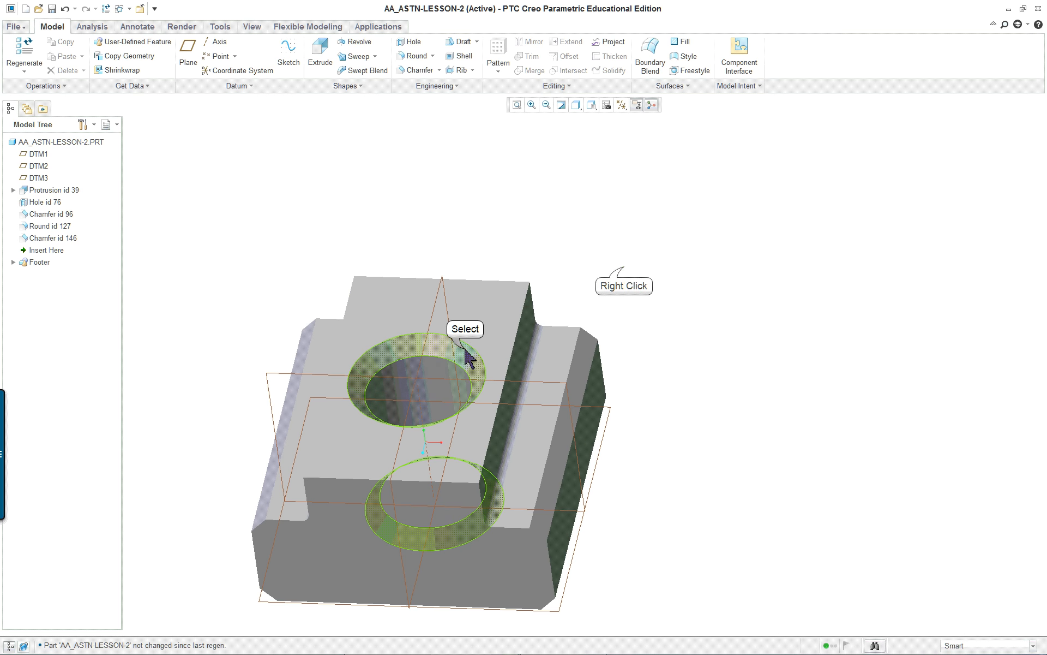
right_click(624, 267)
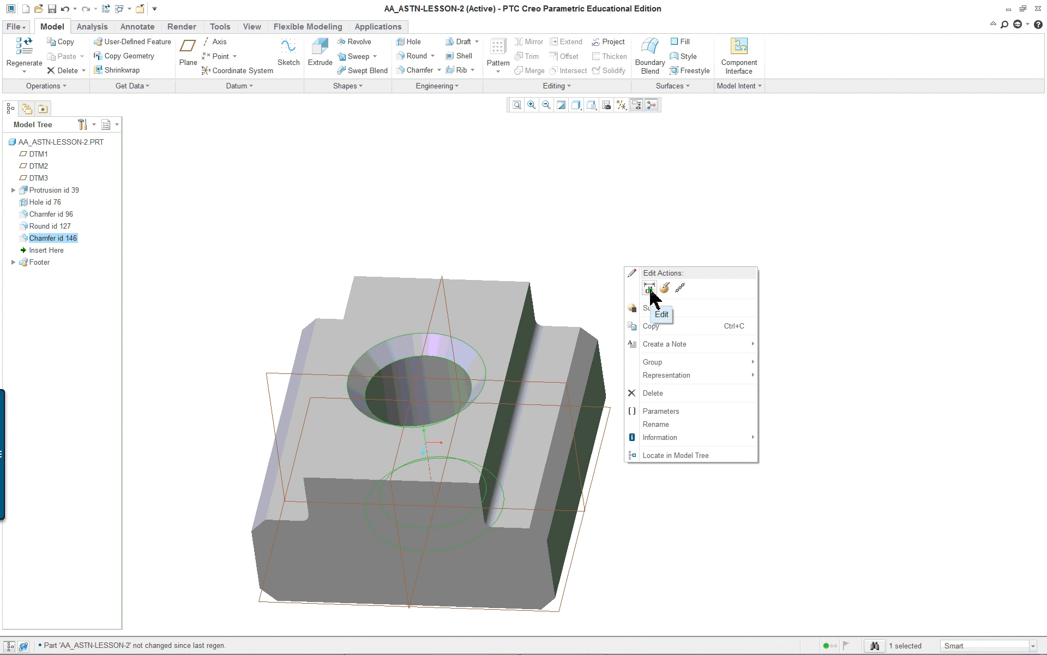
click(649, 288)
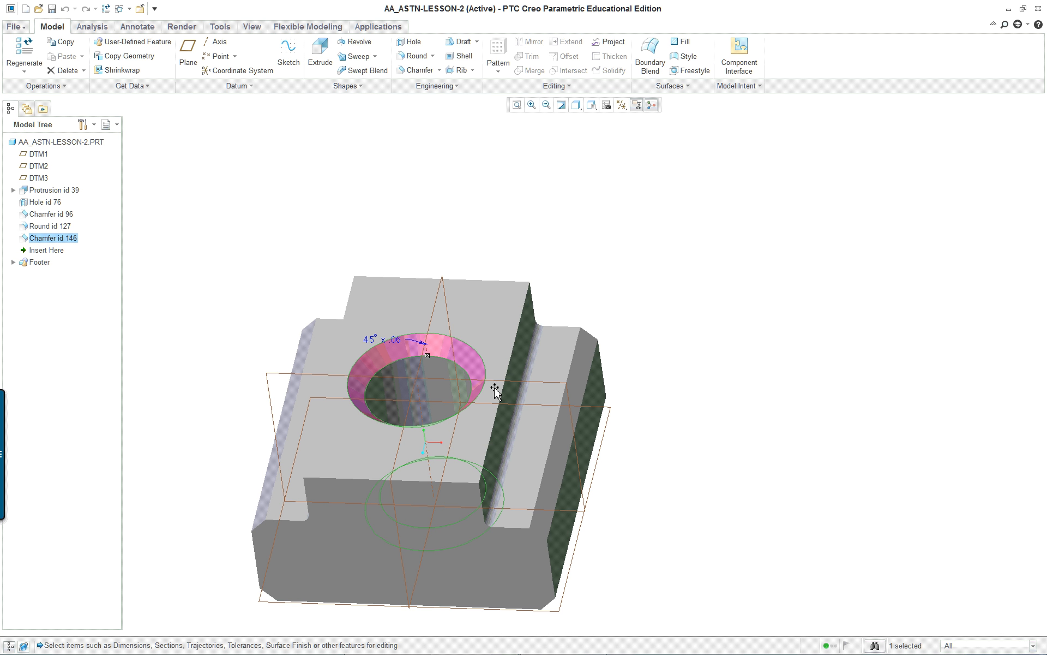
scroll(375, 370, up, 2)
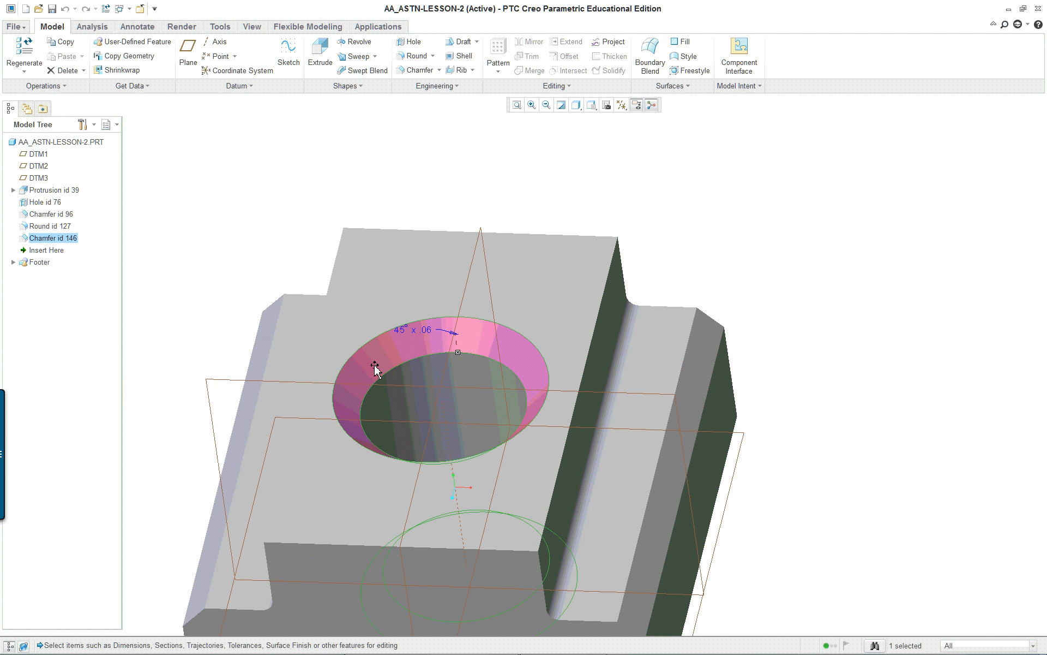
double_click(433, 331)
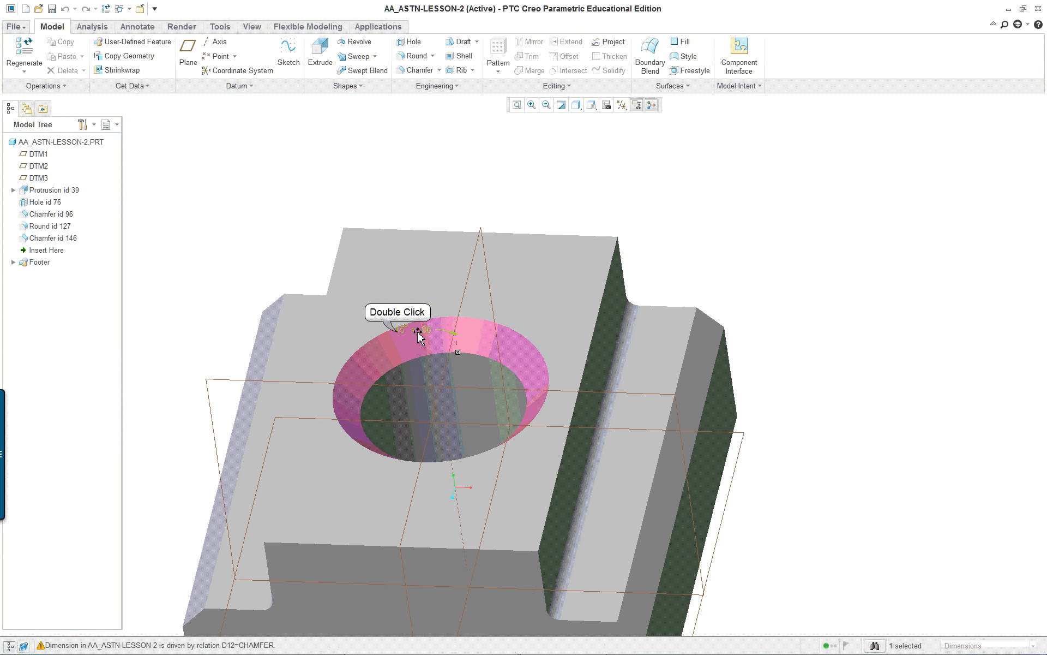
click(157, 312)
click(72, 239)
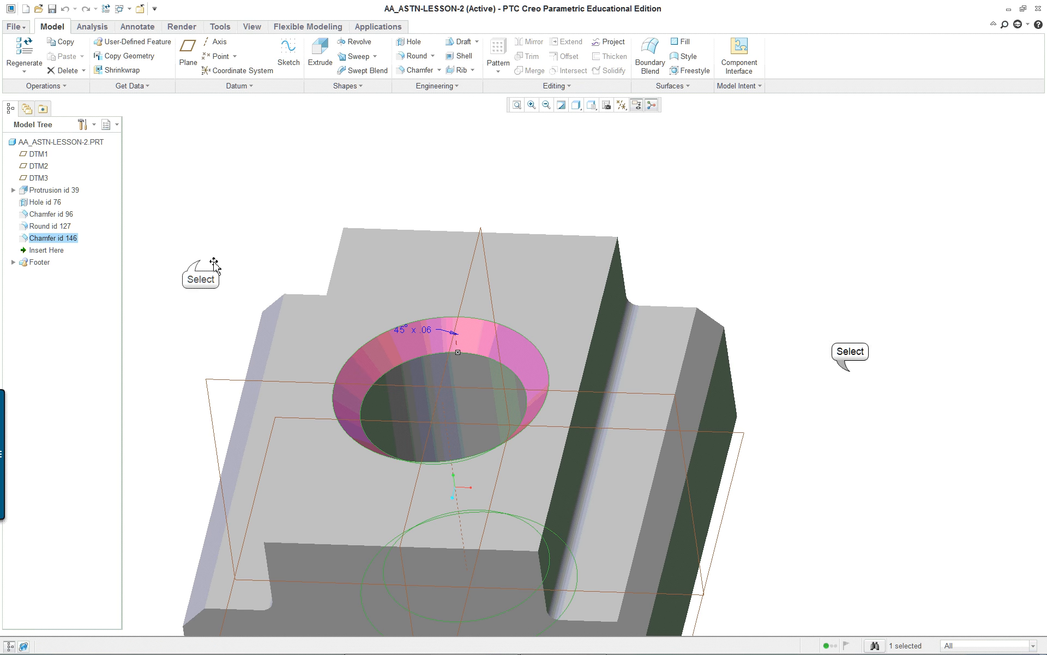
double_click(821, 428)
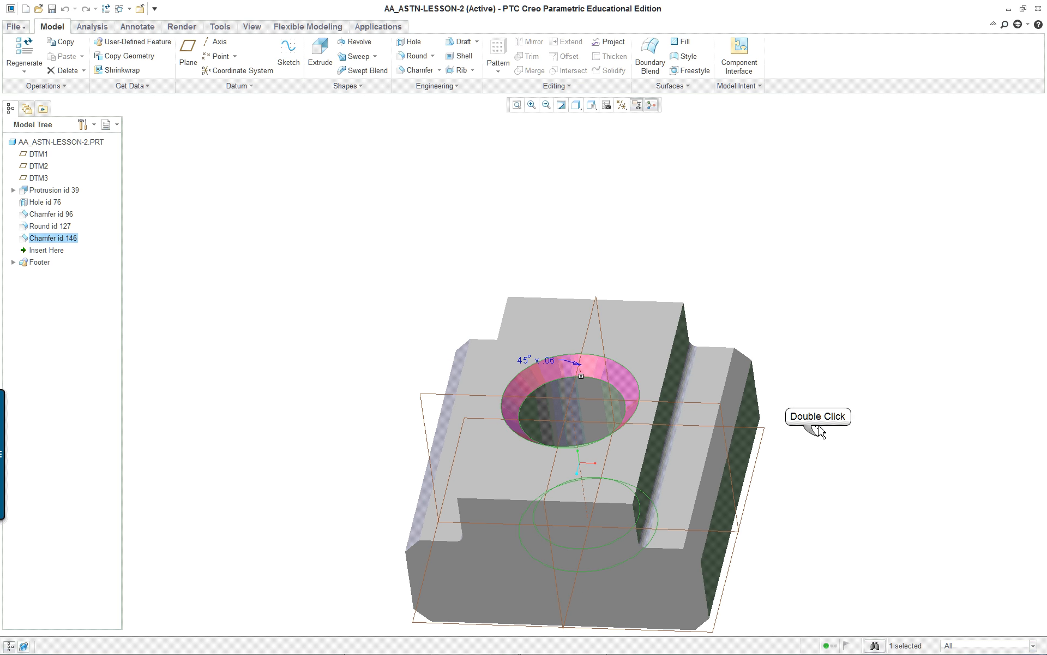
scroll(677, 445, up, 2)
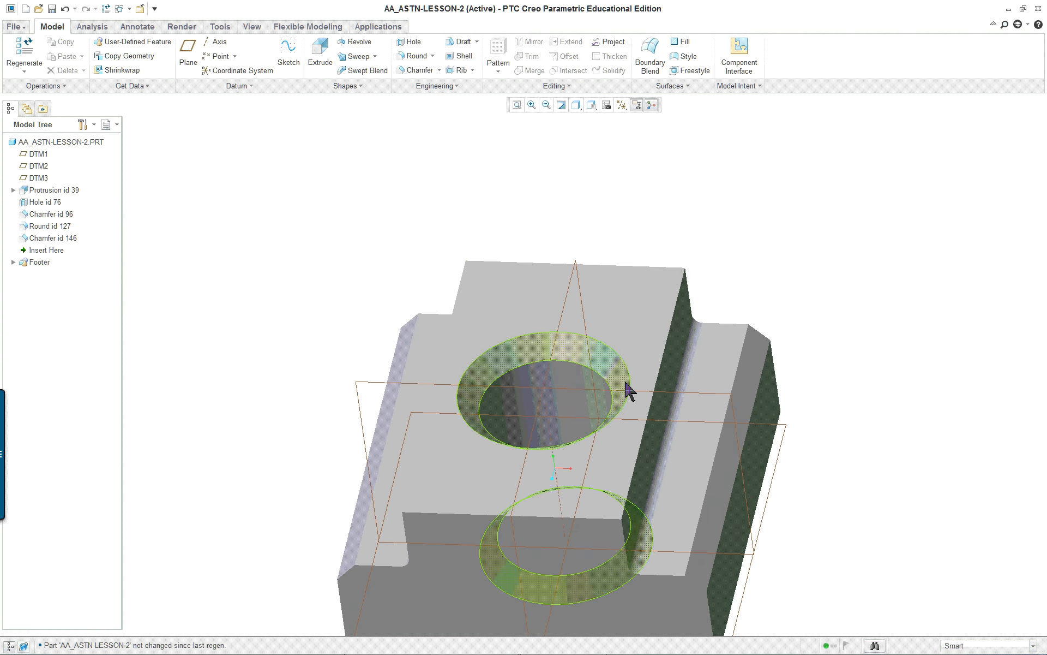
scroll(852, 439, up, 3)
mouse_move(874, 593)
middle_down()
mouse_move(888, 578)
mouse_move(846, 596)
middle_up()
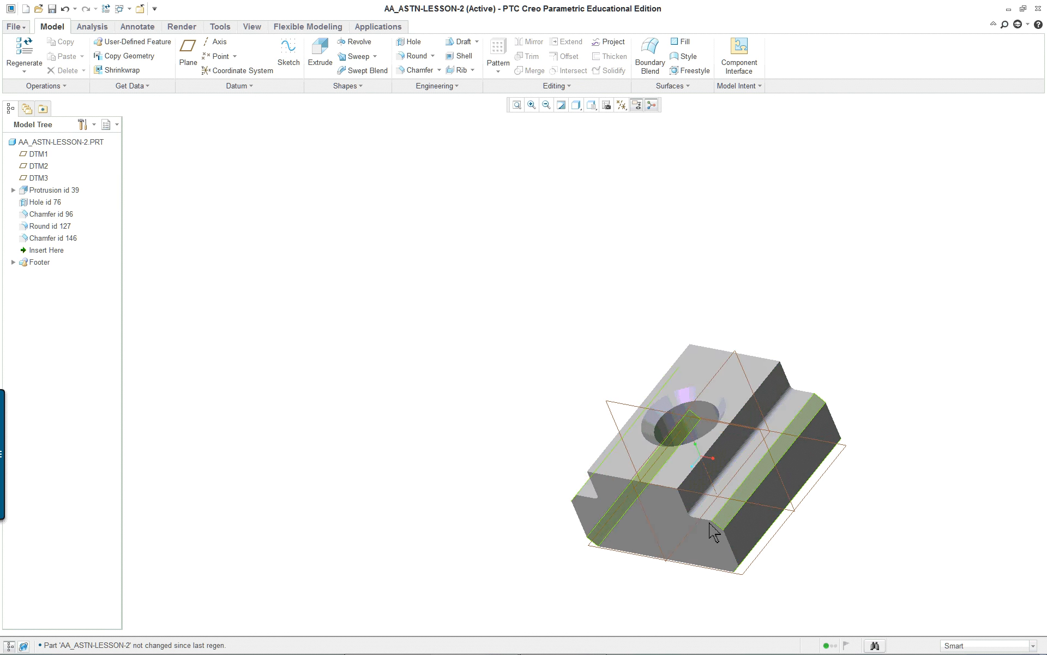
middle_drag(758, 404, 834, 444)
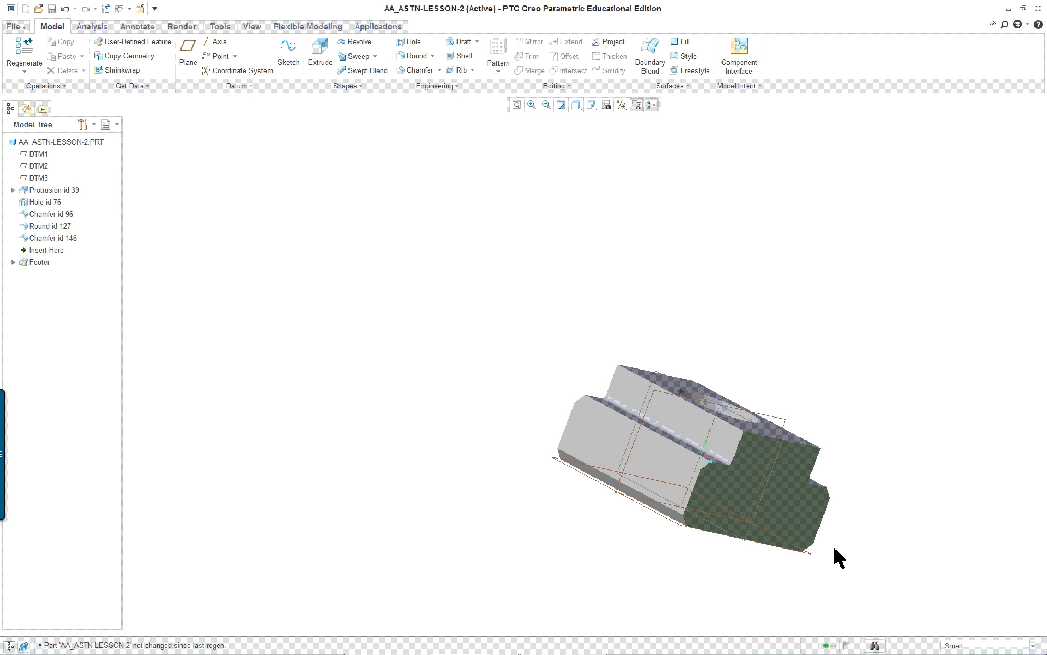
scroll(827, 545, down, 3)
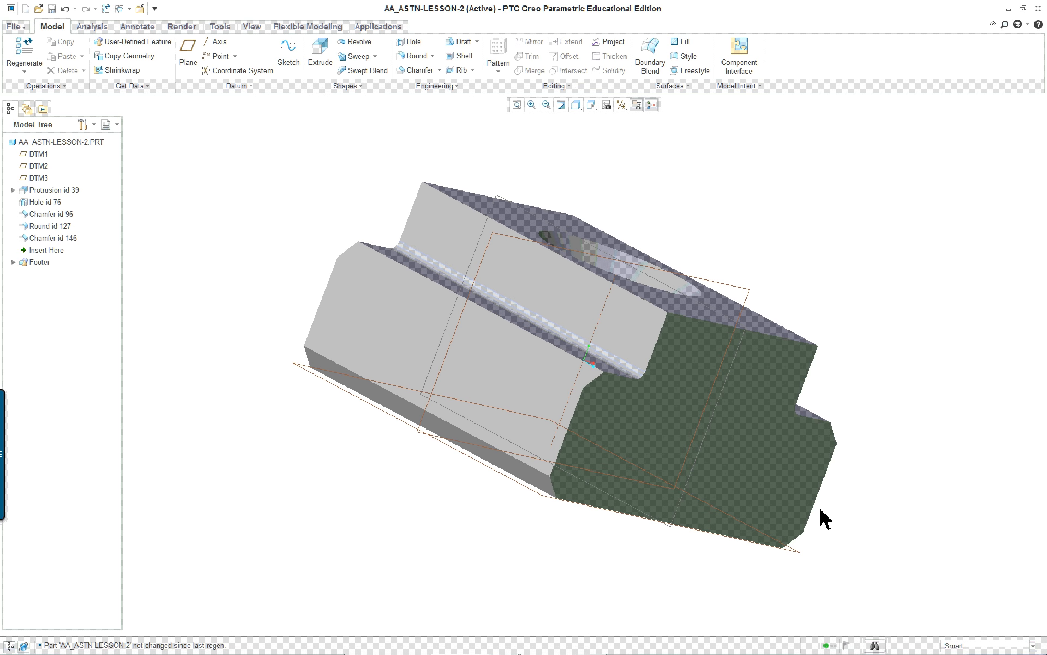
mouse_move(825, 518)
middle_down()
mouse_move(648, 516)
mouse_move(739, 497)
mouse_move(724, 527)
mouse_move(718, 498)
mouse_move(856, 439)
middle_up()
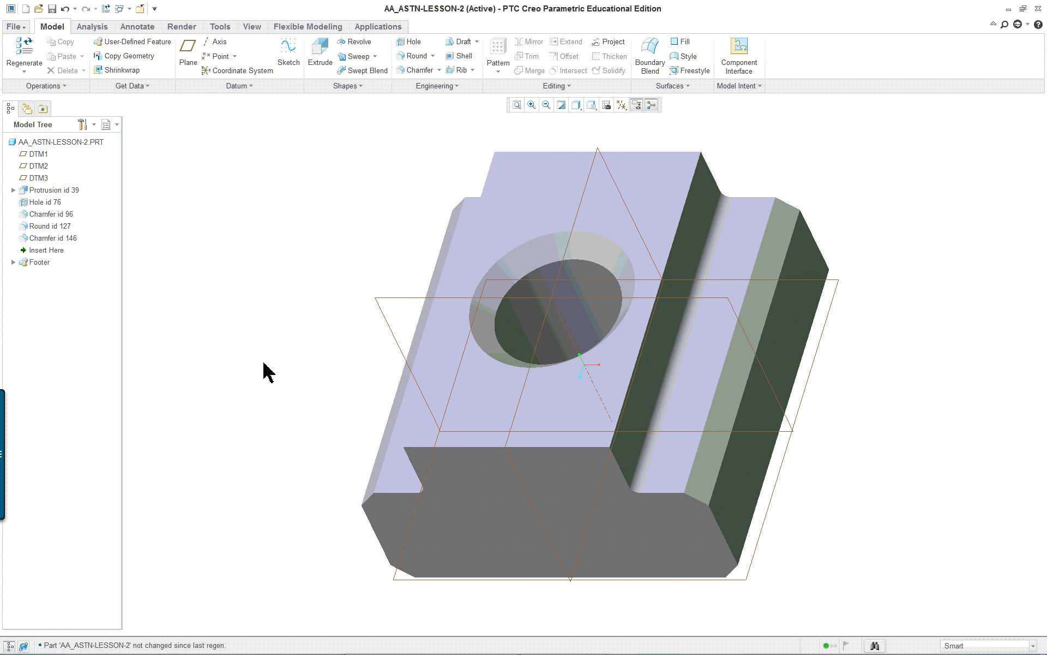
Set the default model orientation to Isometric for the current session, without saving it to a configuration file
click(15, 28)
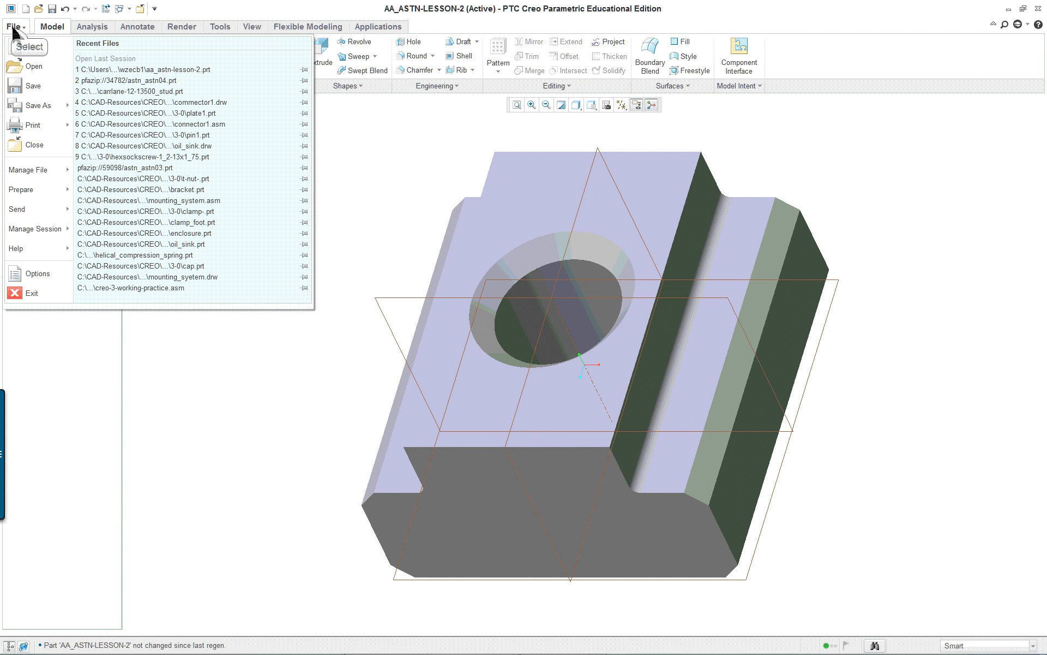
click(39, 274)
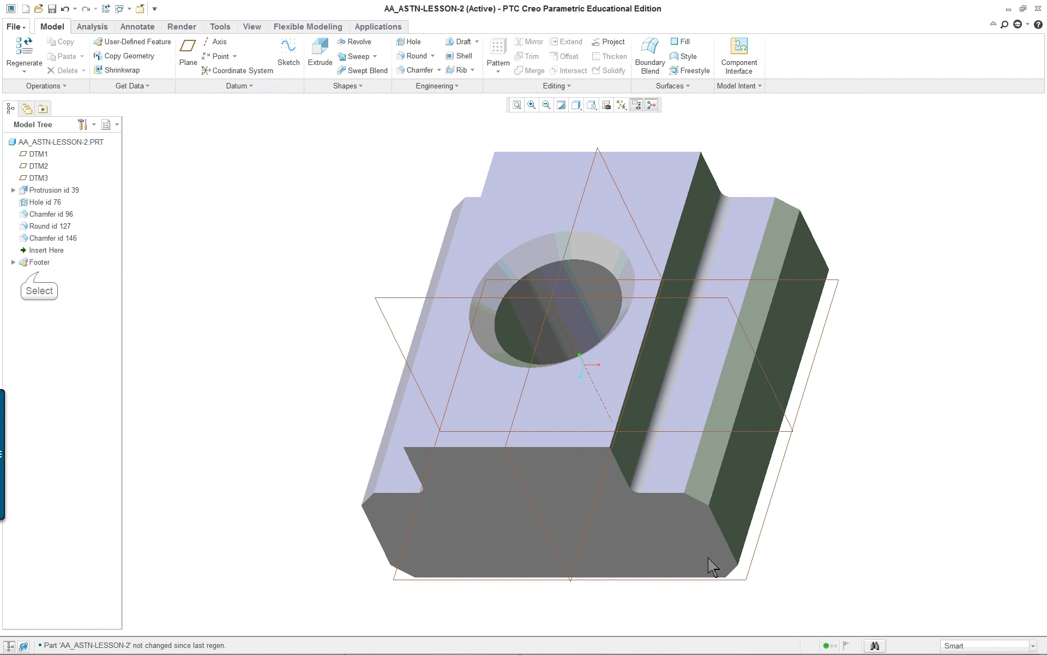
click(320, 131)
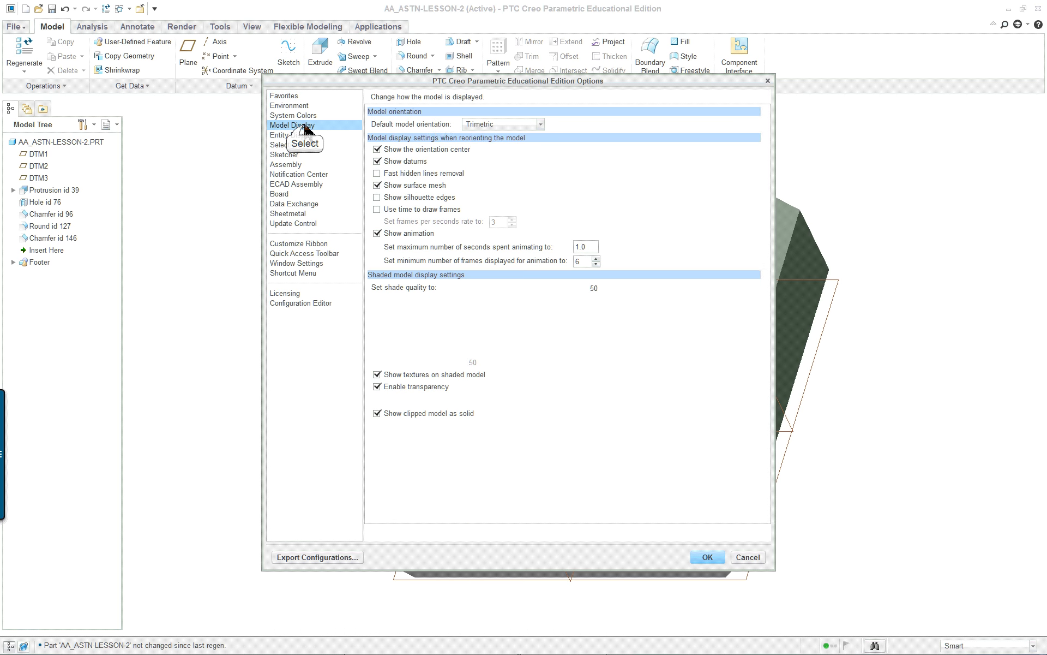
click(494, 124)
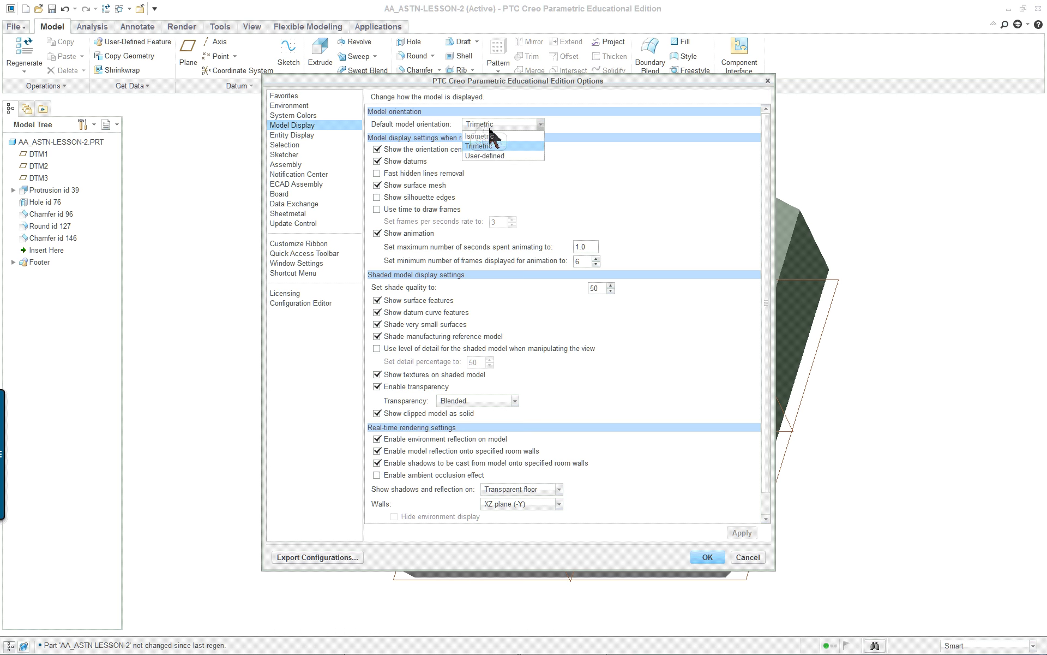
click(487, 136)
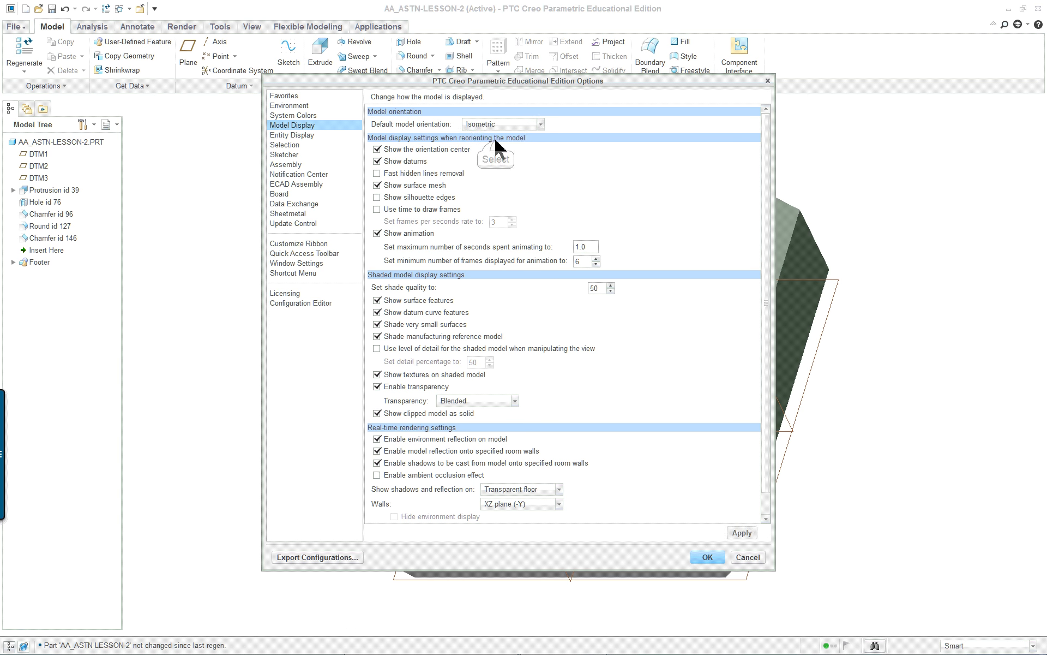
click(707, 557)
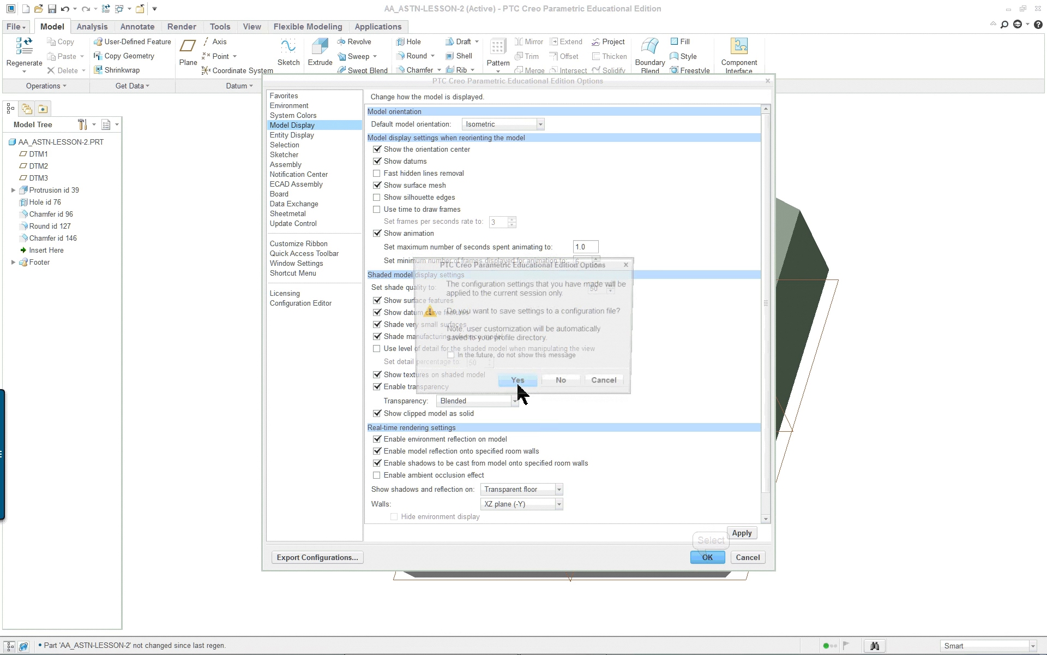
click(563, 385)
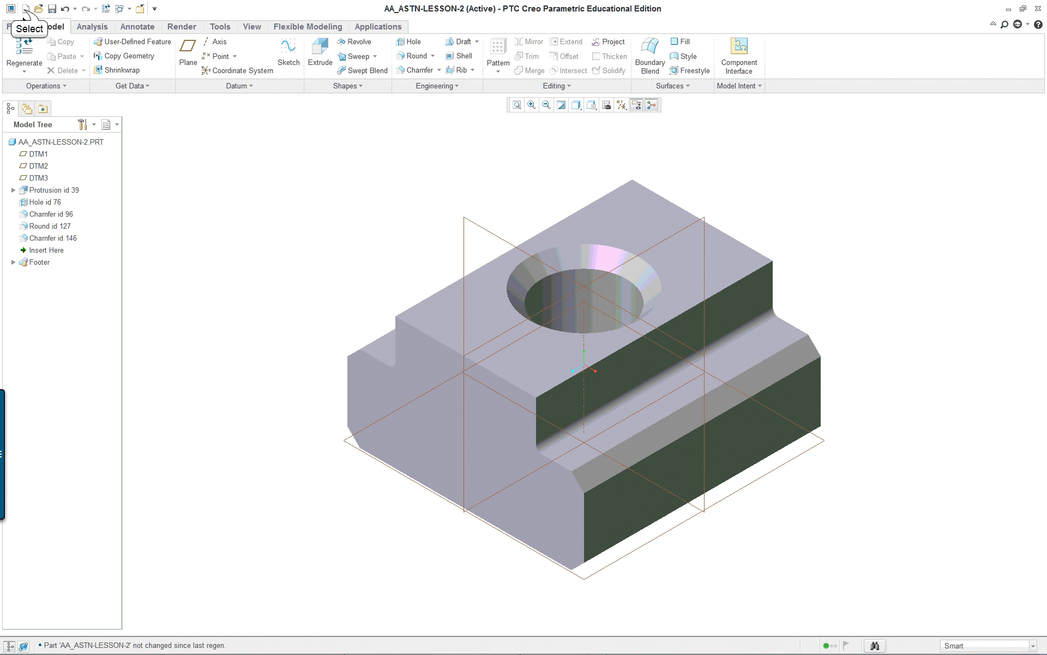
Create a new solid part from the default template with the suggested name and close its window
click(26, 9)
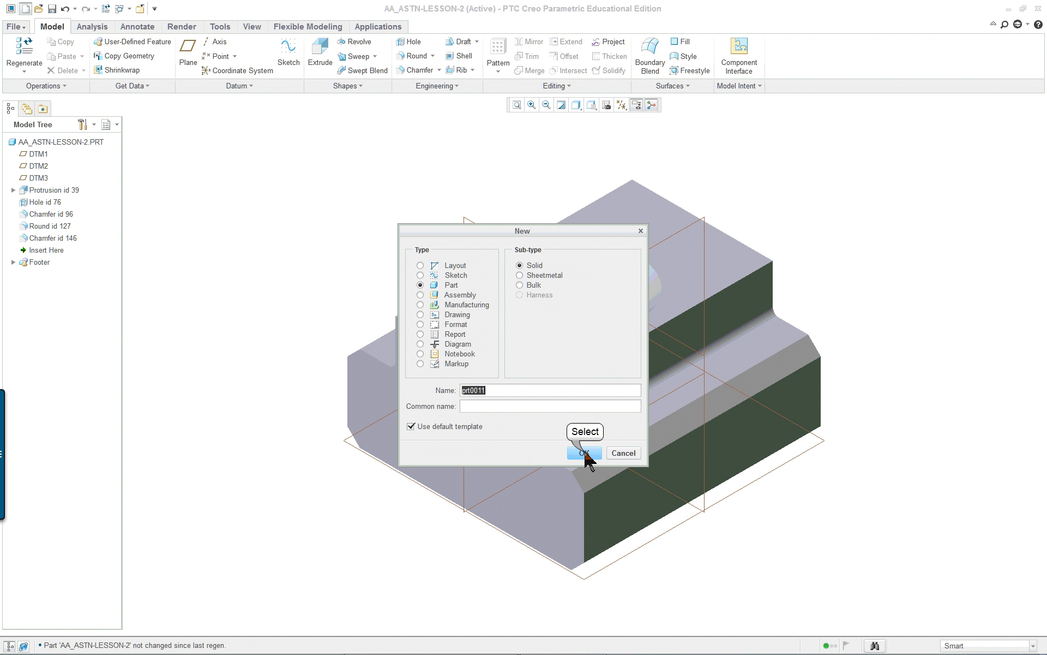
click(585, 454)
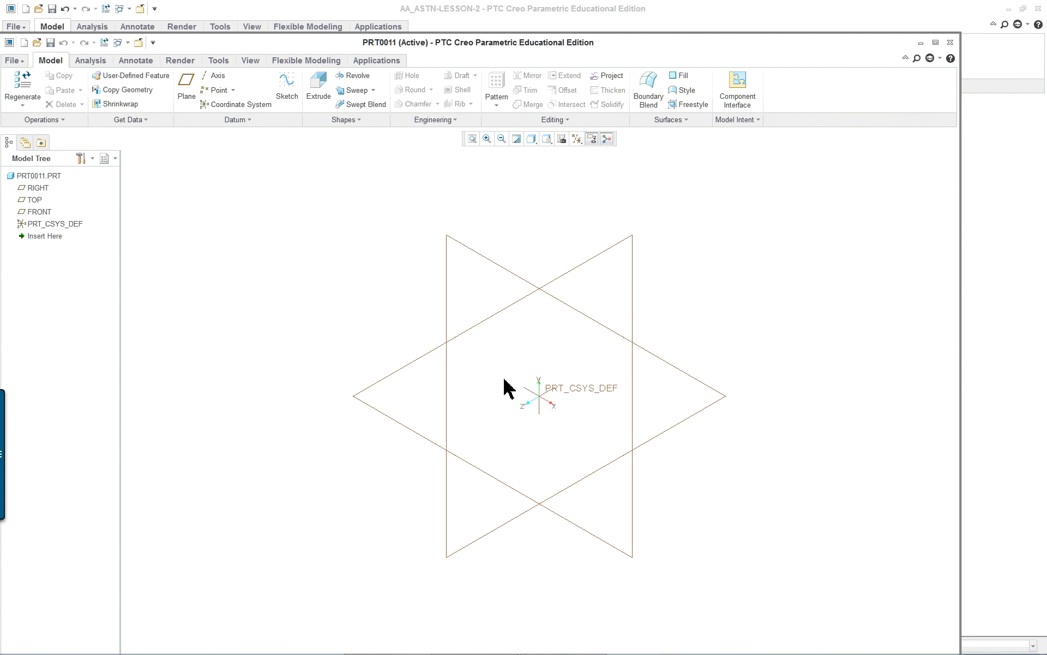
middle_drag(758, 482, 792, 439)
click(950, 43)
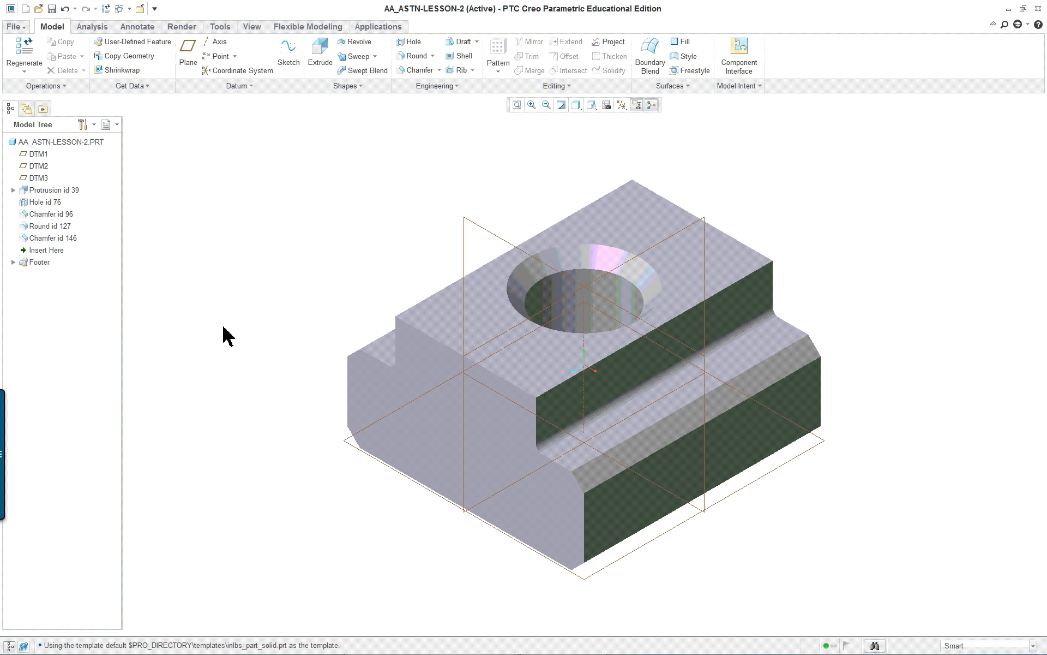
Rotate the T-nut to another viewing angle and return it to the default orientation
scroll(815, 484, up, 2)
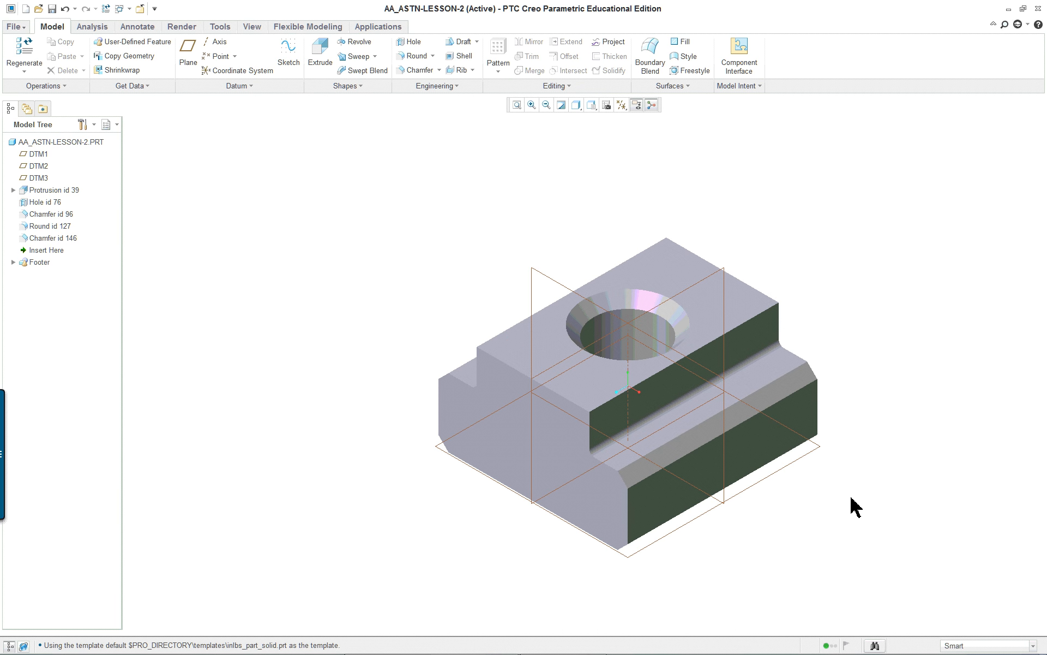
mouse_move(849, 505)
middle_down()
mouse_move(907, 449)
mouse_move(842, 466)
mouse_move(849, 479)
mouse_move(746, 427)
middle_up()
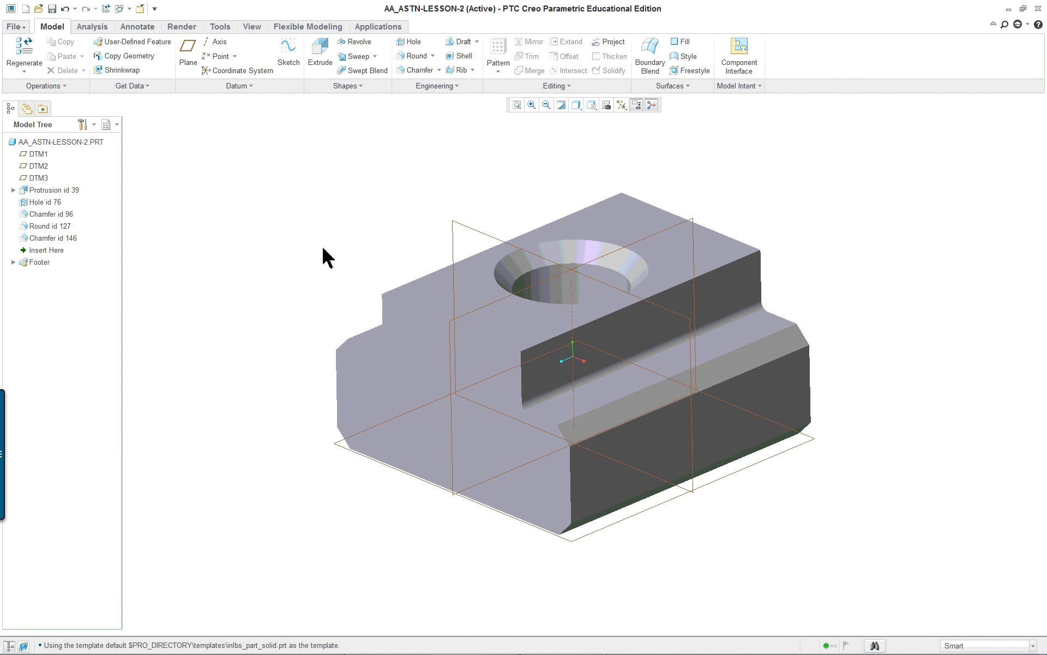
key(ctrl+d)
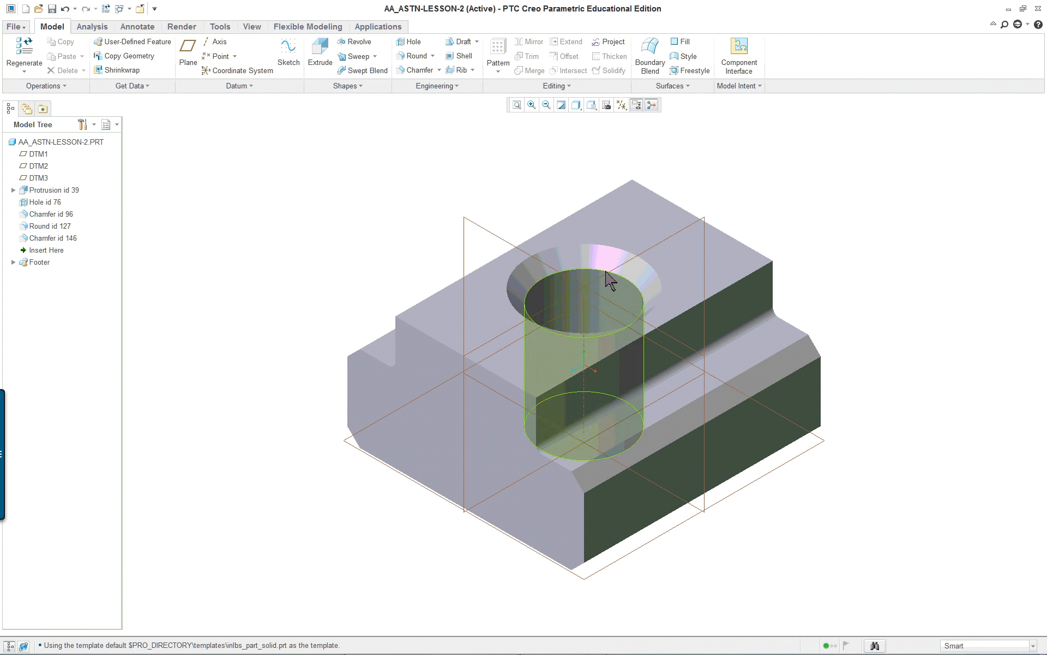
Display the dimensions of the T-nut's main protrusion on the model and leave dimension editing
double_click(750, 321)
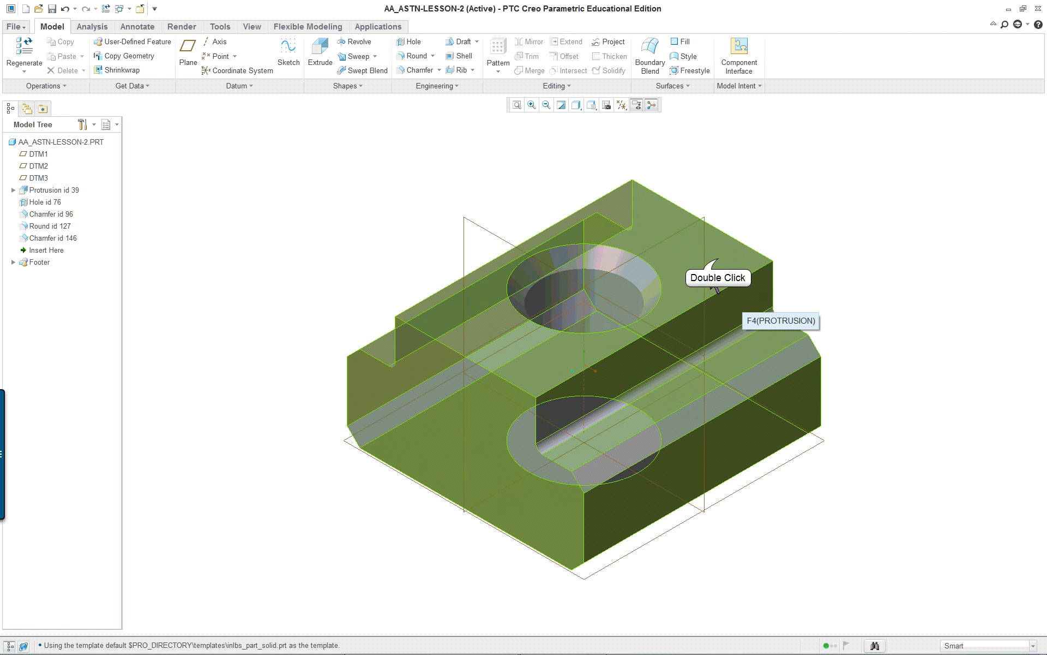
double_click(718, 260)
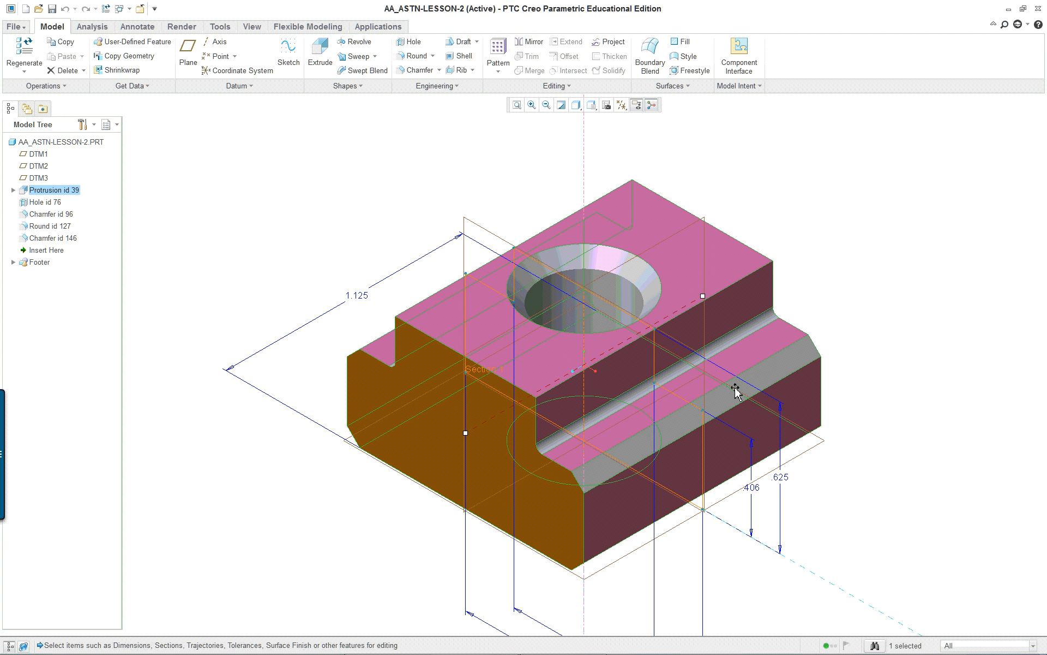
click(914, 504)
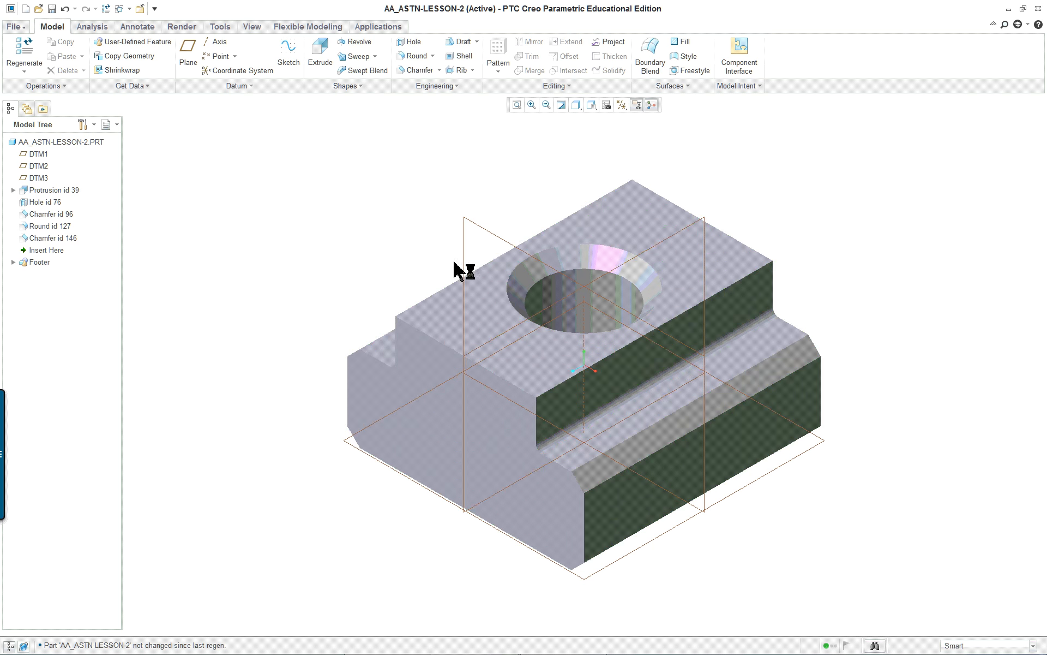
Rename the feature Protrusion id 39 as EXTRUDE and clear the selection
click(652, 227)
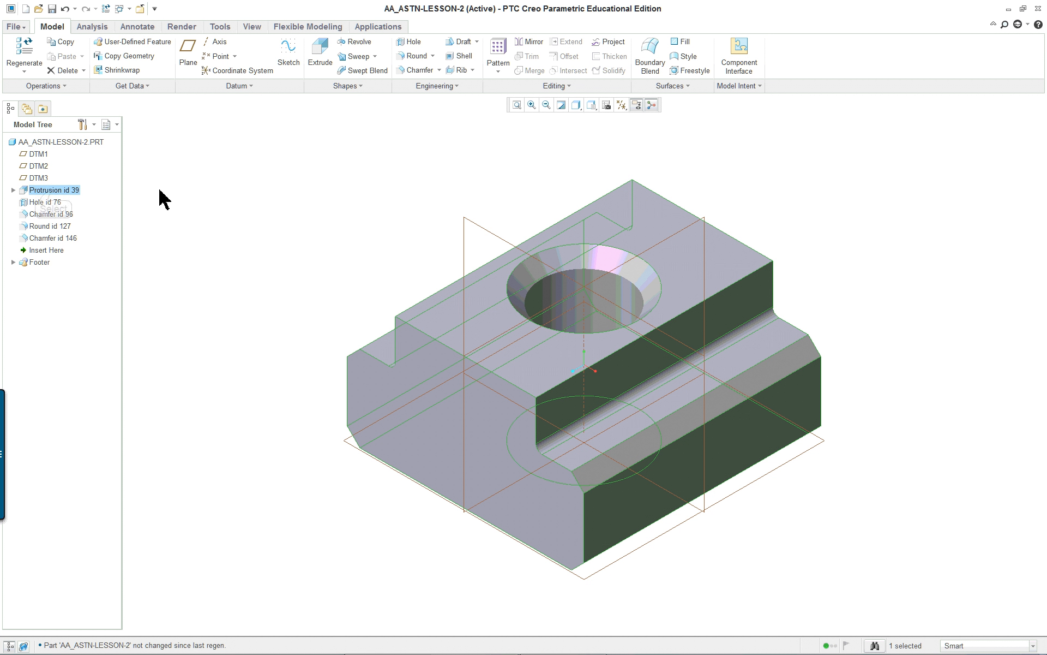
double_click(54, 190)
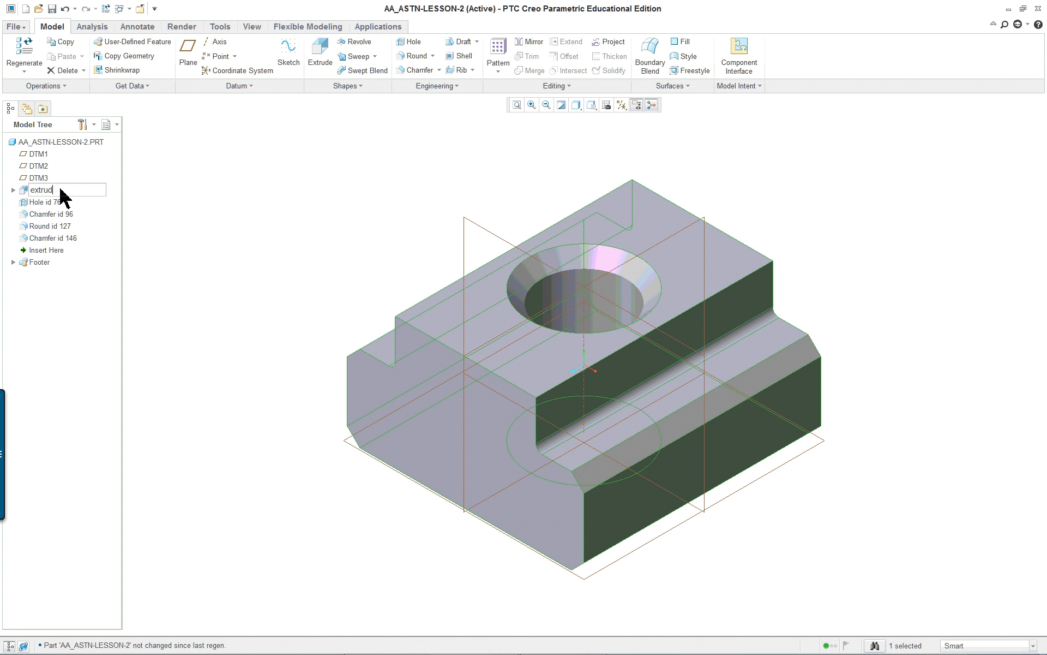
key(Return)
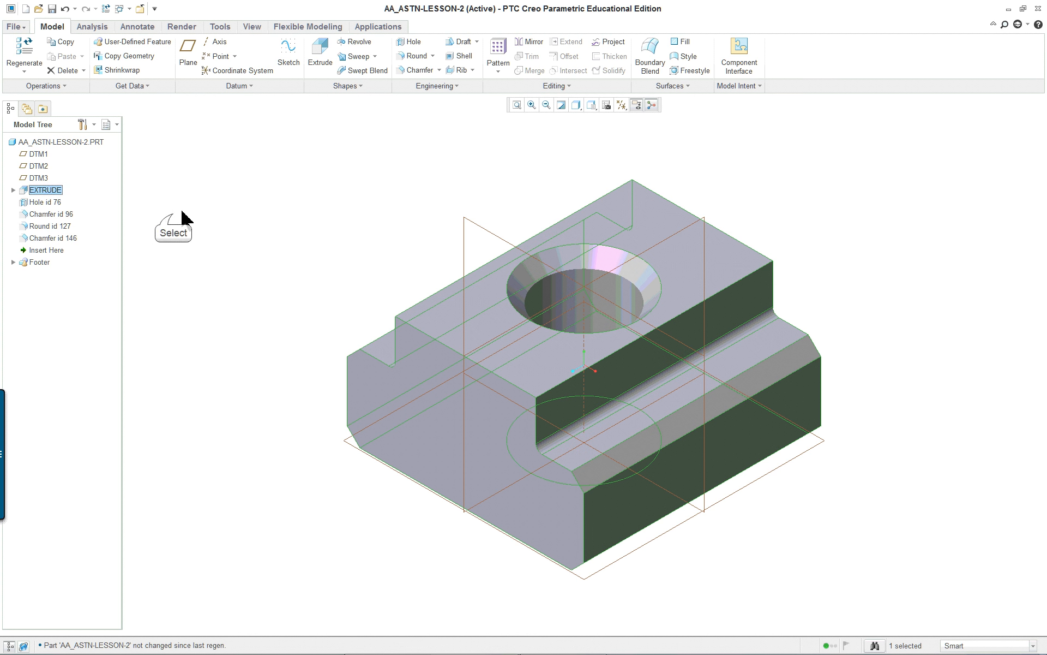
click(172, 218)
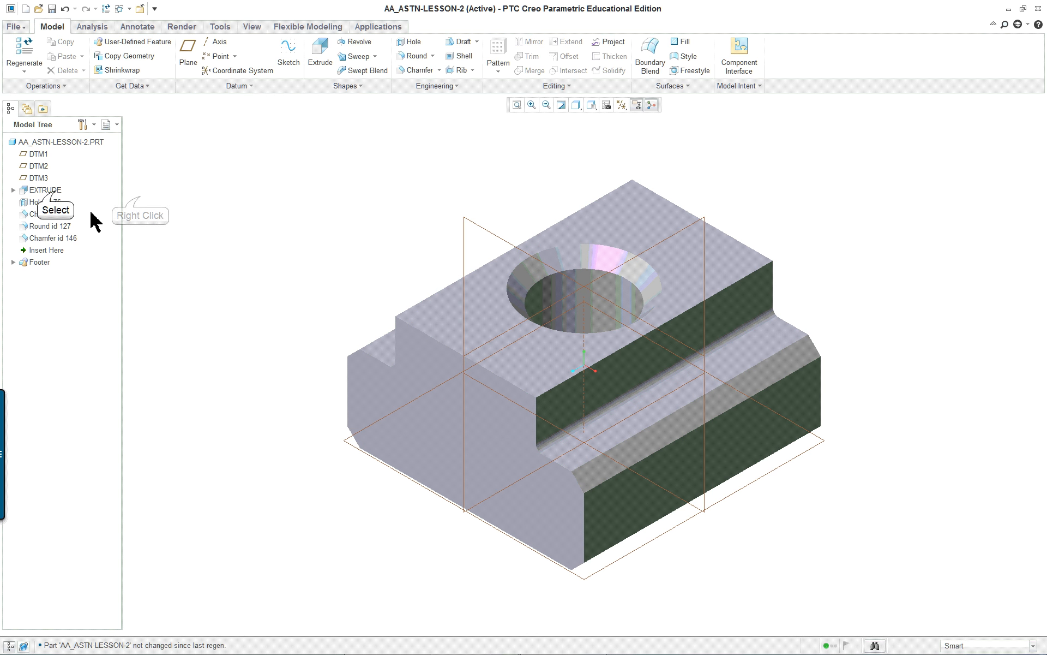
Redefine the EXTRUDE feature and stretch its symmetric depth to about 1.156
click(54, 190)
right_click(140, 196)
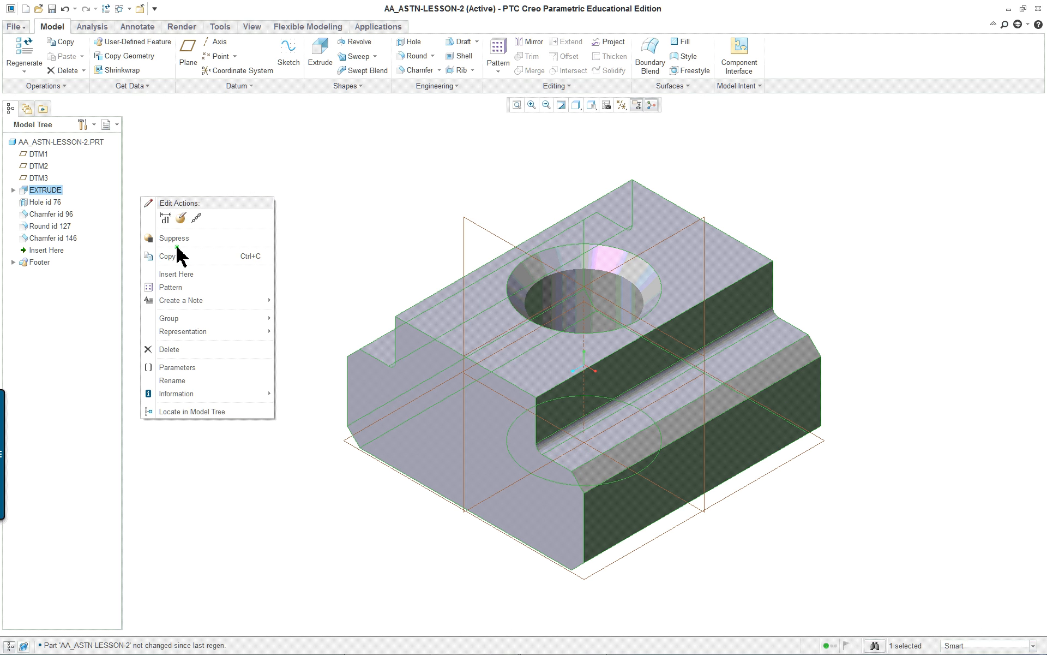
click(180, 219)
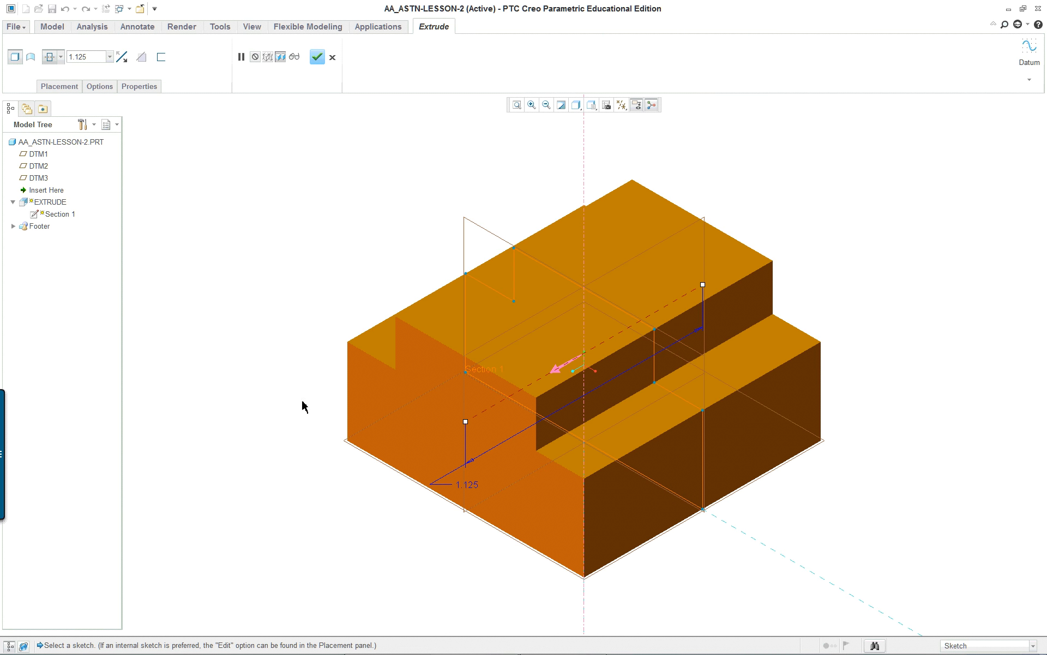
click(466, 421)
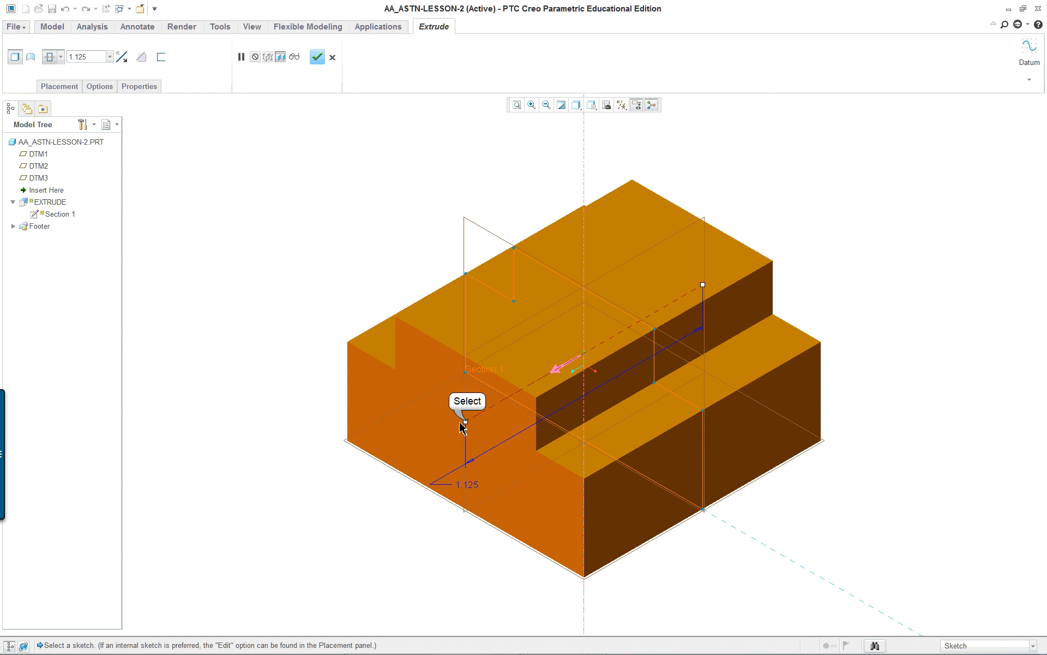
mouse_move(467, 422)
mouse_down()
mouse_move(416, 444)
mouse_move(455, 408)
mouse_up()
Open the extrusion's internal sketch for editing and orient the sketching plane parallel to the screen
right_click(456, 410)
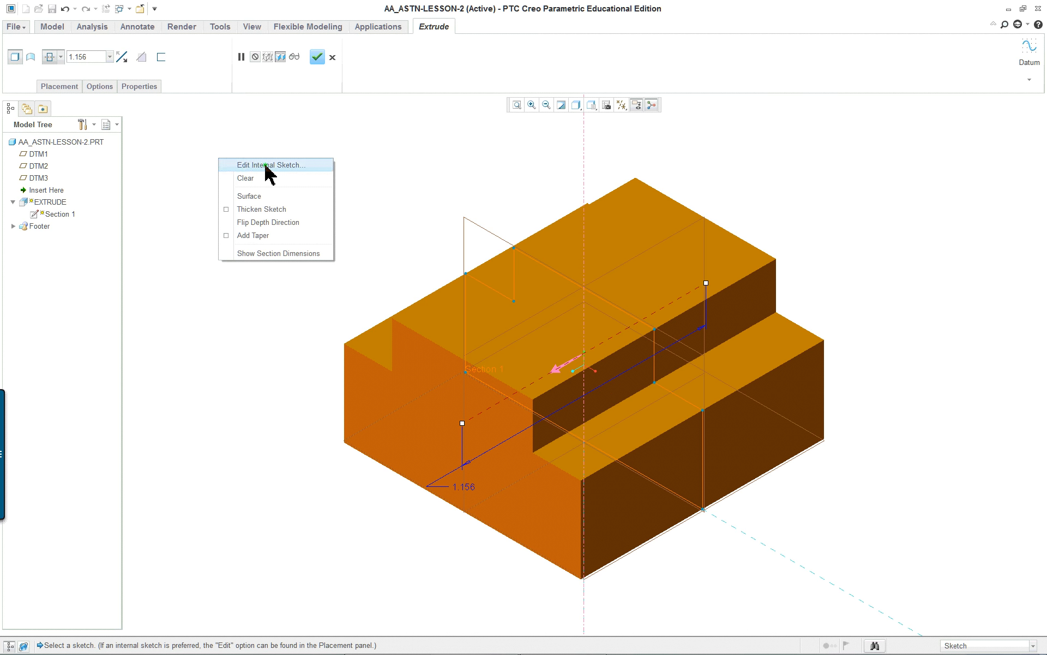
click(206, 155)
click(72, 86)
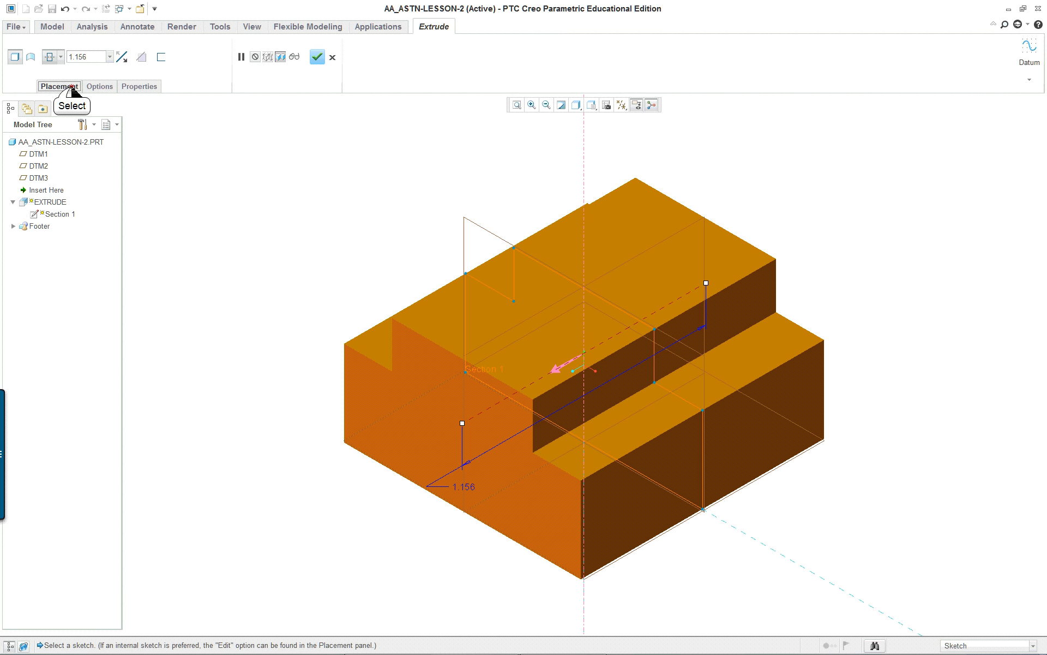
click(163, 124)
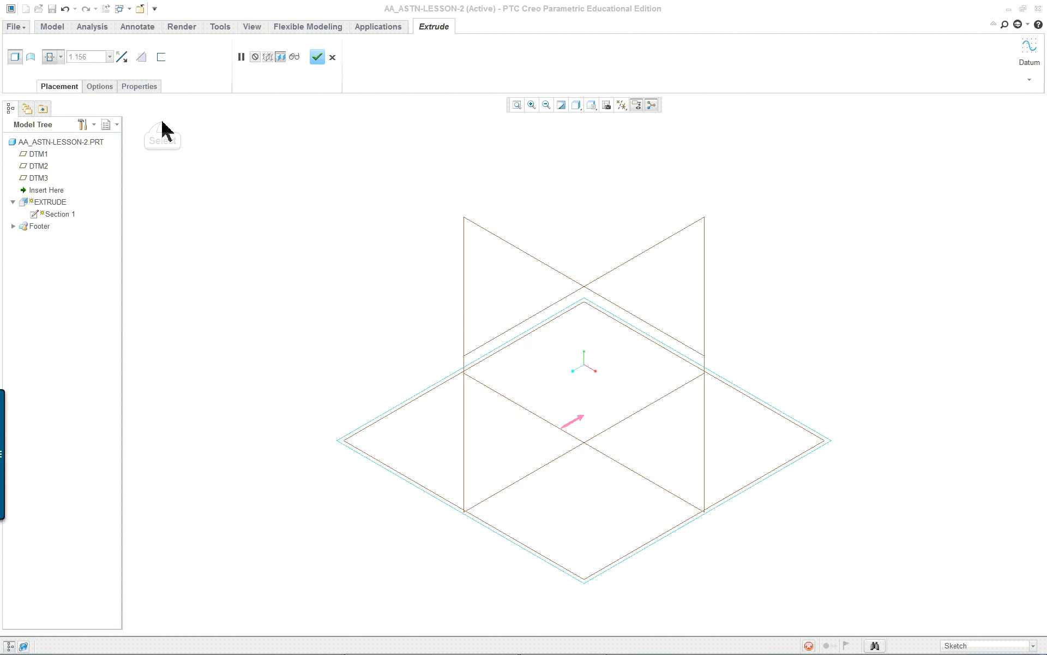
mouse_move(688, 374)
middle_down()
mouse_move(750, 349)
mouse_move(685, 374)
middle_up()
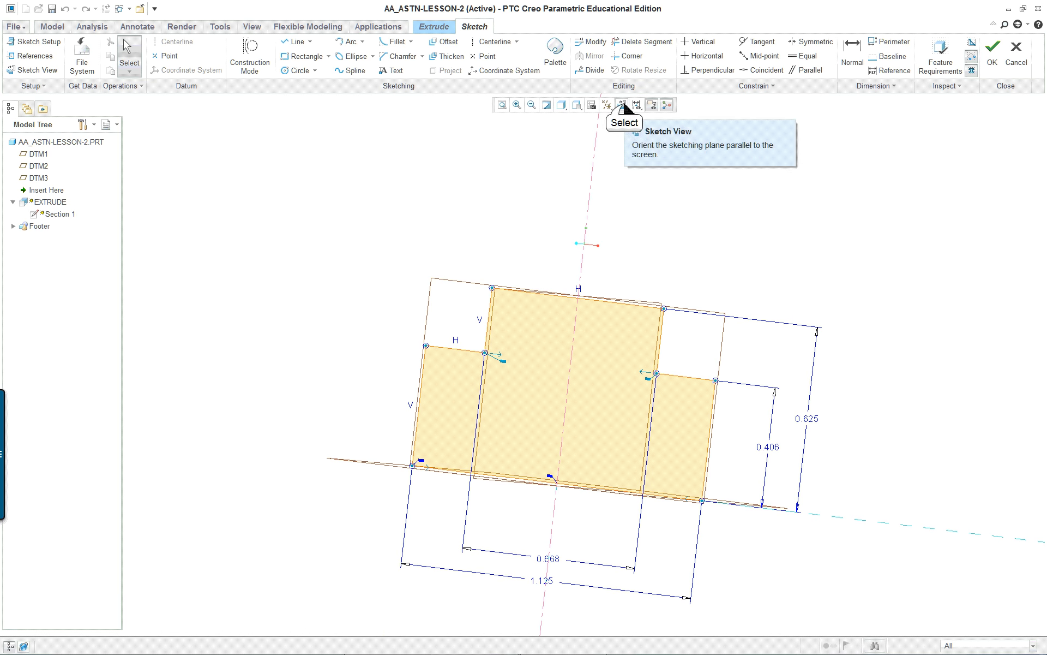
click(623, 105)
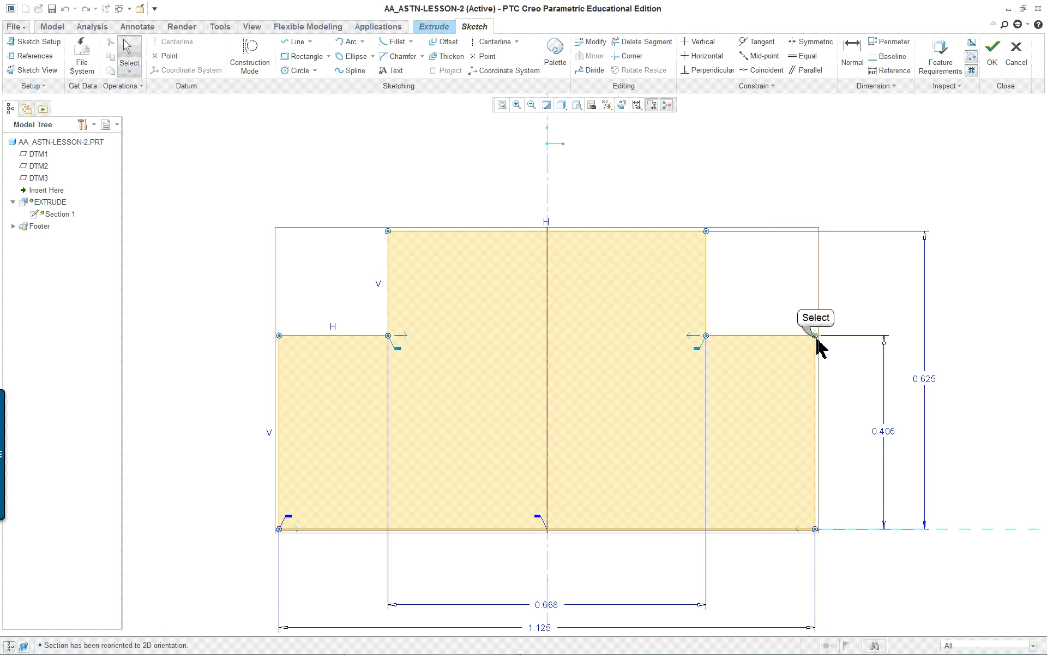
Reshape the T section by its vertices to about 1.214 base width, 0.305 shoulder height, 0.589 upper width and 0.522 overall height
drag(815, 335, 786, 366)
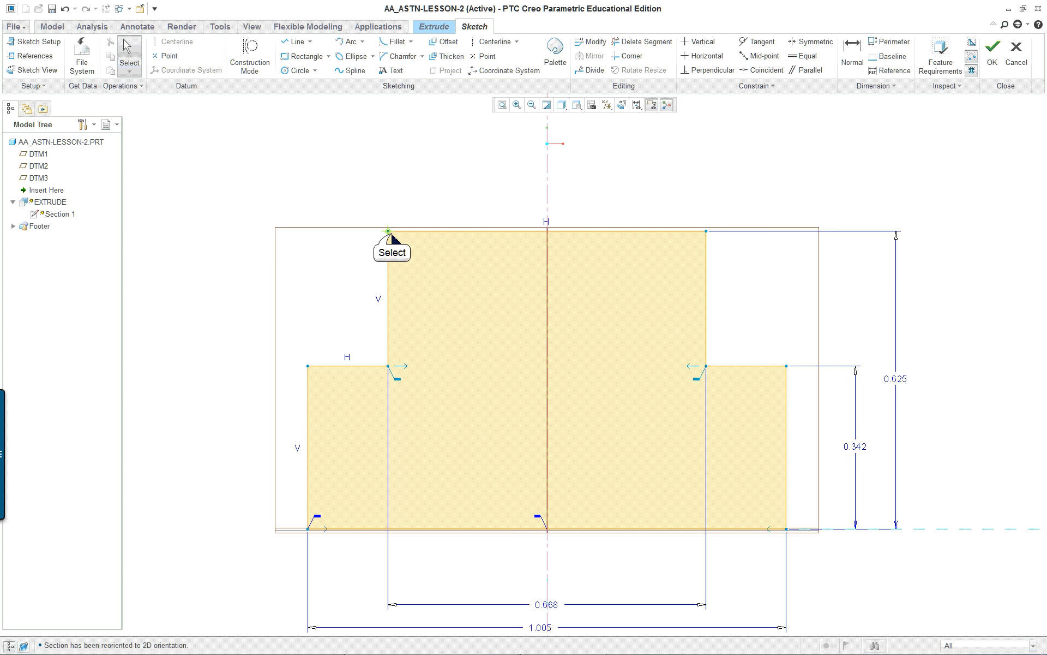
mouse_move(389, 232)
mouse_down()
mouse_move(428, 276)
mouse_move(391, 283)
mouse_up()
scroll(587, 433, down, 2)
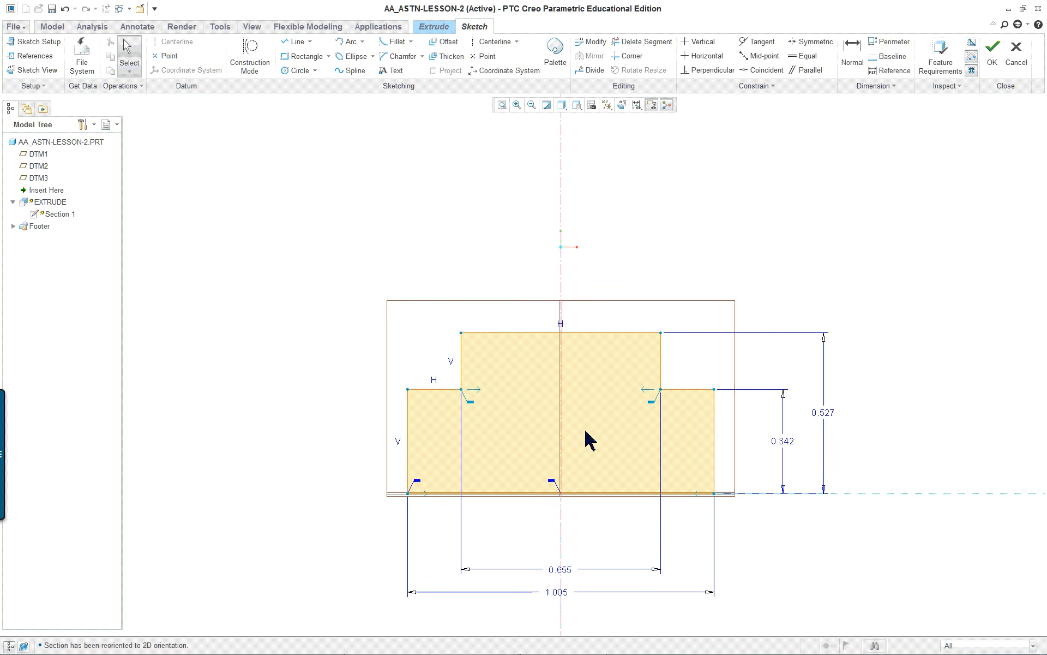
scroll(655, 619, up, 1)
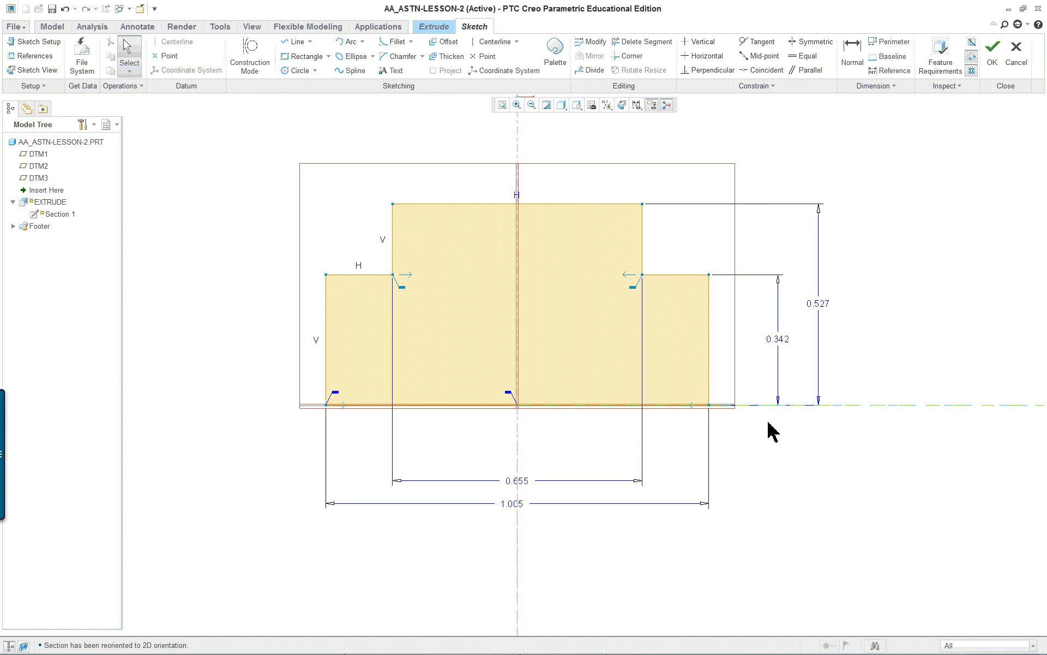
mouse_move(708, 275)
mouse_down()
mouse_move(709, 290)
mouse_move(749, 288)
mouse_up()
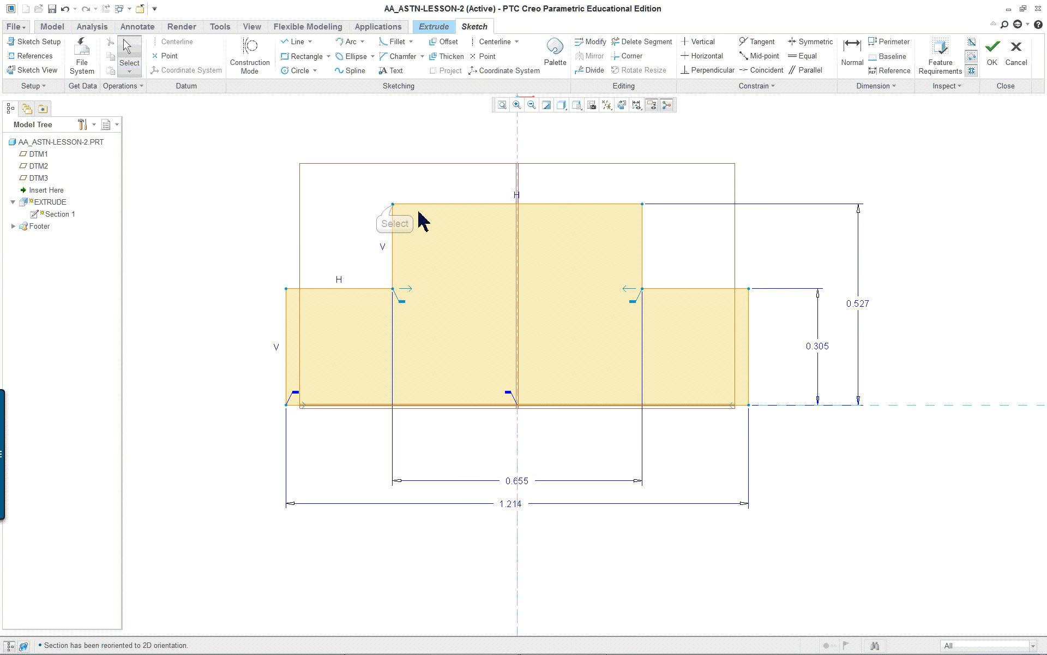
drag(394, 206, 405, 206)
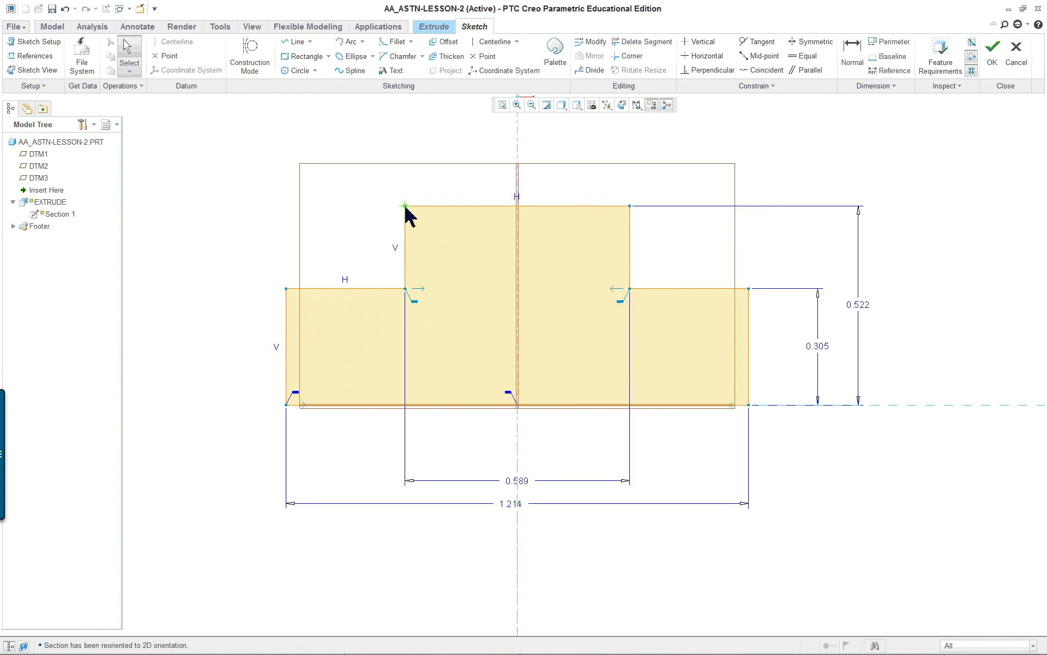
Accept the reshaped section and the extrusion redefinition, and return the T-nut to its default orientation
middle_drag(774, 417, 721, 459)
scroll(829, 465, up, 3)
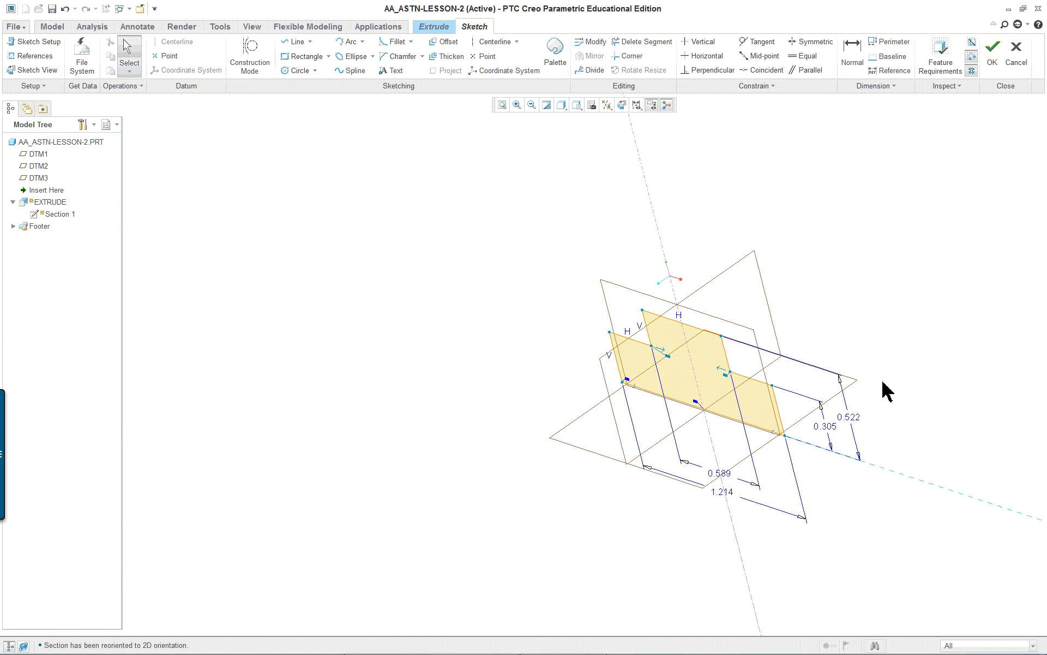
scroll(986, 450, down, 2)
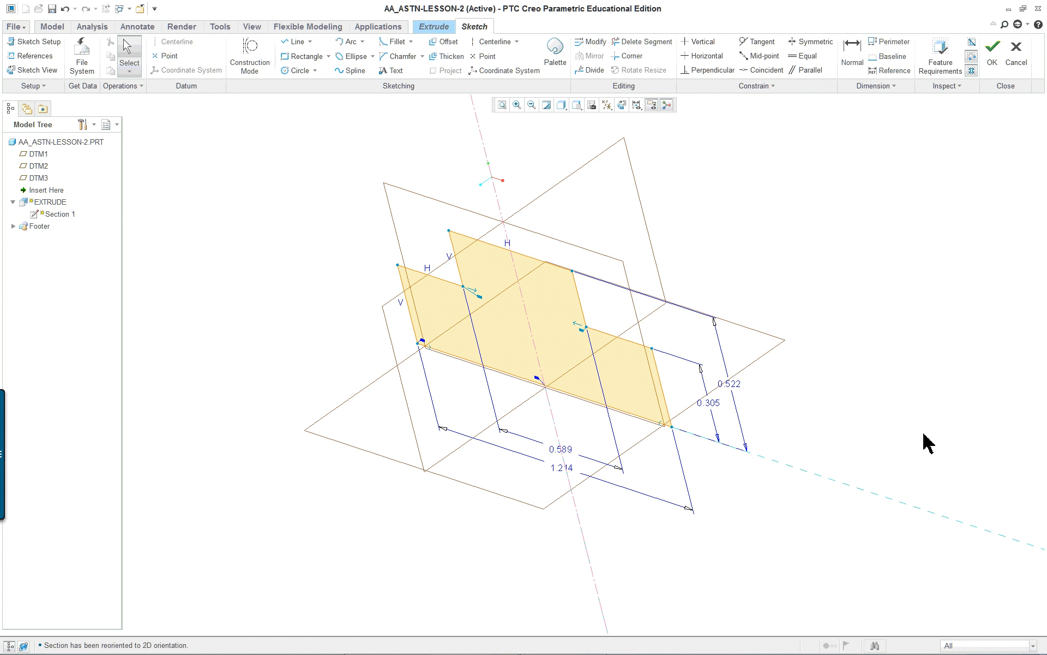
click(994, 49)
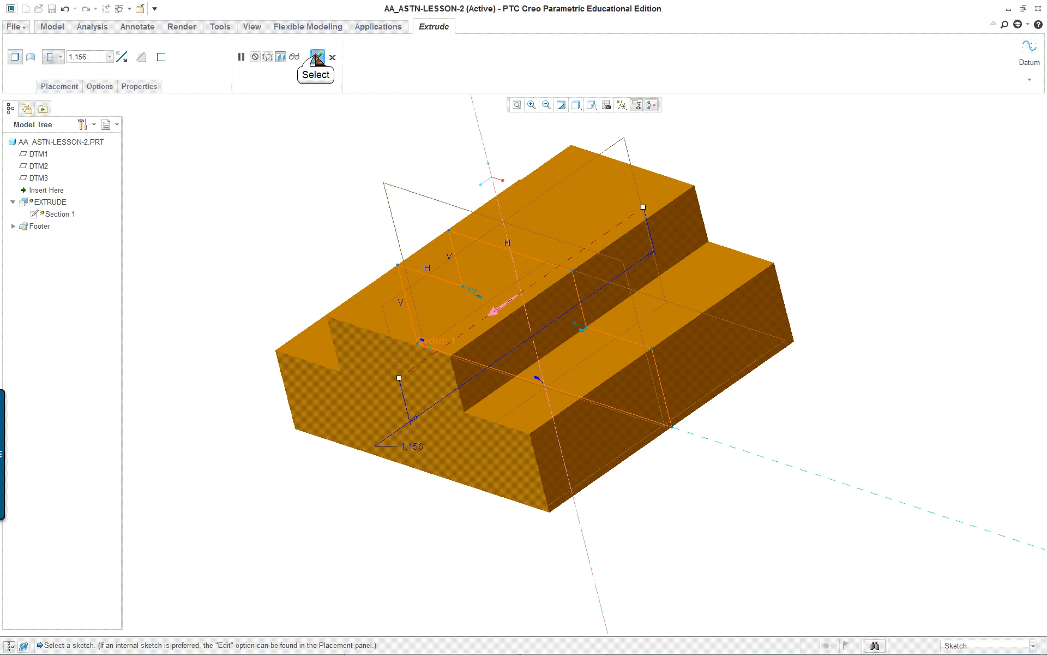
click(317, 57)
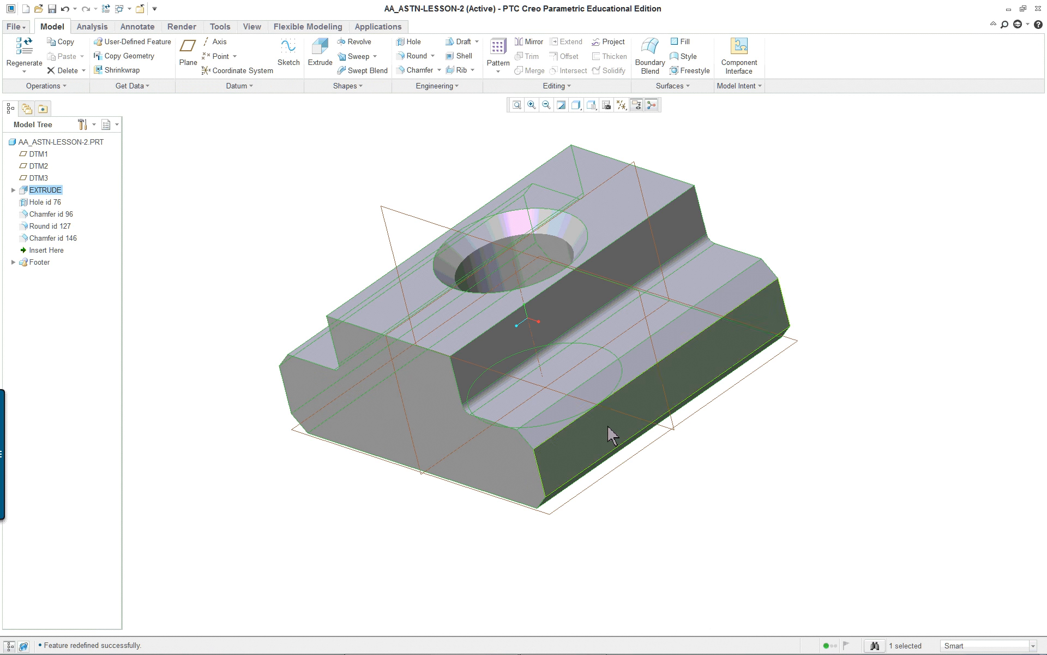
middle_drag(870, 397, 825, 394)
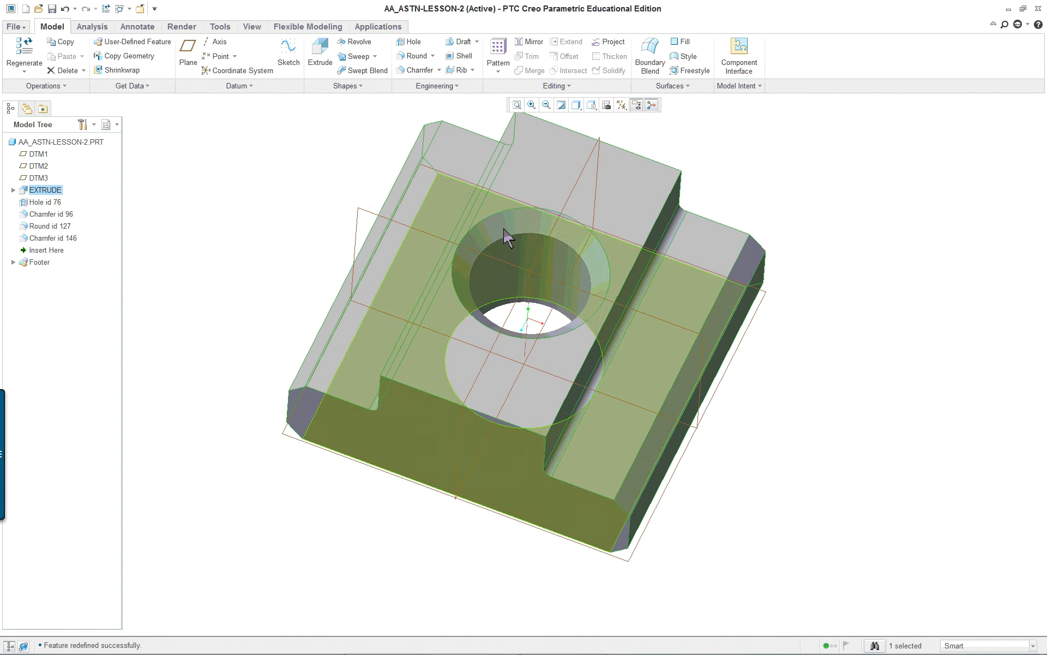
mouse_move(927, 360)
middle_down()
mouse_move(924, 327)
mouse_move(913, 311)
mouse_move(901, 319)
middle_up()
key(ctrl+d)
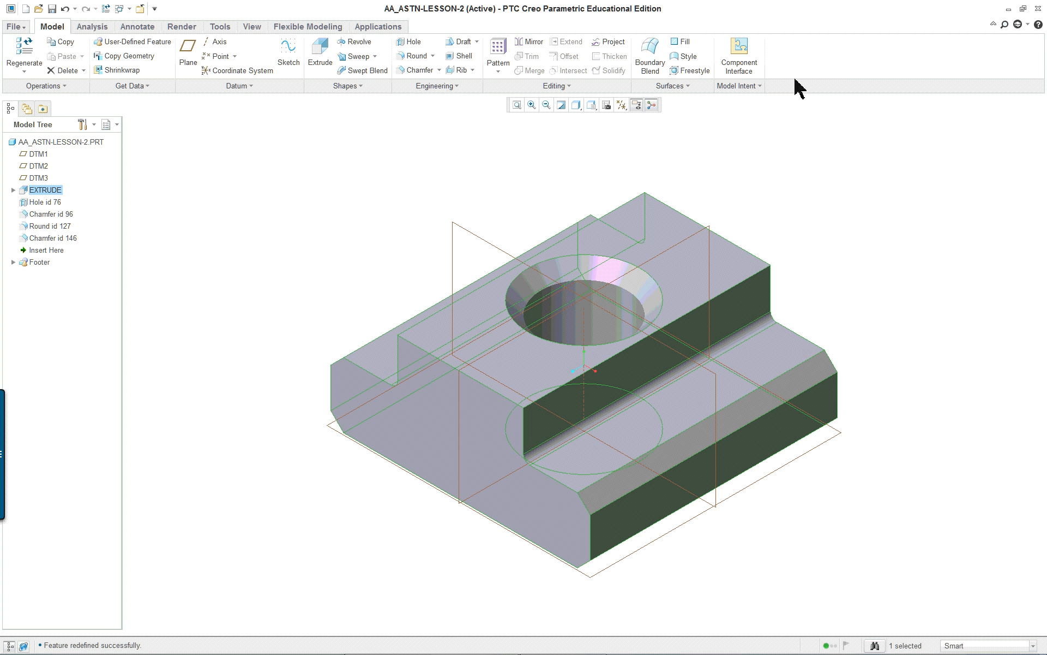
Bring up the empty Creo base window, shift it slightly and return to the T-nut part window
key(alt+Tab)
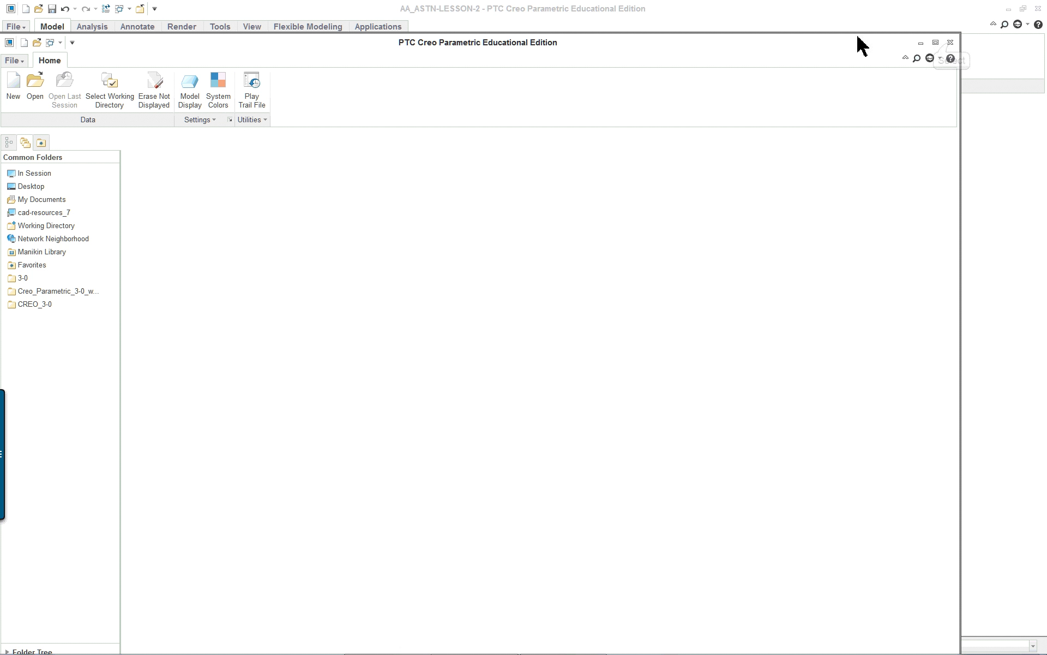
click(950, 44)
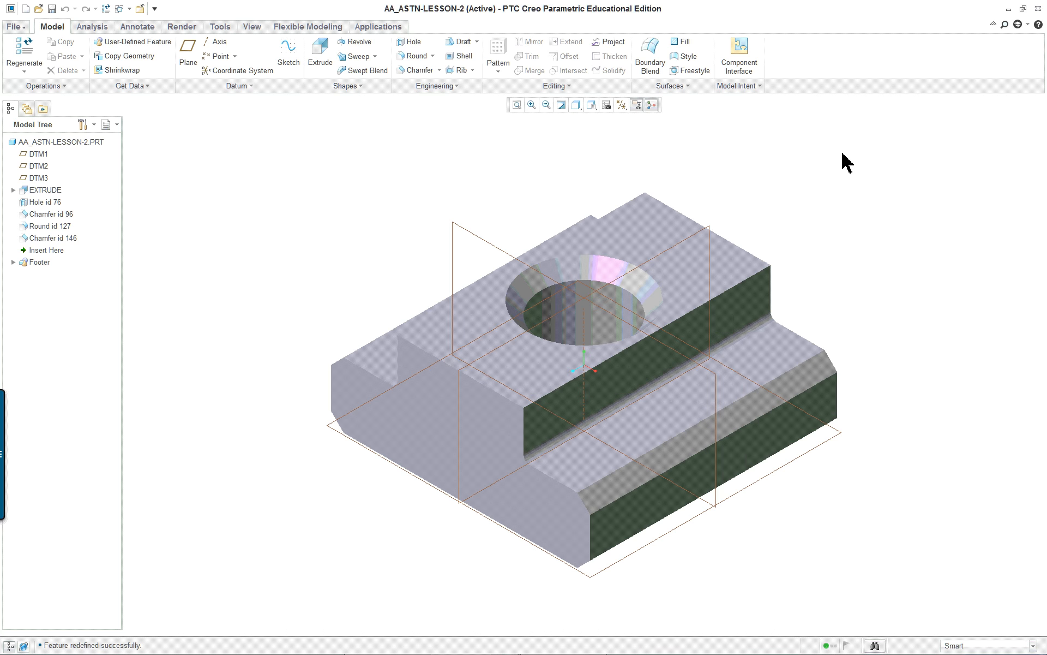
key(alt+Tab)
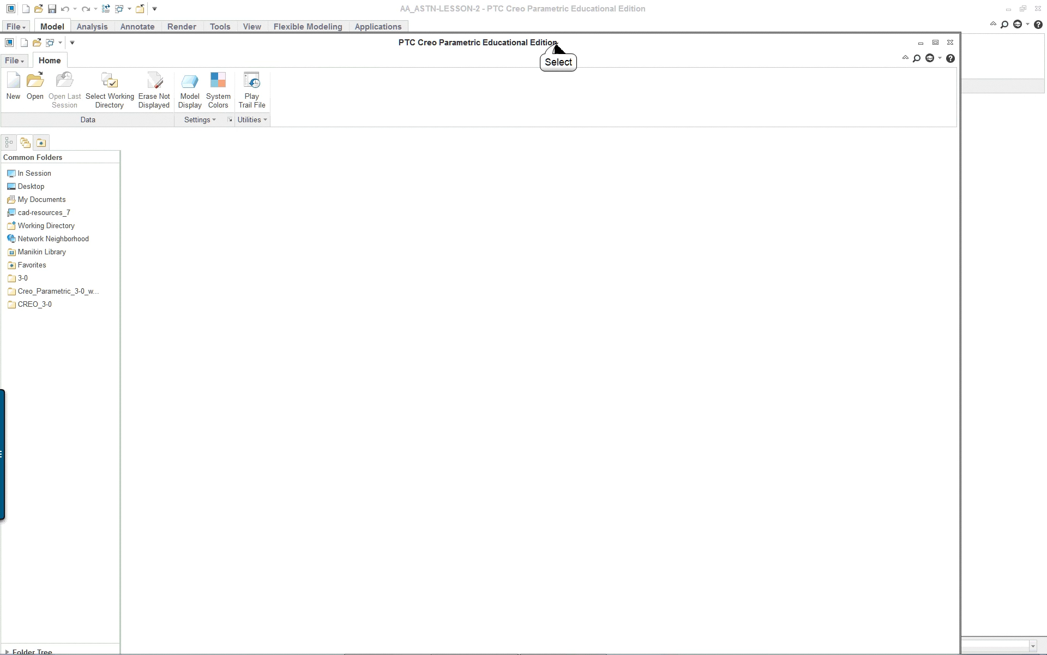
drag(556, 46, 575, 31)
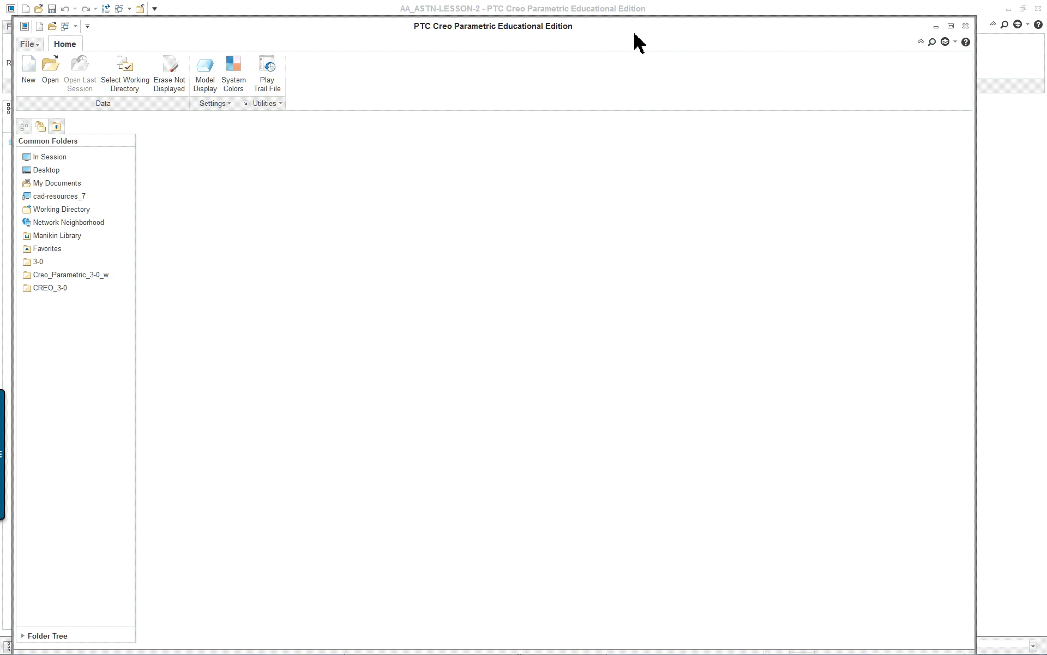
click(644, 11)
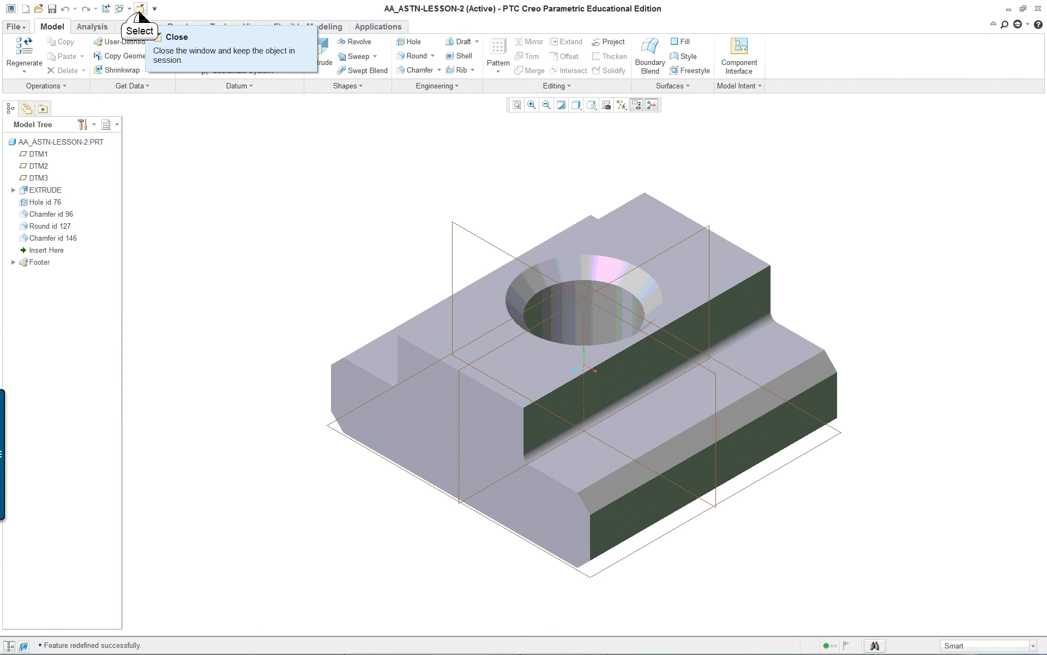
Close the T-nut part window and reopen aa_astn-lesson-2.prt from the models in session, using the file preview
click(140, 9)
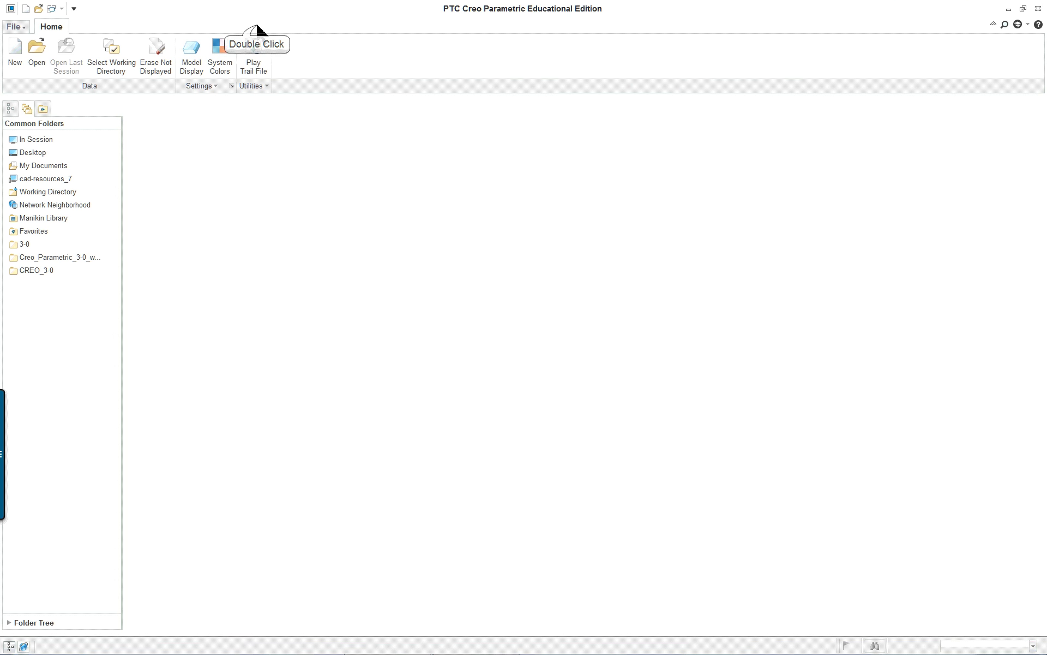
click(36, 50)
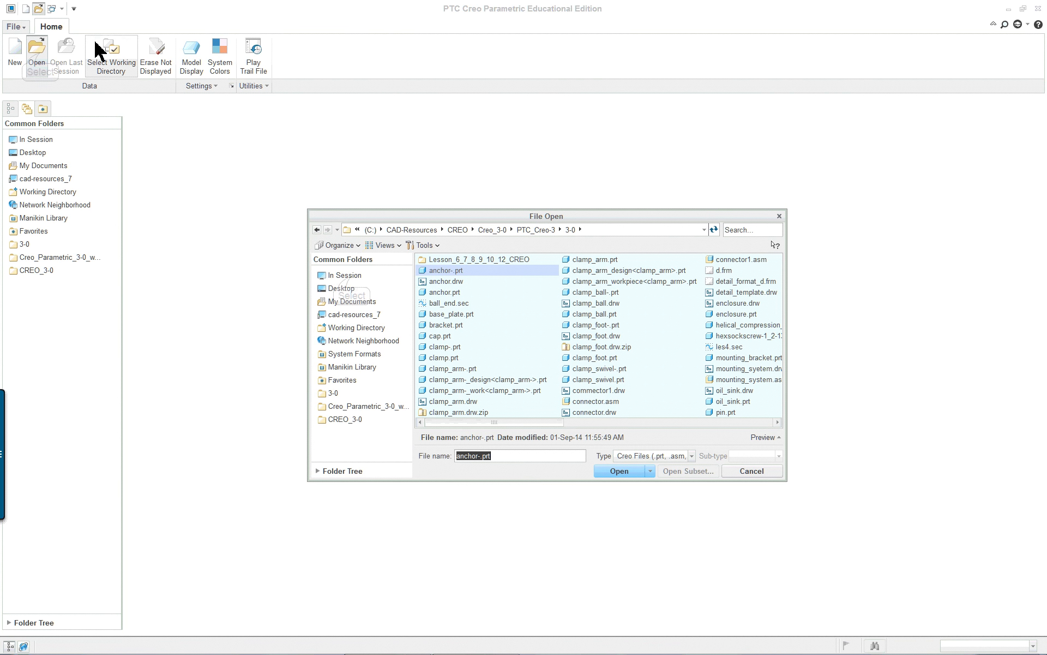
click(350, 276)
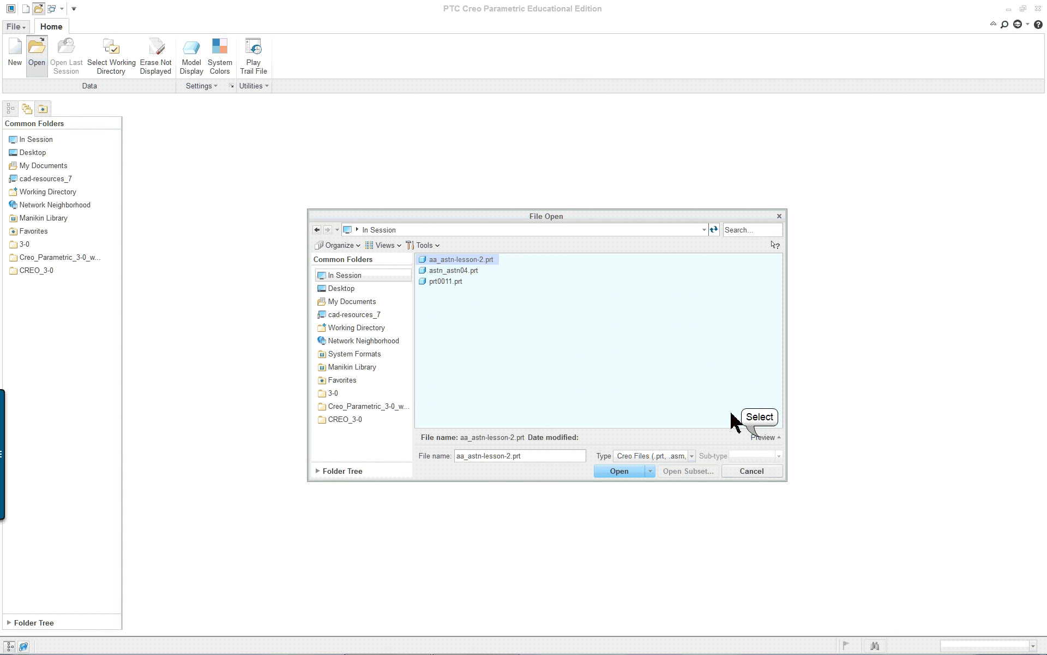
click(763, 440)
double_click(469, 260)
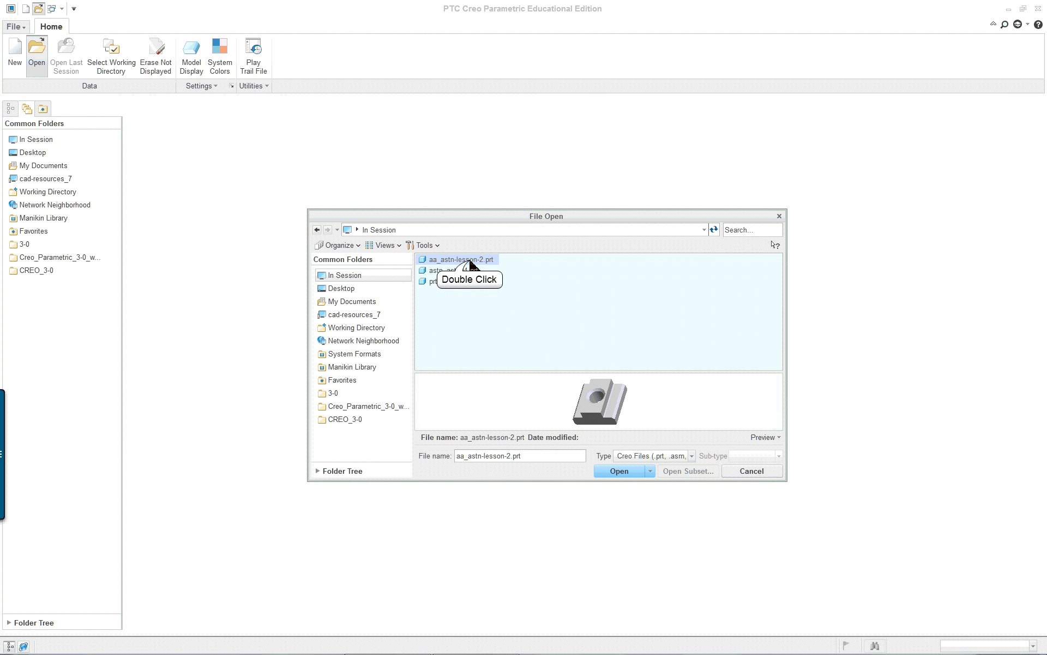
middle_drag(823, 338, 780, 373)
Check the Lesson 2 guide in Adobe Acrobat, return to Creo Parametric and widen the model tree slightly
click(1009, 9)
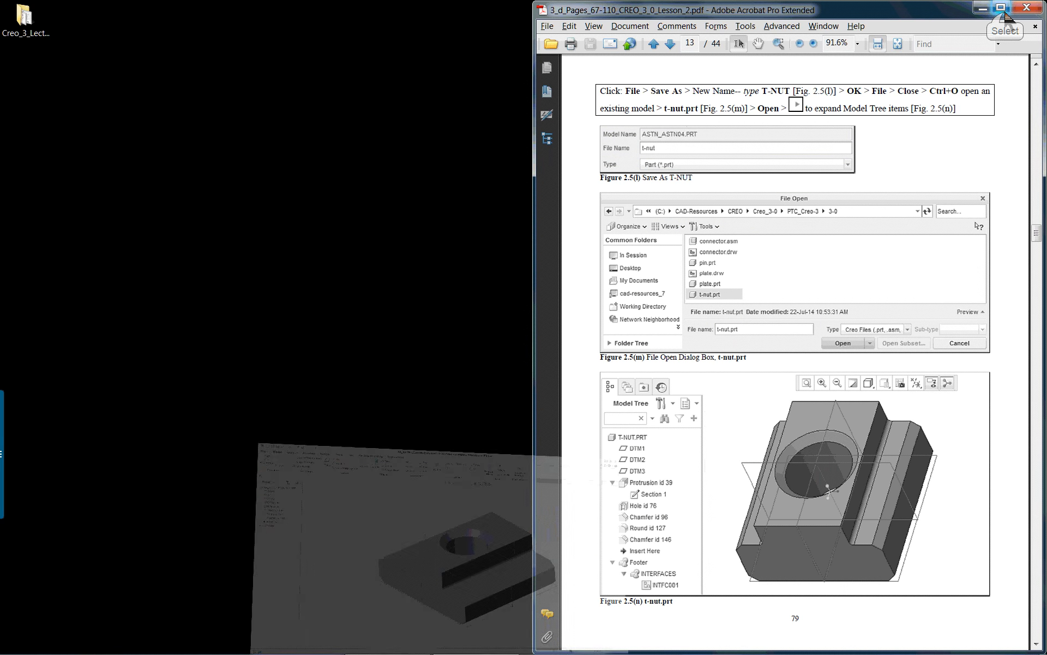
key(alt+Tab)
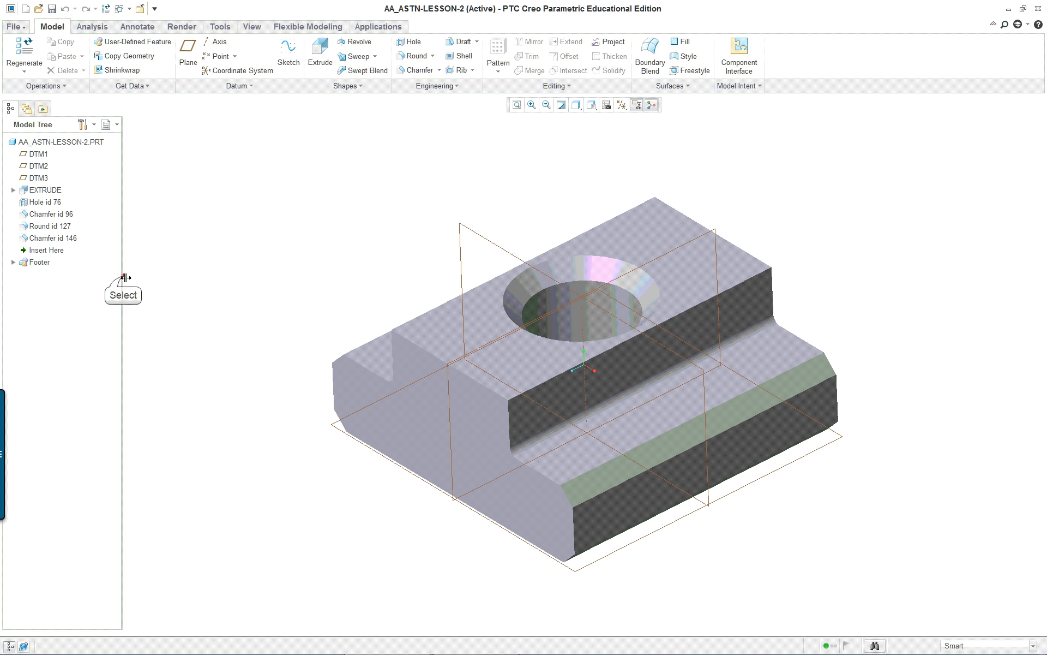
drag(125, 278, 135, 276)
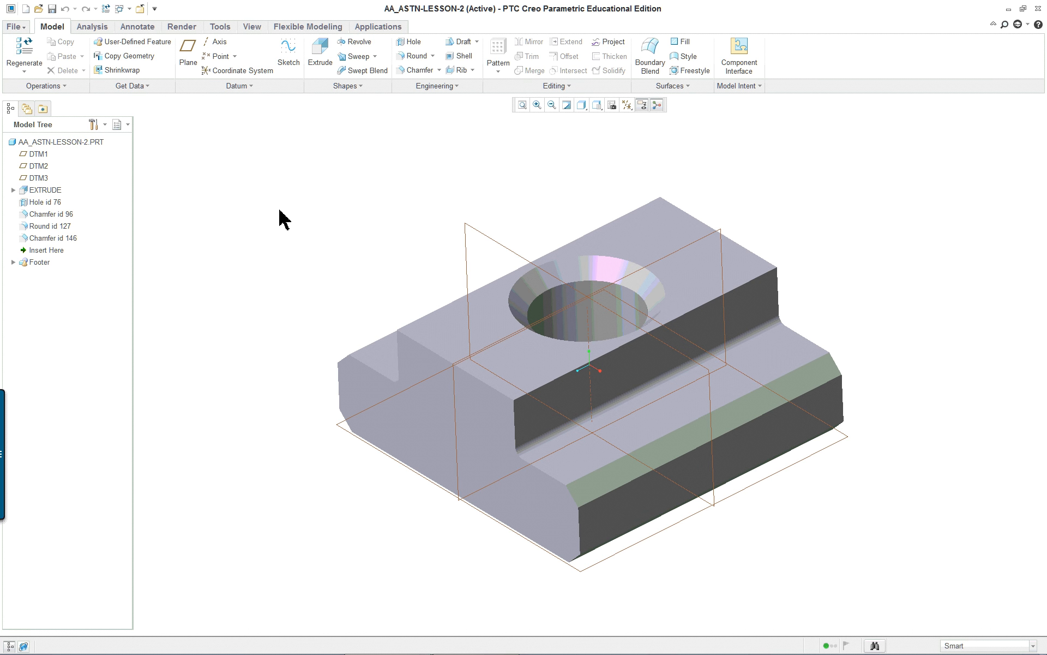
Assign the fe60.mtl material from the material library to the T-nut part through its model properties
click(12, 26)
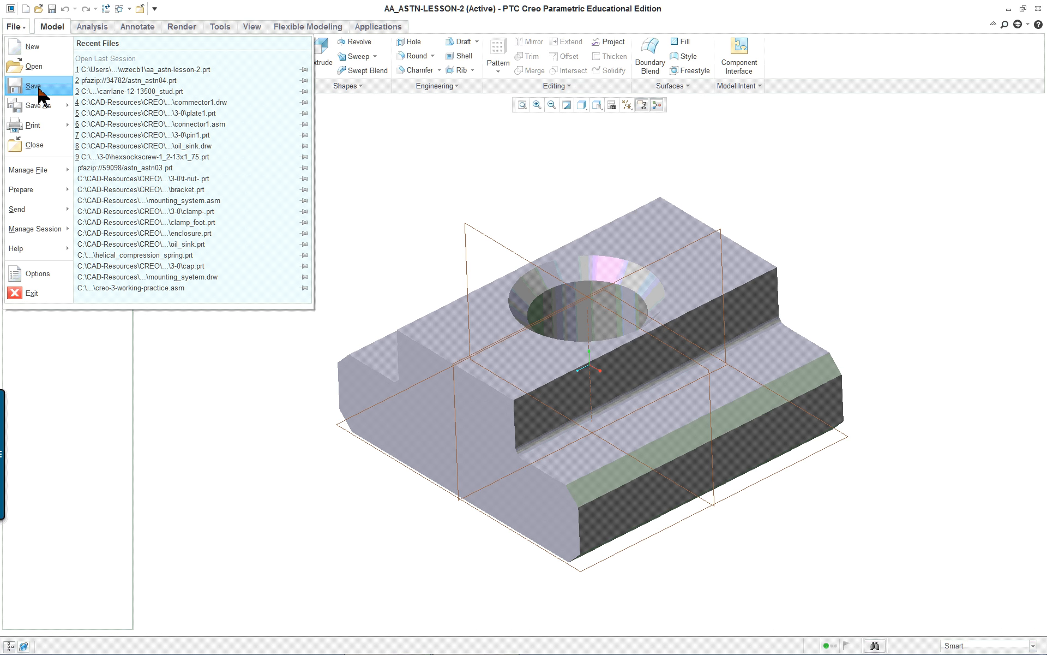
mouse_move(48, 110)
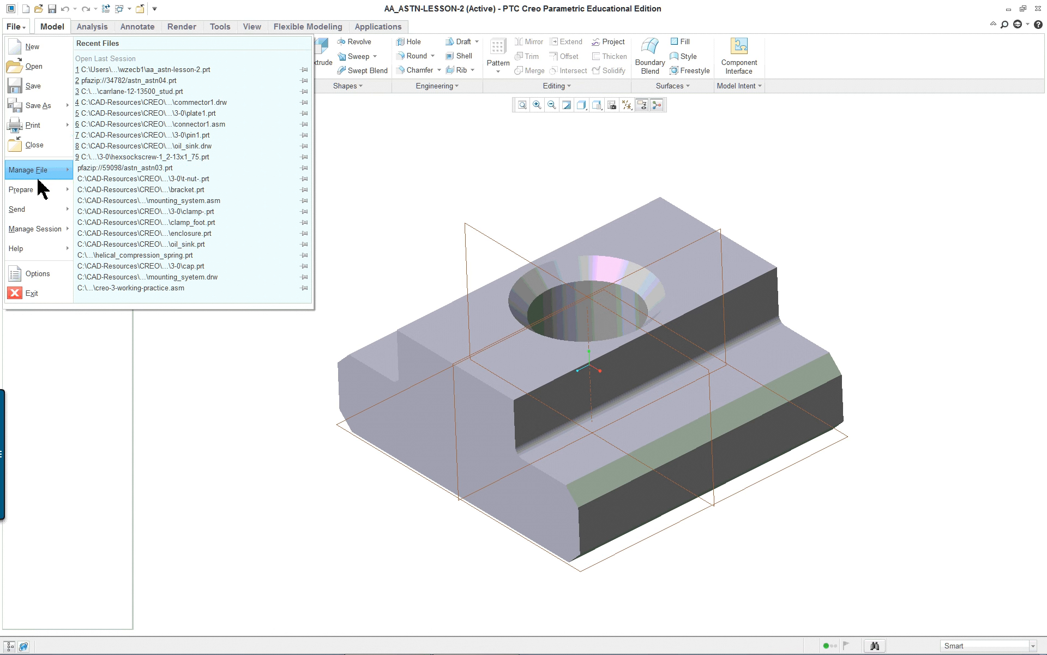
mouse_move(46, 178)
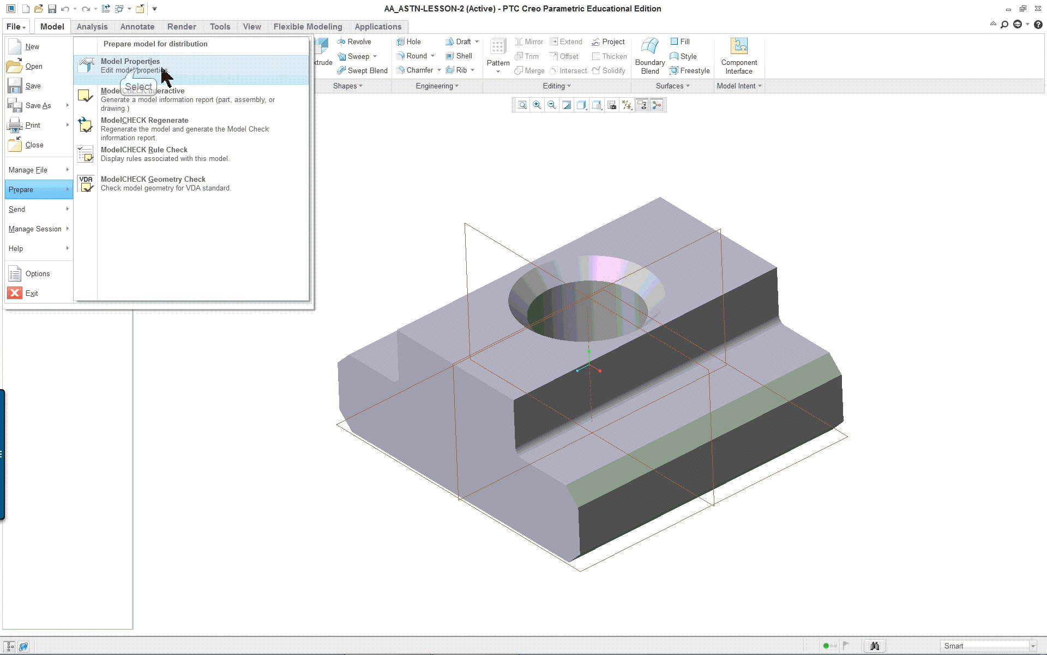
click(139, 69)
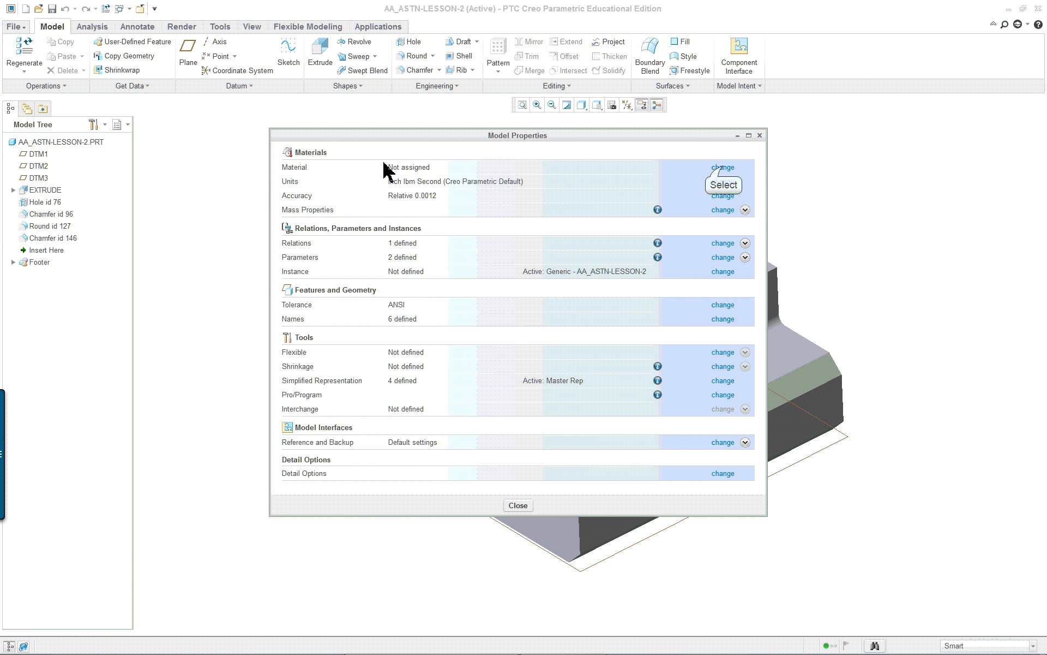
click(723, 167)
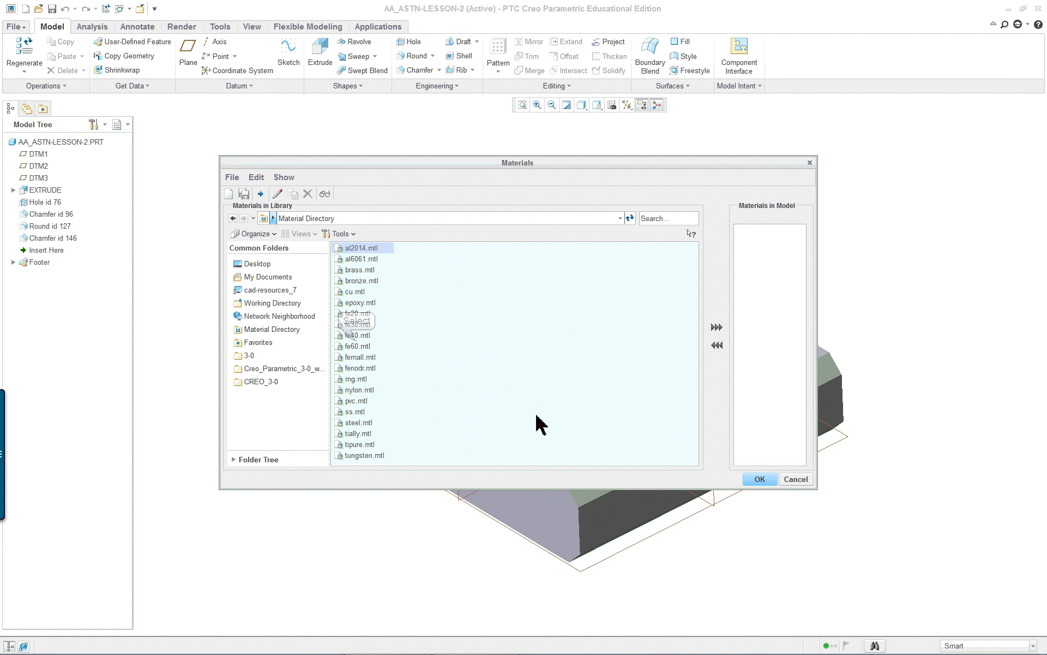
click(357, 346)
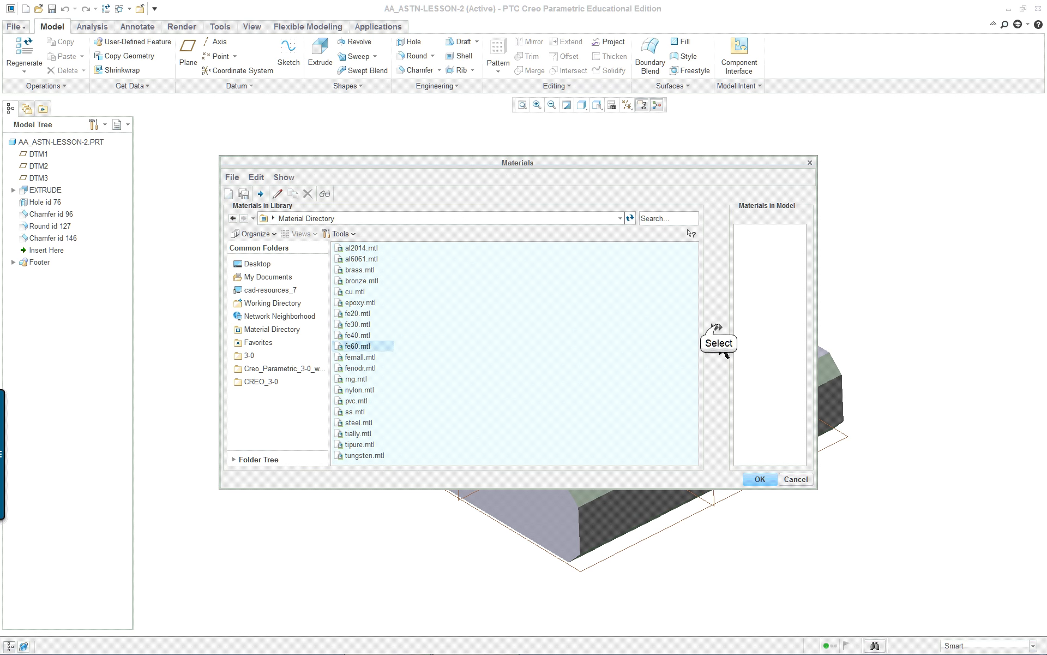
click(717, 327)
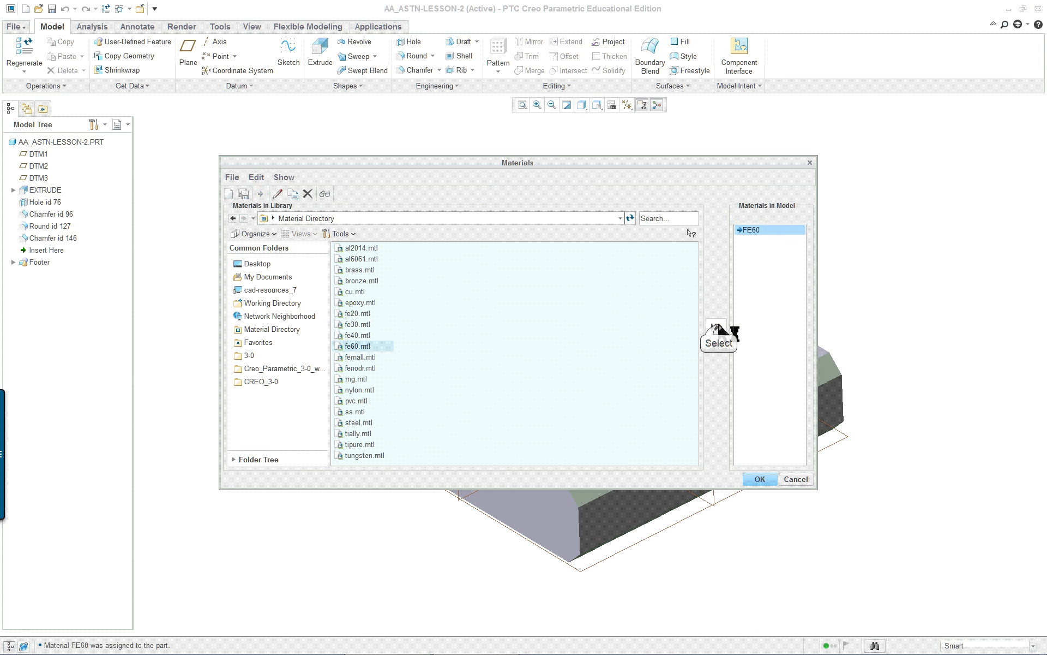
click(760, 479)
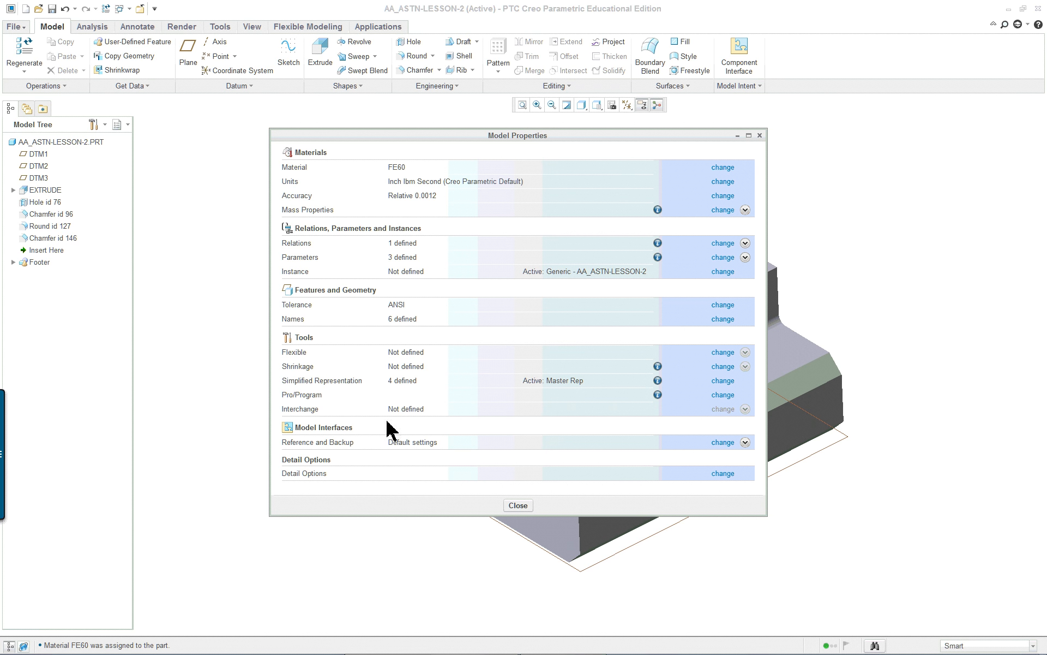
click(517, 506)
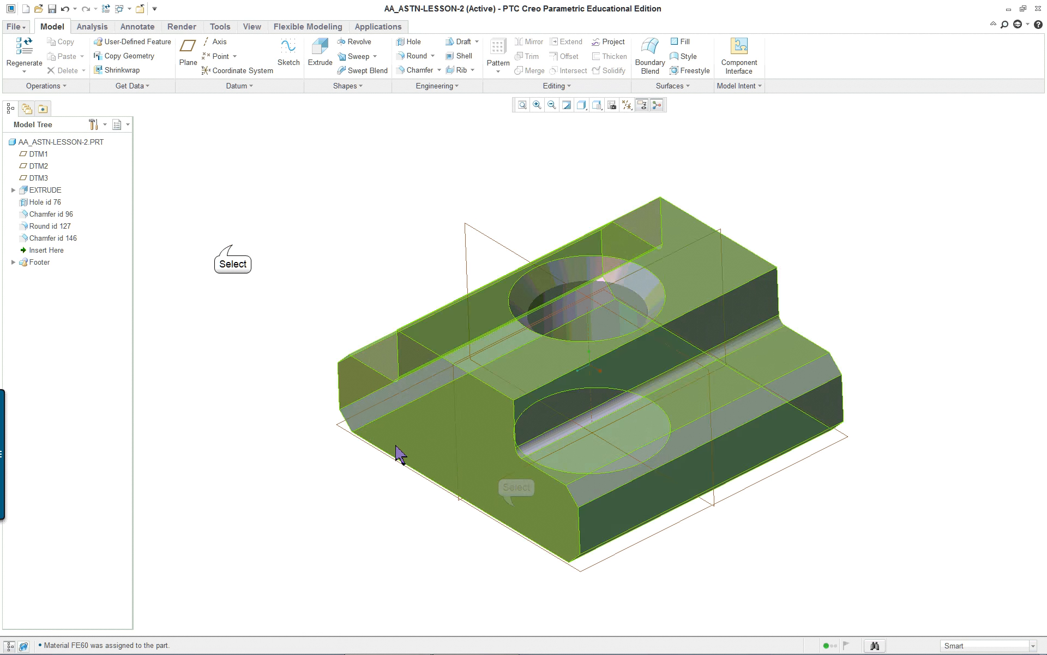
Clear the selection and display the model information report for the T-nut part
click(232, 245)
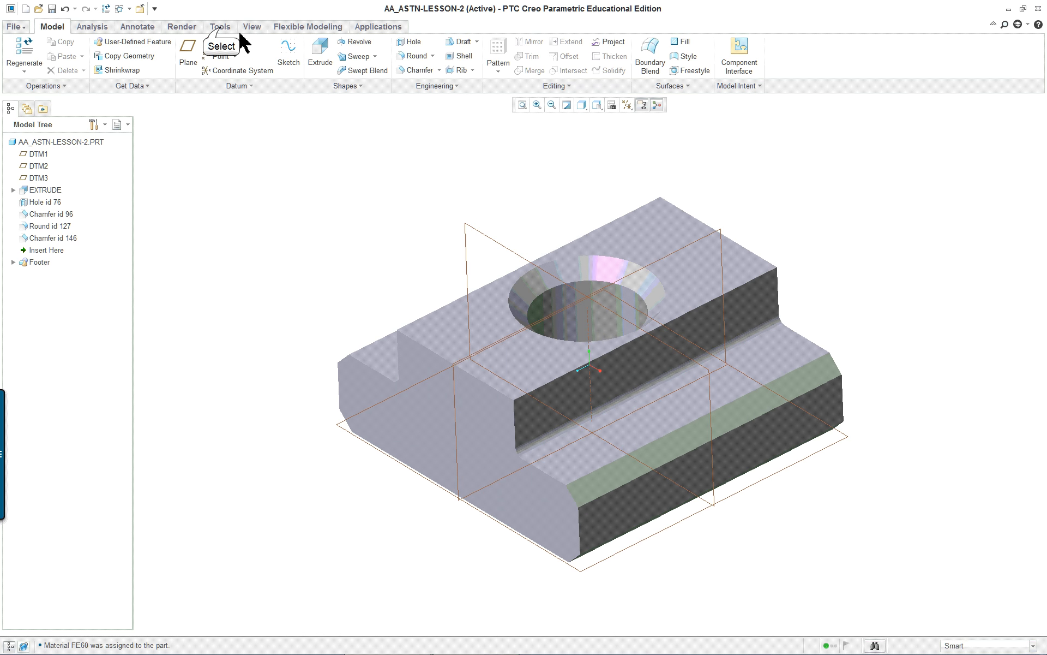
click(221, 28)
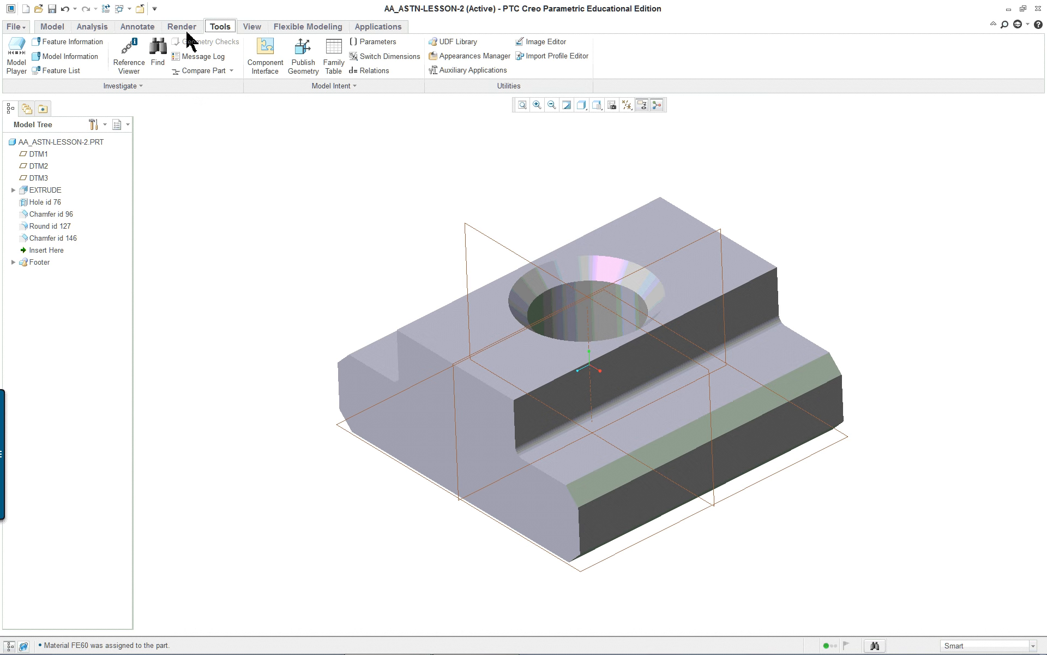
click(70, 57)
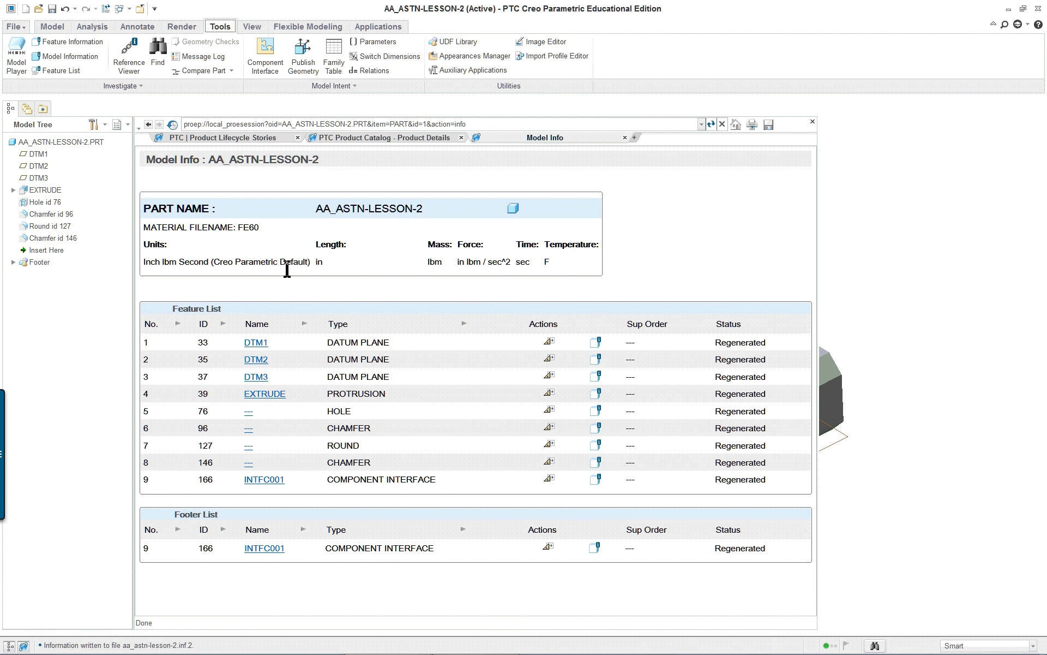
Check the material file name in the model information report and close the report
double_click(249, 227)
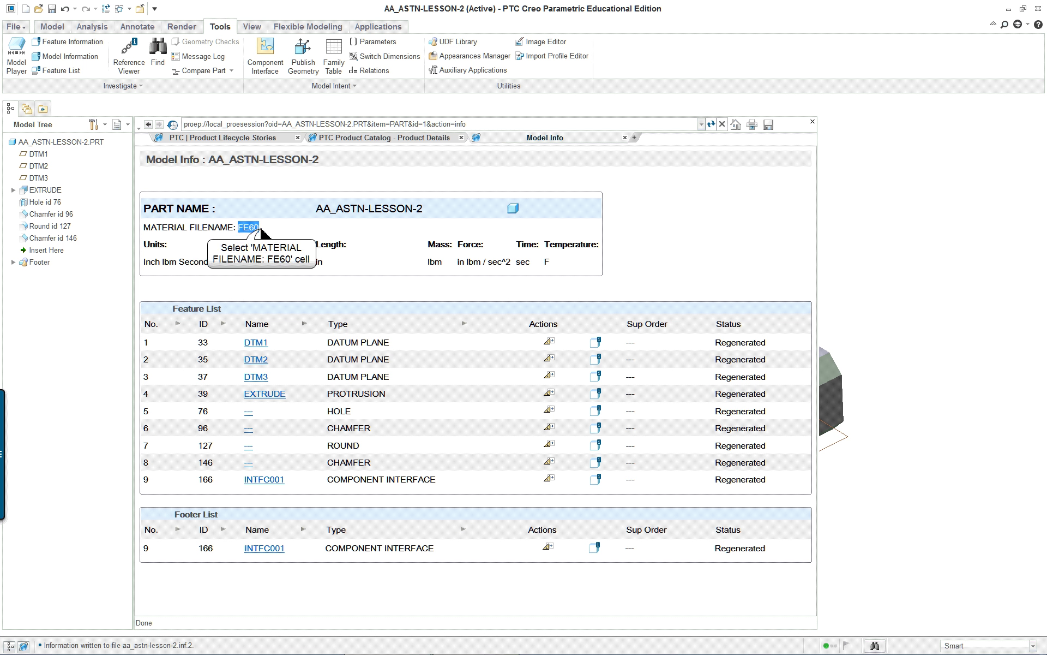
click(241, 230)
drag(240, 230, 261, 231)
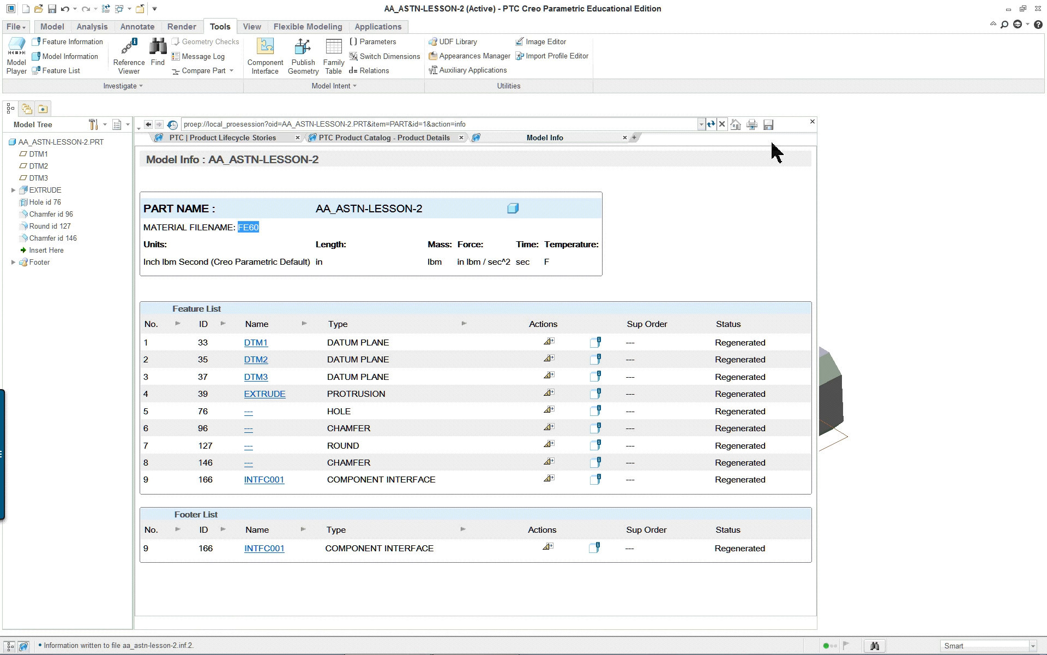
click(813, 122)
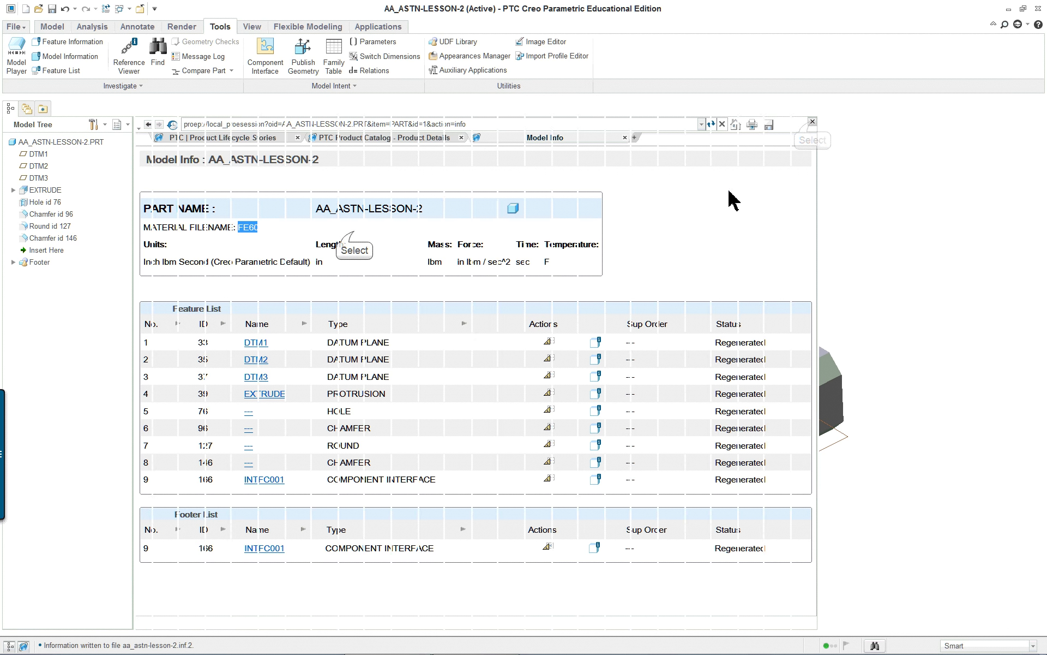
mouse_move(360, 229)
middle_down()
mouse_move(475, 185)
mouse_move(373, 220)
middle_up()
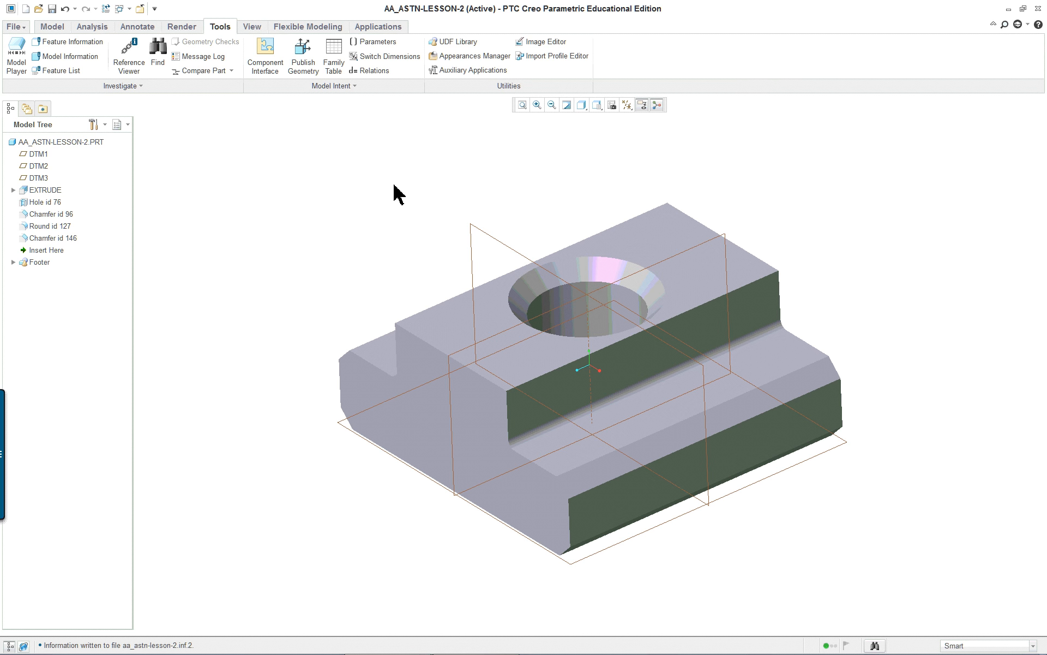
Try the Shading With Reflections, Shading With Edges and Wireframe display styles on the part
click(582, 107)
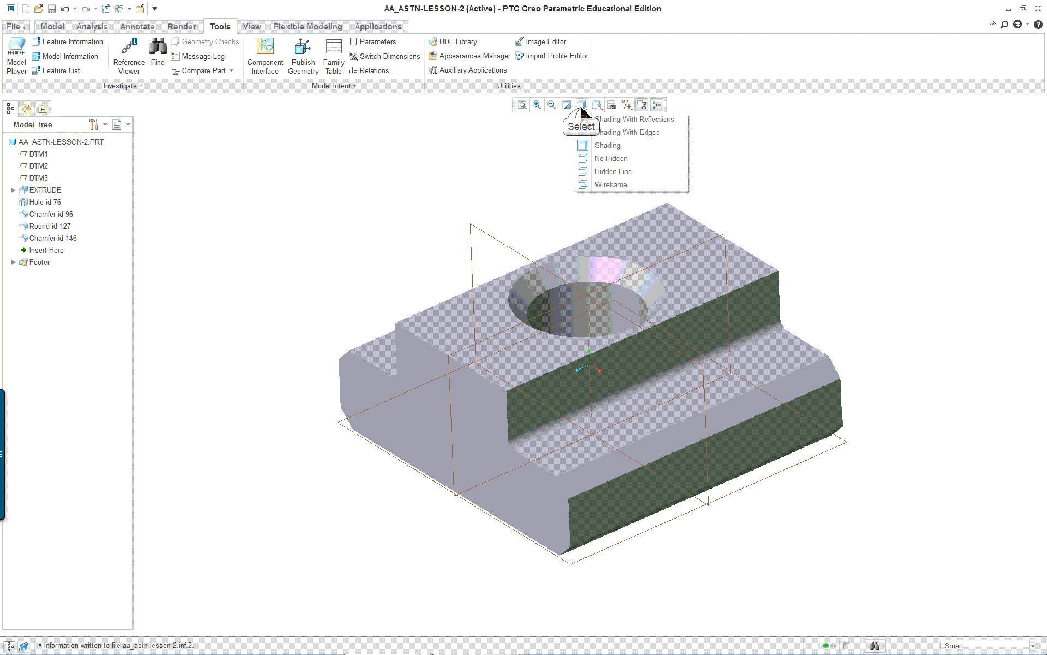
click(616, 122)
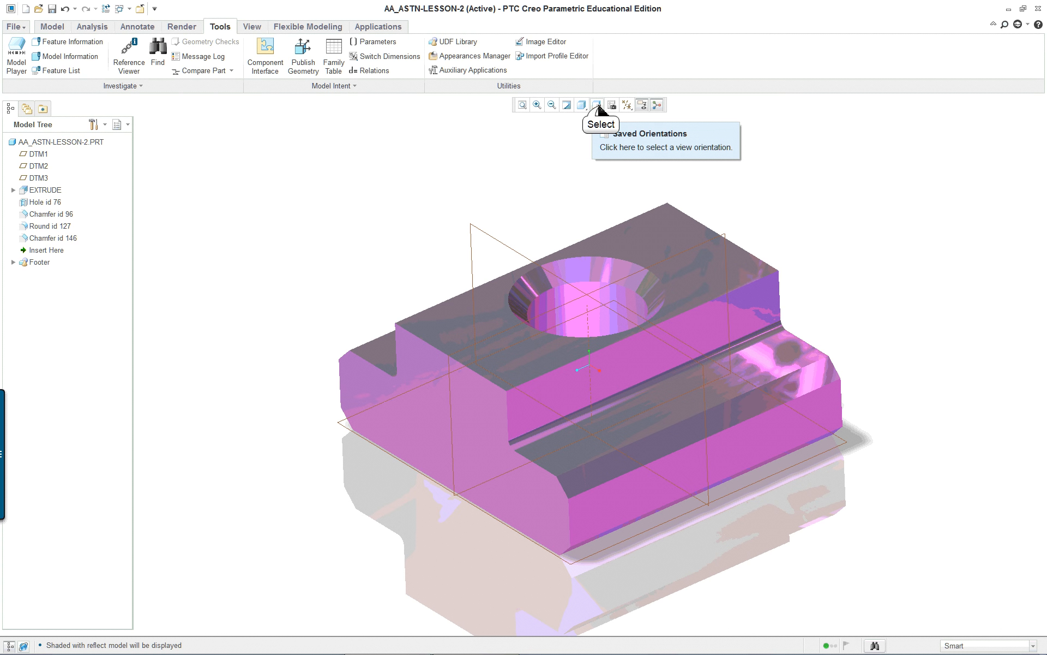
click(599, 107)
double_click(584, 105)
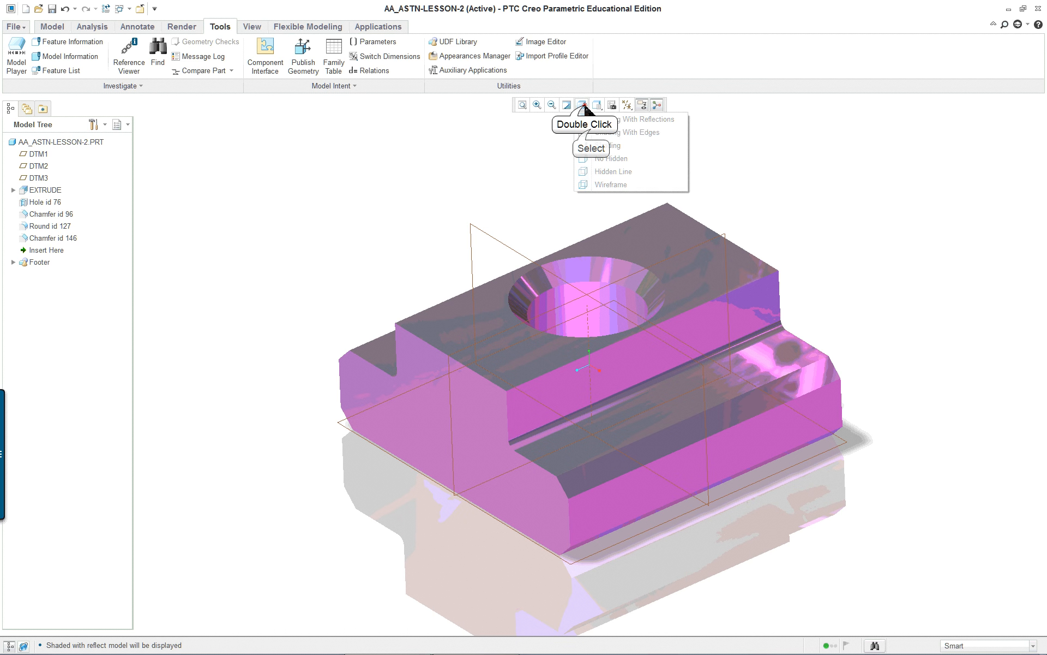
click(597, 132)
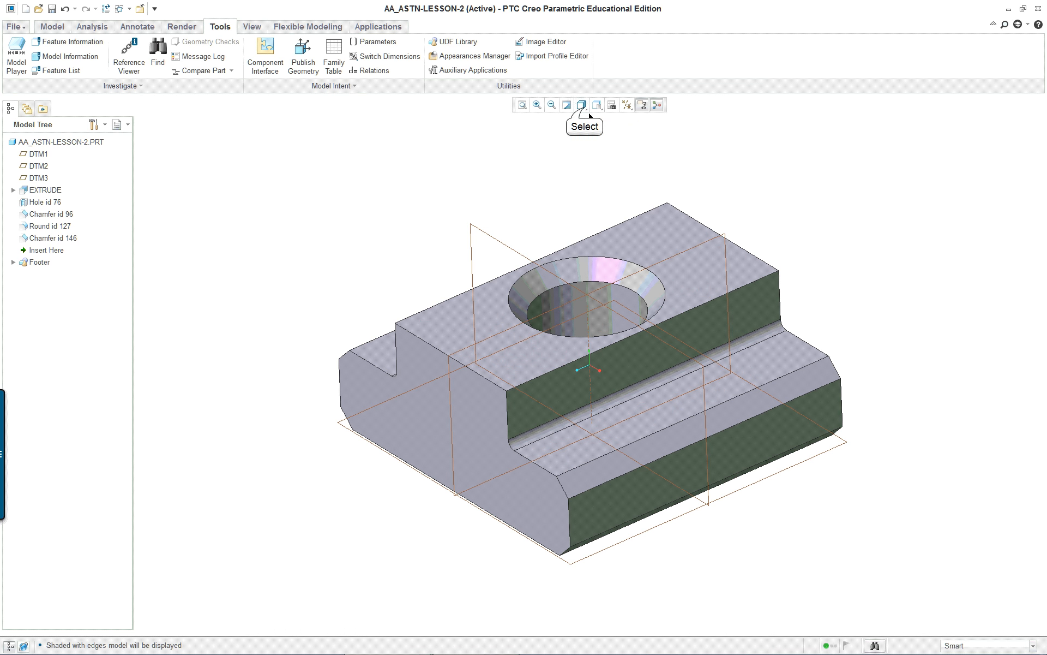
click(582, 107)
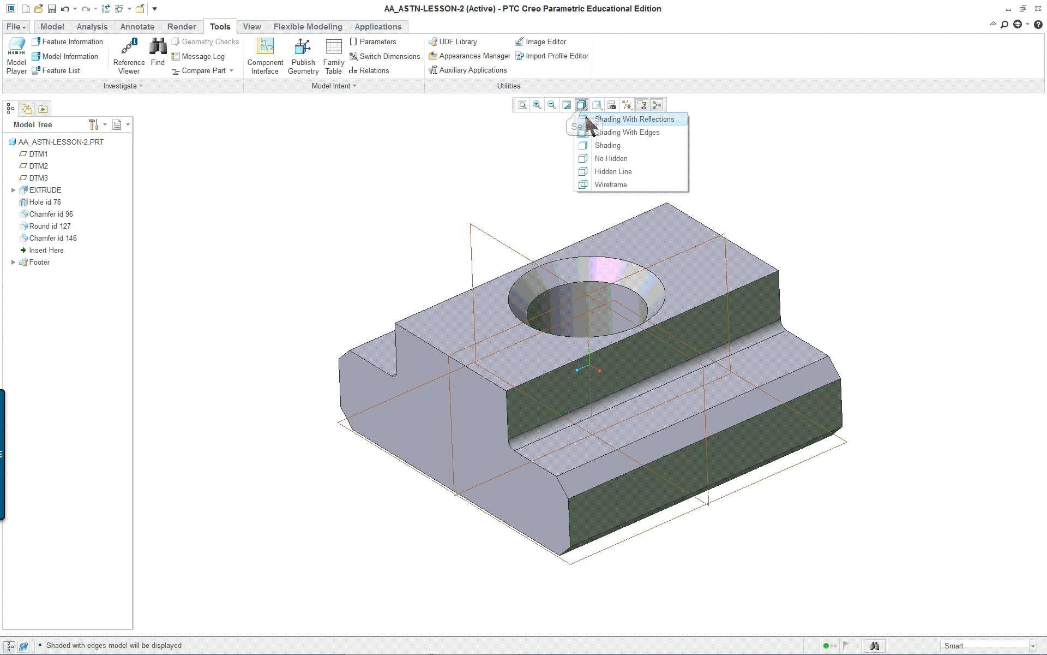
click(603, 185)
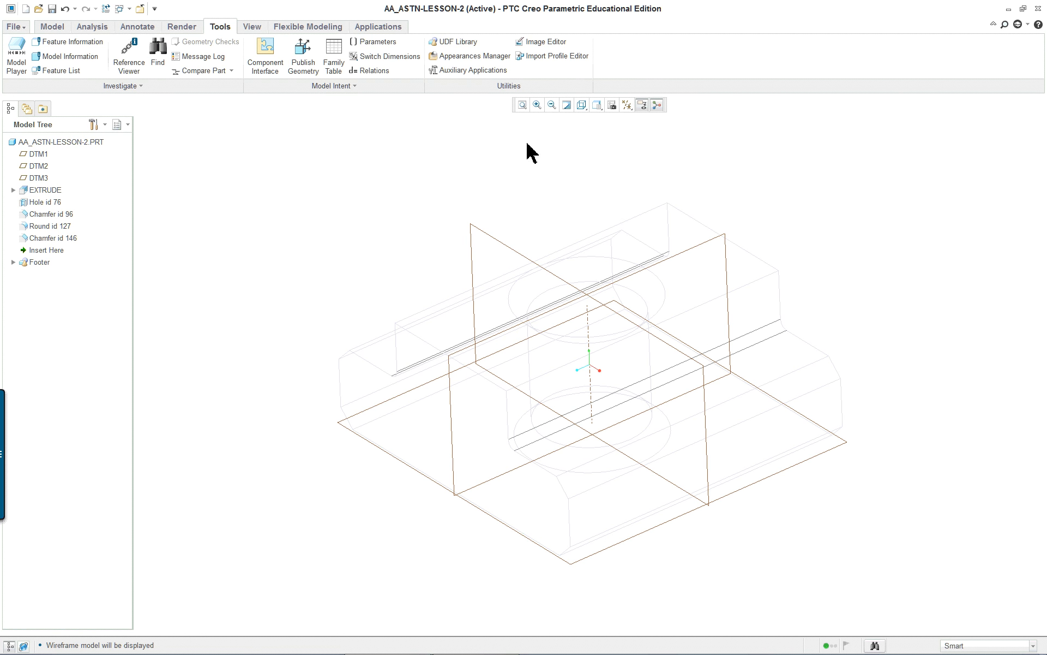
Set the model's display style to Shading, and change it to Shading With Edges
click(583, 105)
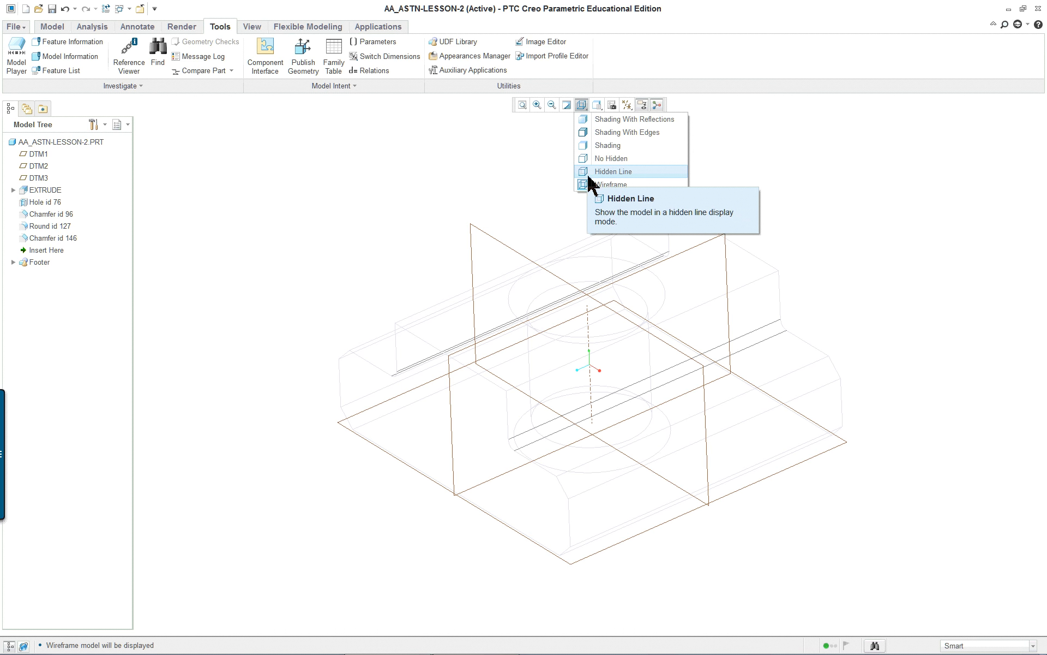
click(592, 145)
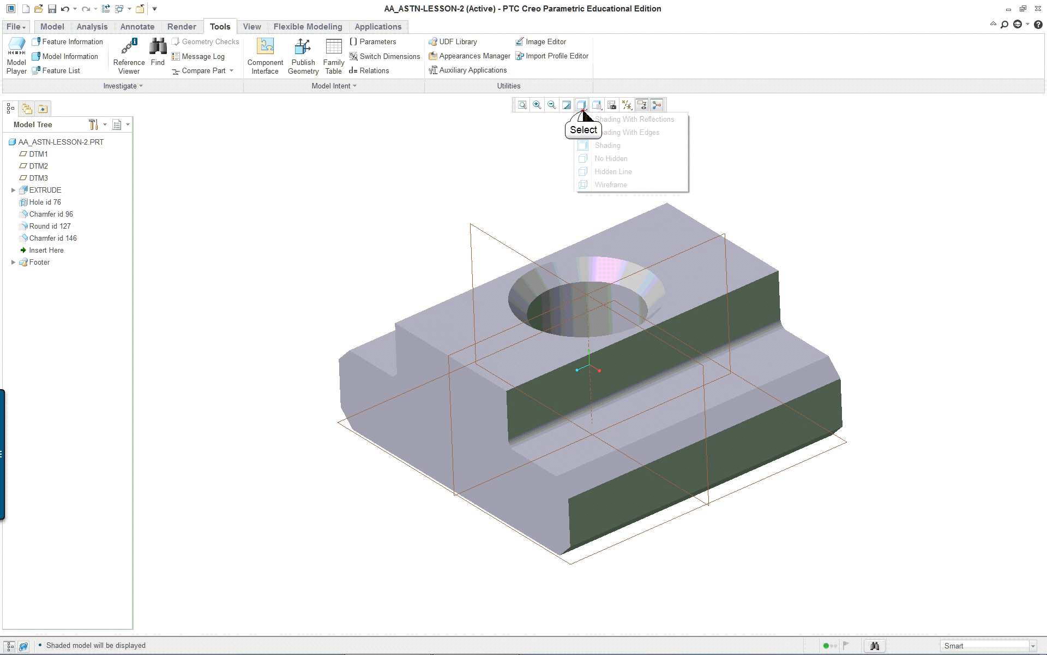
click(600, 133)
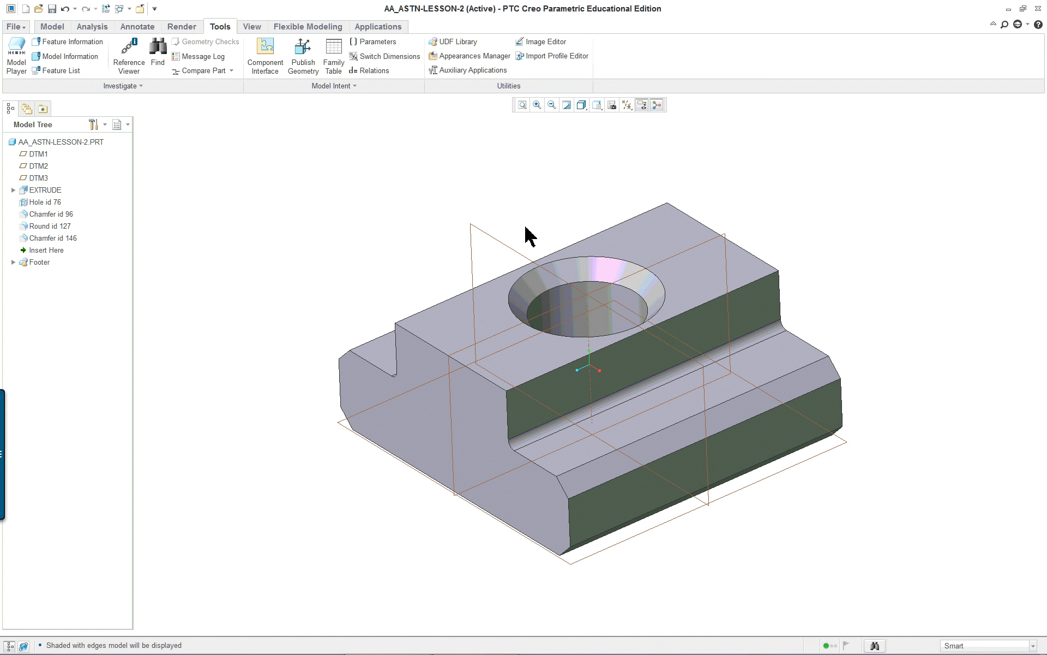
mouse_move(627, 290)
middle_down()
mouse_move(748, 238)
mouse_move(634, 265)
mouse_move(671, 257)
mouse_move(603, 257)
mouse_move(616, 274)
middle_up()
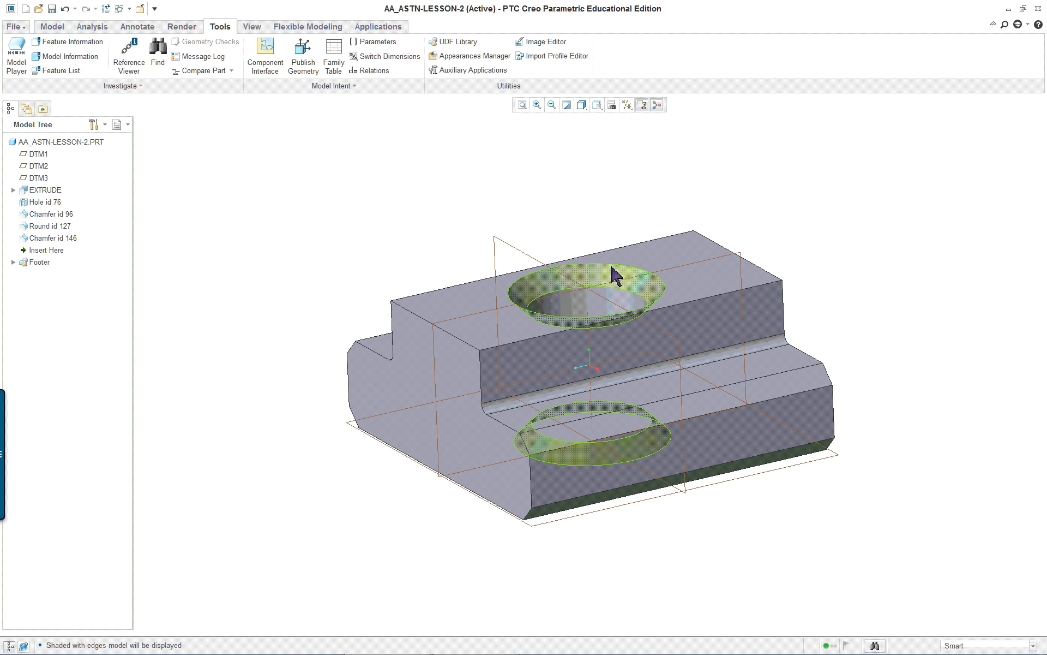
Switch to the Lesson 2 PDF in Adobe Acrobat, look ahead to the Help Center section, and return to Creo Parametric
key(alt+Tab)
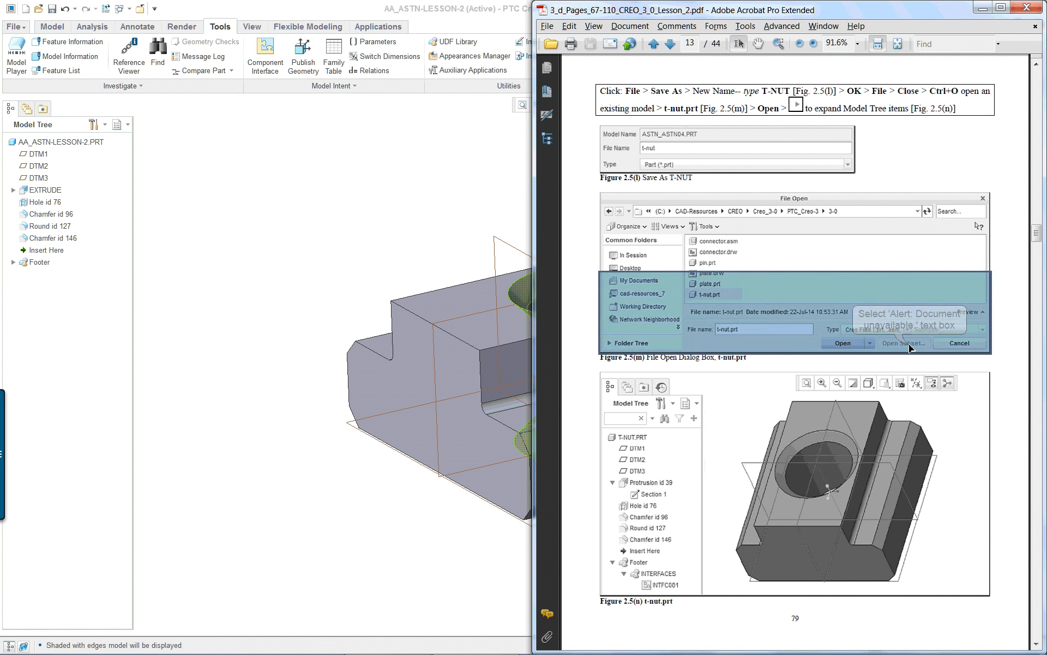
scroll(910, 345, down, 3)
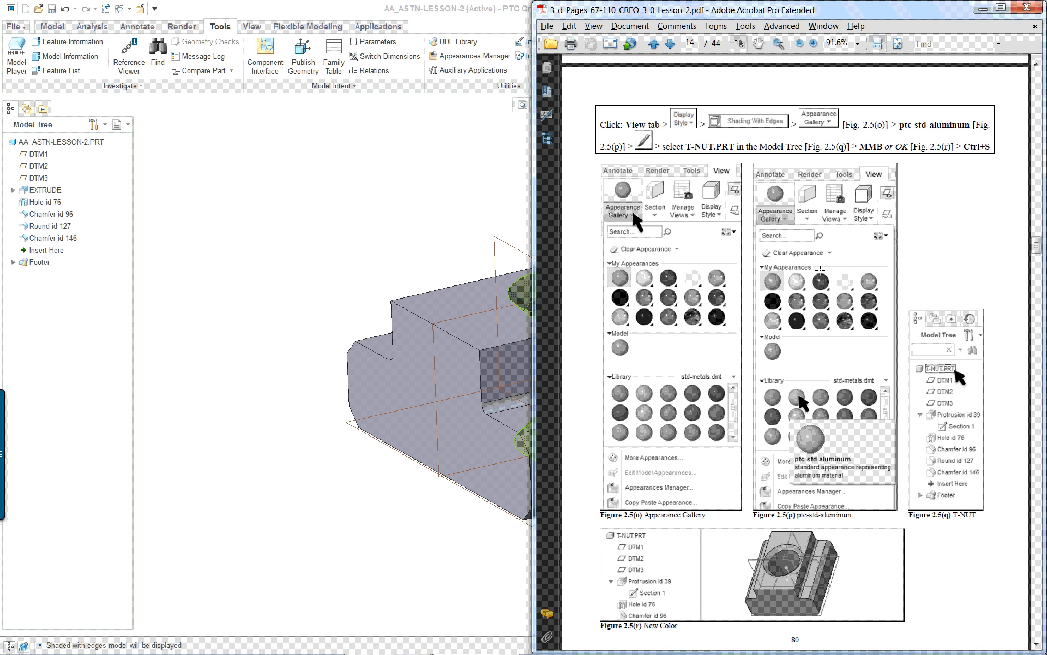
scroll(809, 278, down, 5)
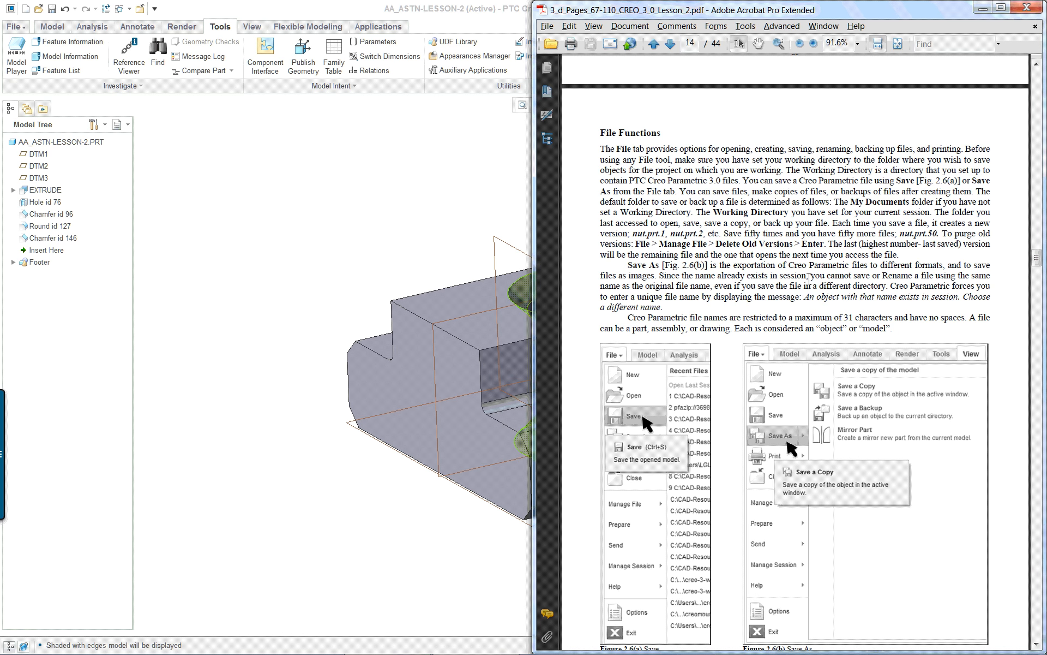
scroll(809, 278, down, 5)
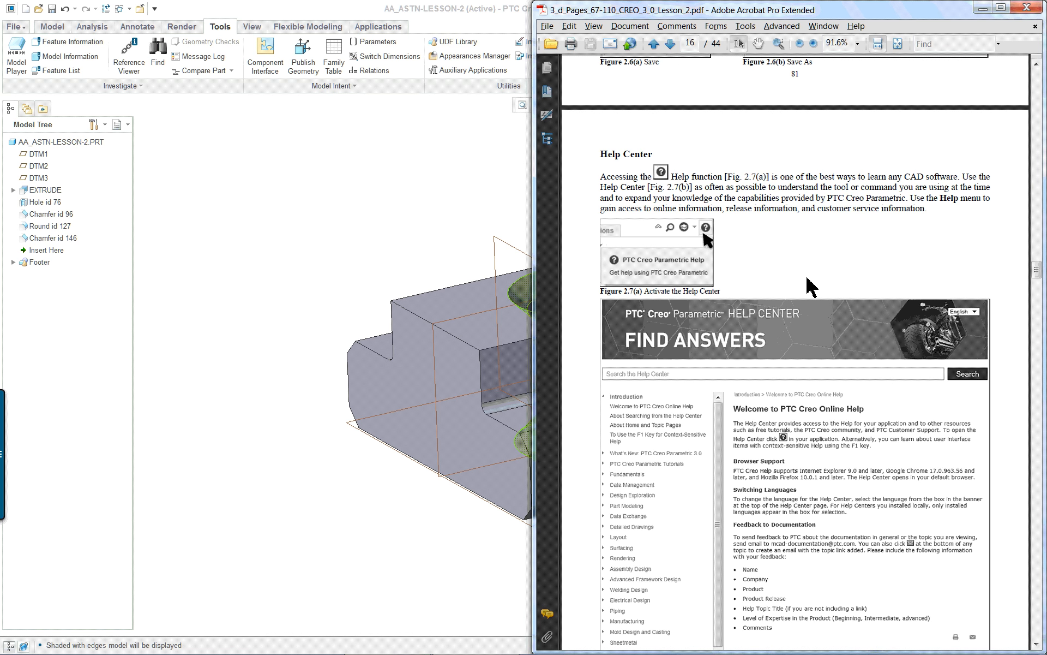
click(443, 186)
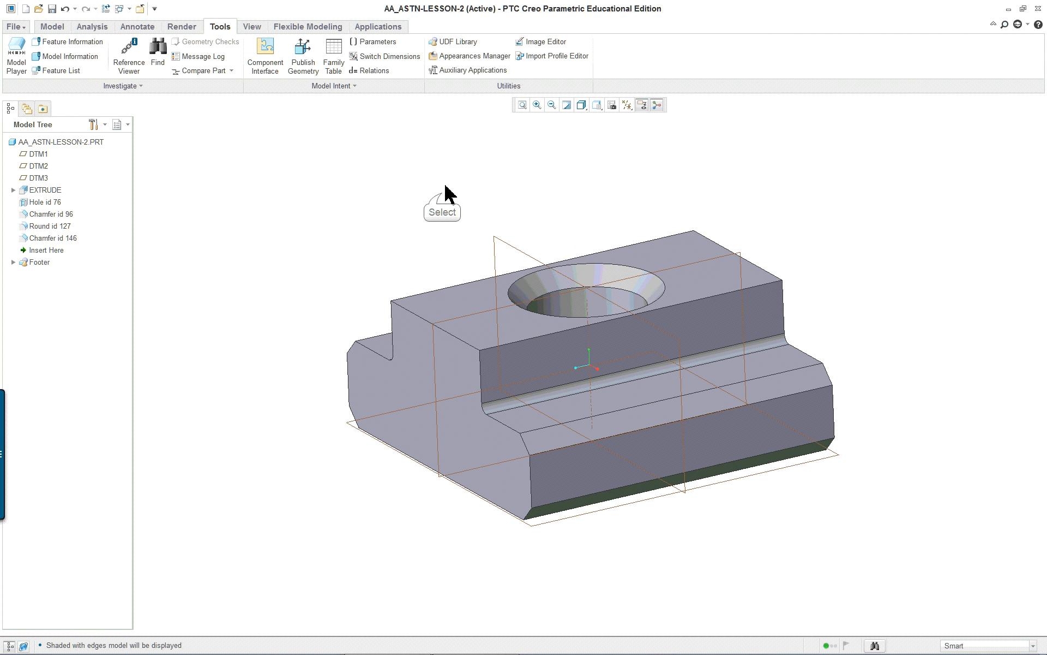
Open the PTC Creo Parametric Help Center, close the Acrobat Learn & Support browser tab, and view the list of help topics
click(1038, 25)
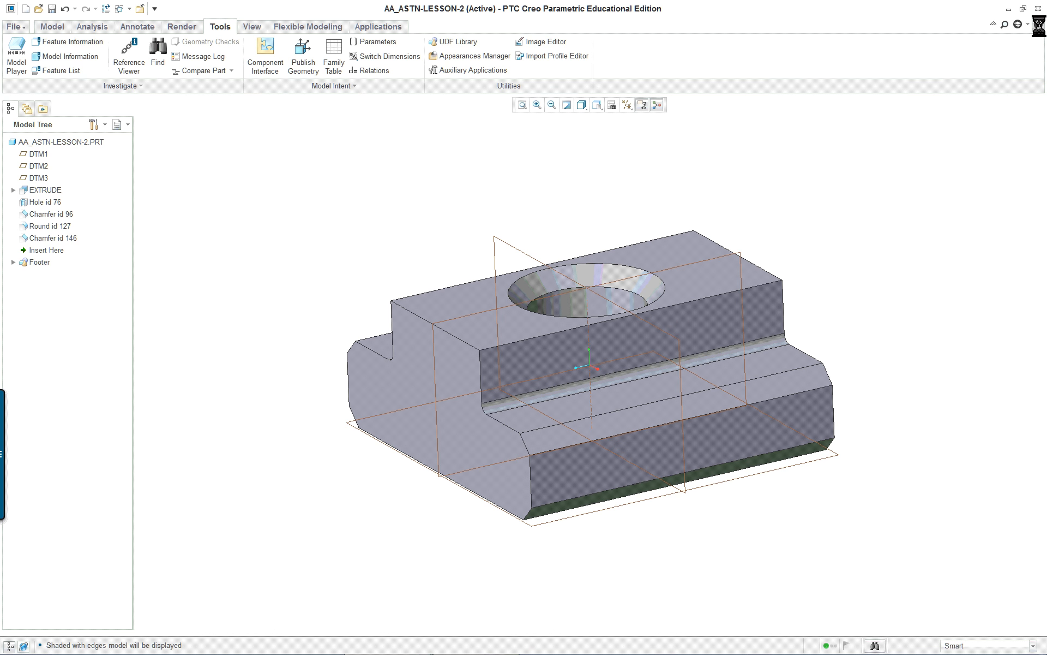
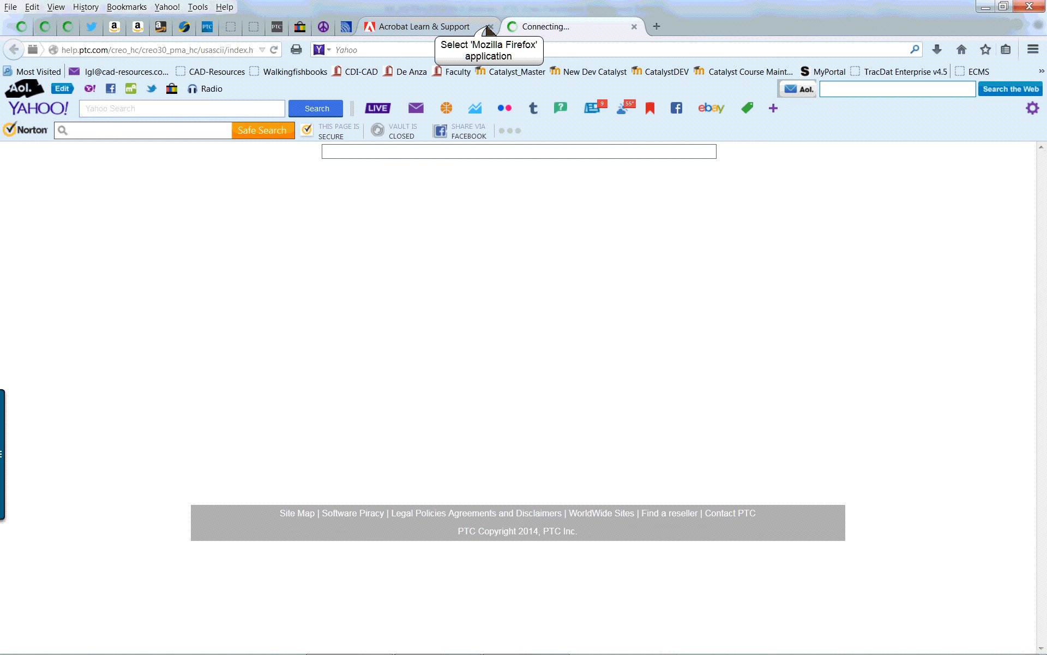
click(490, 27)
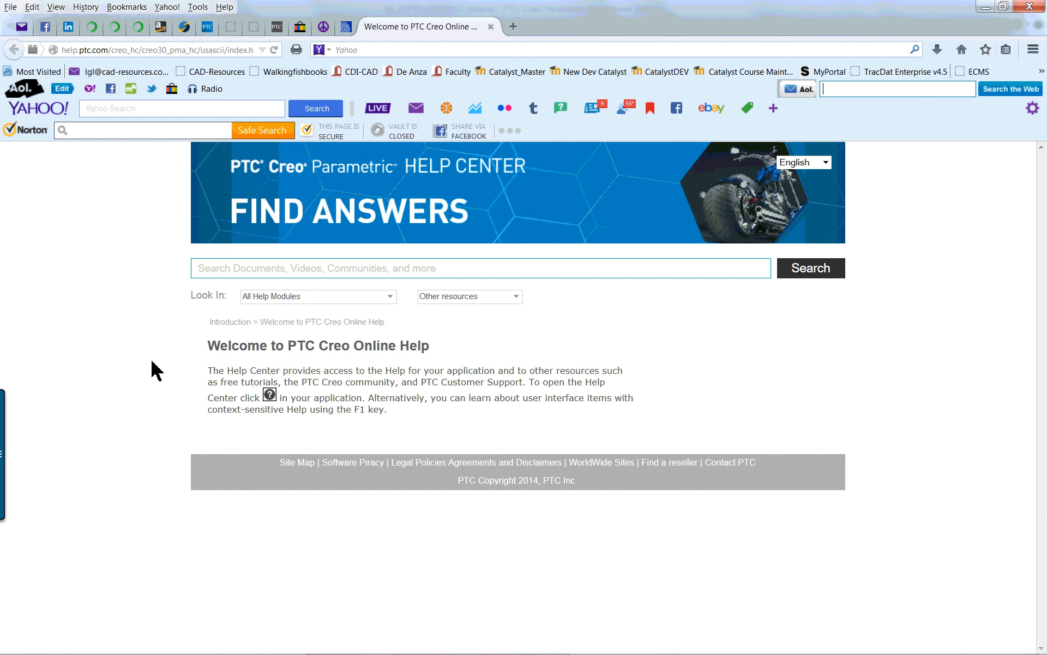
scroll(150, 360, down, 3)
scroll(150, 368, down, 2)
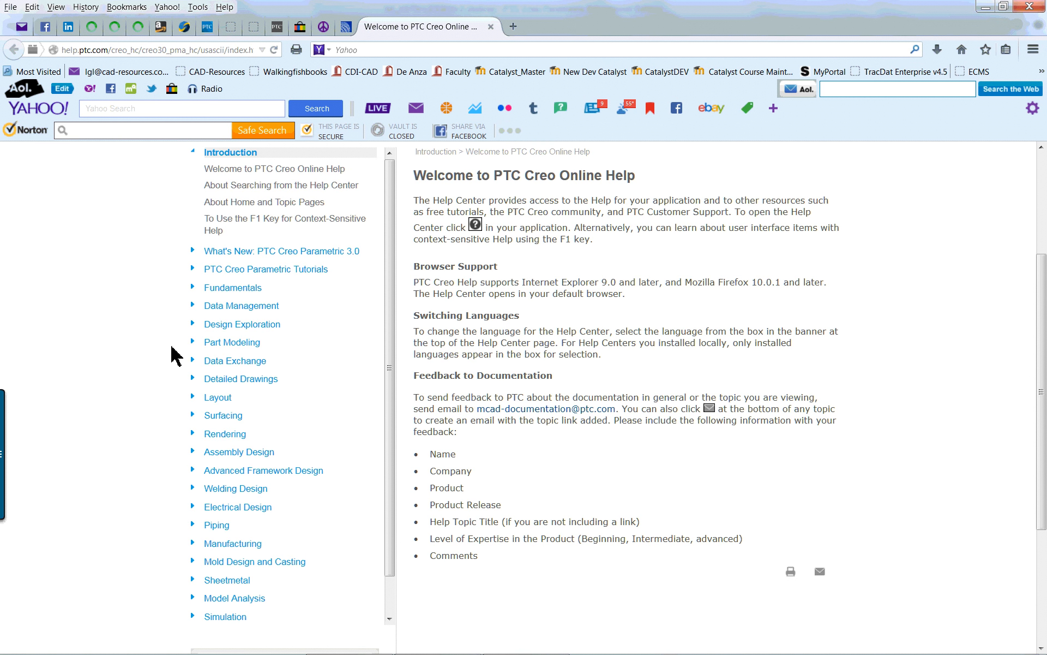
Open the Part Modeling help section and look through the Tasks for Part table on its Part Overview page
click(236, 344)
click(235, 362)
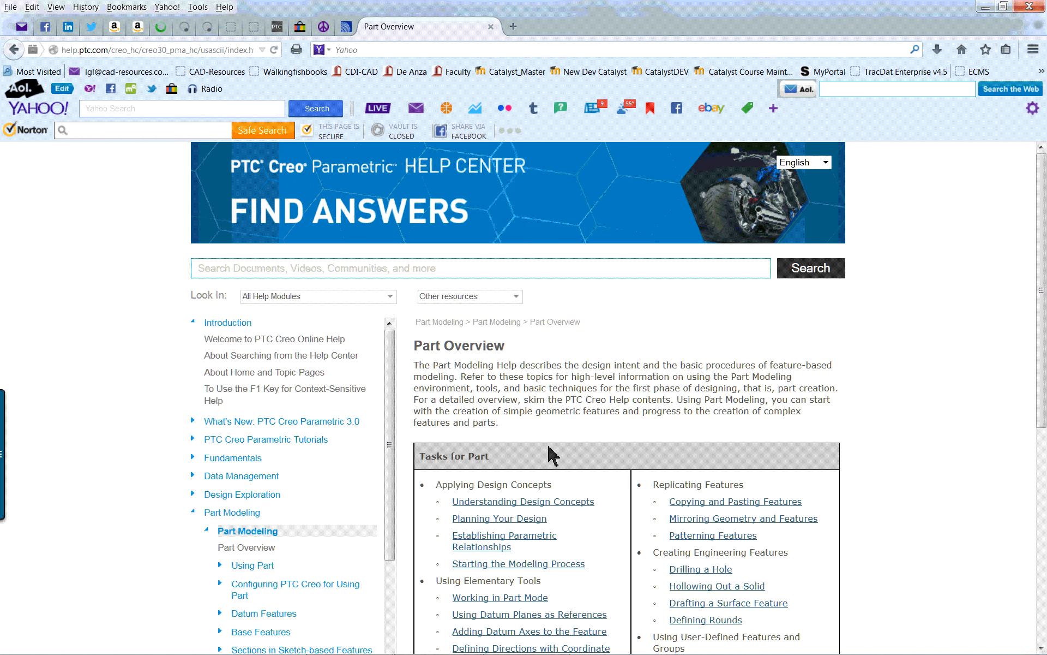
scroll(550, 453, down, 3)
scroll(550, 452, down, 5)
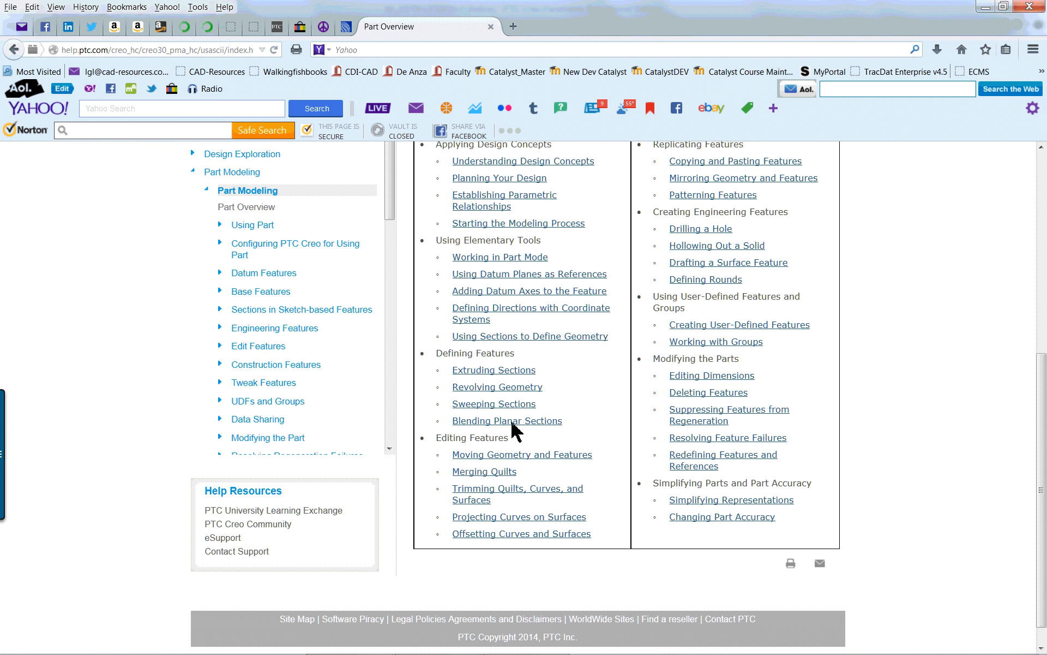
scroll(509, 344, up, 2)
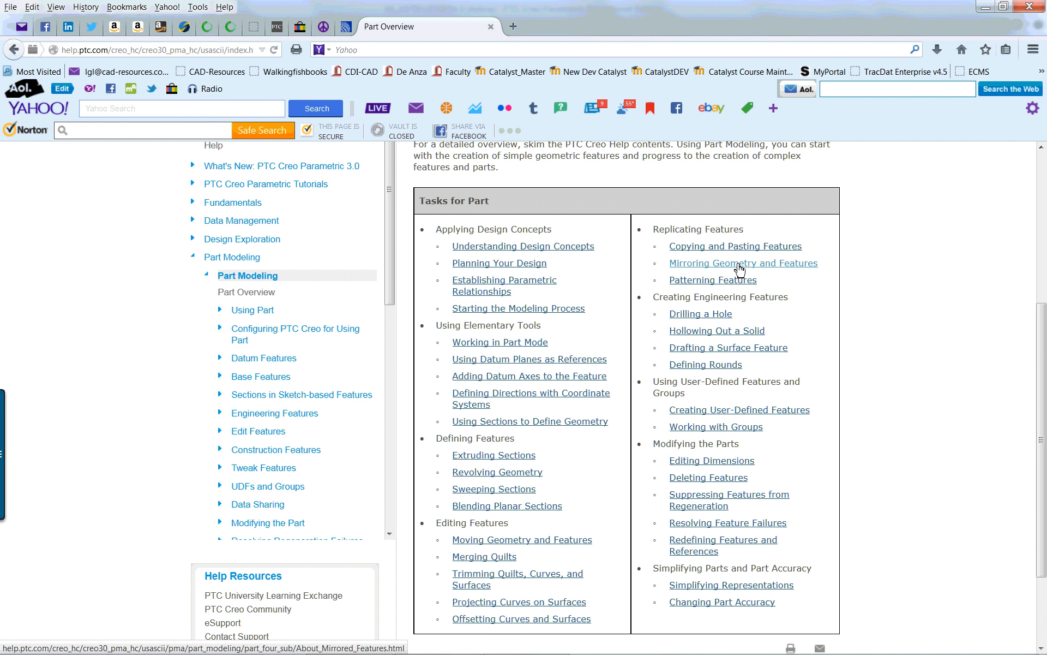
Open the Patterning Features help topic and read through the pattern types down to the related topics
click(726, 281)
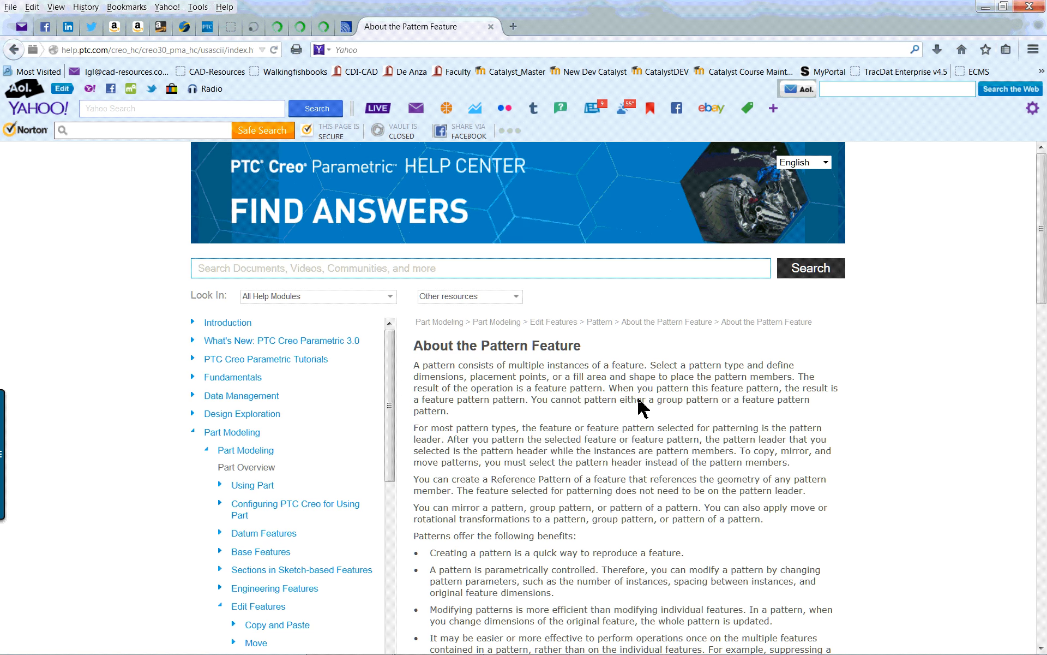
scroll(619, 402, down, 8)
scroll(600, 389, down, 9)
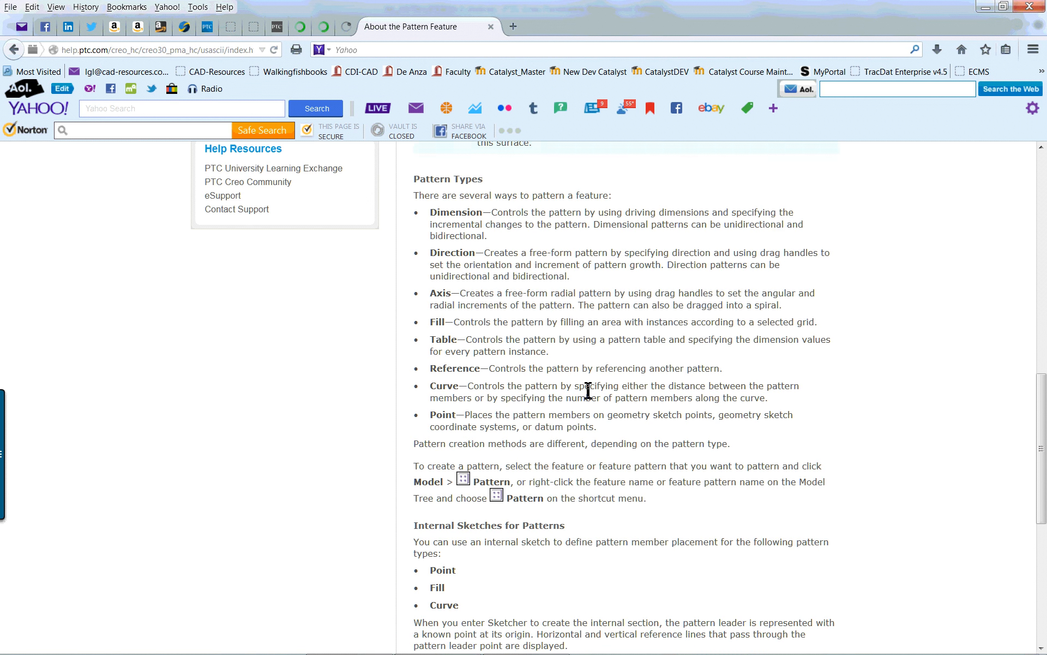
scroll(585, 389, down, 2)
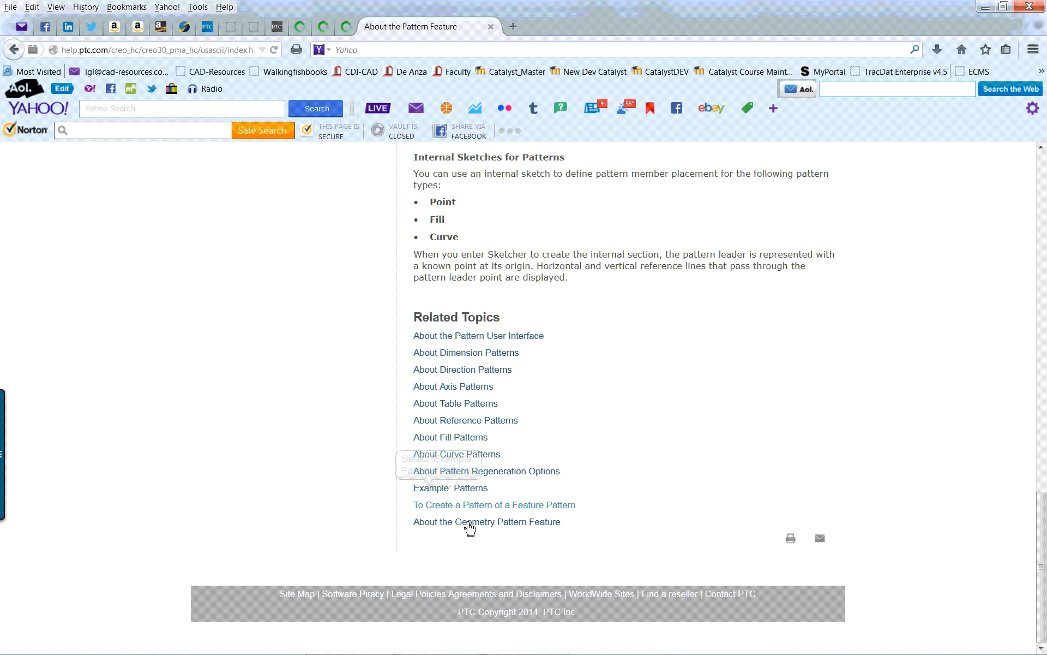
Open the Example: Patterns topic and examine its linear and rotational pattern illustrations
click(439, 488)
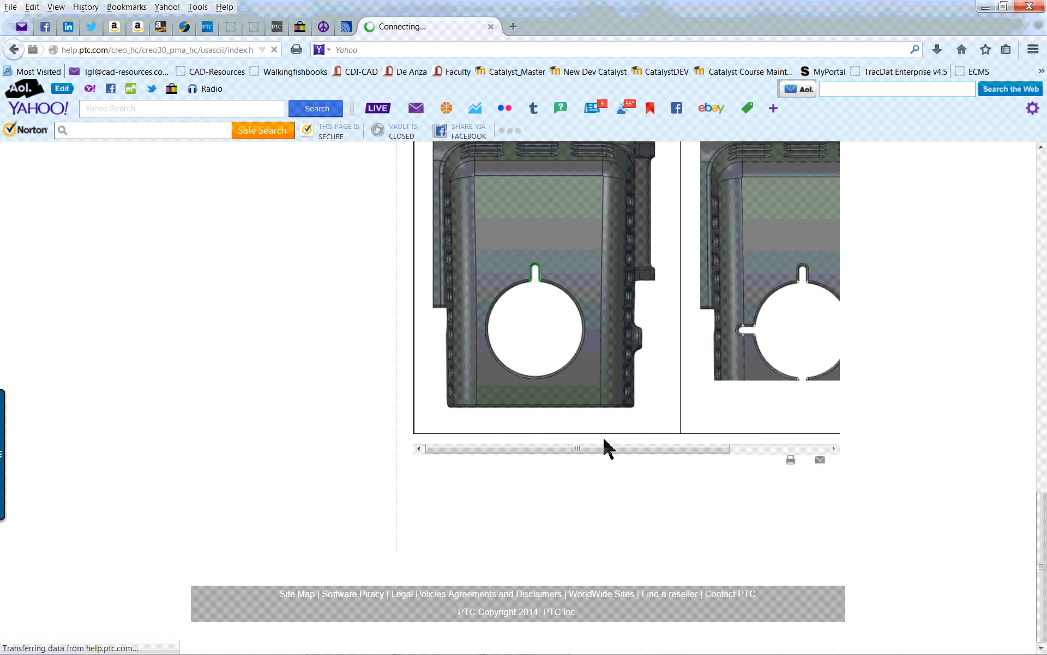
scroll(608, 449, down, 3)
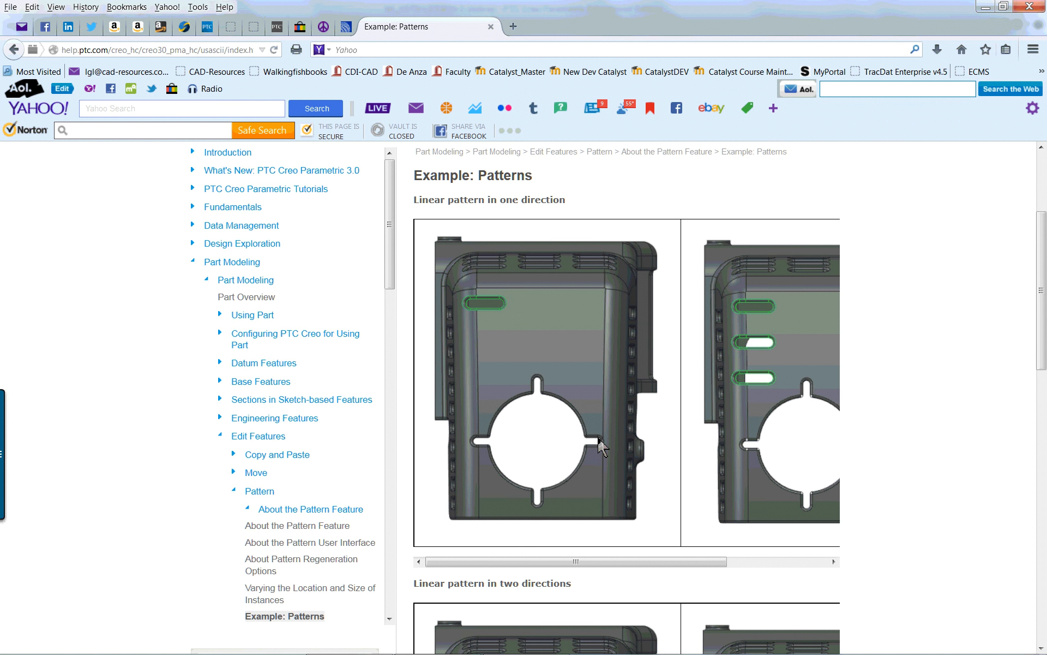
scroll(535, 381, down, 15)
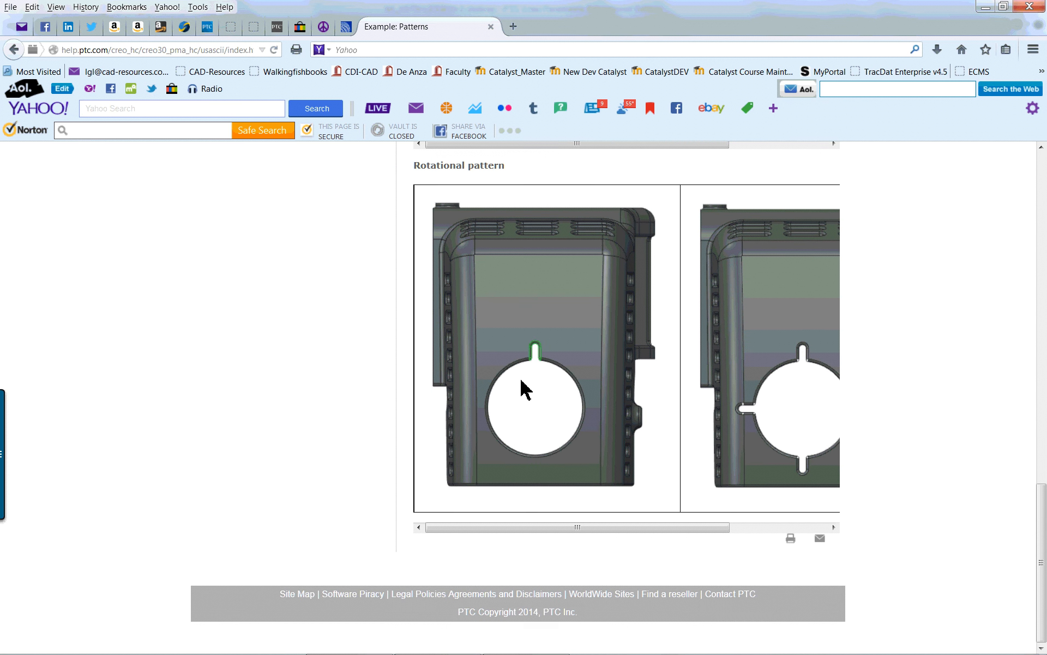
scroll(528, 390, up, 15)
scroll(523, 388, up, 3)
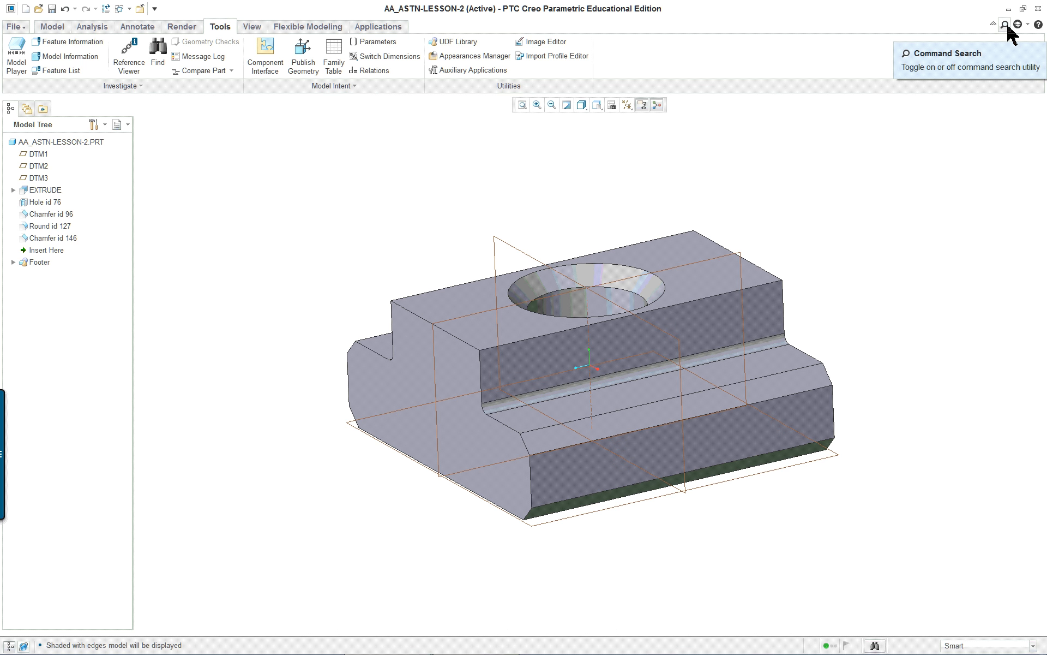
Search the commands for "shade" and run Temporary Shade on the T-nut
click(1007, 26)
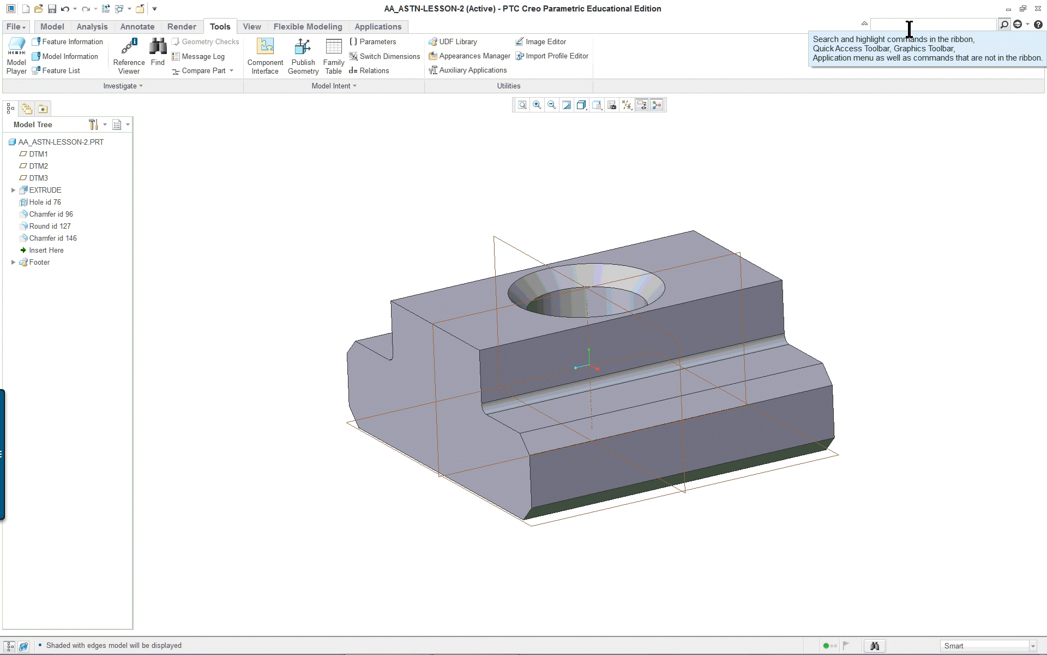
text(shade)
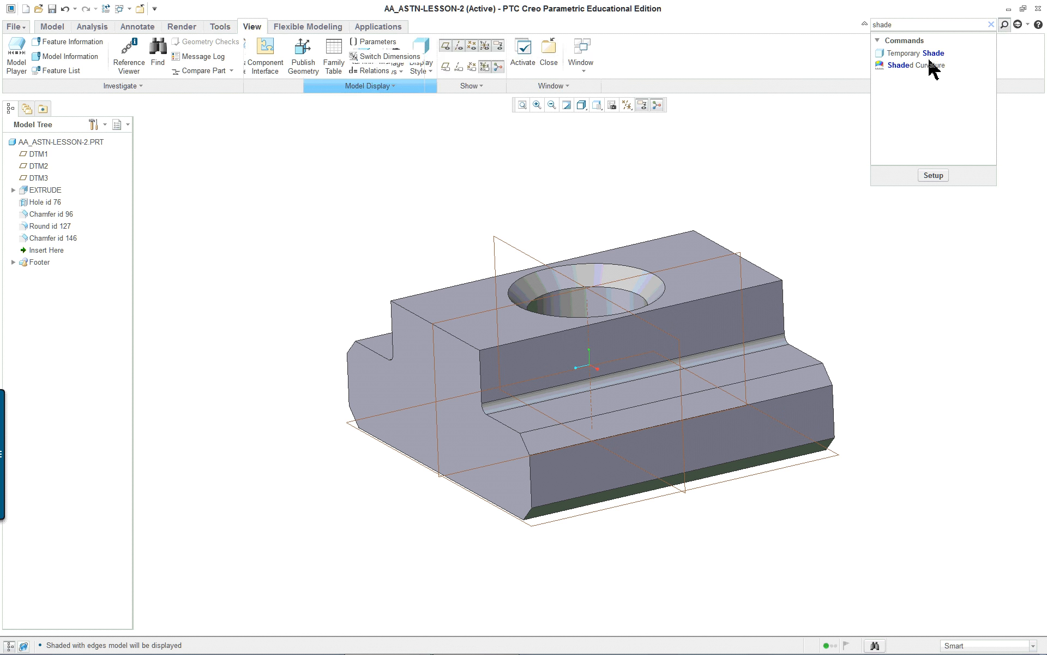
mouse_move(899, 70)
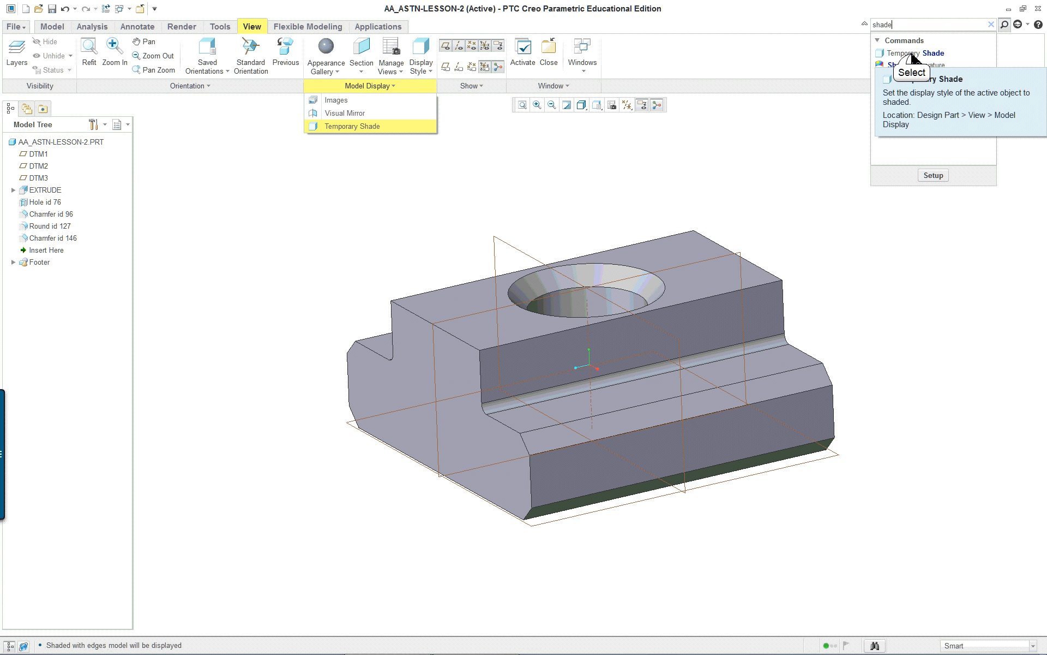
click(912, 57)
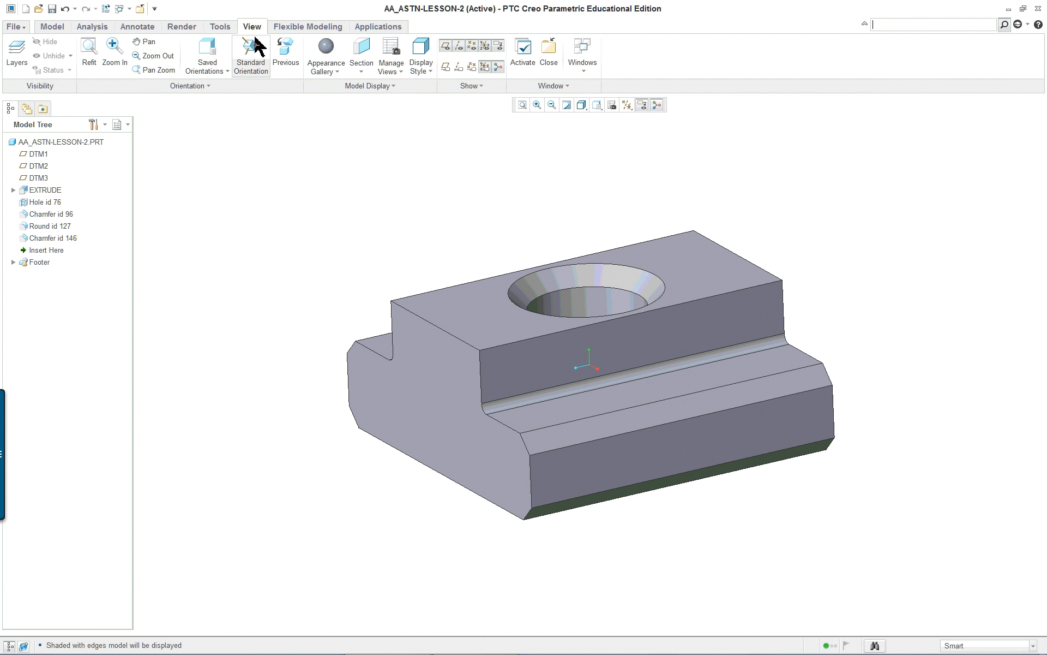
Run Temporary Shade from the model display commands, spin the T-nut, and repaint the graphics window
click(392, 86)
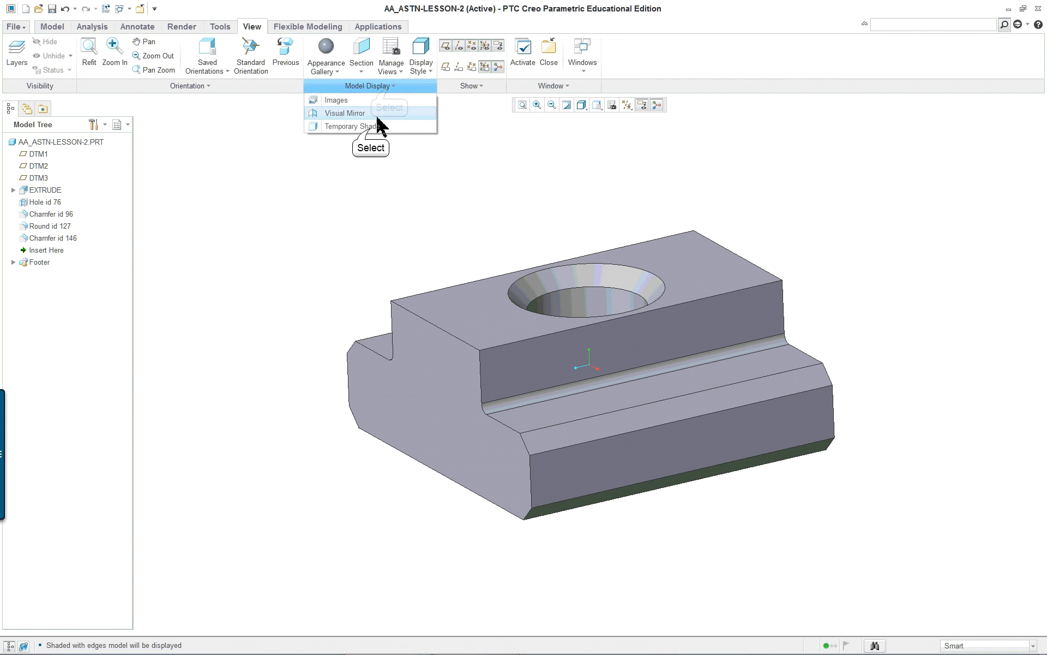
click(363, 126)
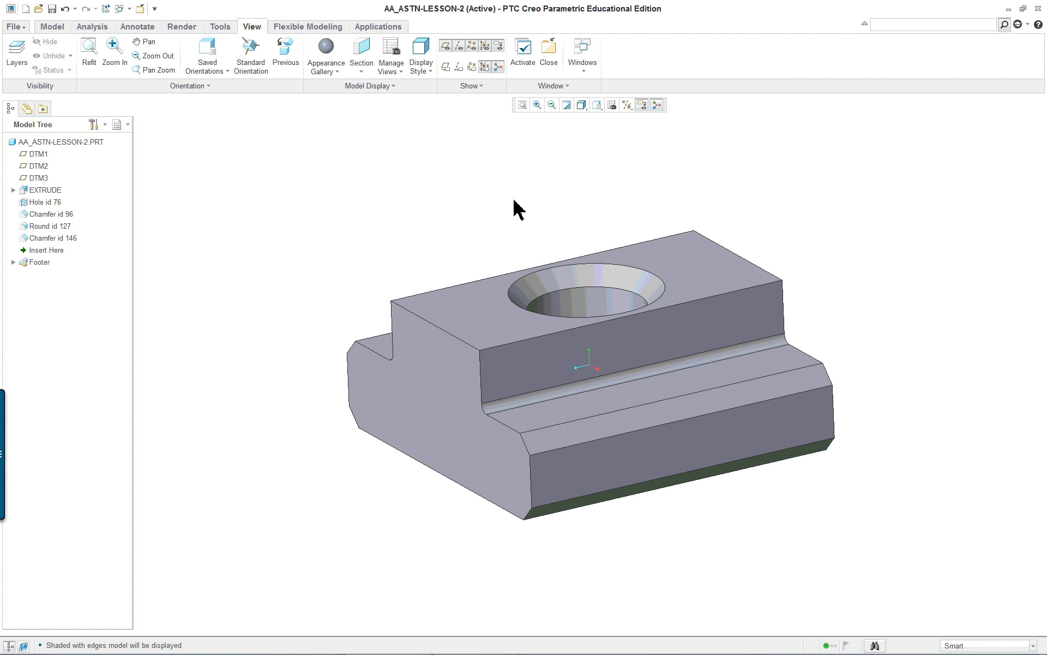
mouse_move(516, 209)
middle_down()
mouse_move(567, 203)
mouse_move(528, 222)
middle_up()
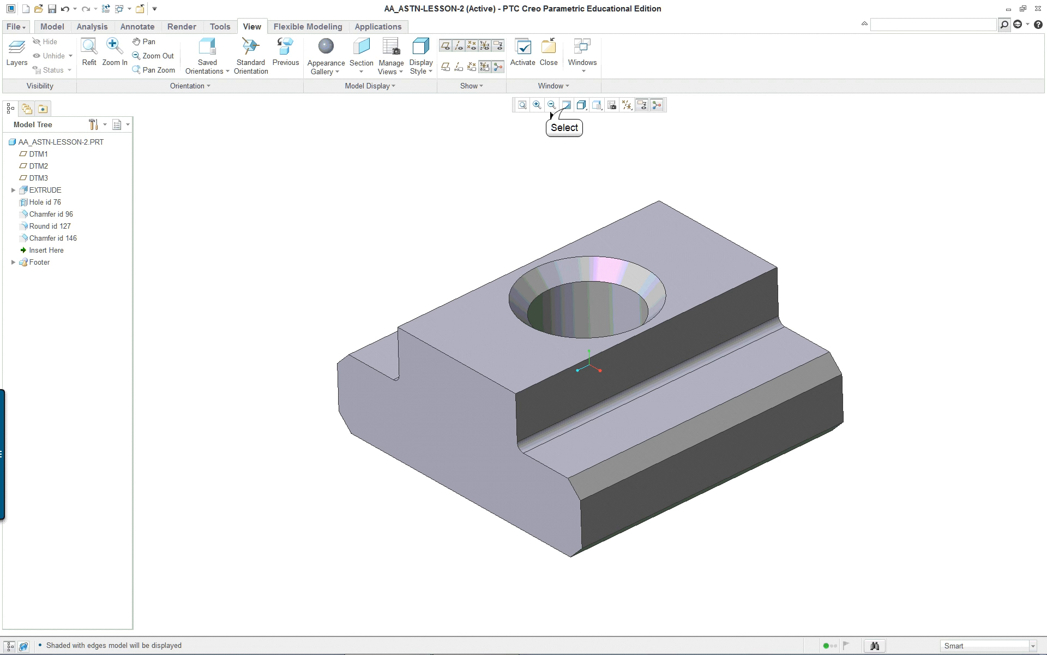
click(566, 107)
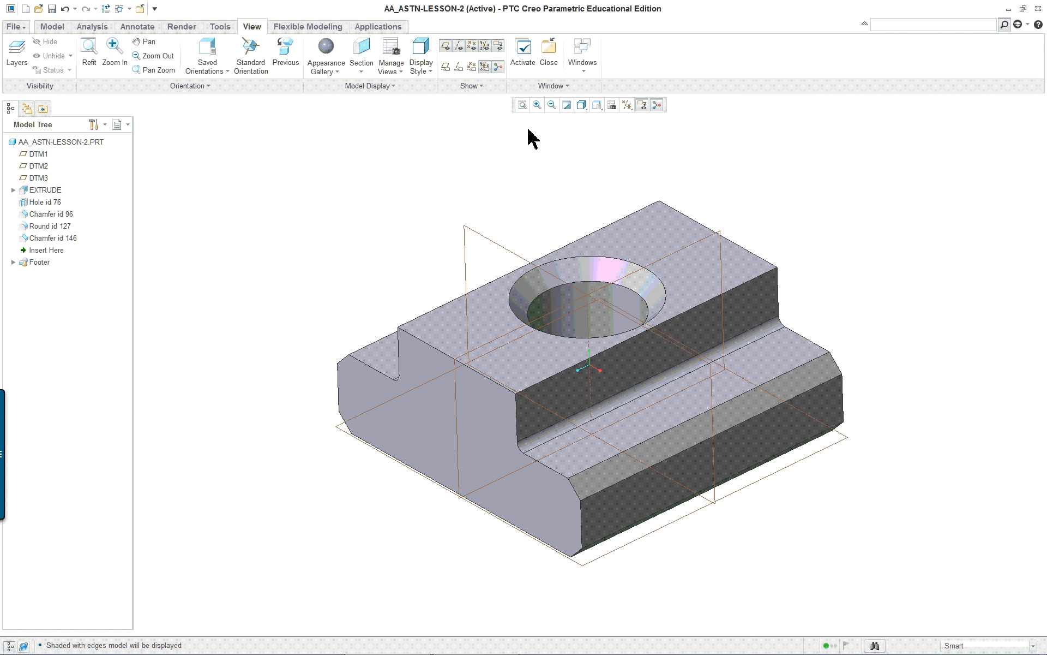
Turn on the name tags for the datum planes, axes and points, and spin the part to inspect them
click(458, 66)
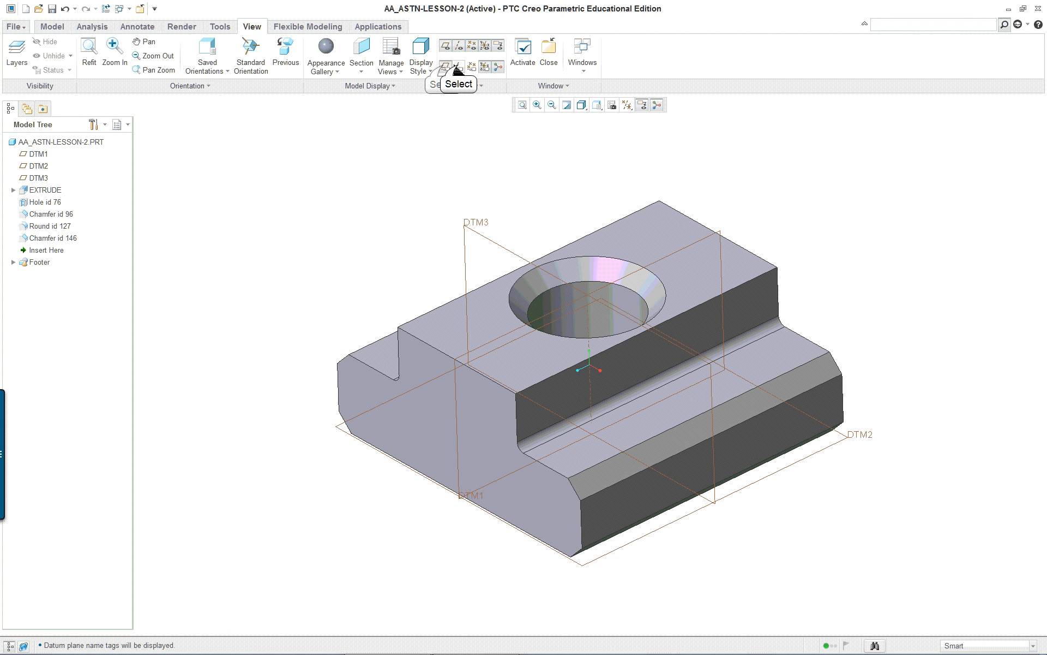
click(472, 66)
click(484, 66)
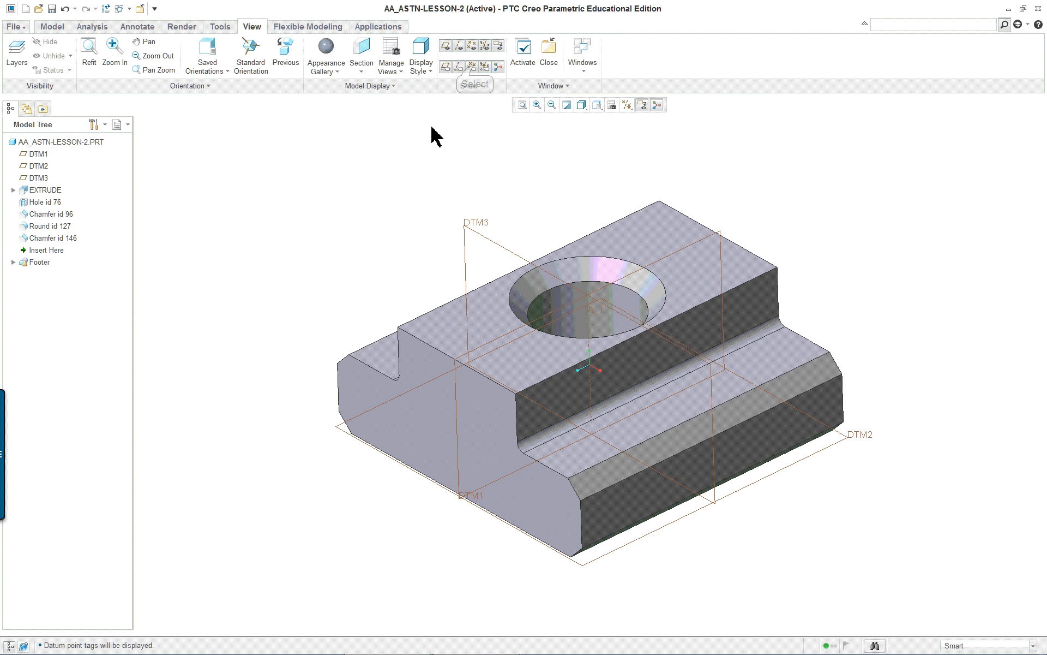
mouse_move(495, 197)
middle_down()
mouse_move(533, 159)
mouse_move(424, 206)
mouse_move(488, 165)
middle_up()
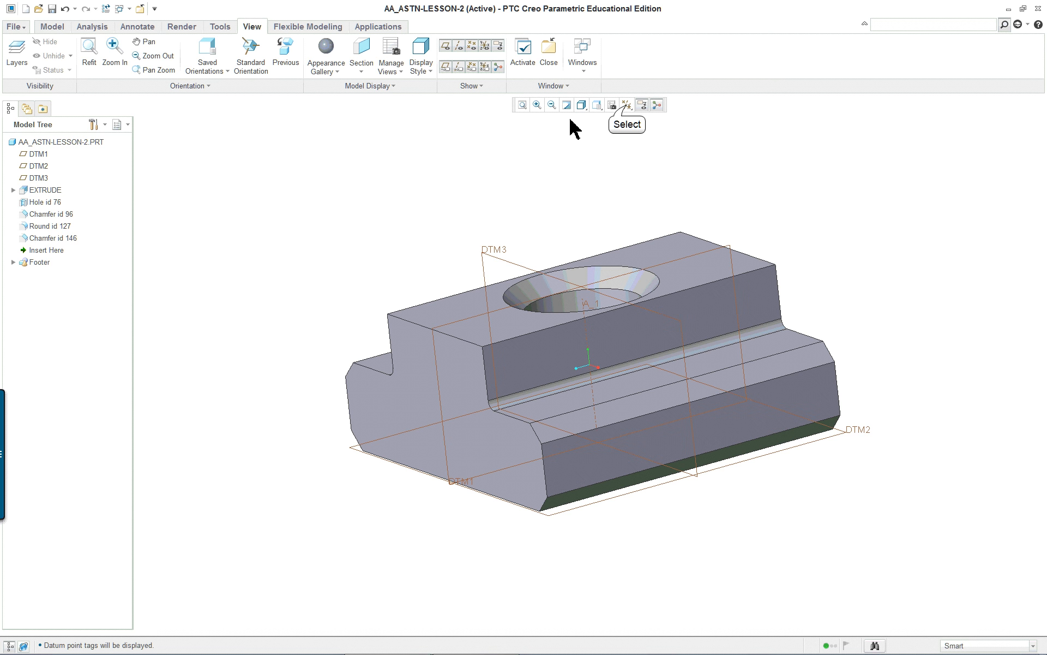
Review the datum display filters for axes, points, coordinate systems and planes
click(626, 105)
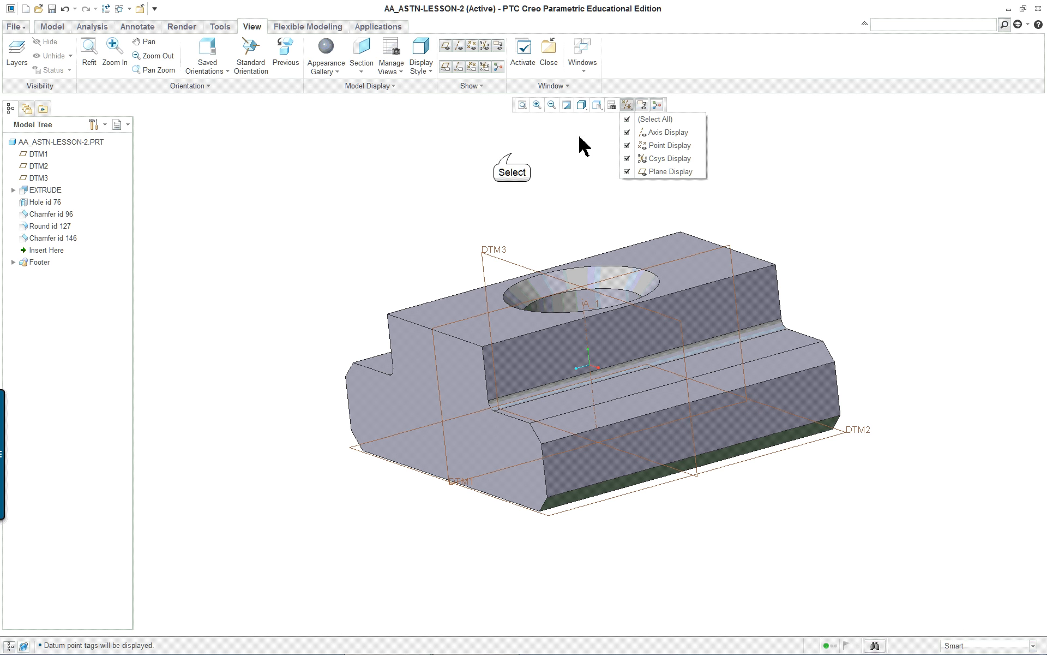
click(511, 152)
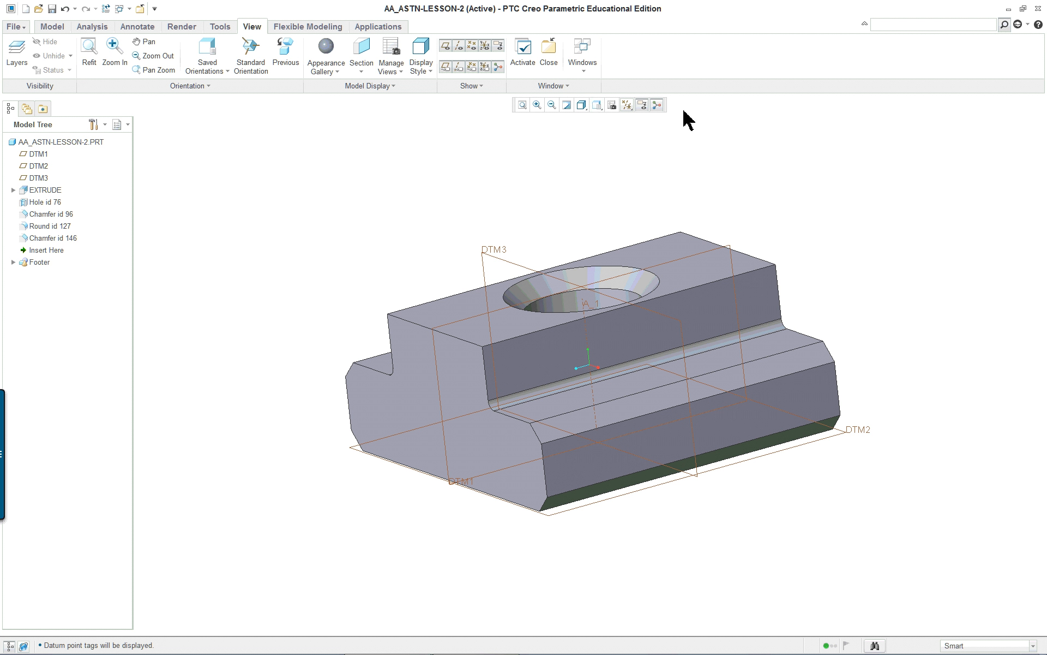
click(627, 105)
Switch to the Lesson 2 PDF in Adobe Acrobat and read from Help Center through Using Mouse Buttons to Manipulate the Model
key(alt+Tab)
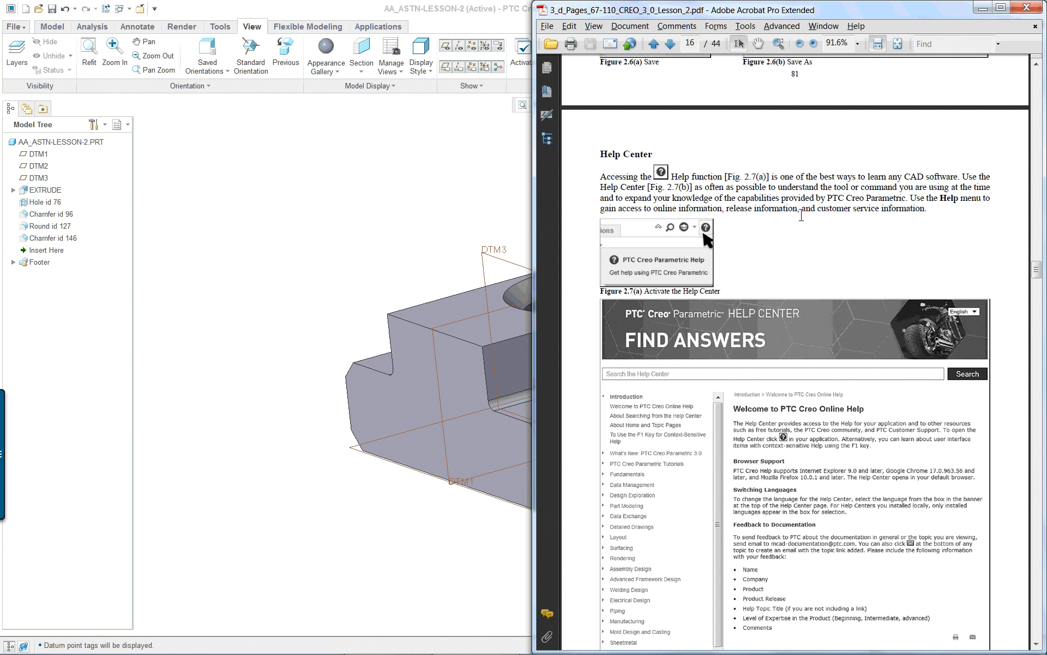
scroll(818, 248, down, 10)
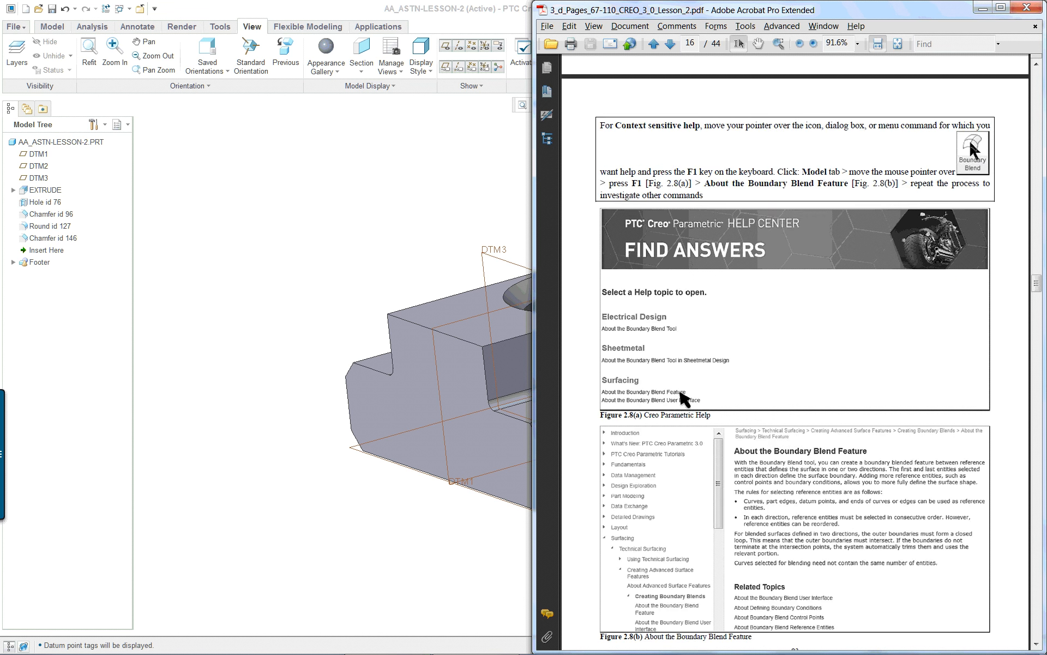
scroll(811, 240, down, 10)
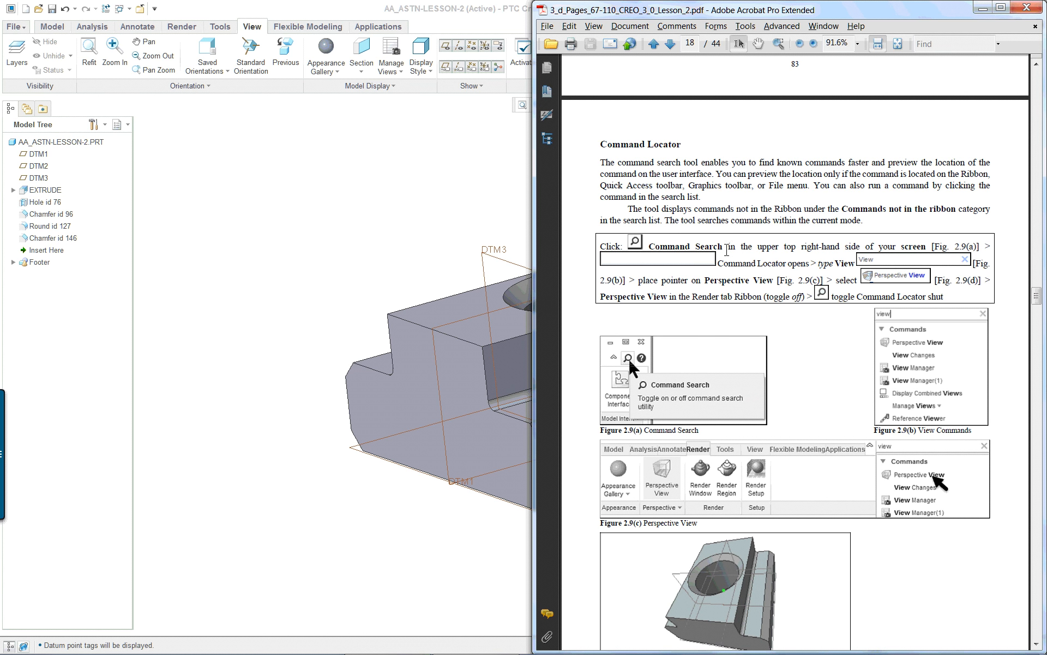
scroll(681, 240, down, 10)
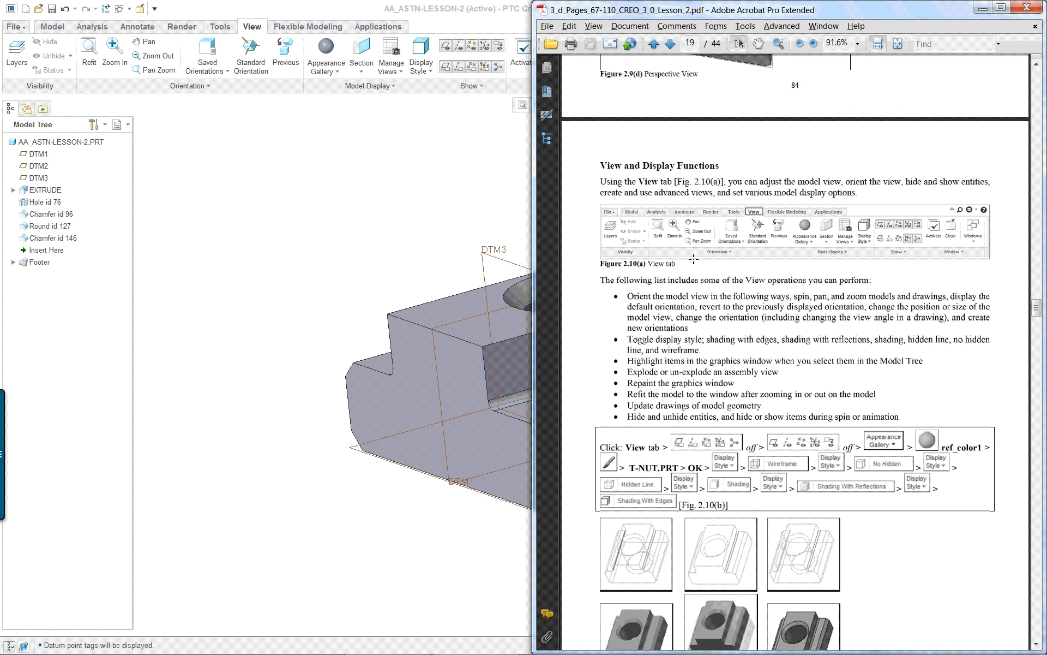
scroll(693, 259, down, 1)
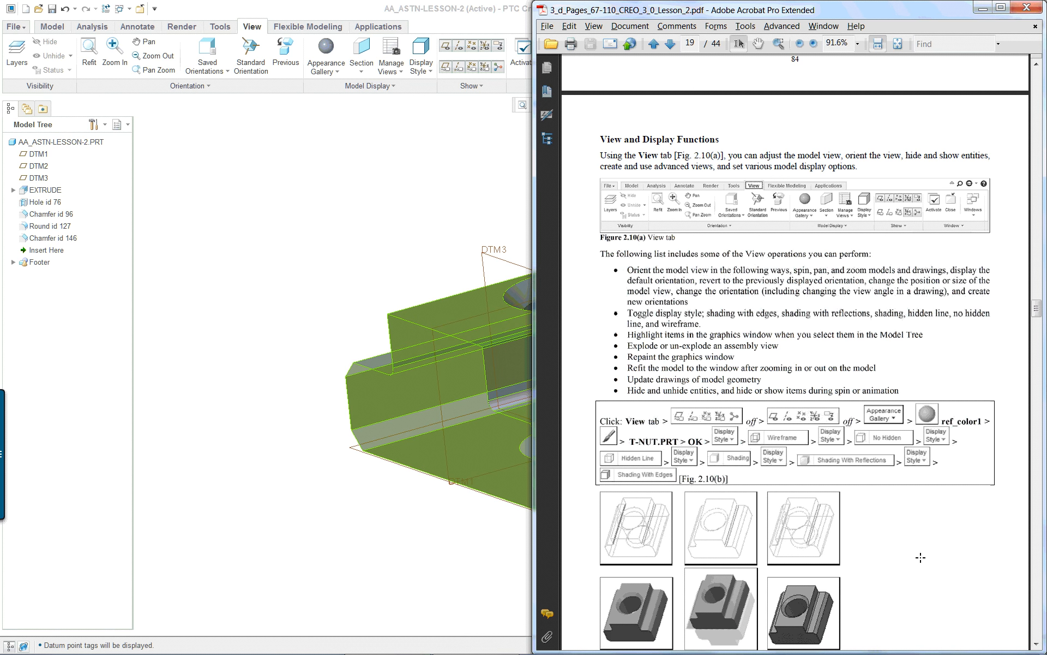
scroll(884, 545, down, 9)
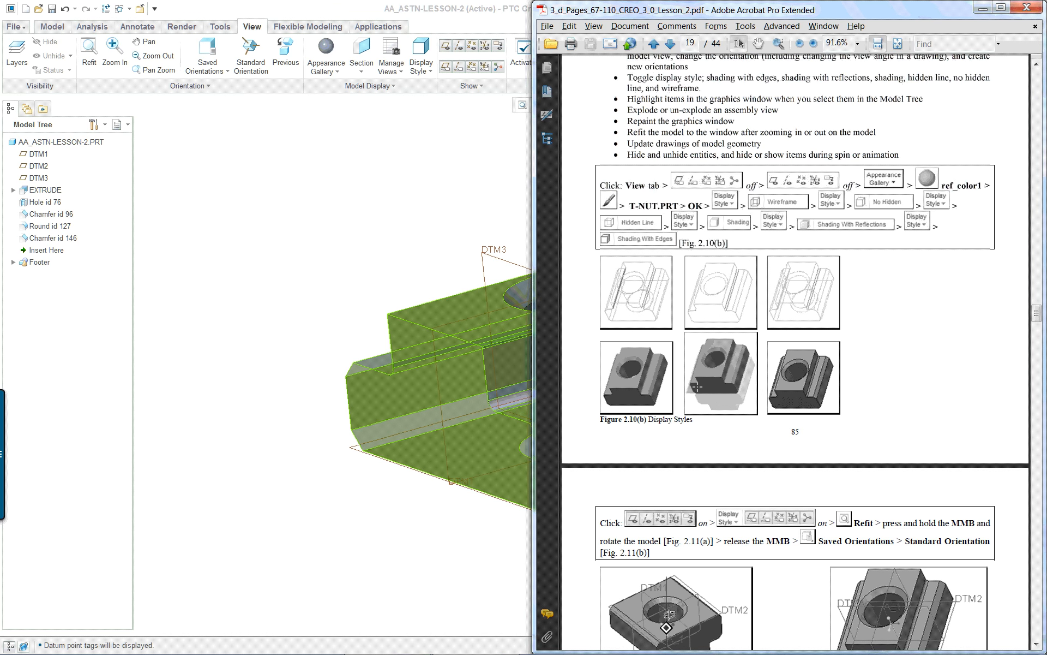
scroll(695, 390, down, 15)
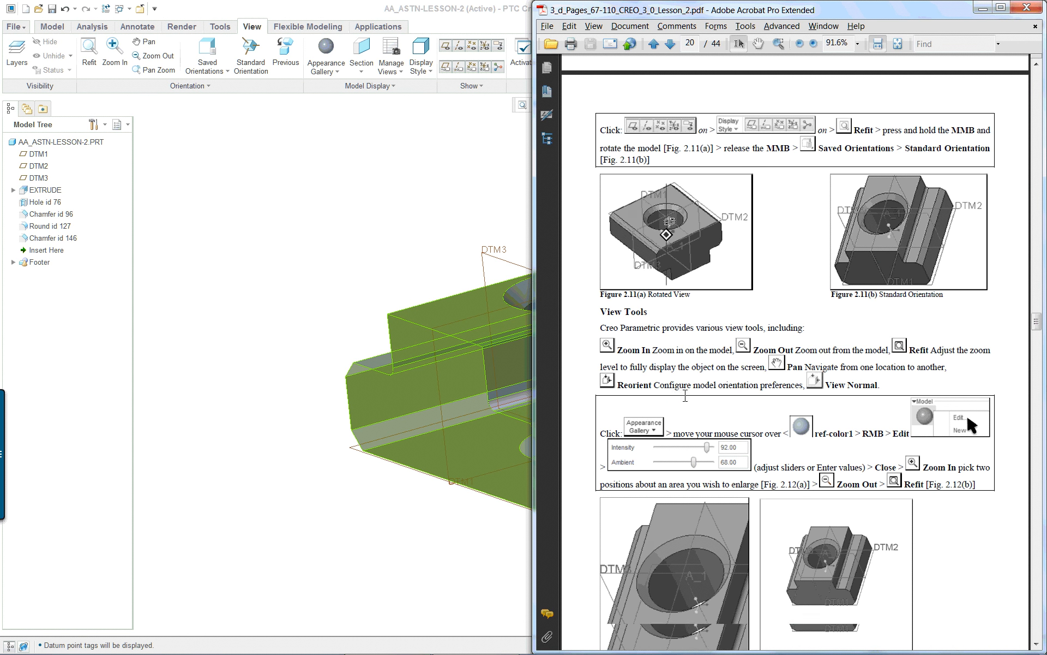
scroll(685, 396, down, 2)
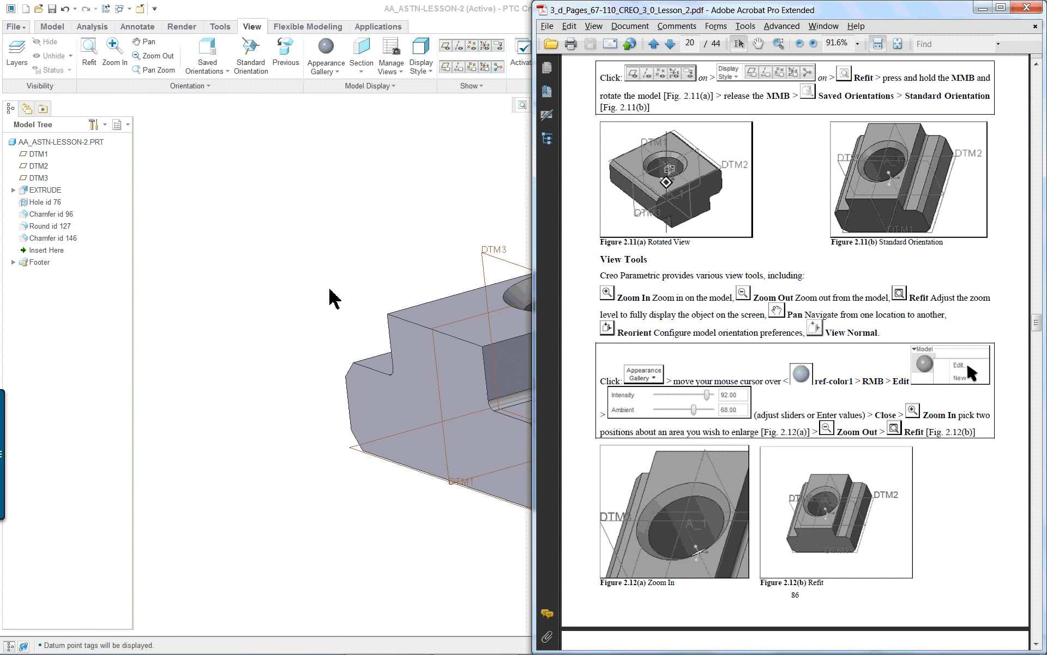
scroll(796, 349, down, 8)
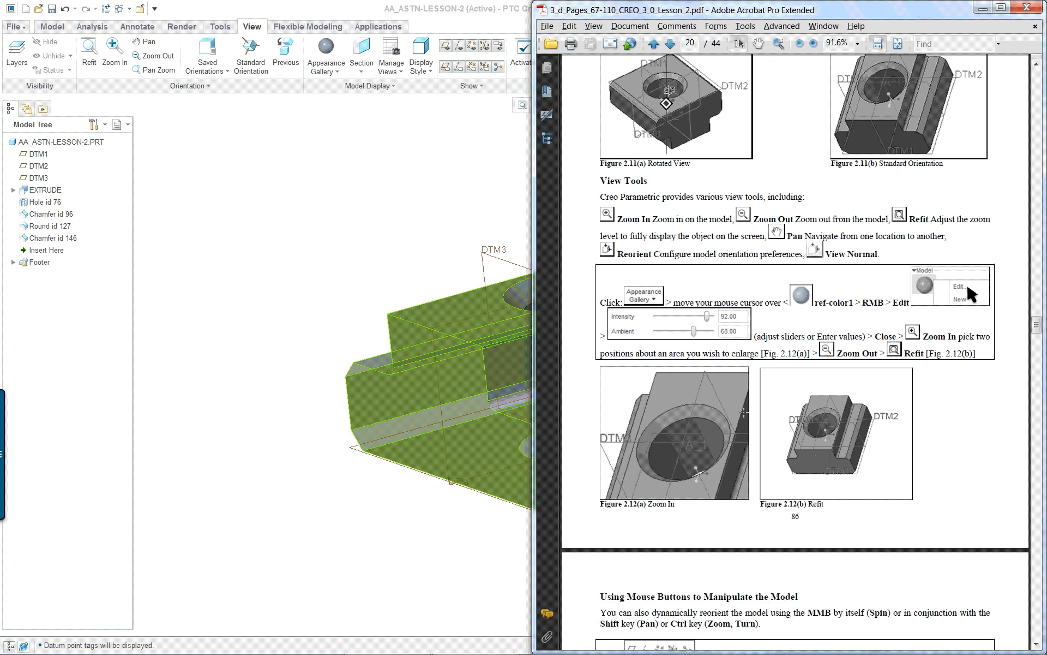
scroll(736, 418, down, 3)
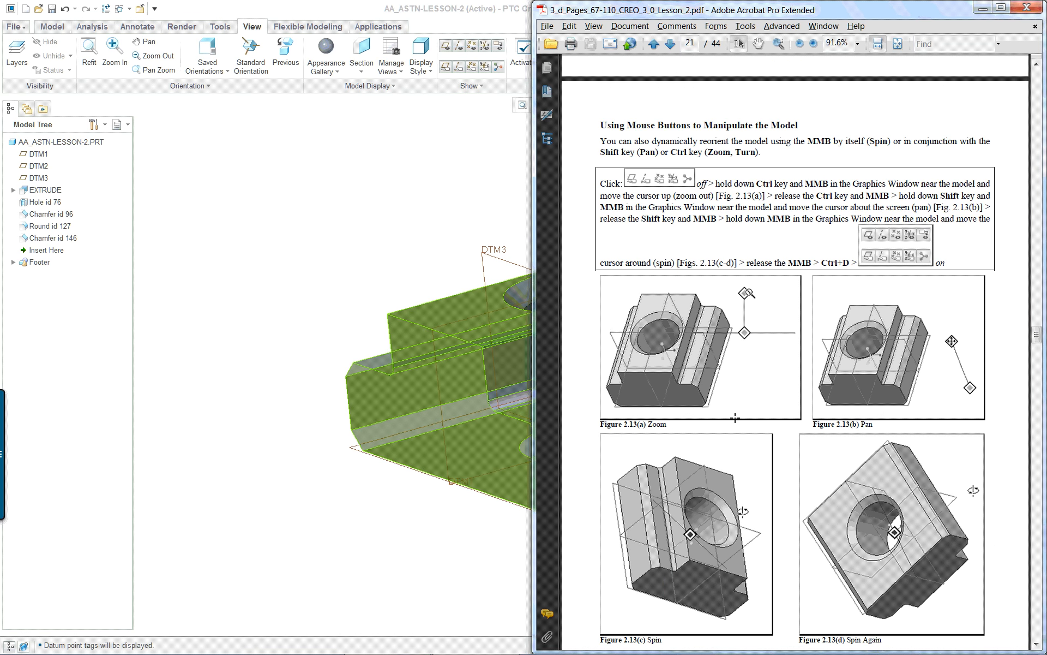
Switch back to Creo Parametric, practise spinning and zooming the T-nut, and restore its standard orientation
click(301, 326)
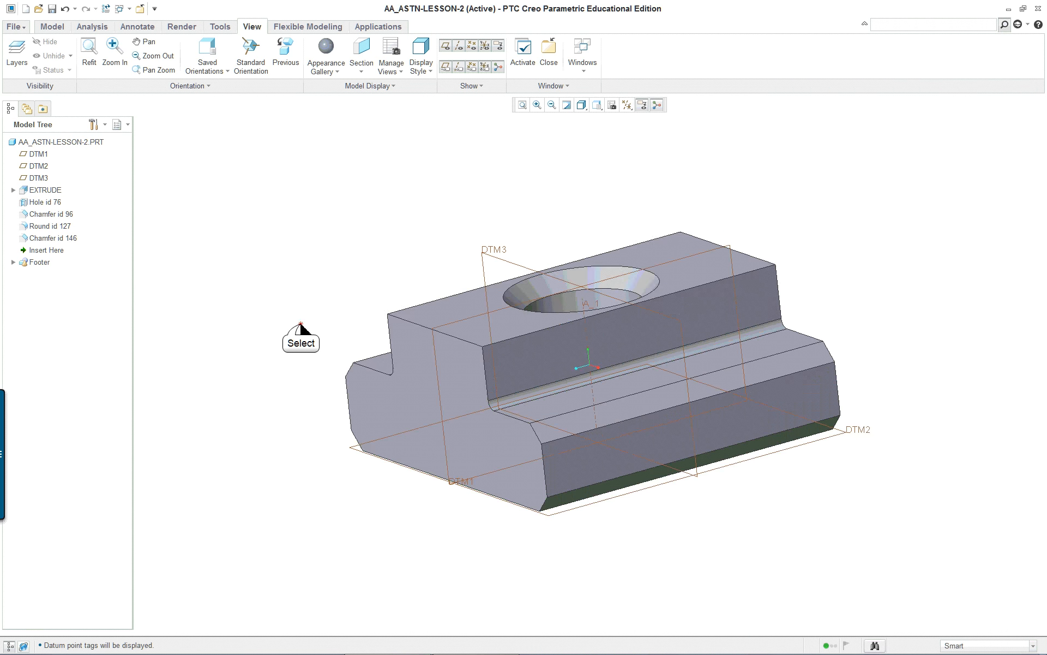
mouse_move(355, 345)
middle_down()
mouse_move(402, 428)
mouse_move(378, 355)
mouse_move(314, 330)
mouse_move(382, 315)
mouse_move(535, 315)
mouse_move(498, 358)
mouse_move(482, 326)
mouse_move(442, 351)
mouse_move(457, 409)
mouse_move(471, 369)
mouse_move(460, 196)
mouse_move(443, 459)
mouse_move(446, 319)
mouse_move(437, 376)
mouse_move(463, 365)
mouse_move(435, 362)
mouse_move(505, 378)
mouse_move(351, 376)
mouse_move(575, 373)
mouse_move(356, 381)
mouse_move(551, 385)
mouse_move(402, 382)
mouse_move(436, 378)
mouse_move(371, 390)
mouse_move(450, 377)
mouse_move(522, 389)
mouse_move(443, 374)
mouse_move(545, 360)
mouse_move(332, 362)
mouse_move(511, 376)
middle_up()
mouse_move(518, 428)
middle_down()
mouse_move(496, 366)
mouse_move(510, 310)
mouse_move(498, 374)
mouse_move(498, 311)
mouse_move(664, 304)
mouse_move(494, 365)
mouse_move(549, 348)
mouse_move(550, 464)
mouse_move(566, 382)
mouse_move(423, 376)
mouse_move(649, 381)
mouse_move(395, 404)
mouse_move(573, 375)
mouse_move(420, 398)
mouse_move(769, 389)
mouse_move(585, 376)
mouse_move(311, 398)
mouse_move(687, 382)
mouse_move(350, 398)
mouse_move(599, 391)
mouse_move(428, 409)
mouse_move(520, 401)
middle_up()
scroll(525, 407, up, 2)
scroll(535, 435, down, 1)
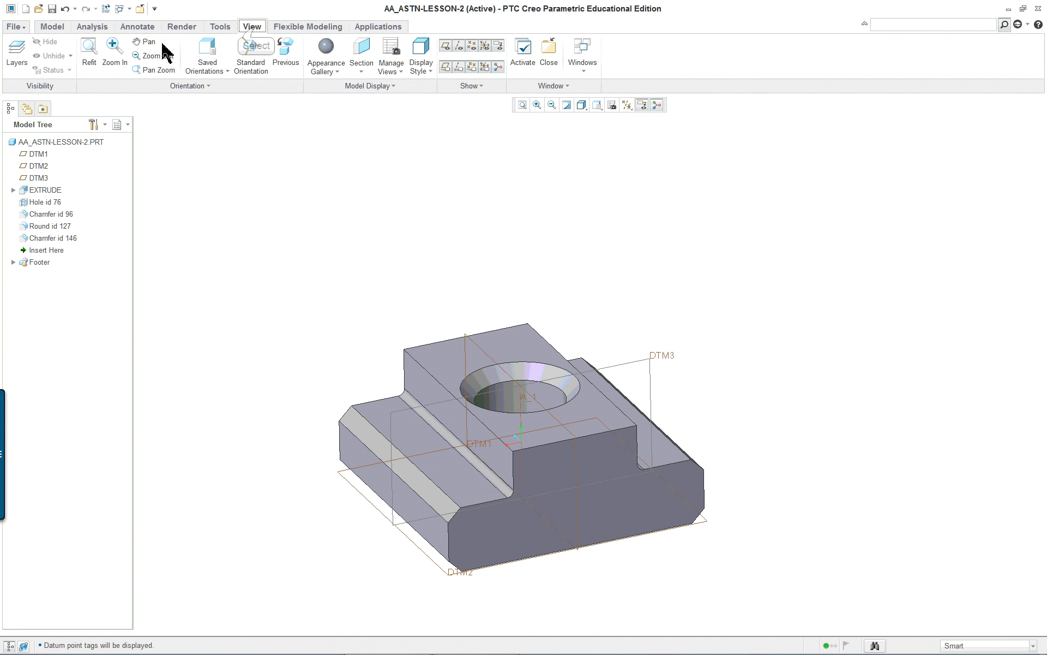
click(248, 54)
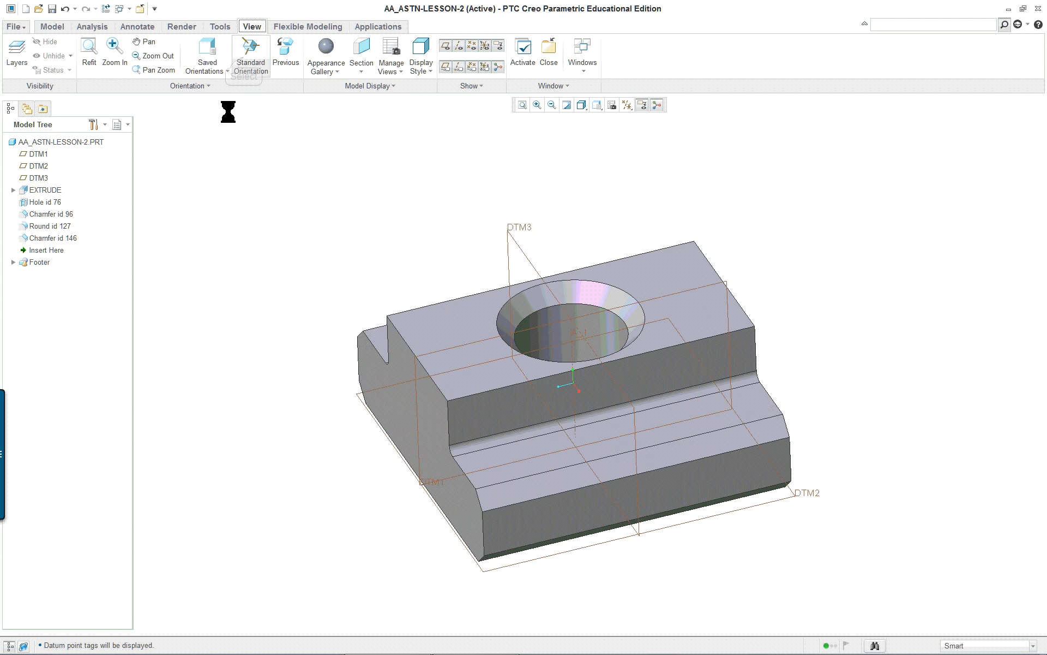
middle_drag(292, 173, 282, 279)
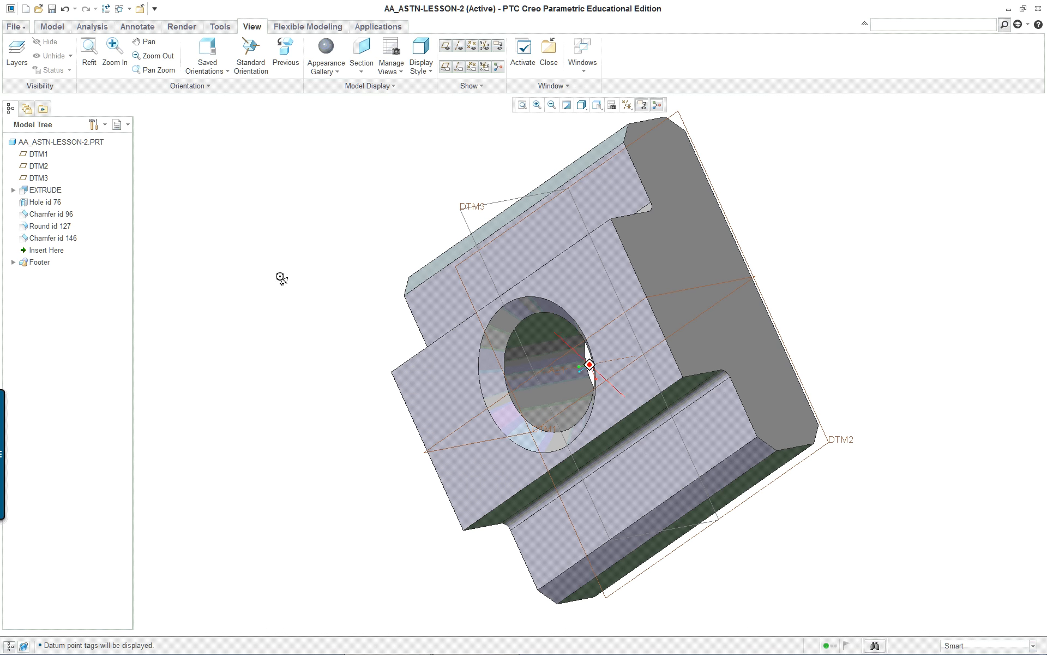
key(ctrl+d)
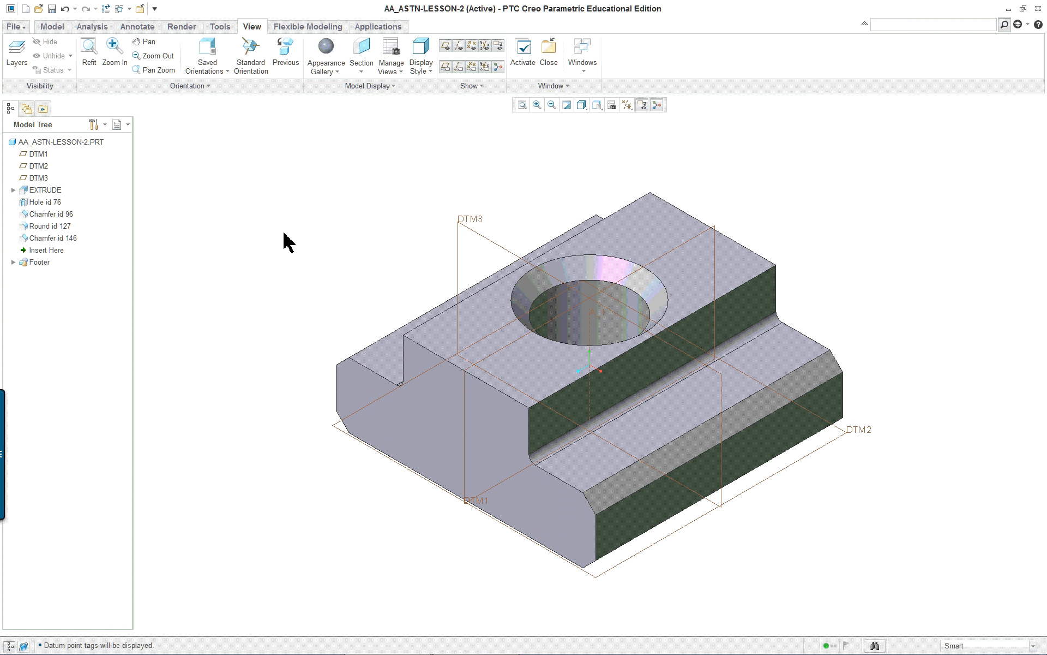
Recall the previous view, check the saved orientations, and return the T-nut to the standard orientation
click(283, 57)
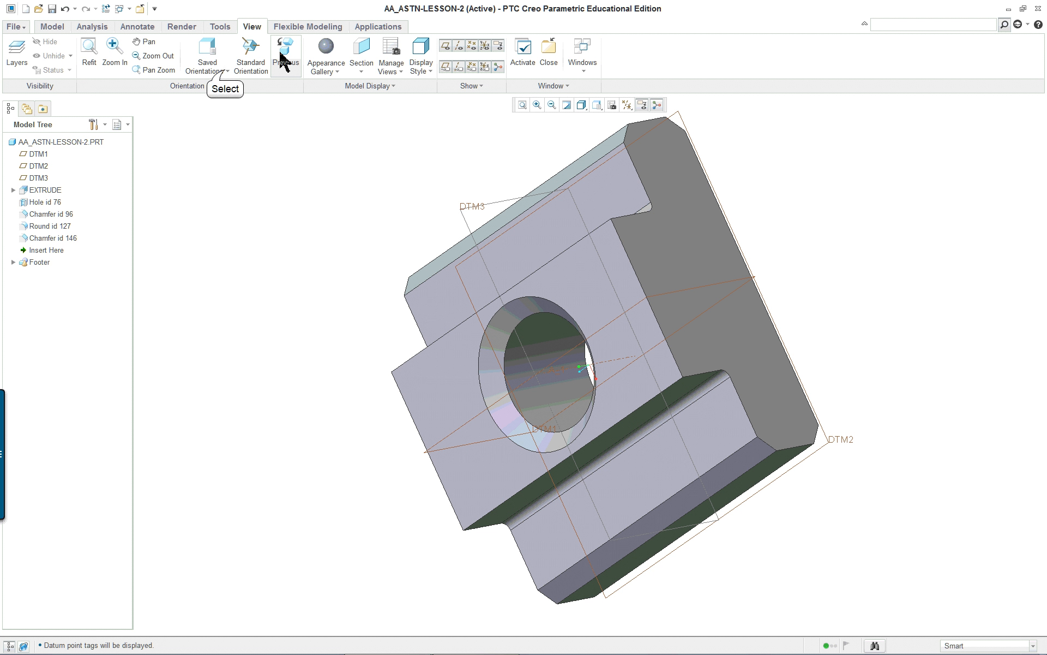
click(226, 70)
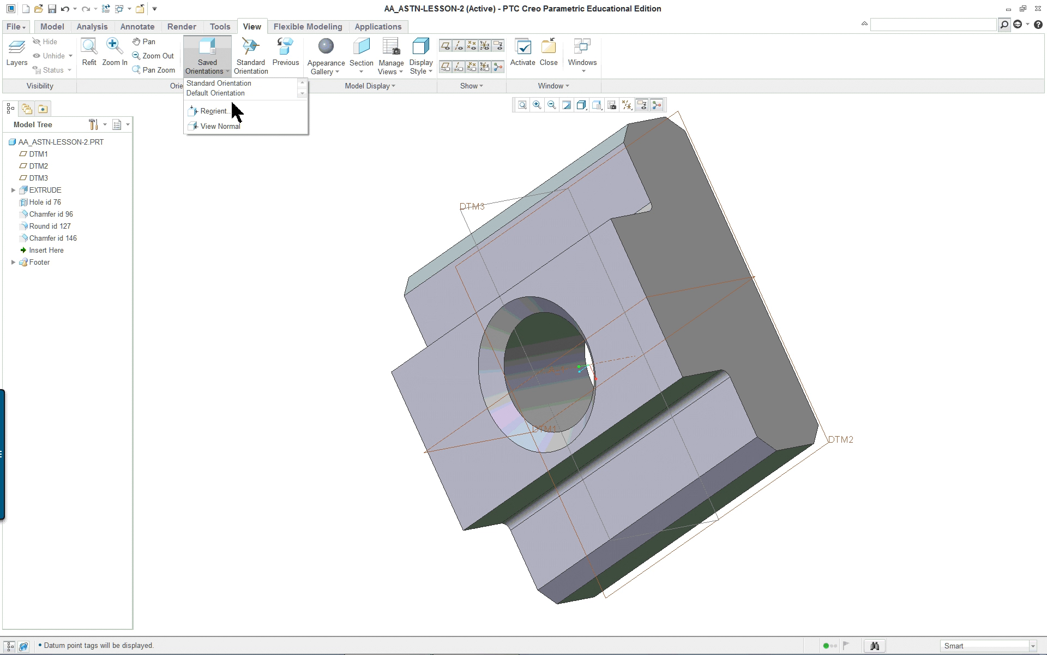
click(272, 193)
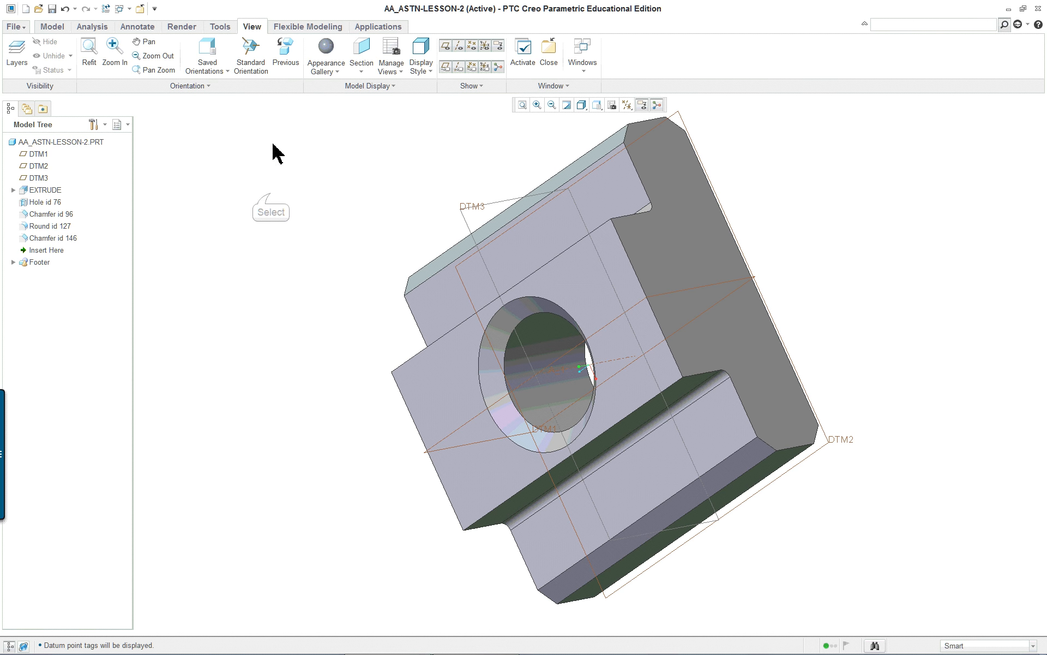
click(249, 57)
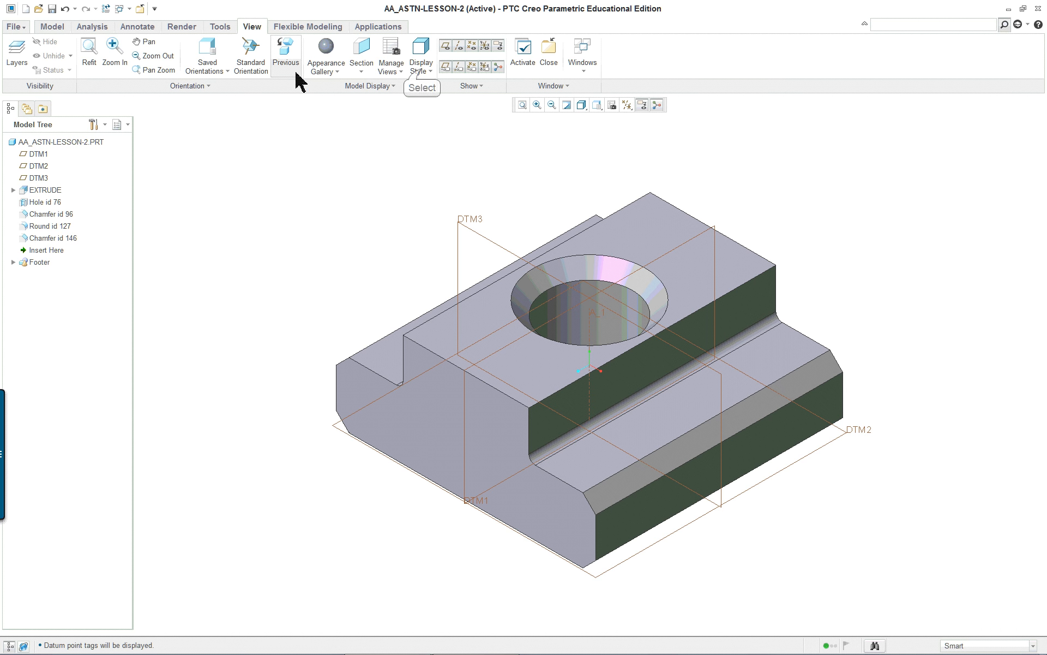
Review the available display styles, from Shading With Reflections to Wireframe, without choosing another one
click(423, 70)
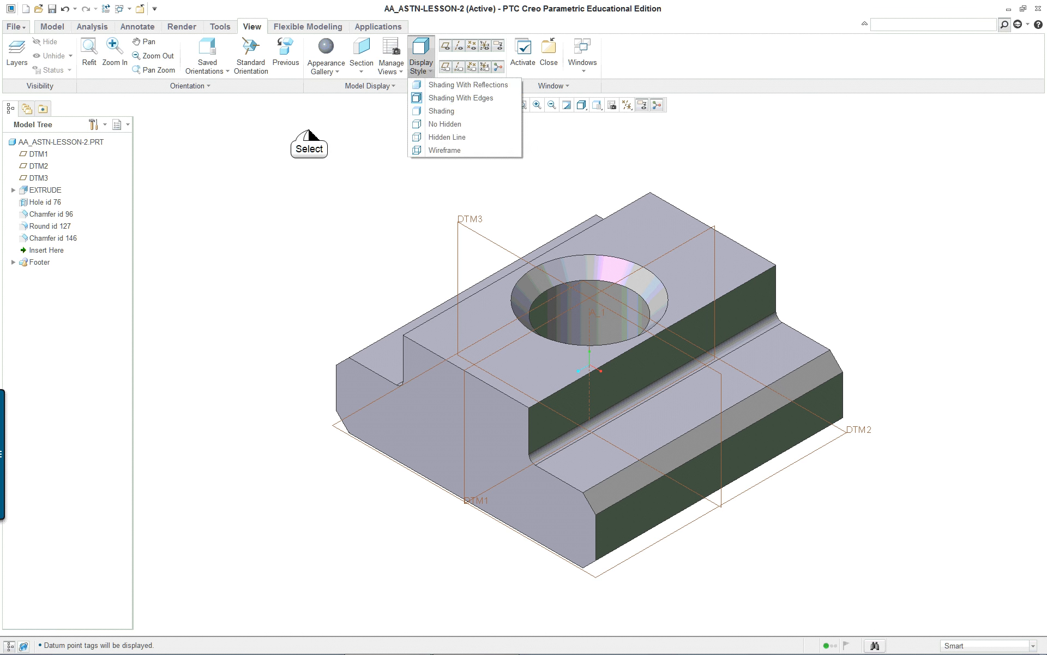
click(309, 130)
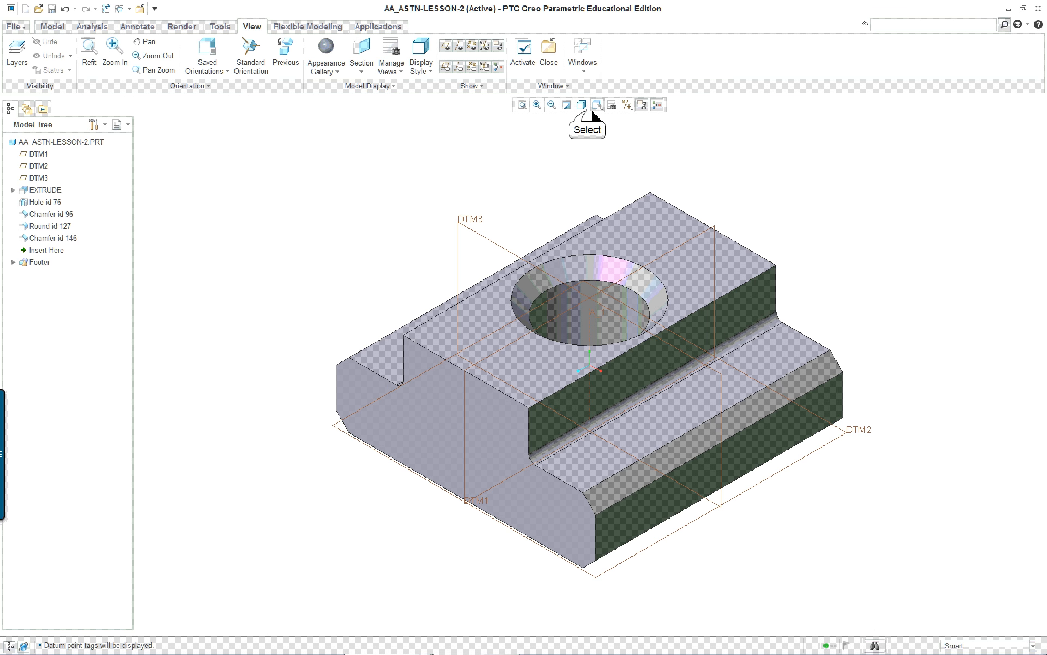
click(581, 105)
click(582, 106)
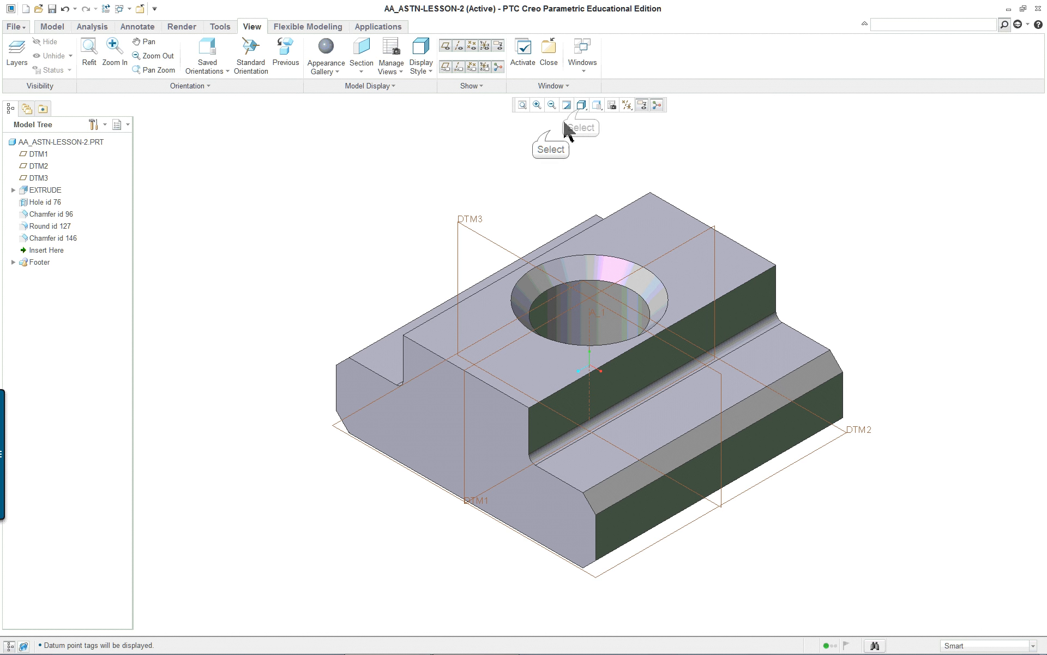
Review the display style list and the command sets for Analysis, View, Tools, Render and Annotate, ending on the Model commands
click(581, 108)
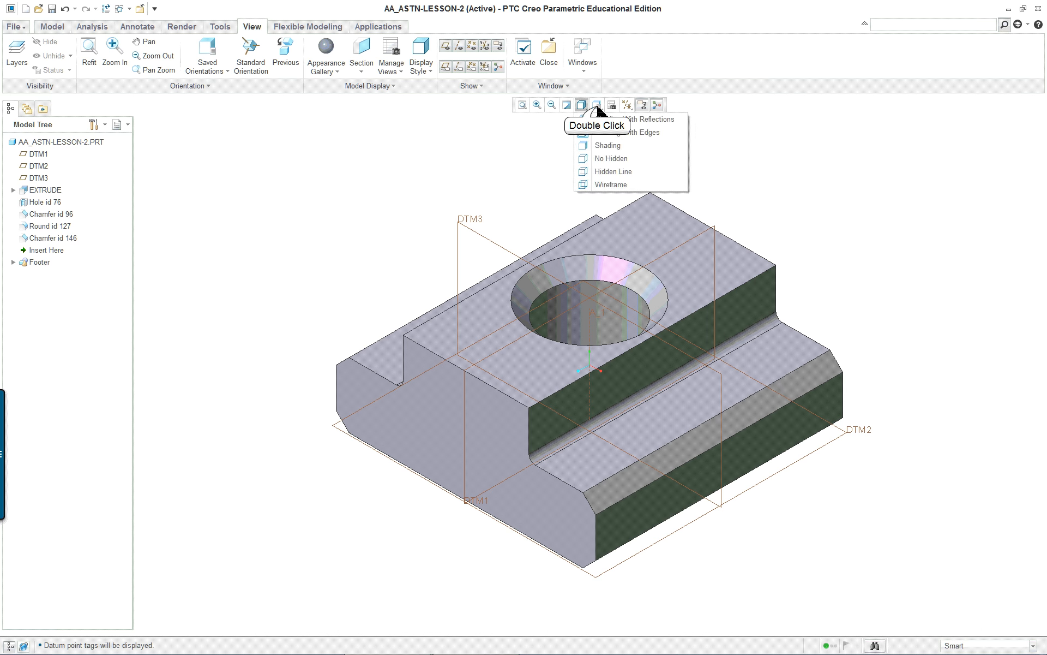
double_click(597, 107)
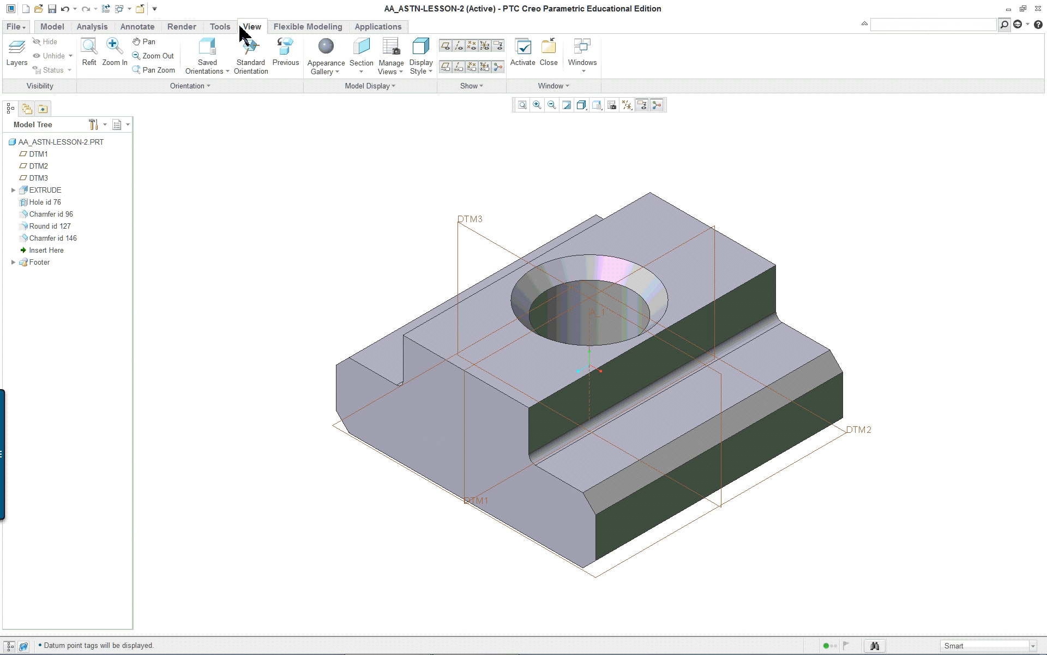
click(56, 28)
click(100, 27)
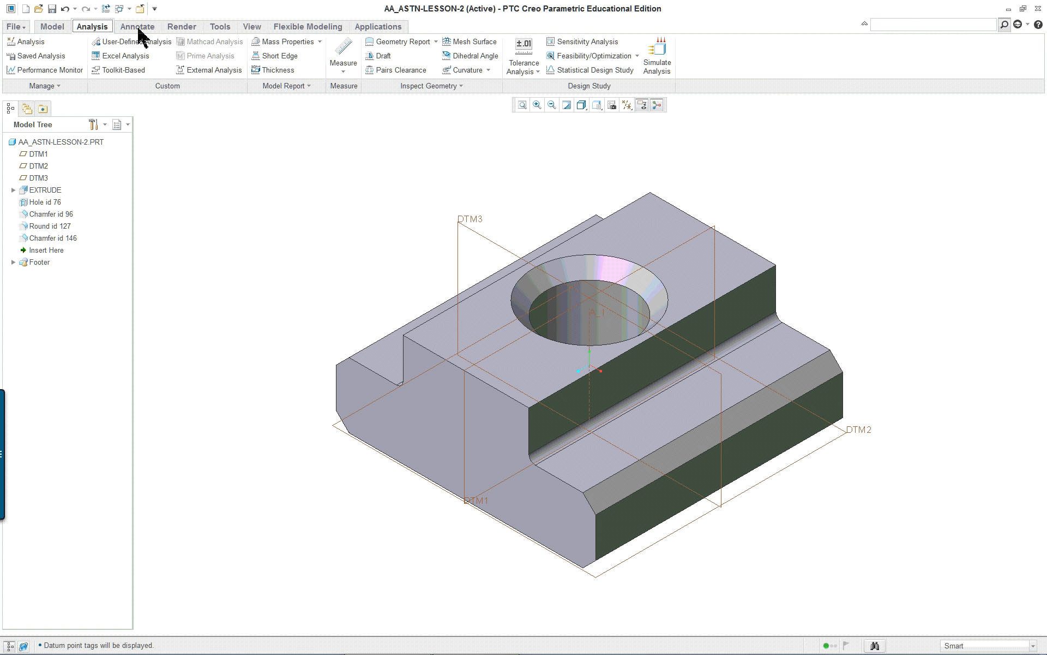
click(252, 27)
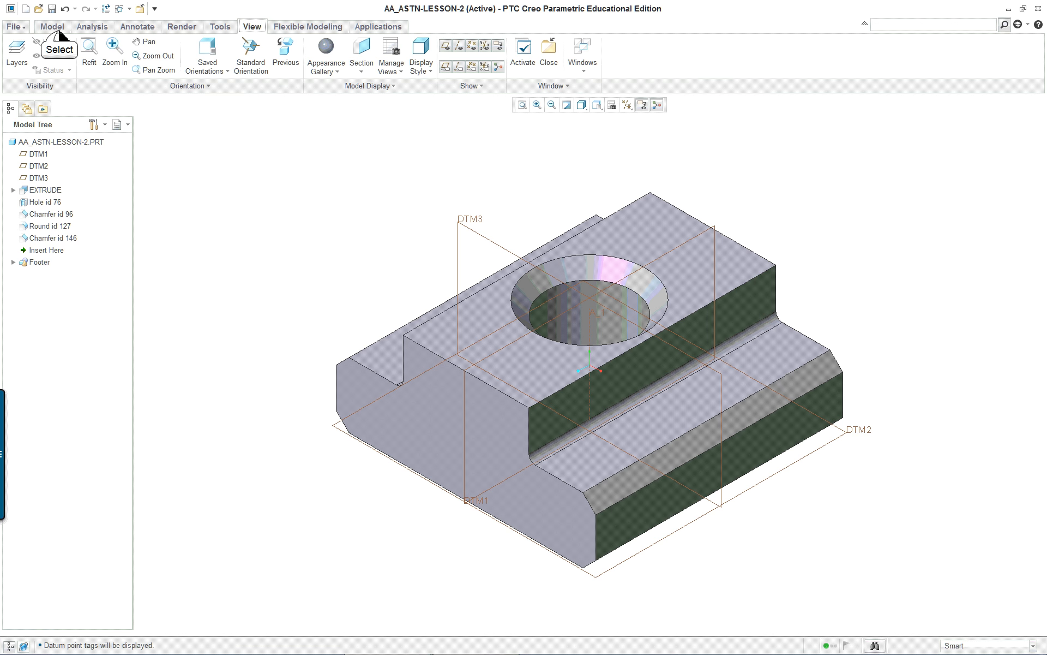
click(57, 28)
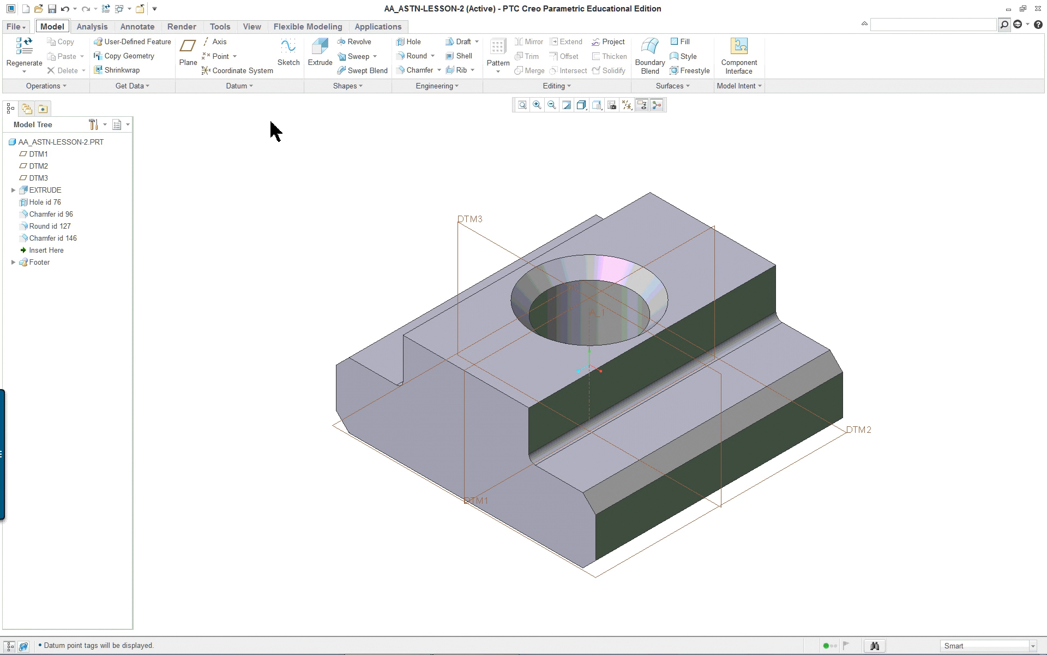
click(252, 27)
click(225, 28)
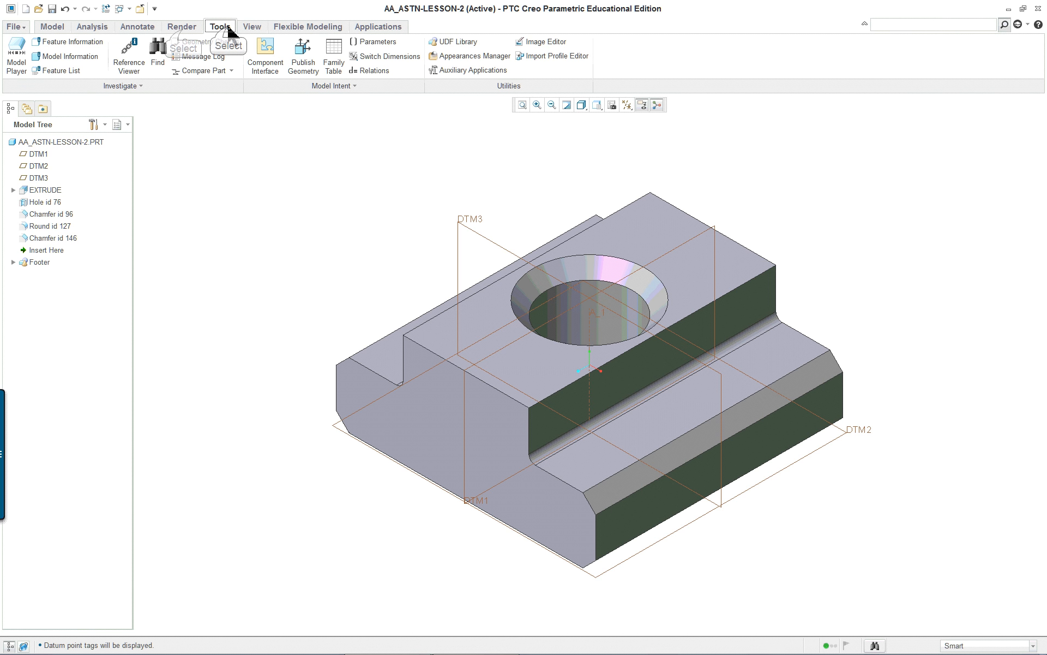
click(181, 29)
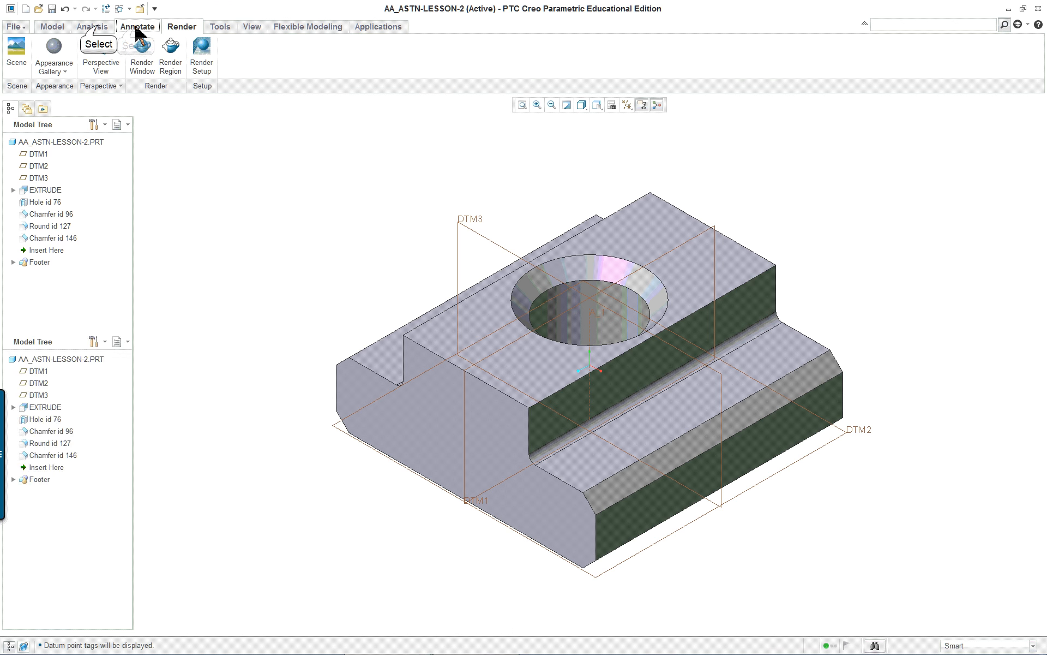
click(137, 27)
click(90, 27)
click(61, 27)
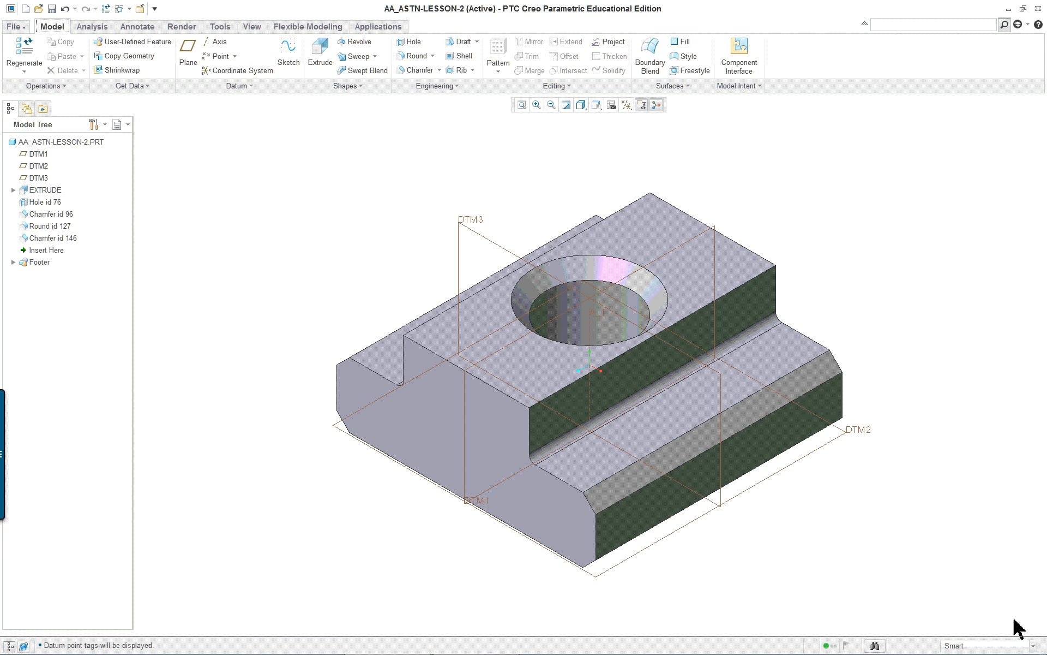
Try the Datums selection filter and restore the filter to Smart
click(1033, 645)
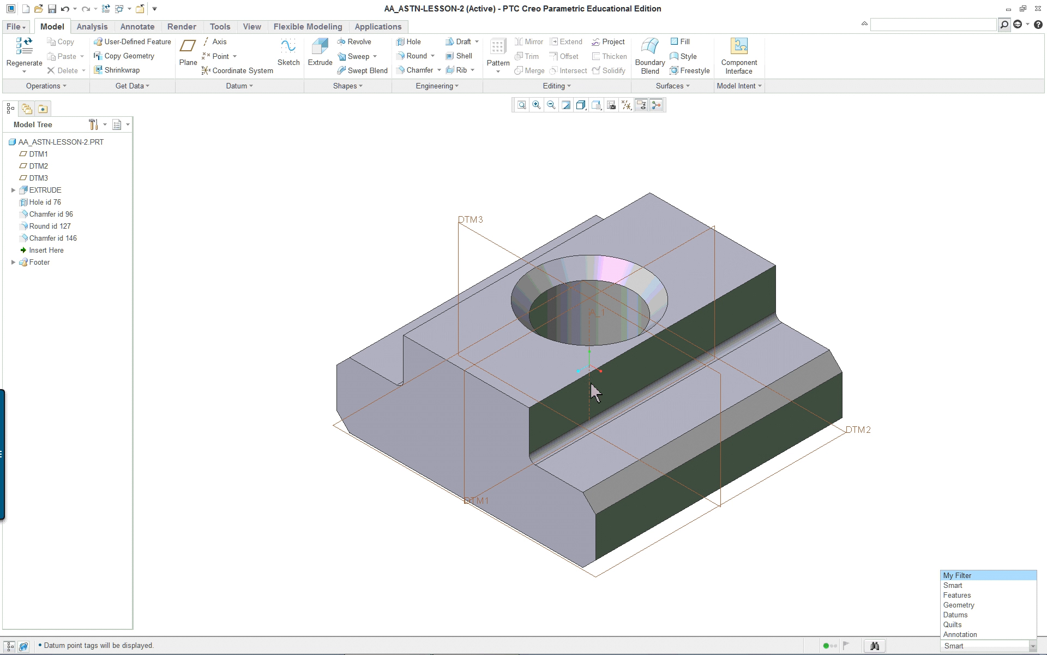
click(981, 613)
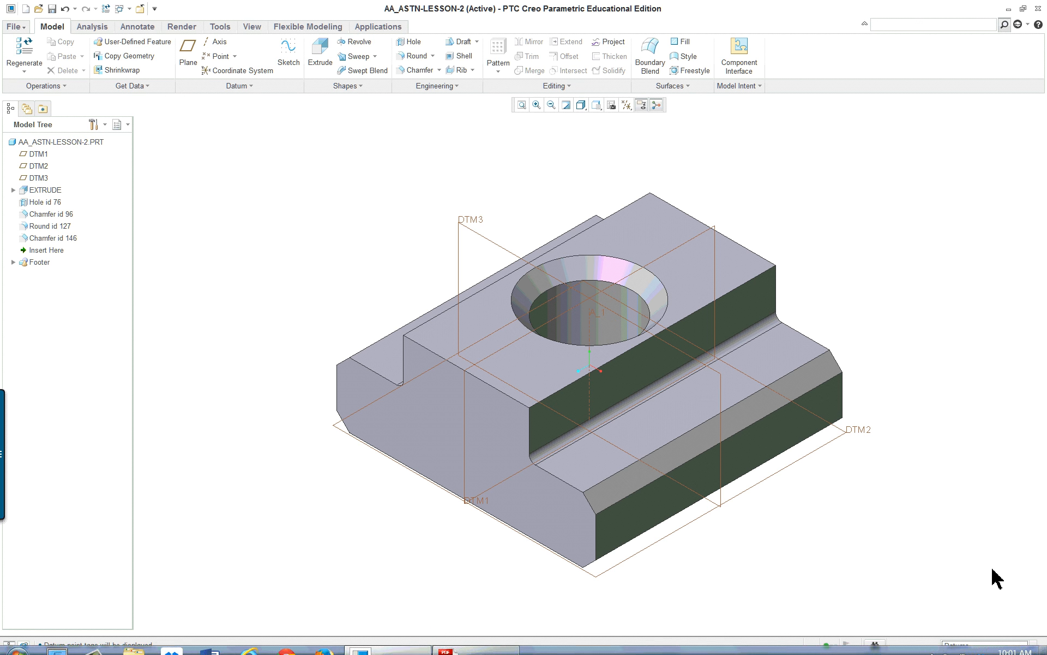
click(969, 645)
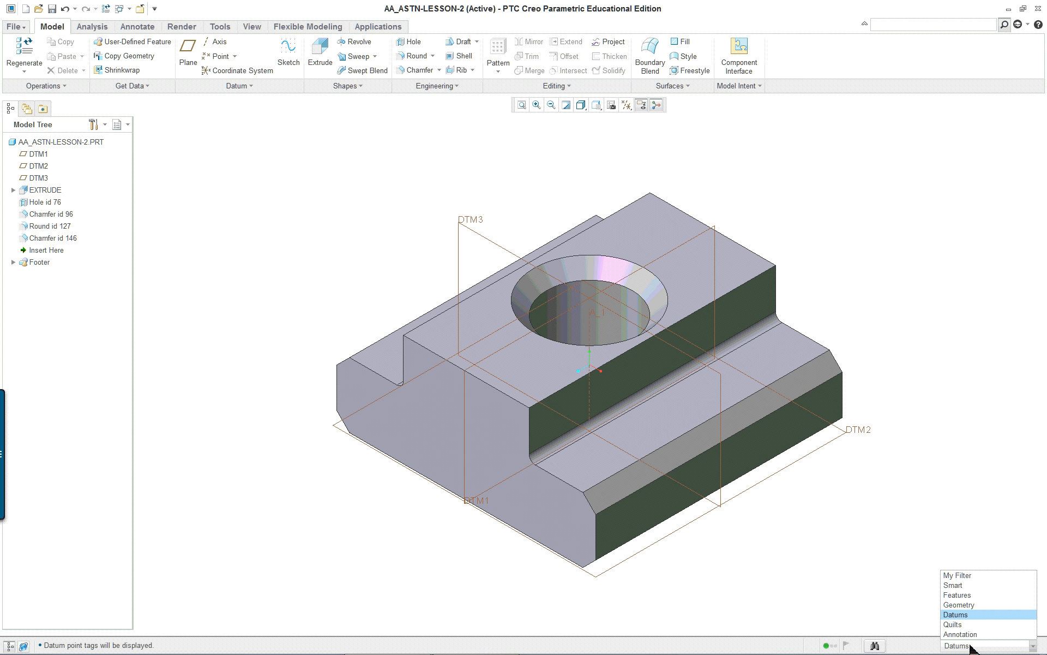
click(970, 586)
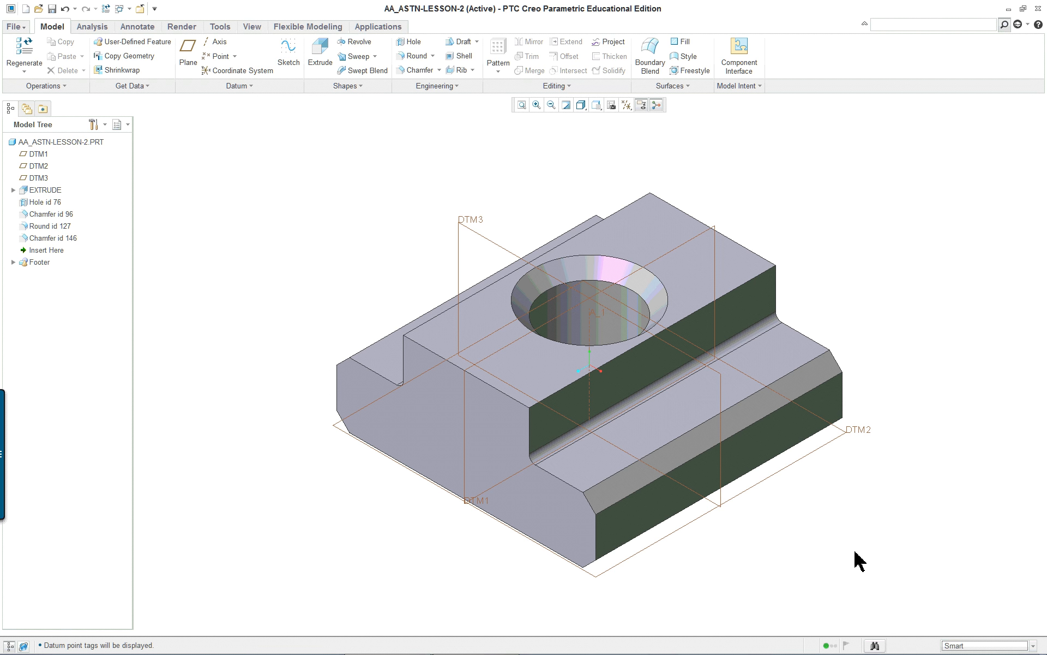
Spin the T-nut slightly, switch to the Lesson 2 PDF in Adobe Acrobat and read the System Display Settings section
middle_drag(856, 562, 838, 537)
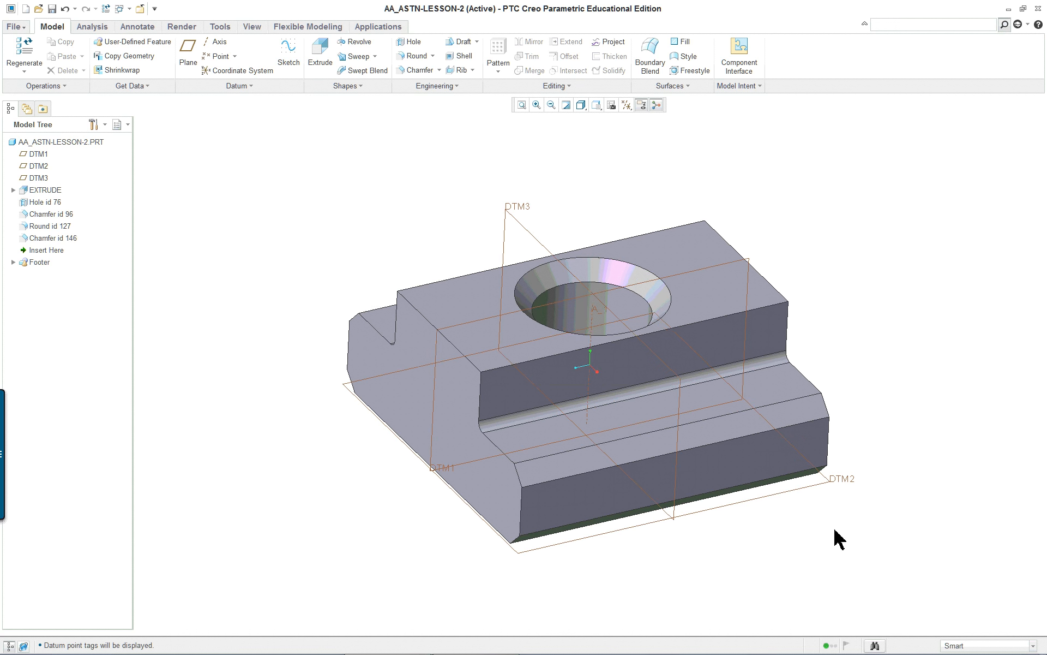
key(alt+Tab)
click(889, 436)
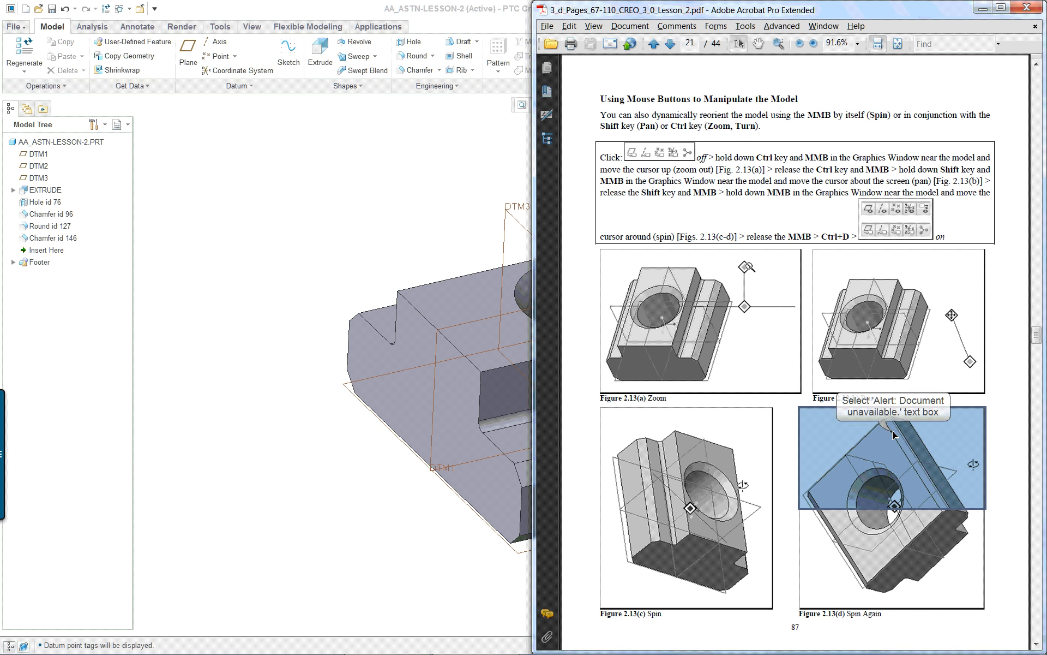
scroll(889, 437, down, 5)
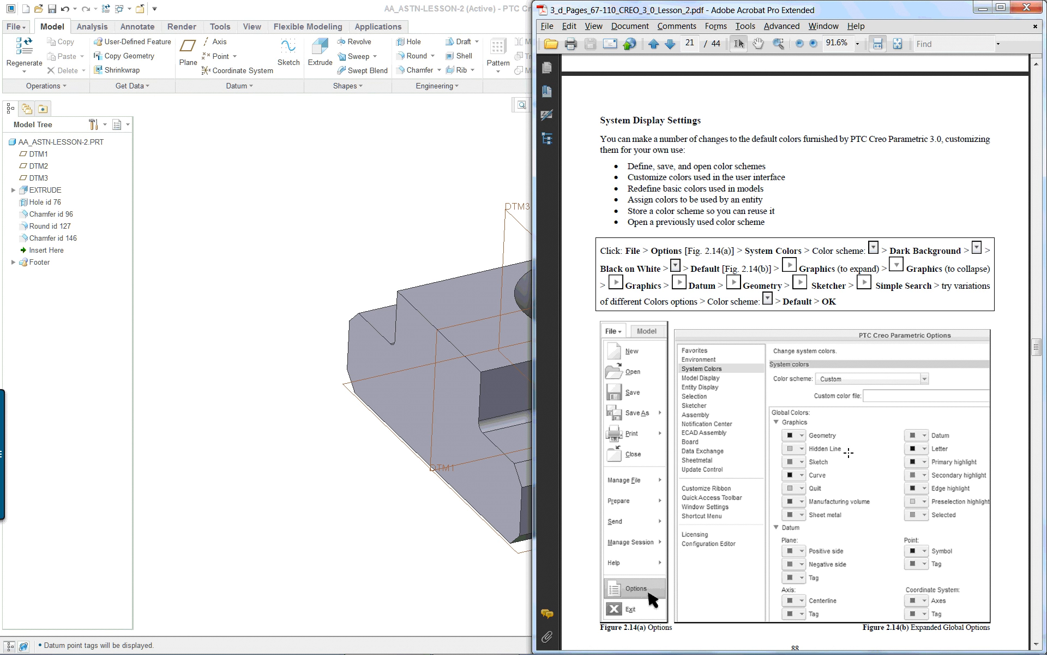
Switch back to Creo Parametric, open the system color options, and expand the Datum and Graphics global colors
click(176, 183)
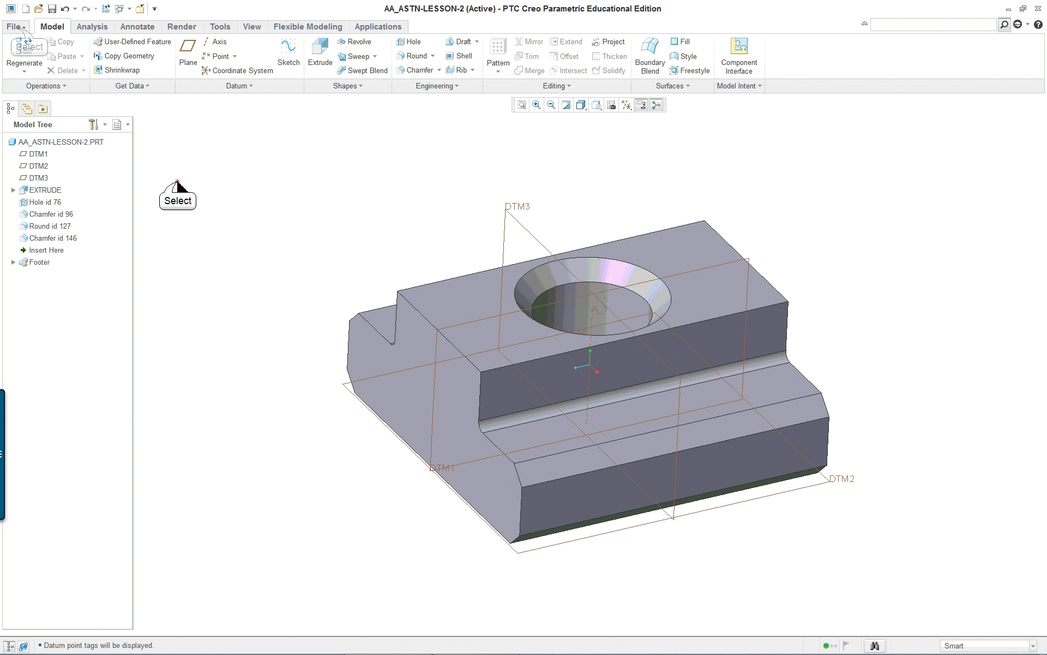
click(14, 26)
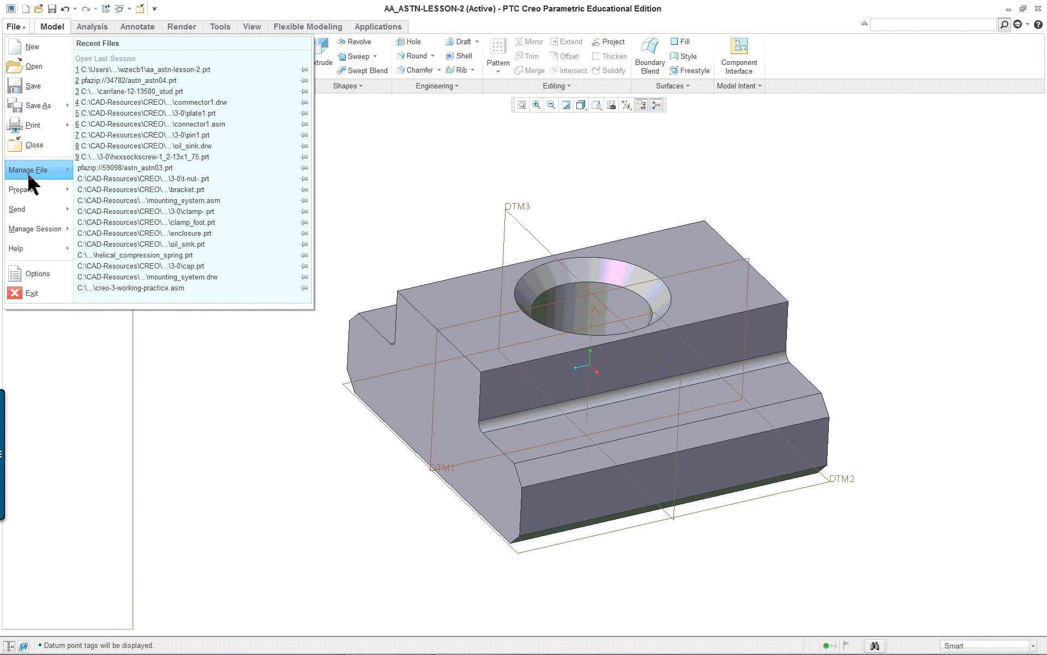
click(39, 275)
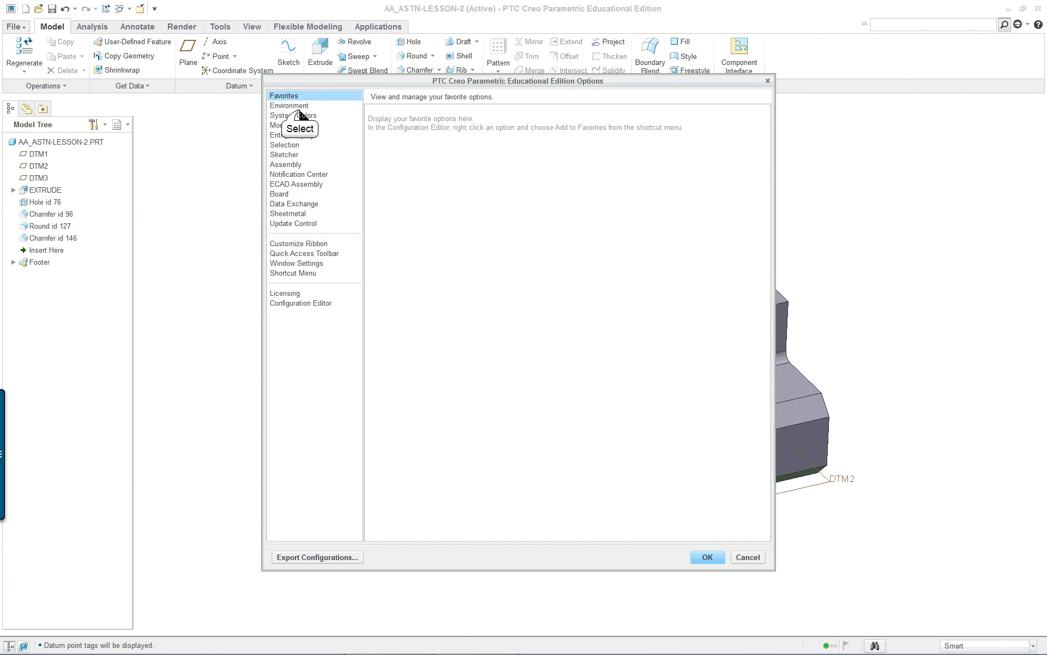
click(298, 107)
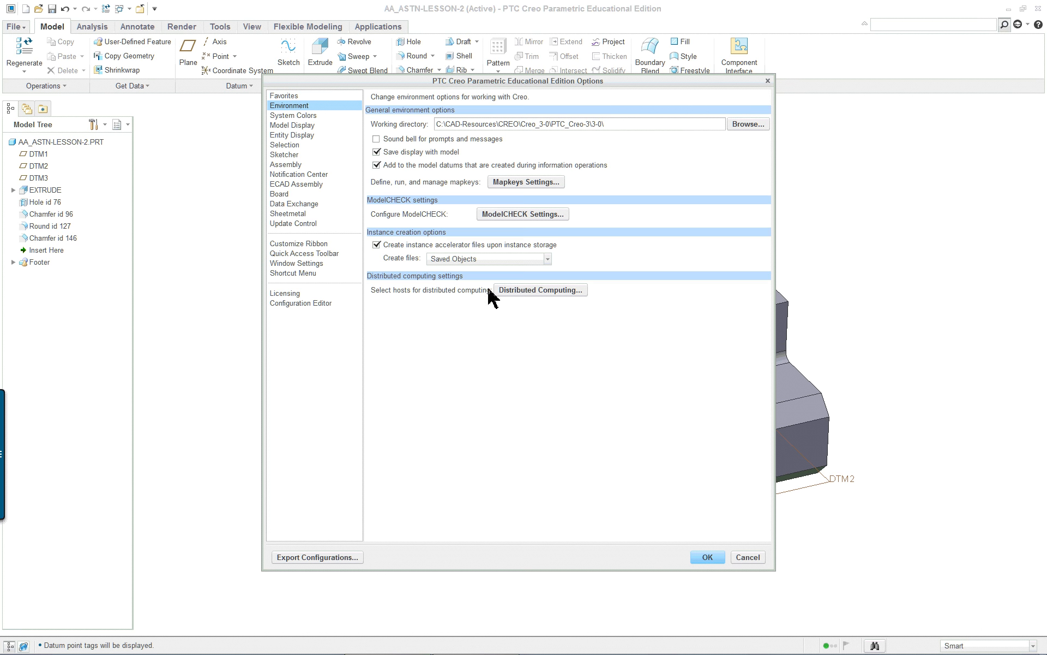
click(302, 118)
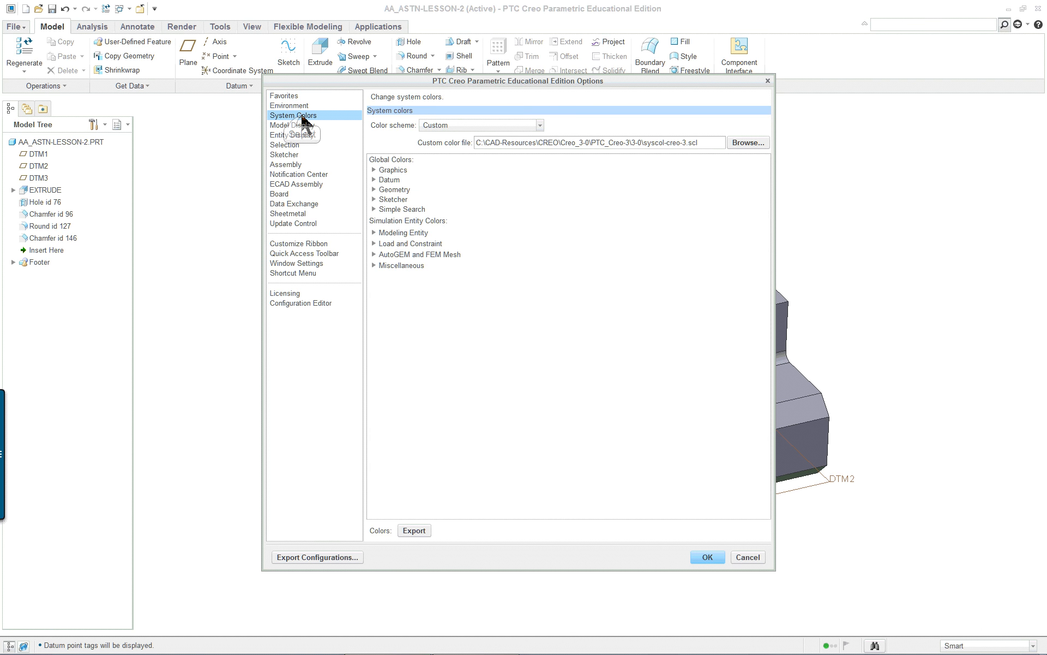
click(379, 183)
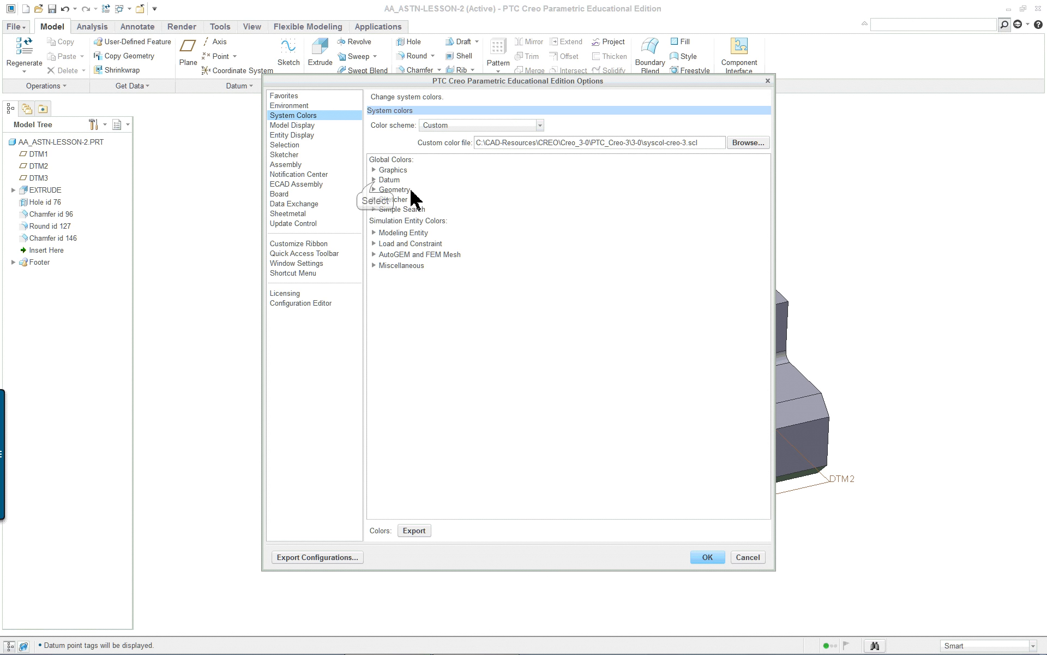
click(375, 171)
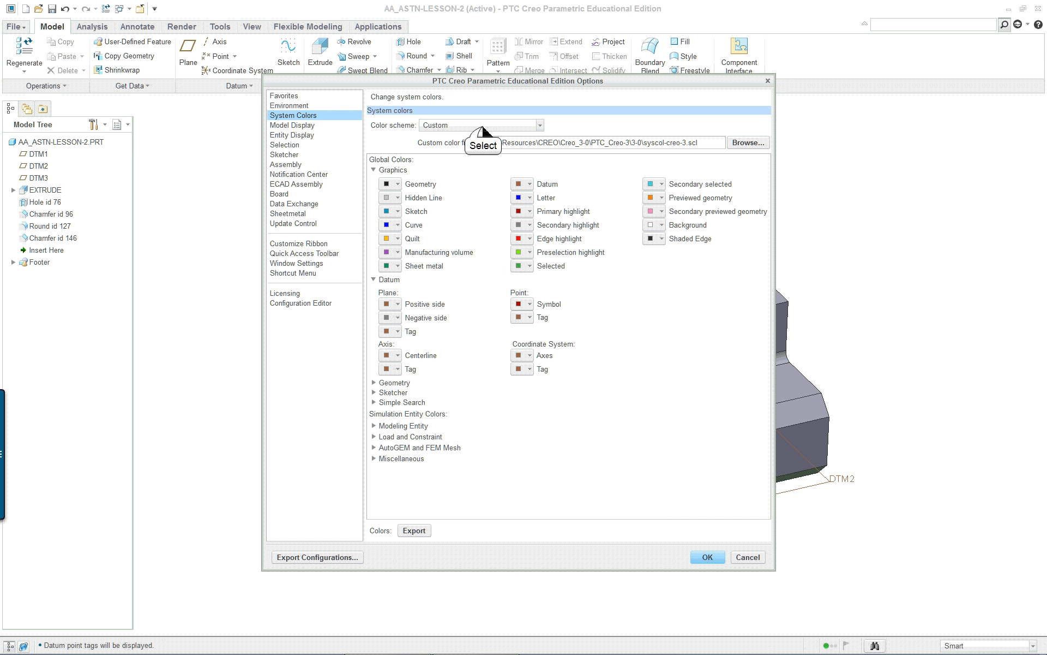
Apply the Black on white system color scheme
click(482, 126)
click(463, 159)
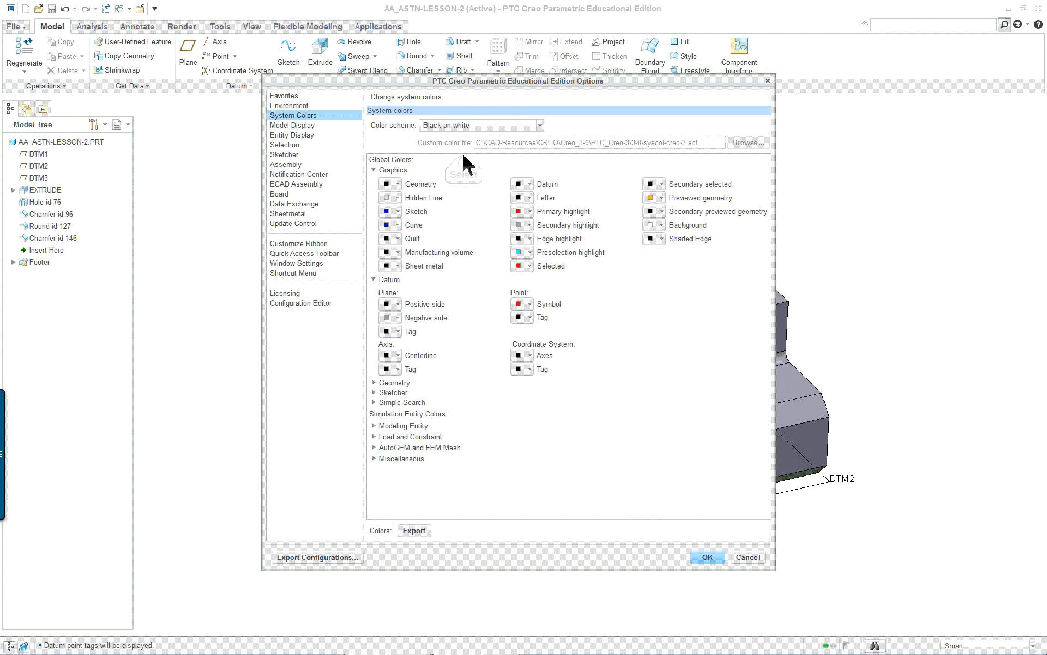
click(709, 559)
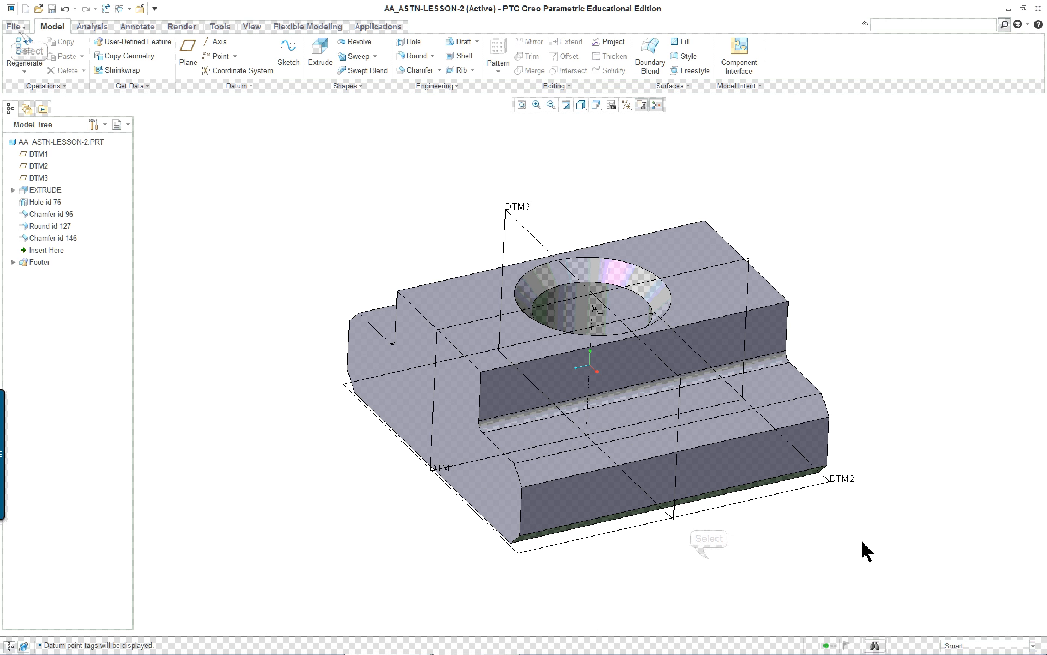
Reopen the system color options and set the color scheme to Dark background
click(15, 27)
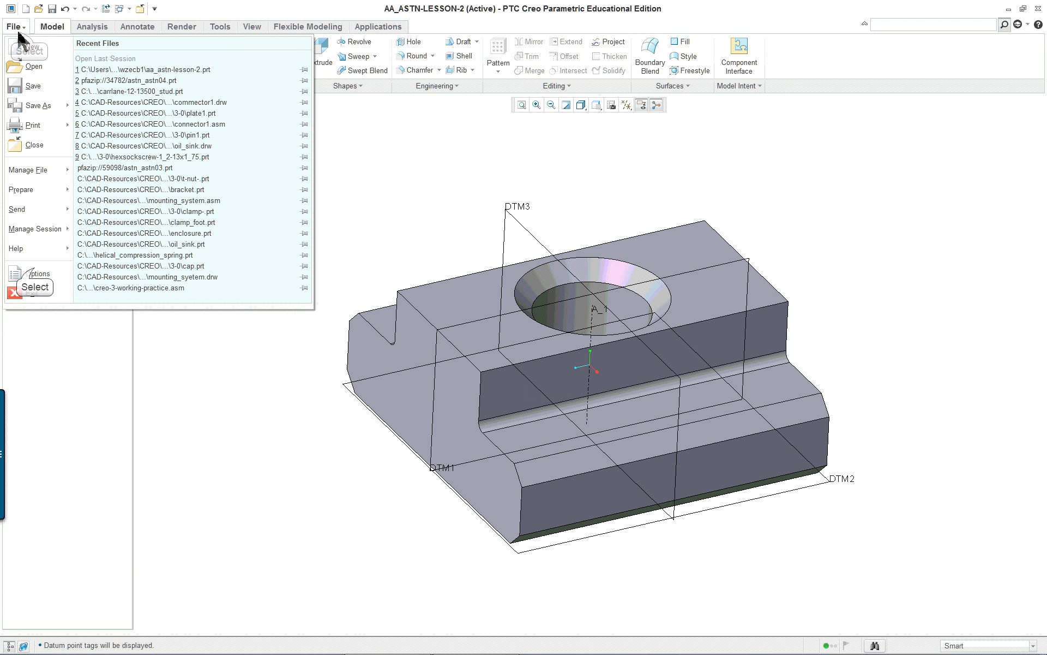
click(34, 273)
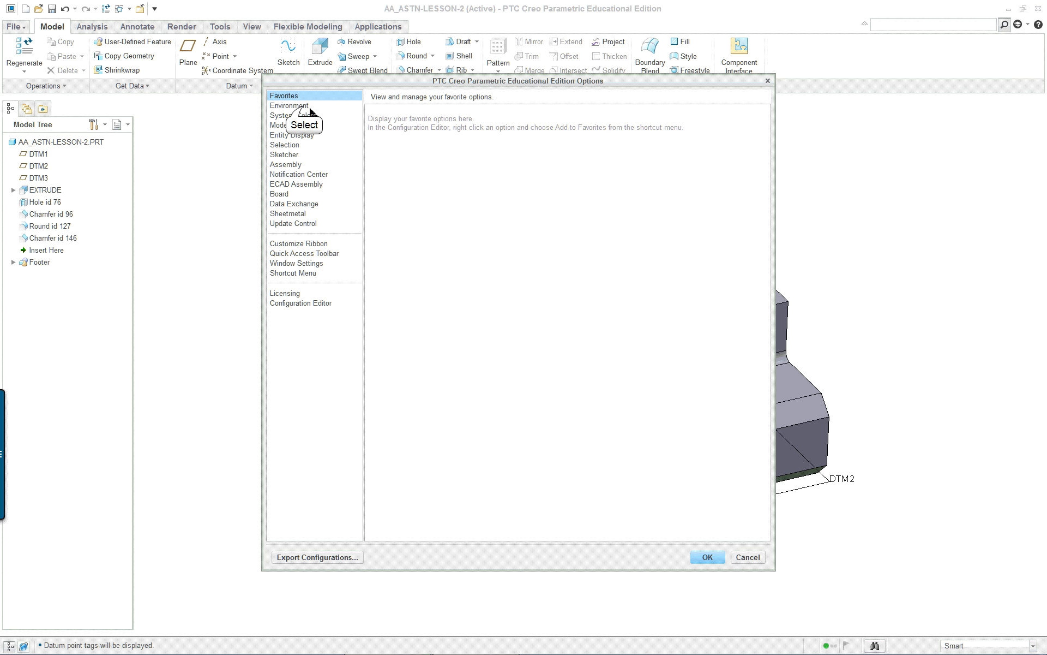
click(308, 107)
click(309, 116)
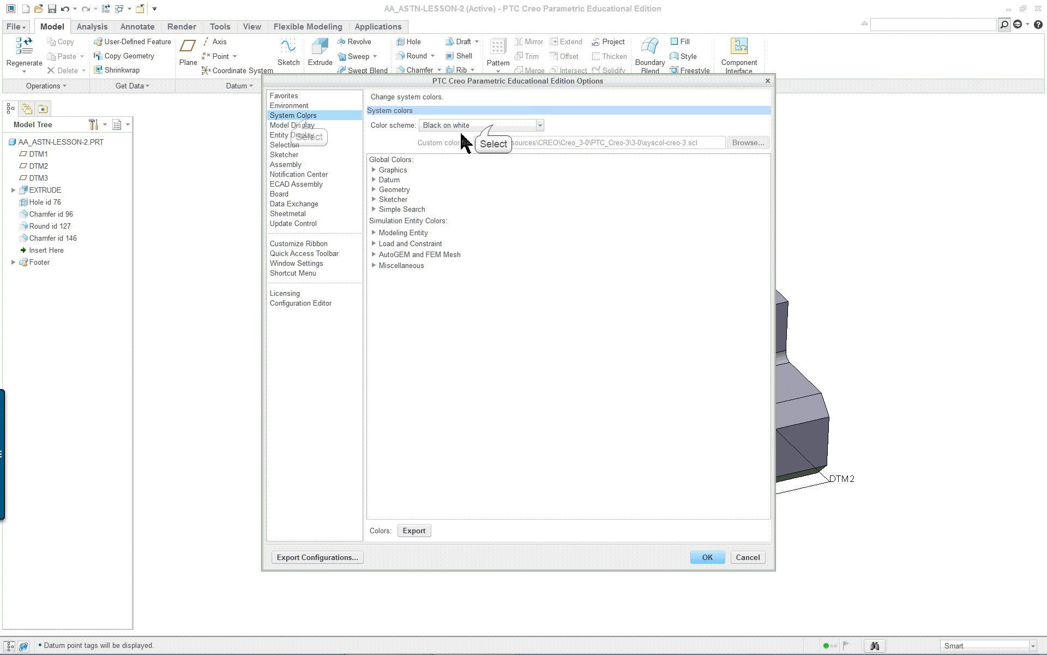
click(491, 126)
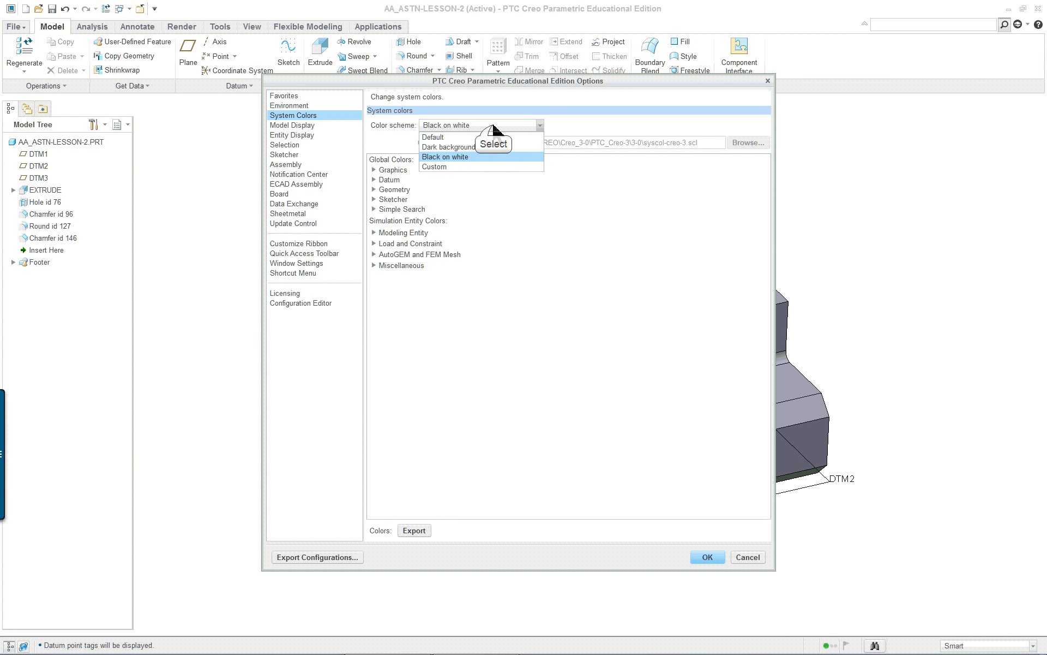
click(461, 158)
click(453, 125)
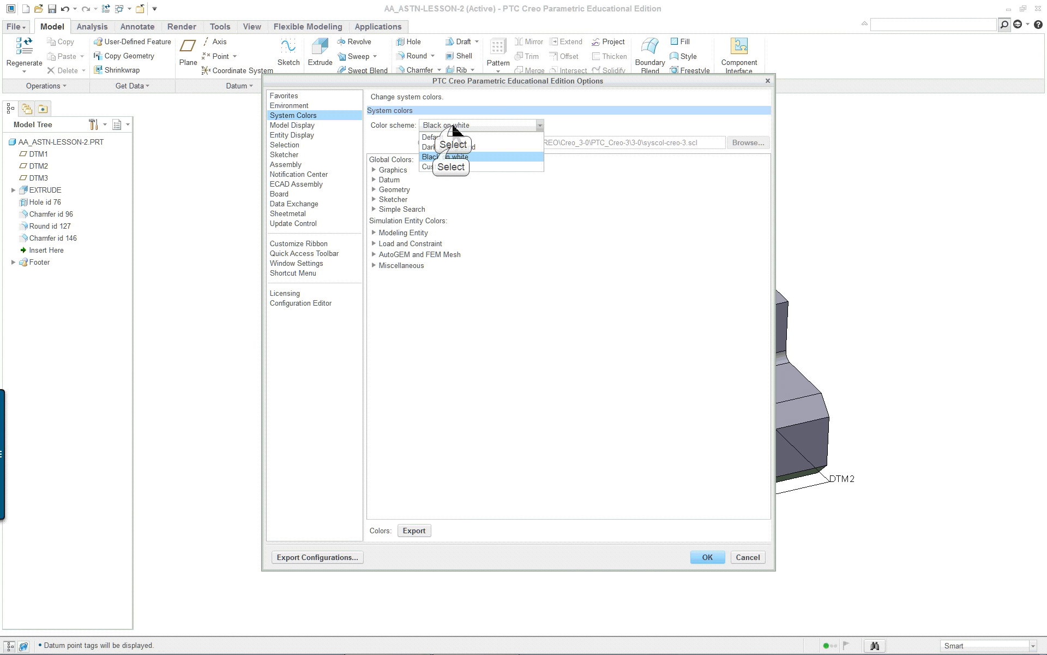
click(450, 145)
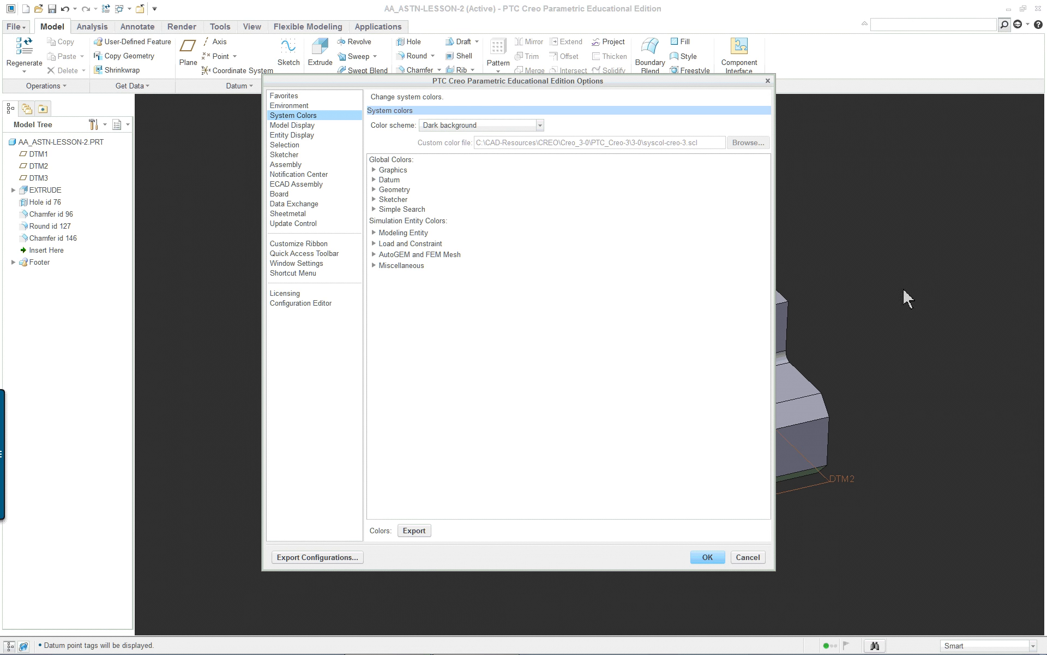
Set the system color scheme to Default
mouse_move(695, 87)
mouse_down()
mouse_move(394, 106)
mouse_move(689, 82)
mouse_up()
click(496, 121)
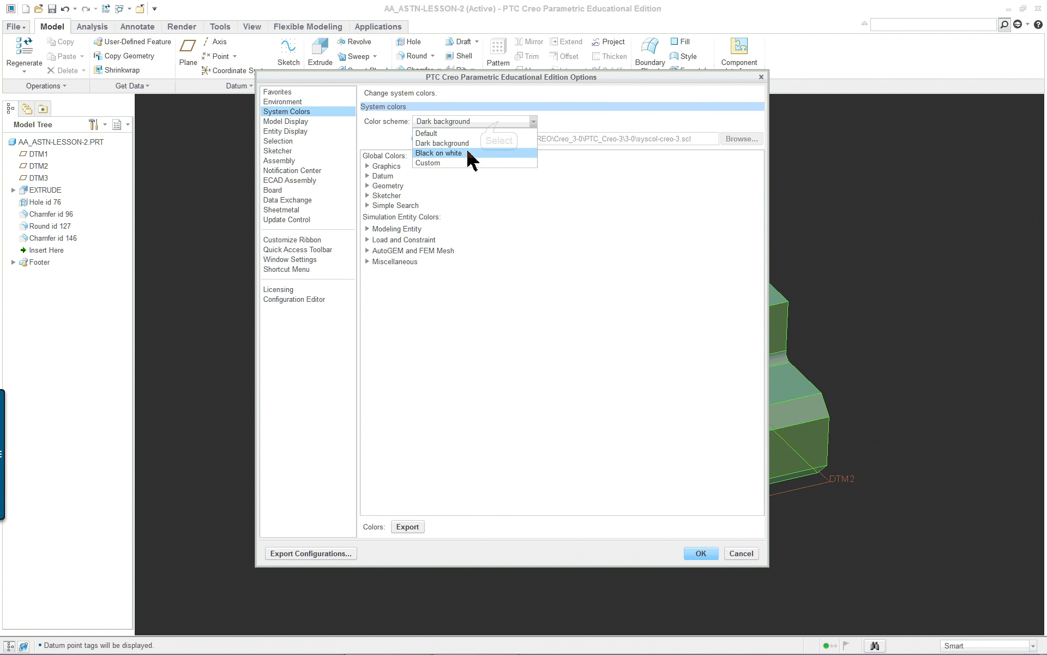
click(462, 134)
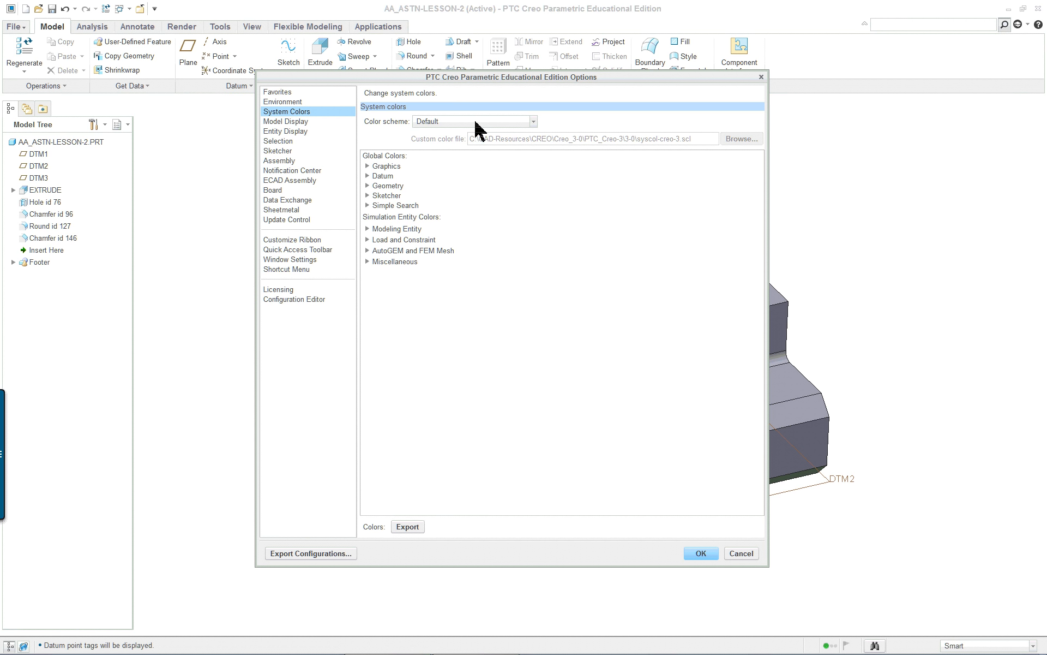
Expand the Geometry, Datum and Graphics global colors to examine the Default scheme's entity colors
click(368, 186)
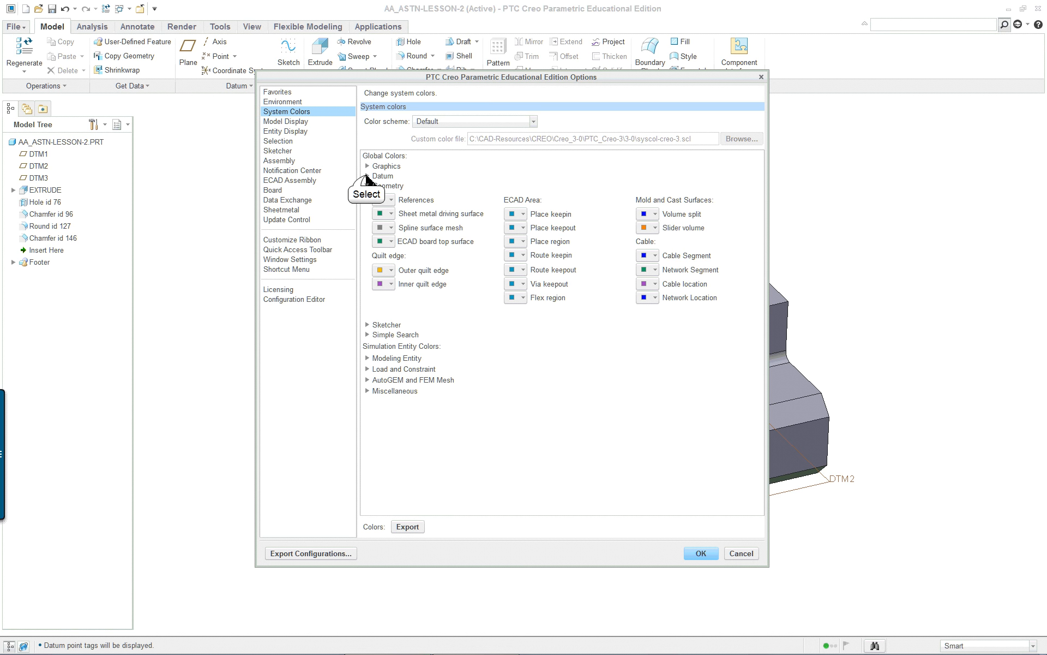
click(367, 176)
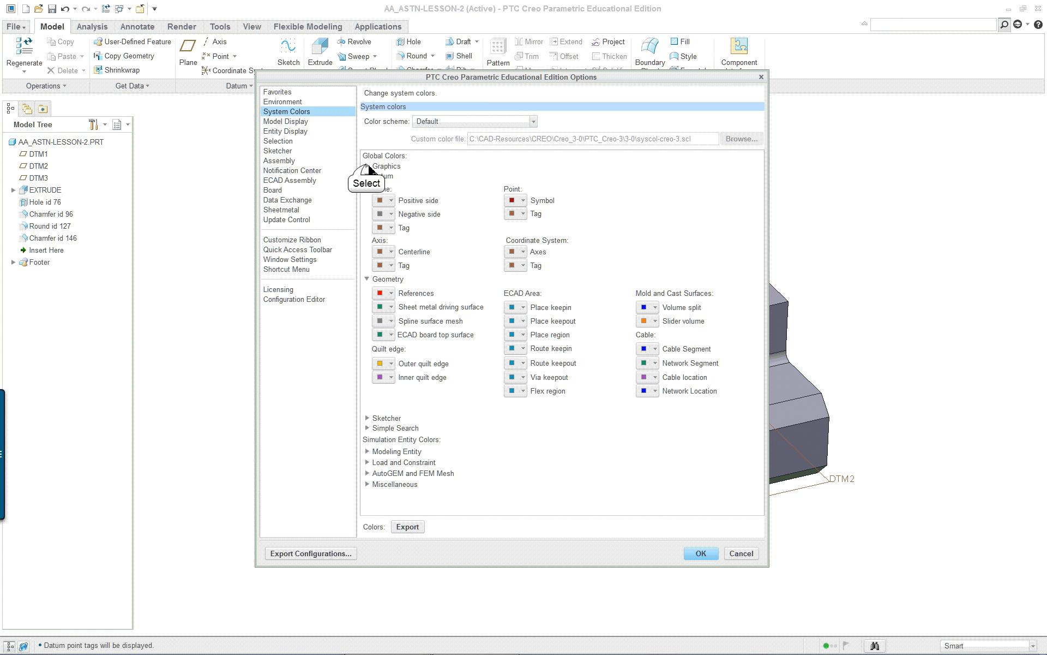
click(367, 166)
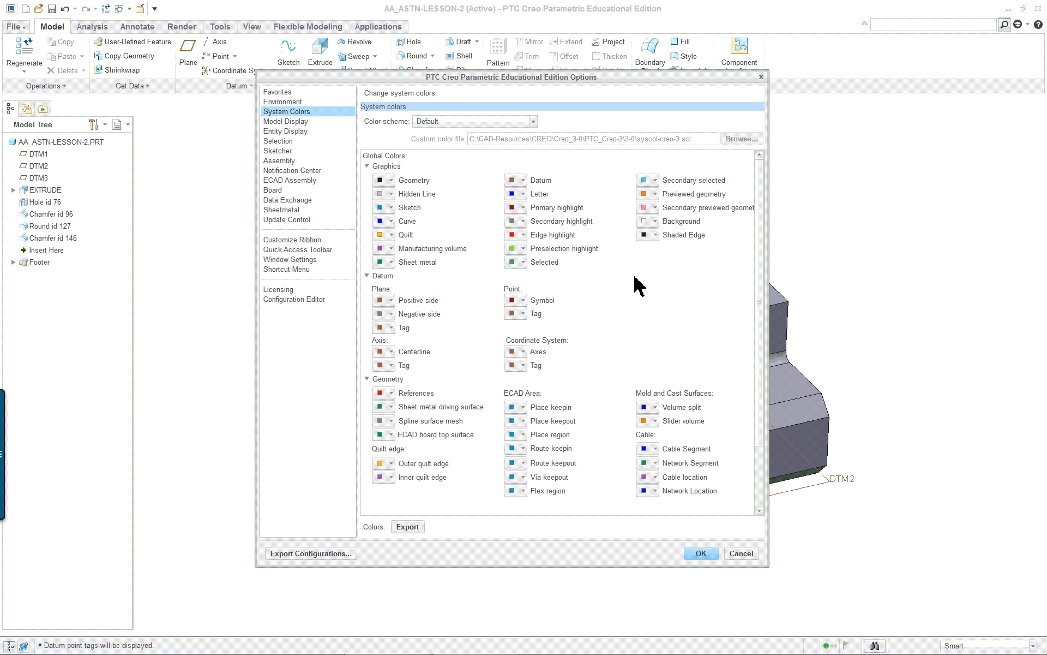
Expand the Sketcher, Modeling Entity and Load and Constraint color groups to examine their entity colors, and close the options without applying changes
scroll(635, 276, down, 3)
scroll(622, 283, up, 1)
scroll(605, 289, down, 2)
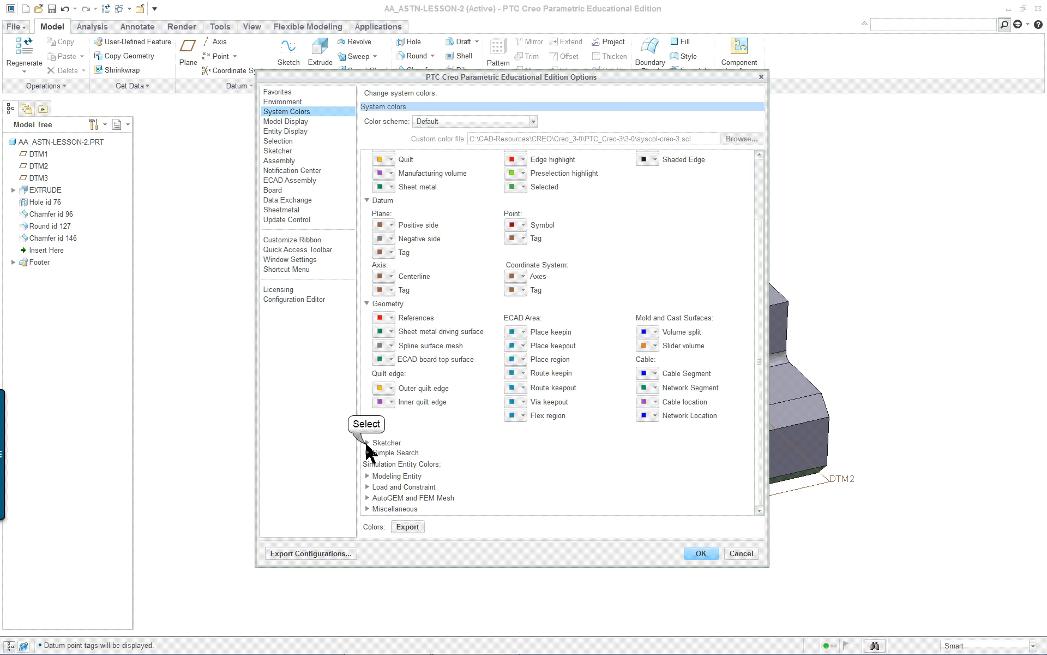
click(367, 443)
scroll(445, 455, down, 5)
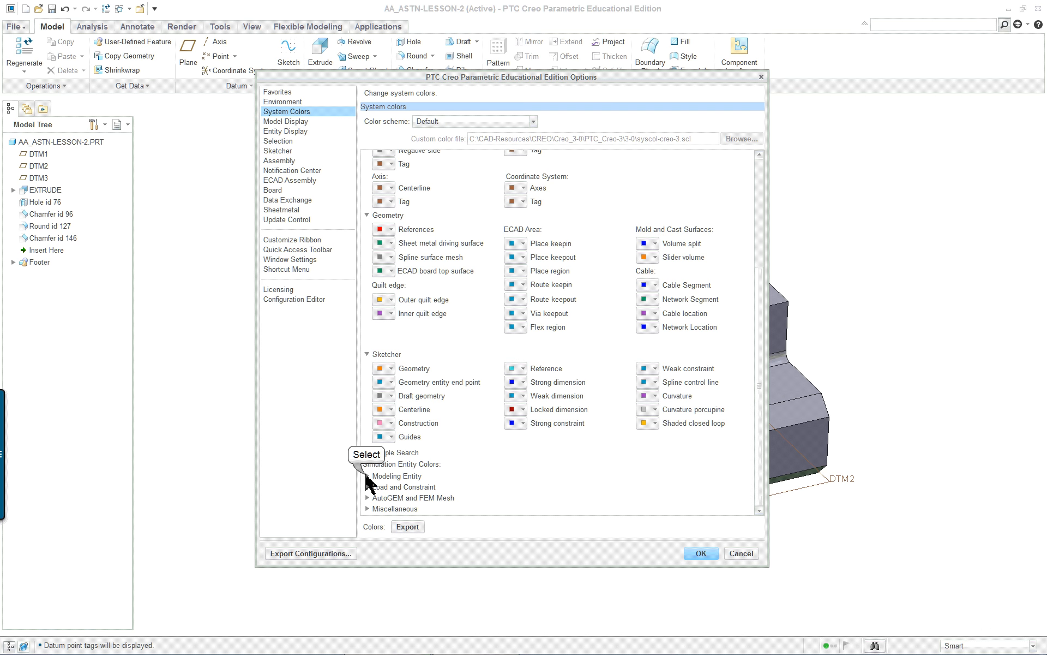
click(367, 476)
scroll(513, 461, down, 5)
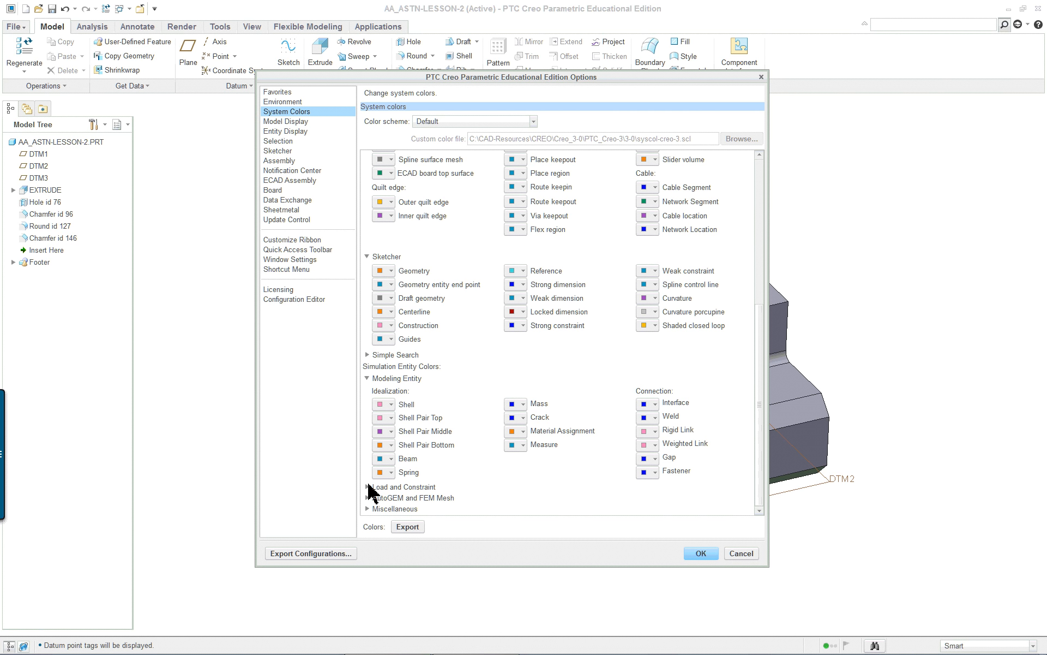
click(367, 487)
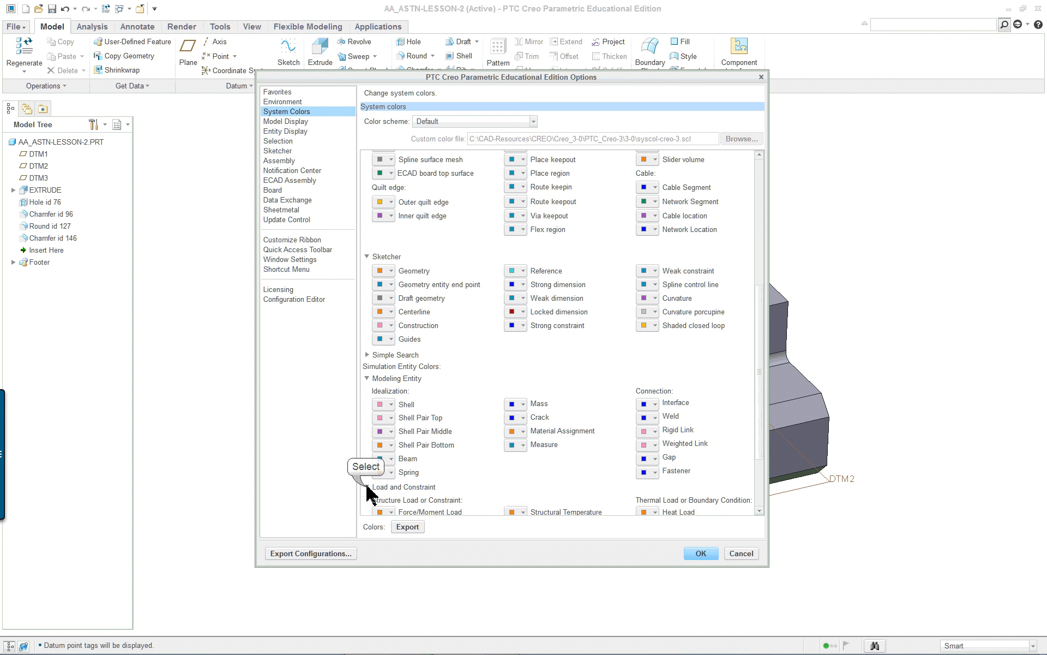
scroll(444, 477, down, 5)
scroll(444, 477, up, 15)
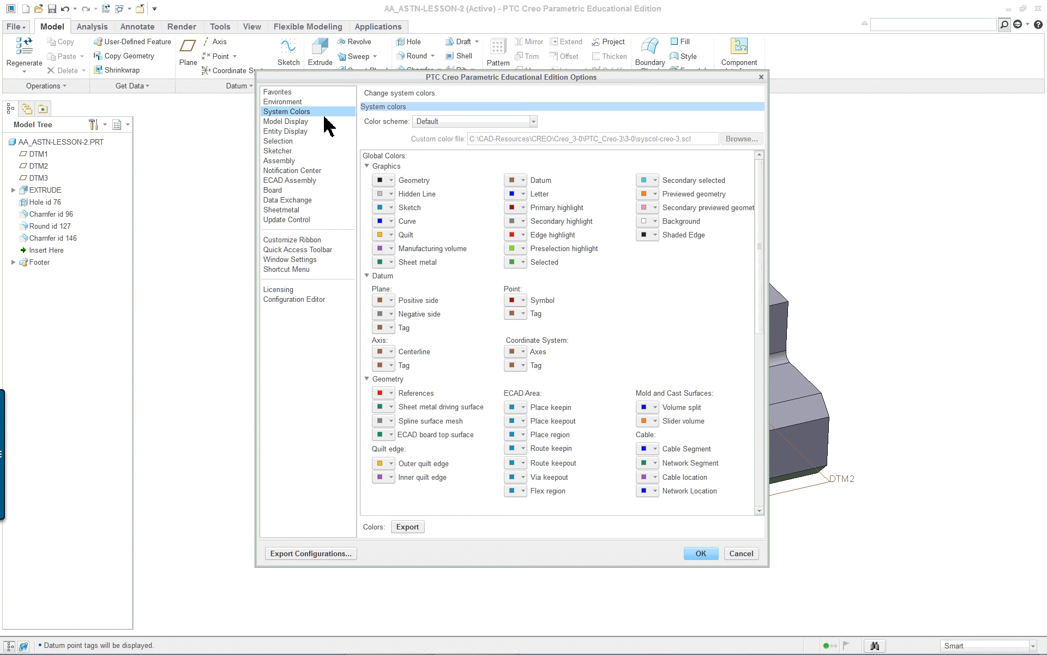
click(762, 78)
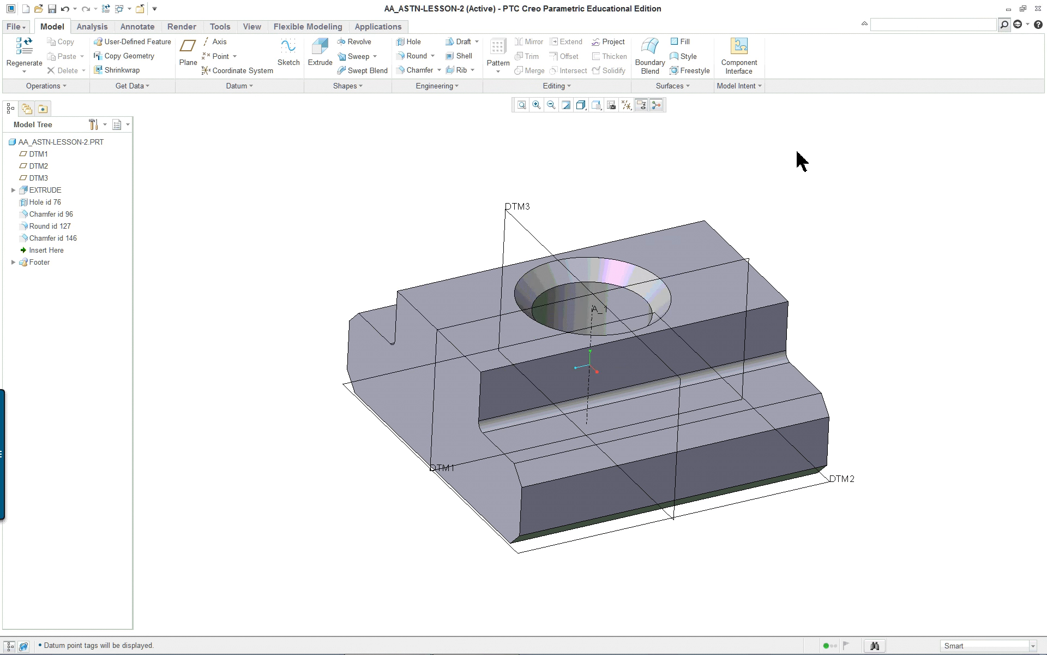
Switch to the Lesson 2 PDF in Adobe Acrobat and read the pages from Information Tools through The Model Tree
key(alt+Tab)
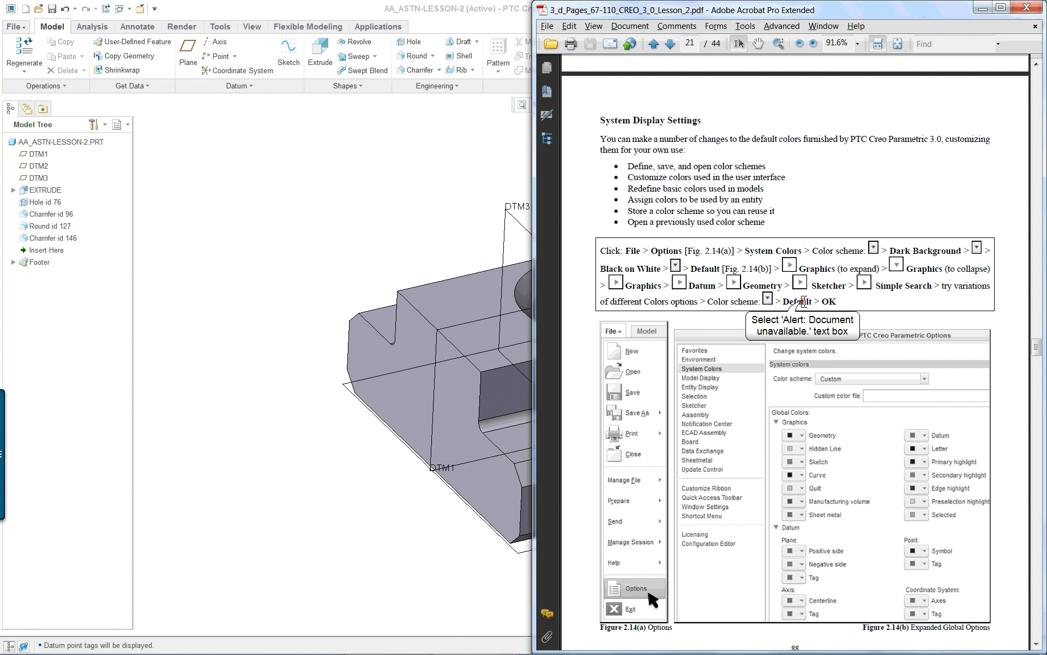
key(Page_Down)
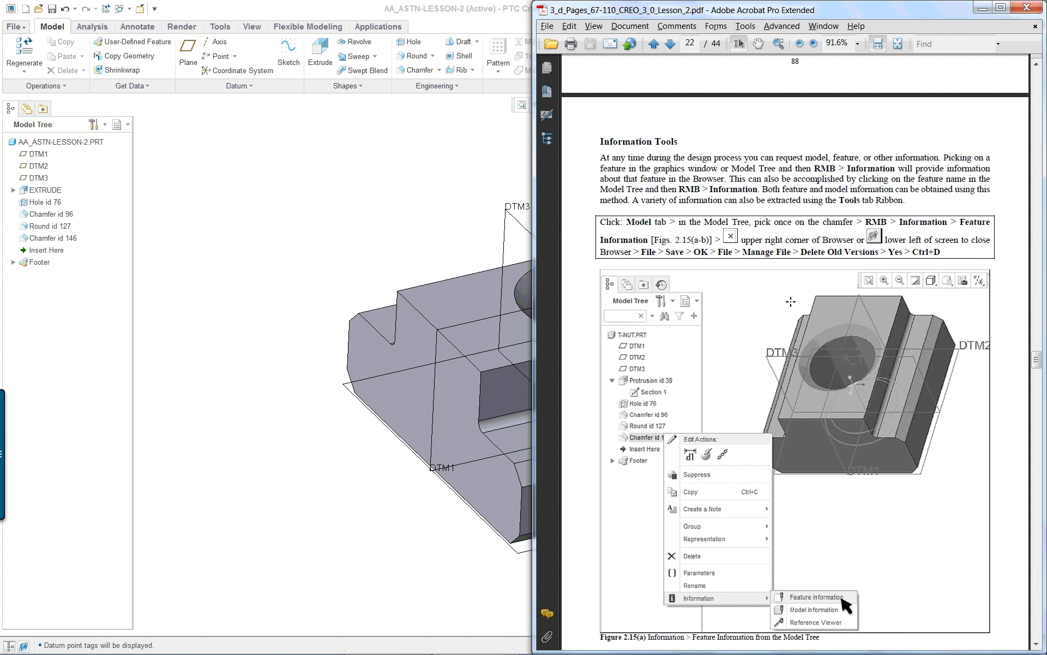
scroll(773, 299, down, 1)
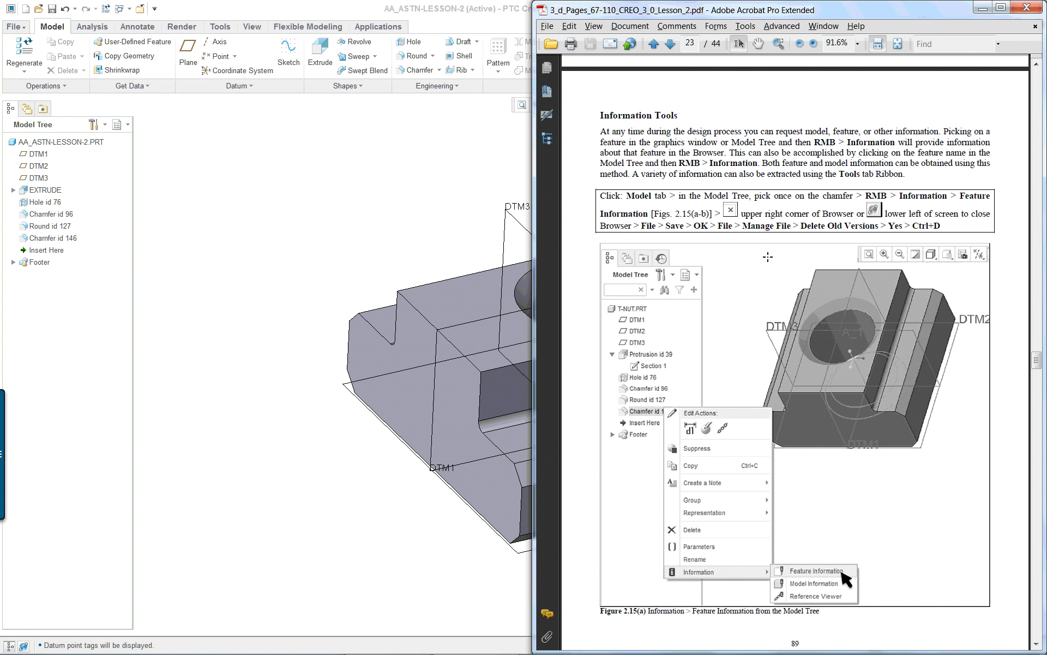
key(Page_Down)
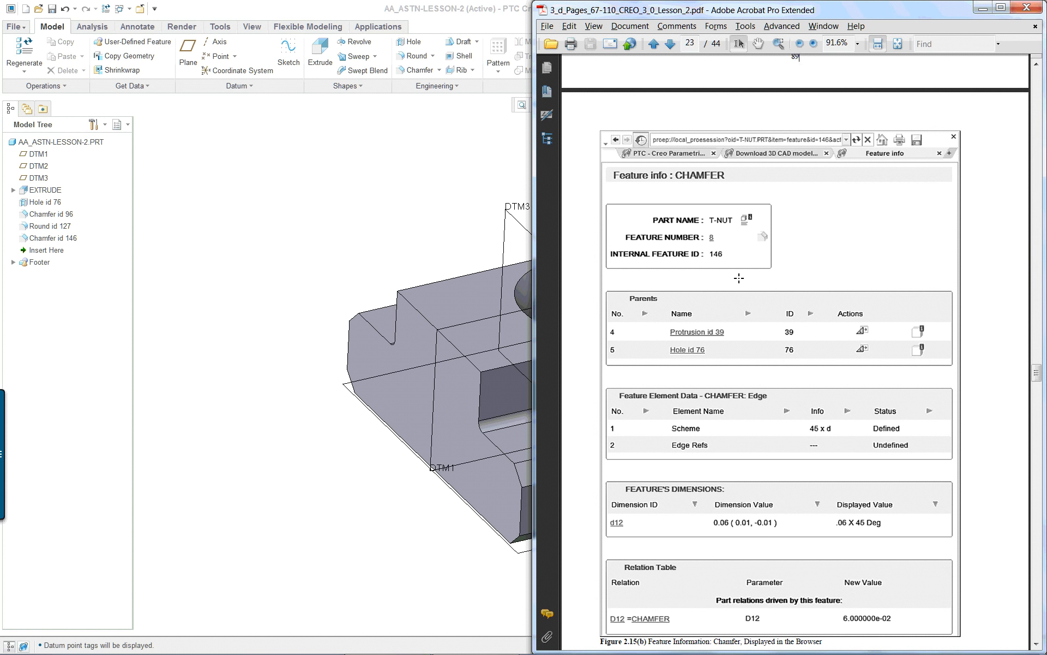
key(Page_Down)
scroll(739, 279, down, 2)
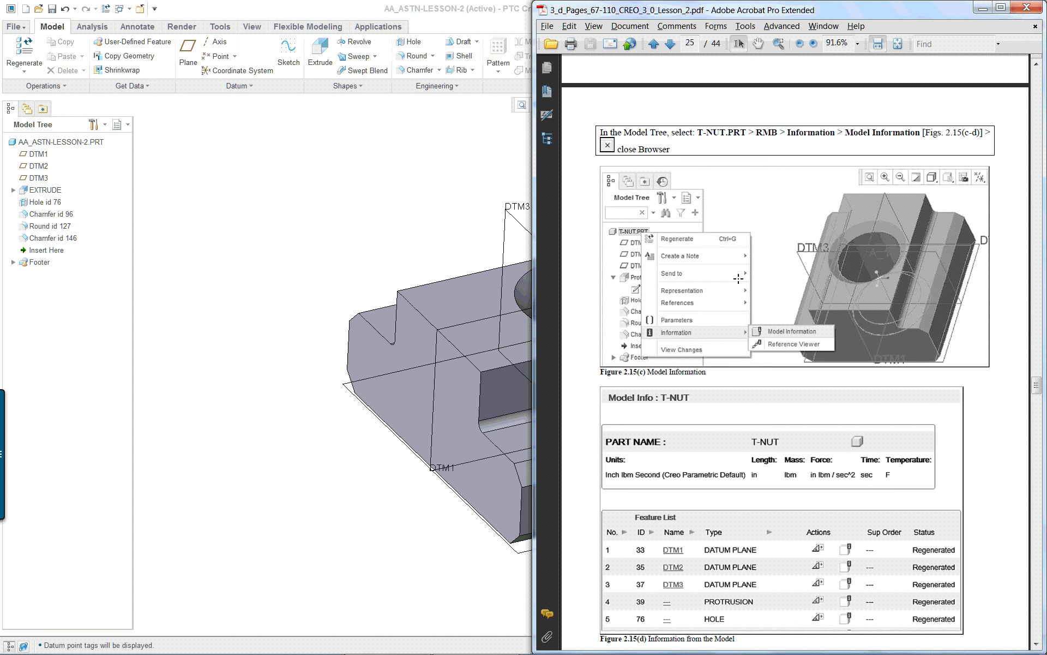
key(Page_Down)
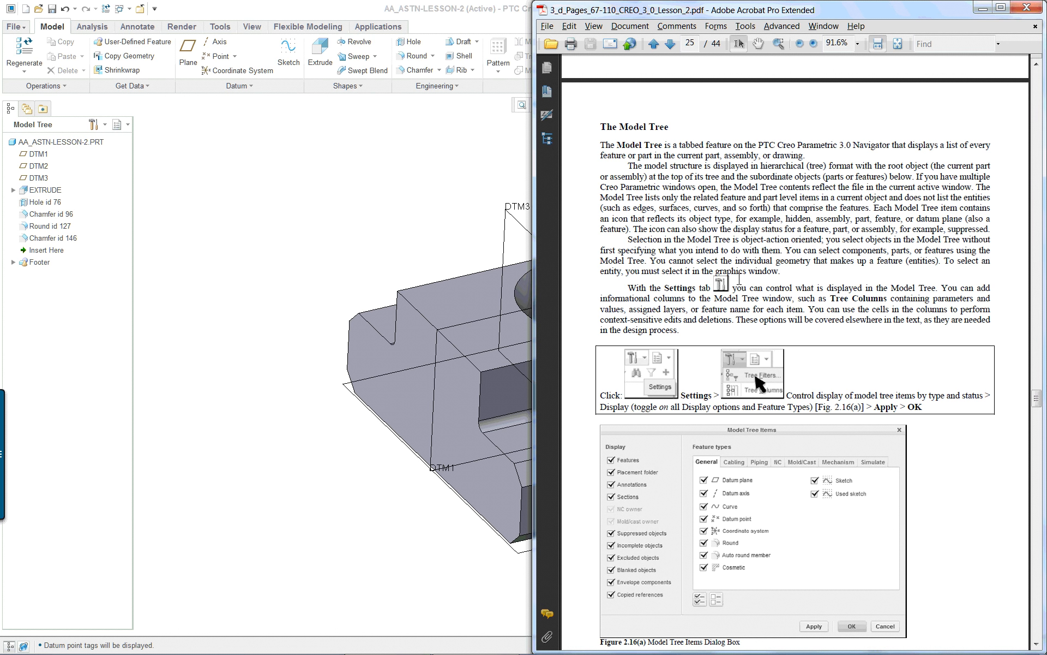
Return to Creo Parametric and select the extrude, hole, chamfer and round features in turn to examine their geometry on the model
click(47, 191)
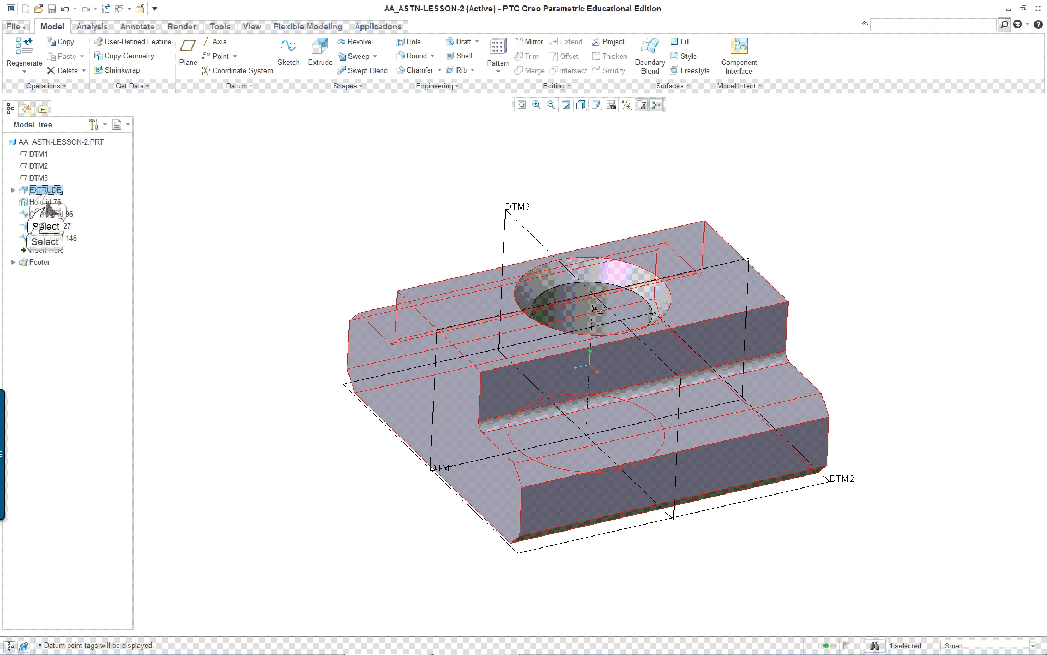
click(46, 206)
click(45, 223)
click(49, 192)
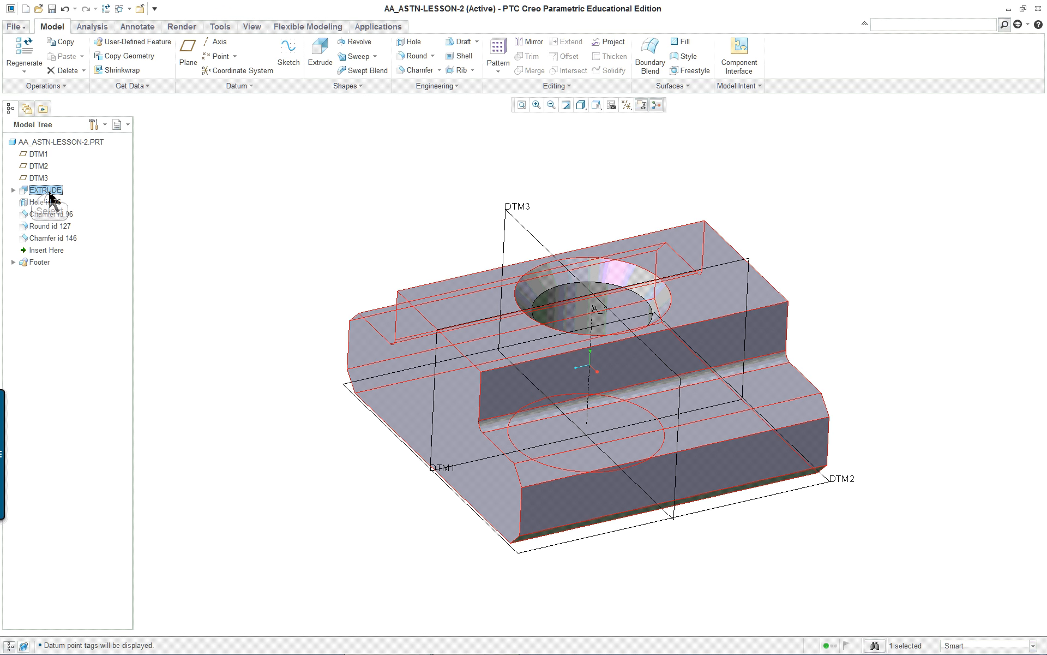
click(51, 215)
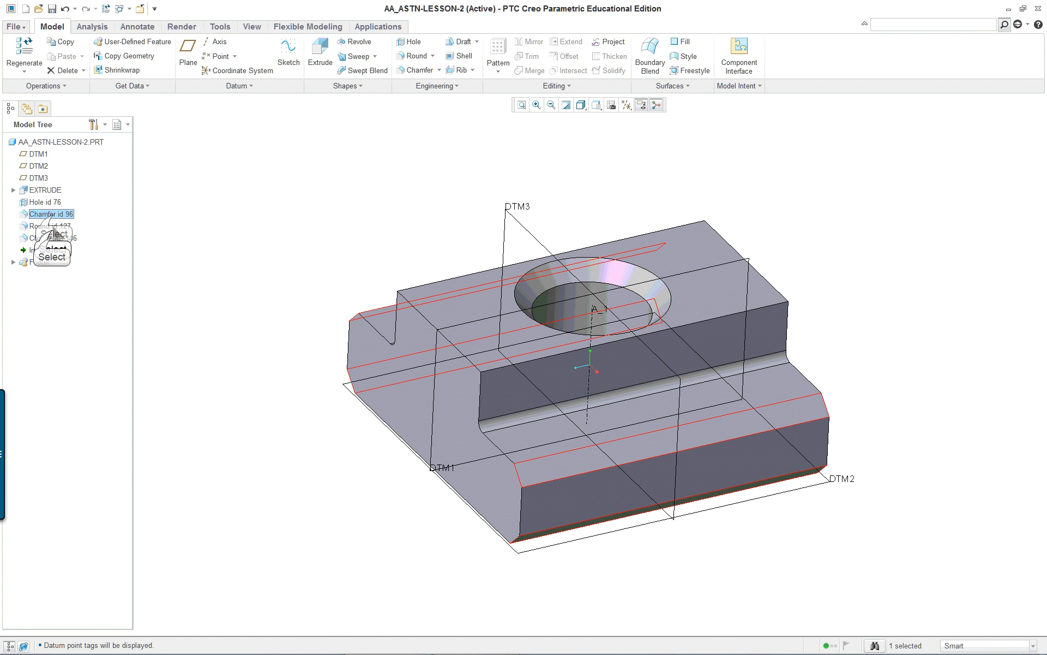
click(53, 229)
click(52, 237)
click(47, 249)
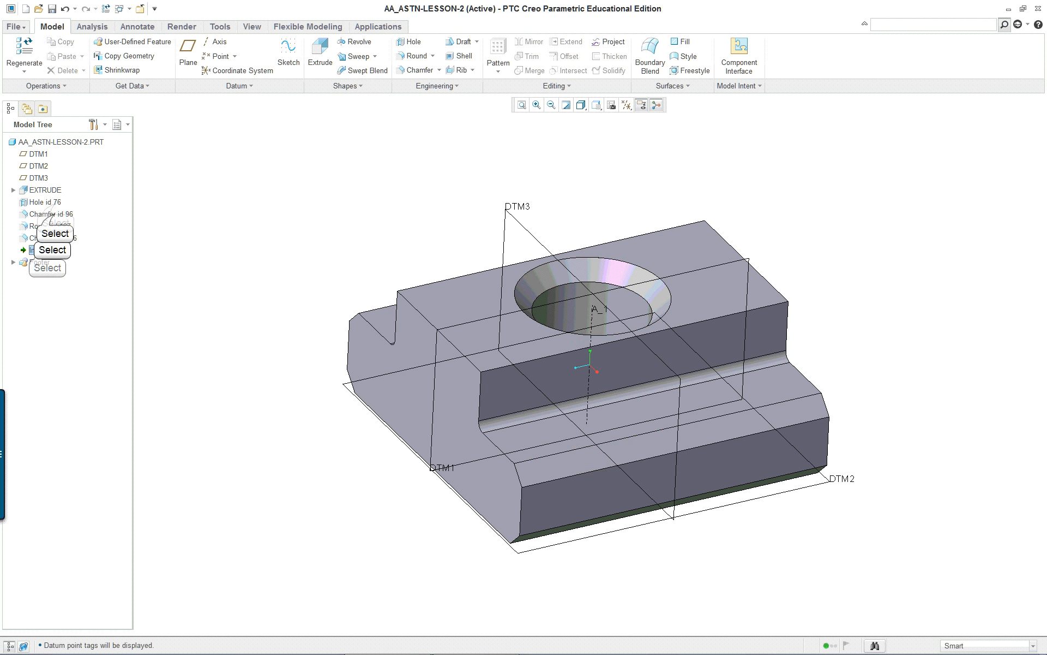
click(53, 226)
click(52, 214)
Open Hole id 76 for redefinition and inspect its placement surface and offset references from several view angles
right_click(55, 203)
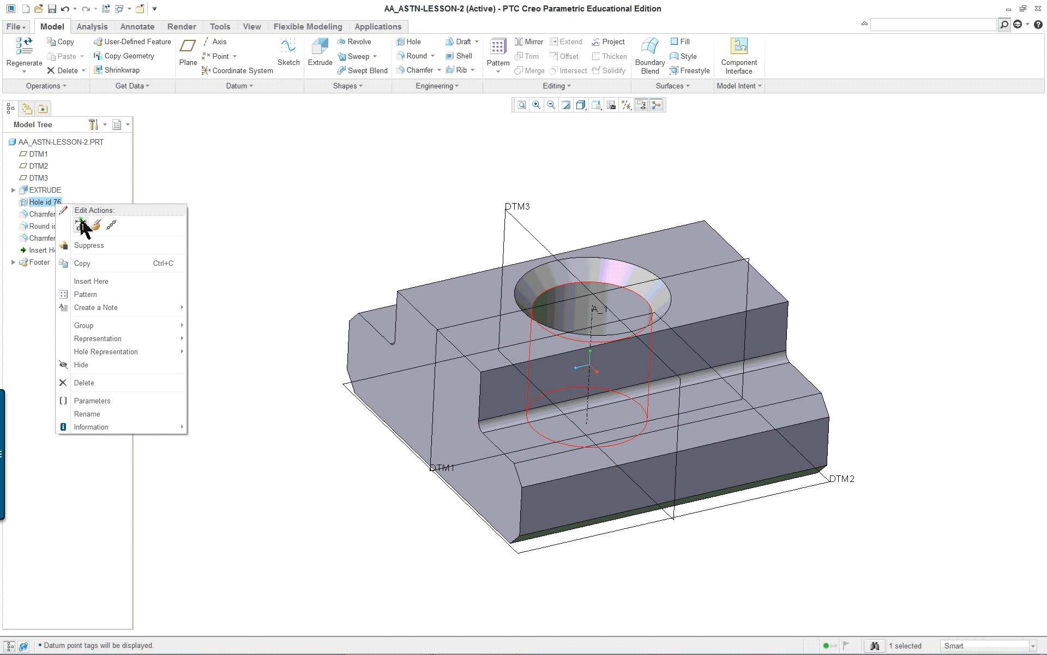
click(96, 226)
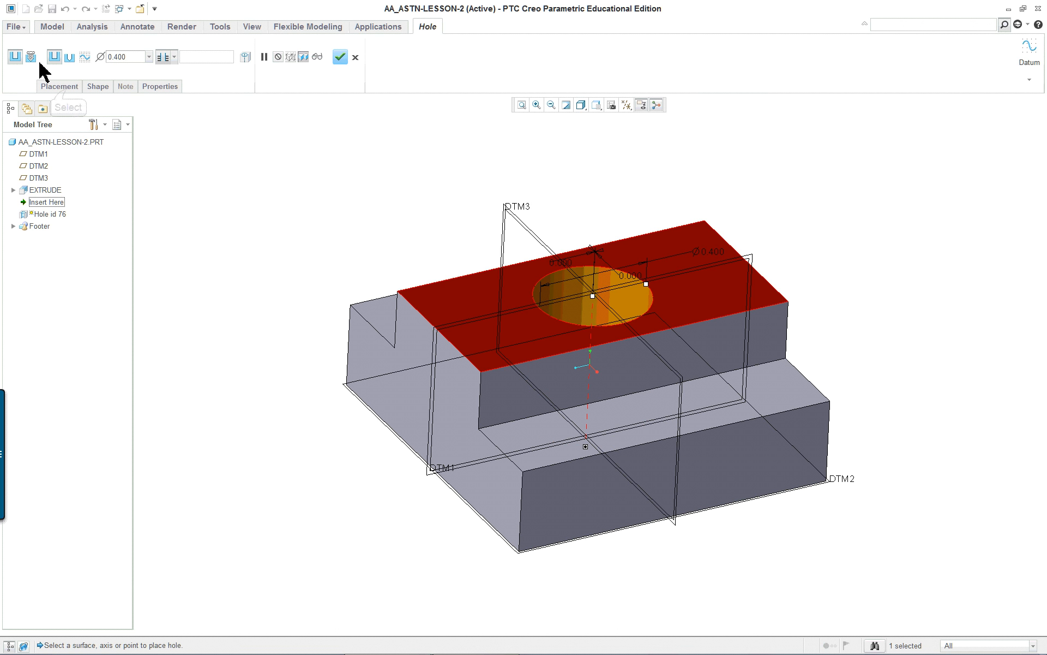
click(75, 87)
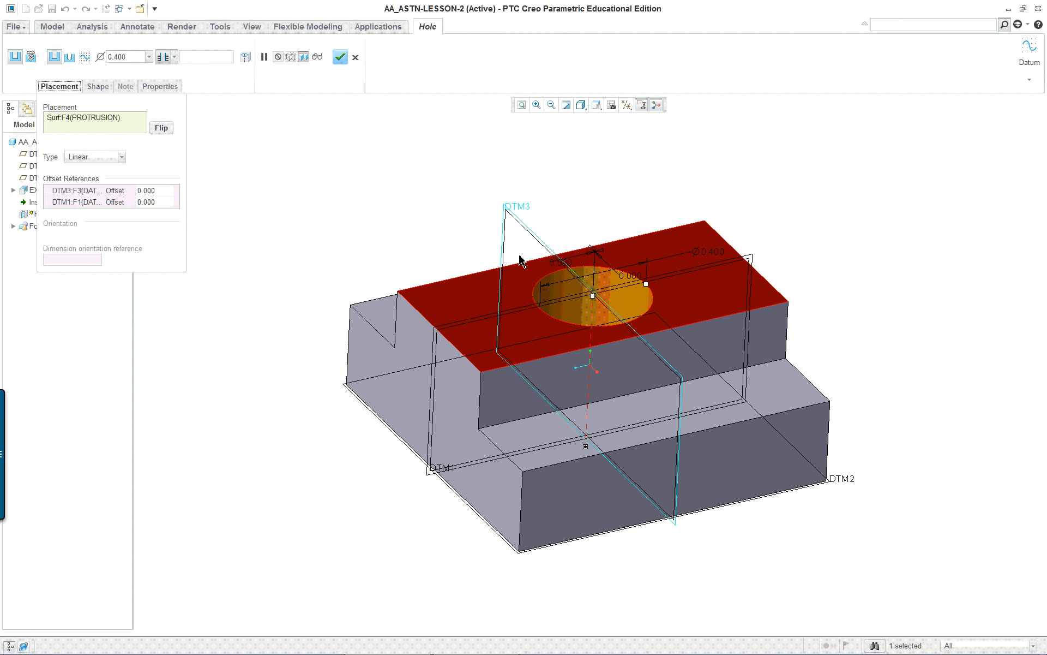
scroll(701, 306, up, 3)
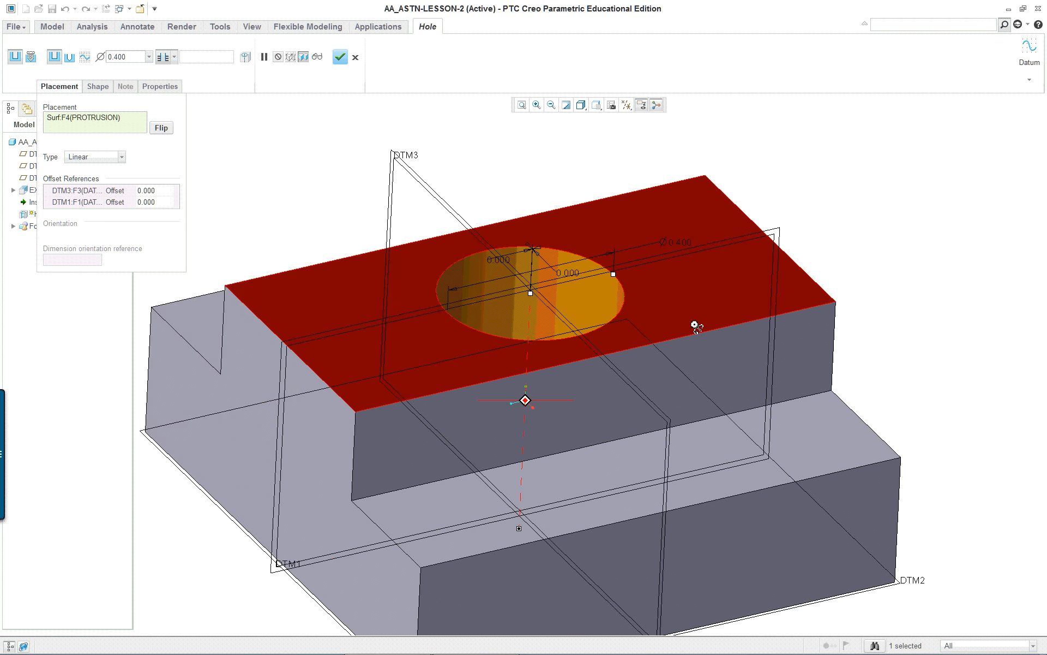
middle_drag(696, 323, 698, 295)
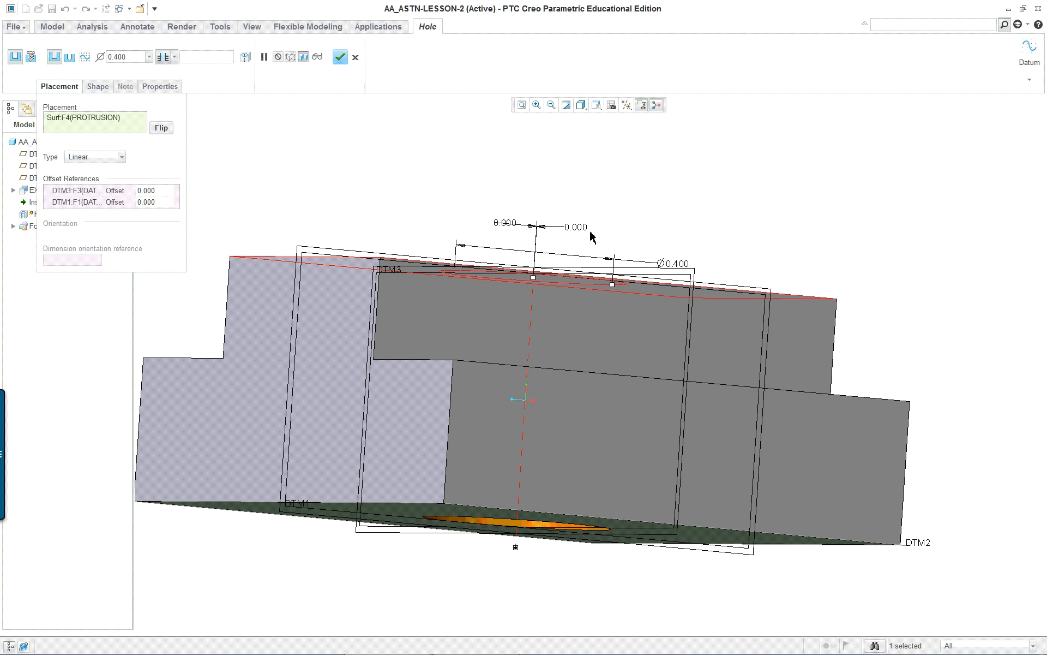
key(ctrl+d)
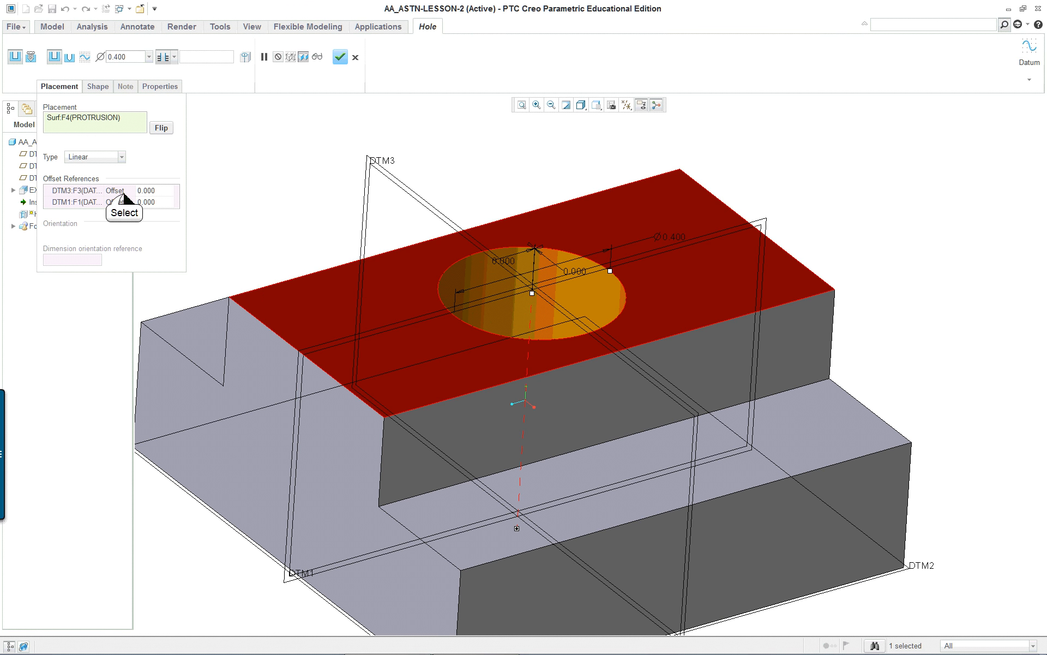
Change the hole's DTM3 and DTM1 placement references from Offset to Align and accept the redefined hole
click(123, 192)
click(118, 190)
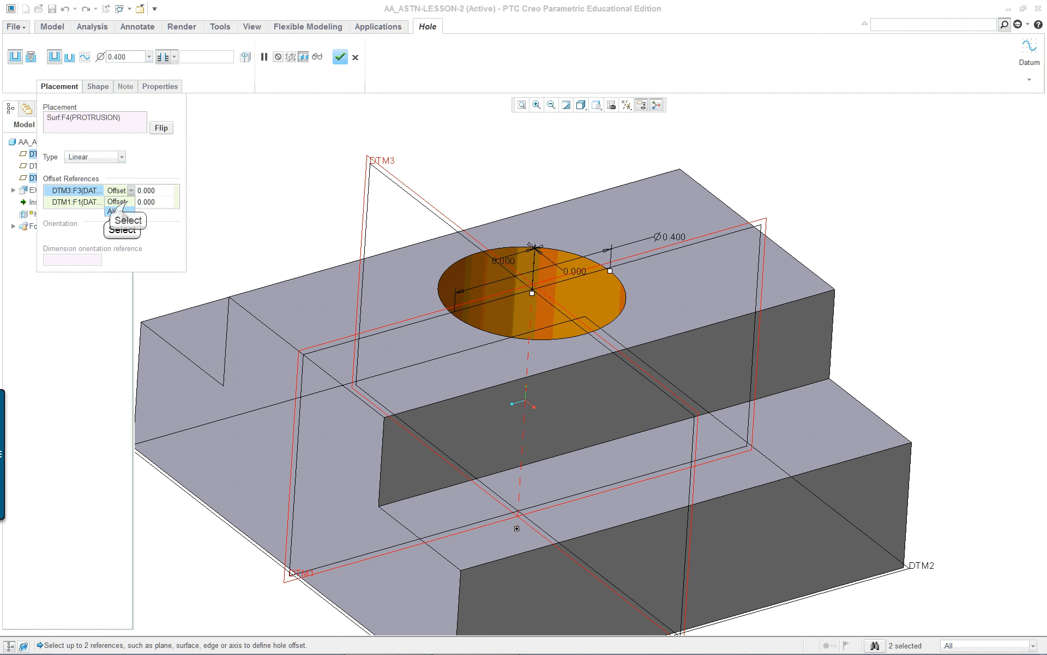
click(112, 211)
click(117, 201)
click(131, 202)
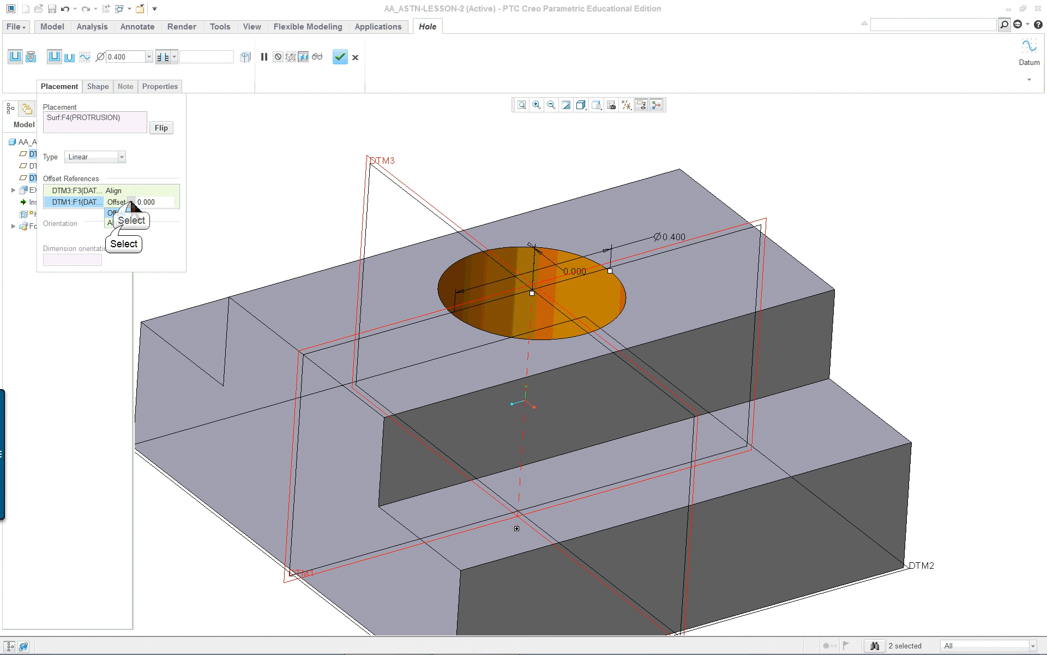
click(114, 222)
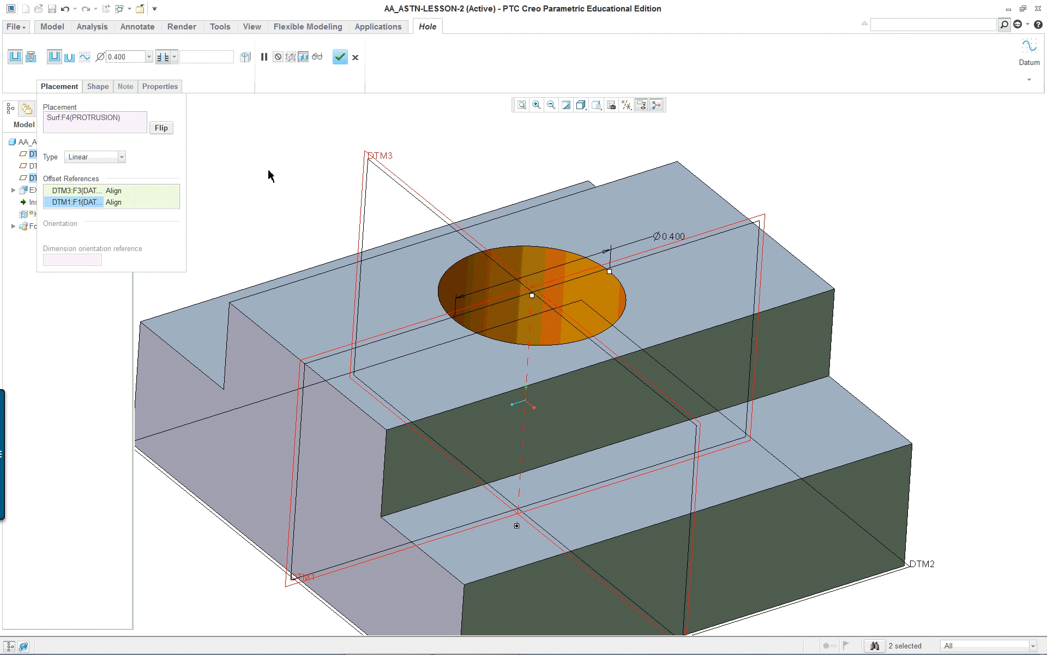
mouse_move(269, 175)
middle_down()
mouse_move(346, 159)
mouse_move(260, 187)
middle_up()
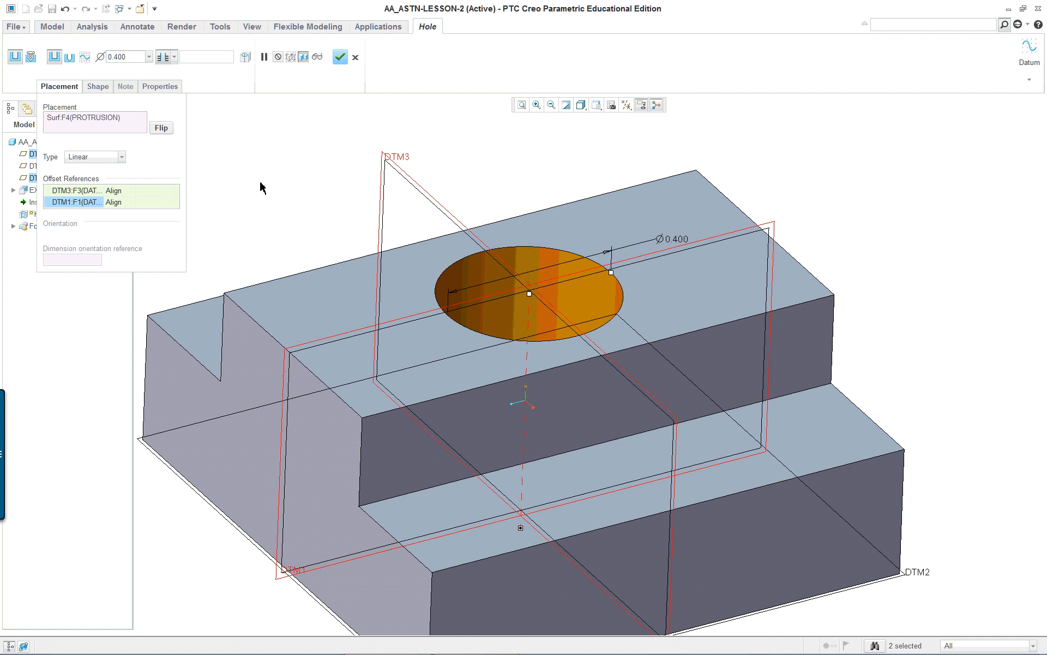
middle_click(262, 187)
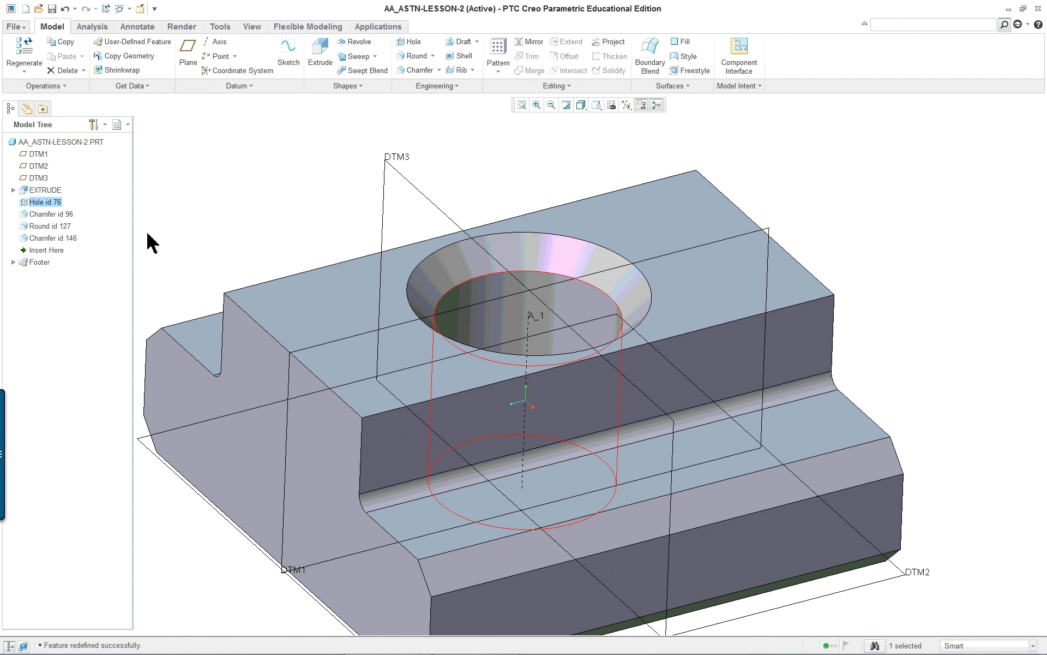
Delete Chamfer id 146 at the hole's edges together with the obsolete relations that refer to it
click(50, 229)
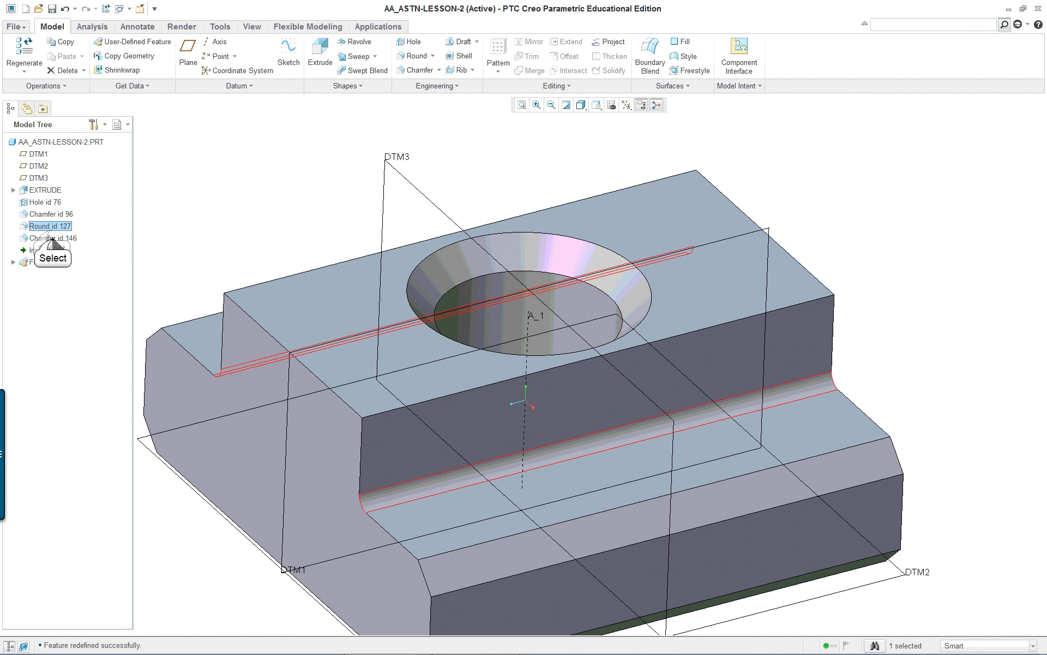
click(54, 215)
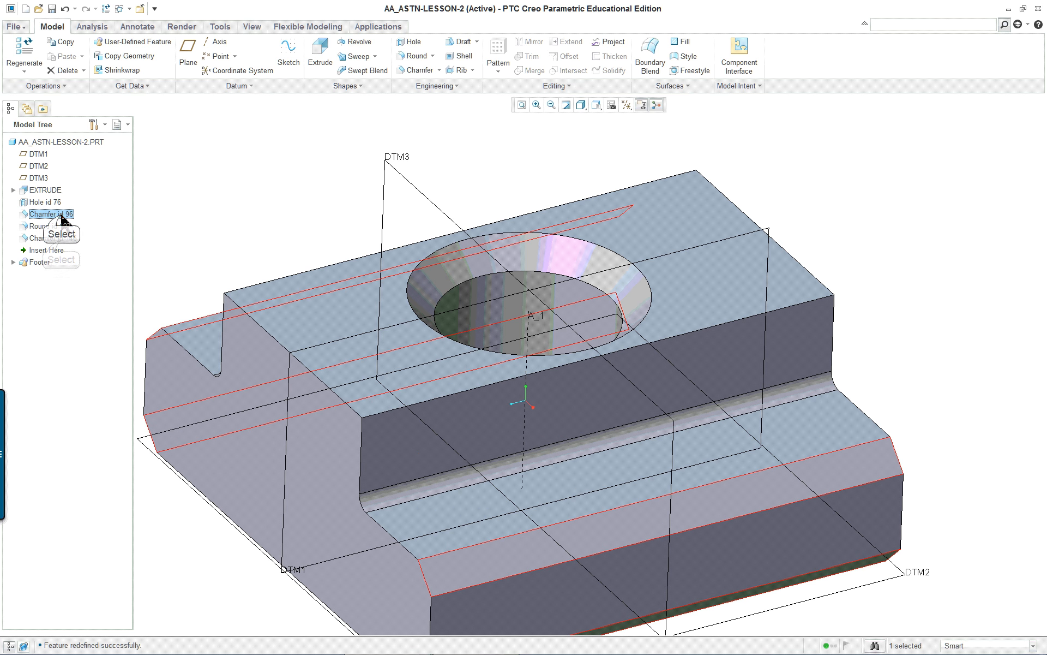
right_click(61, 241)
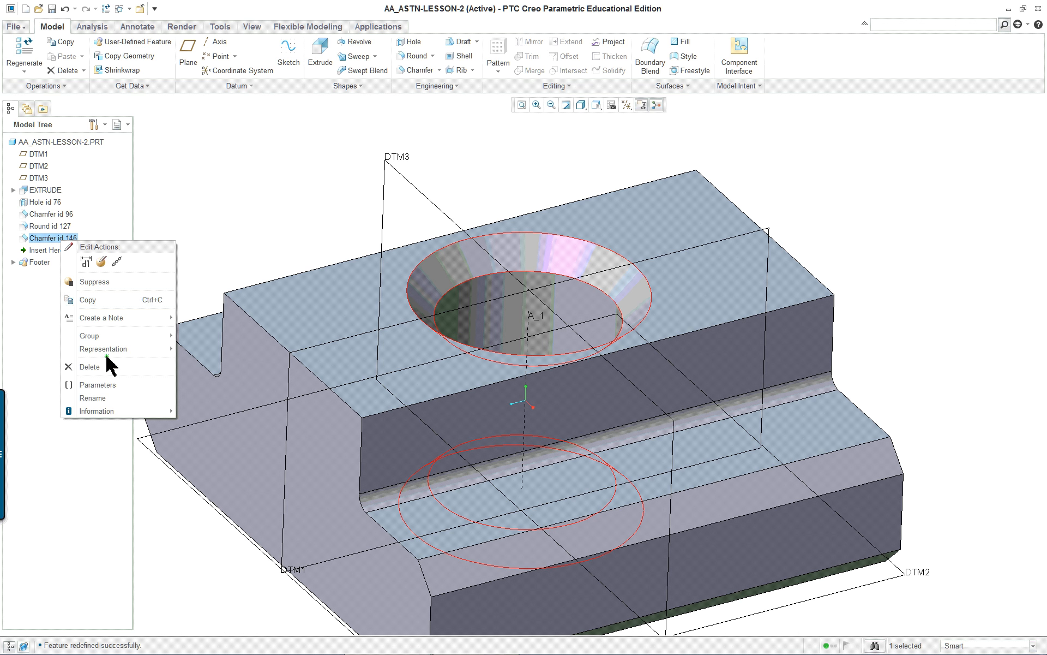
click(93, 367)
click(486, 345)
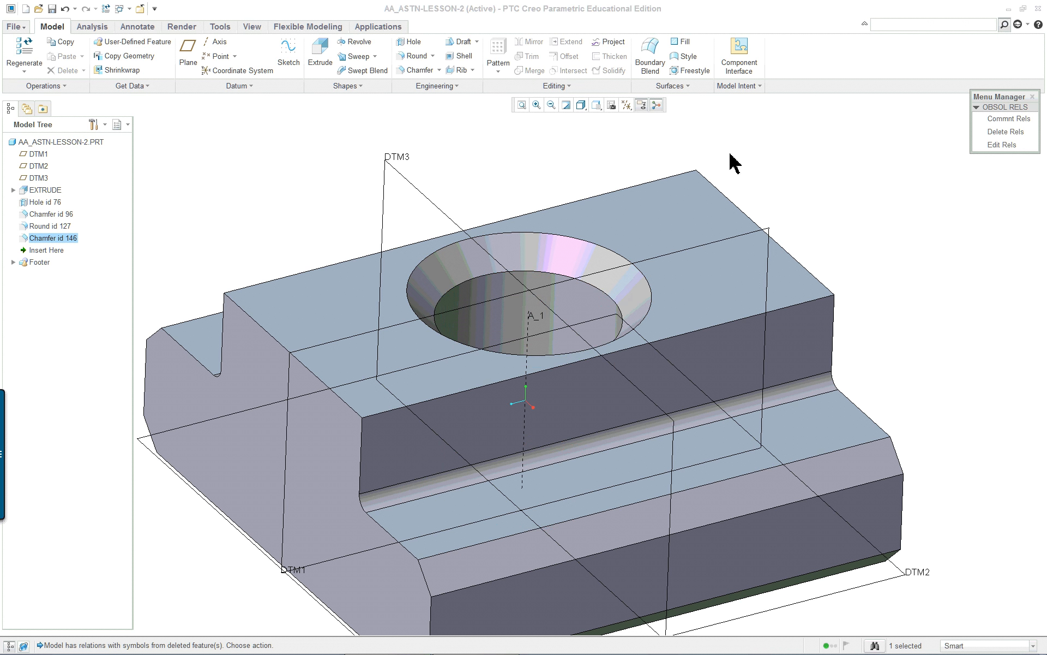
click(1006, 131)
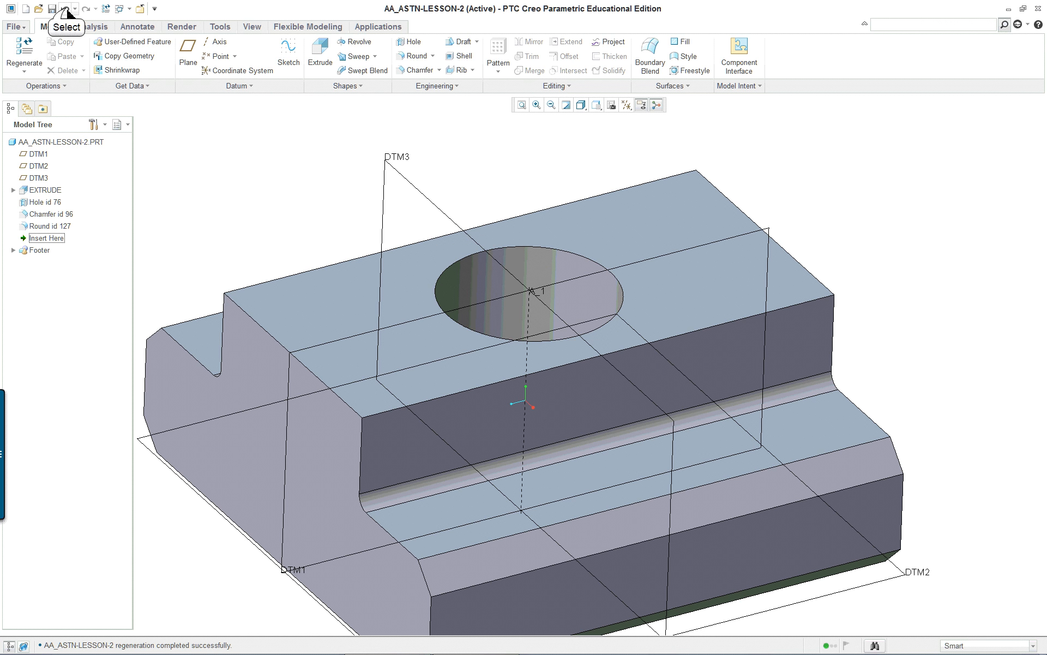
Undo the deletion of the hole's chamfer and check the list of remaining undoable operations
click(66, 9)
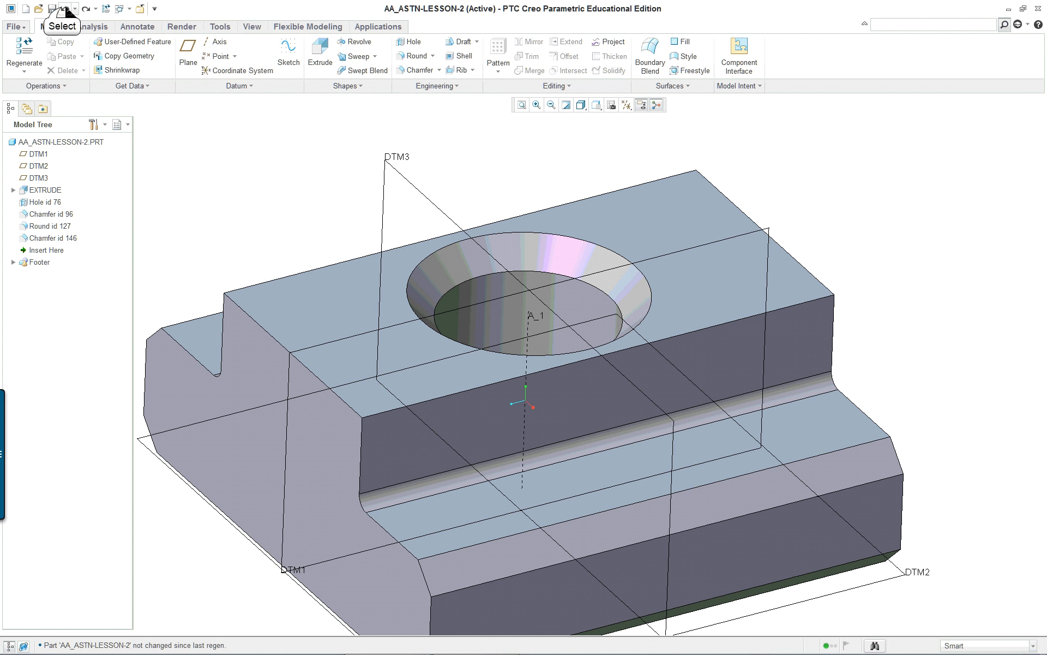
click(75, 9)
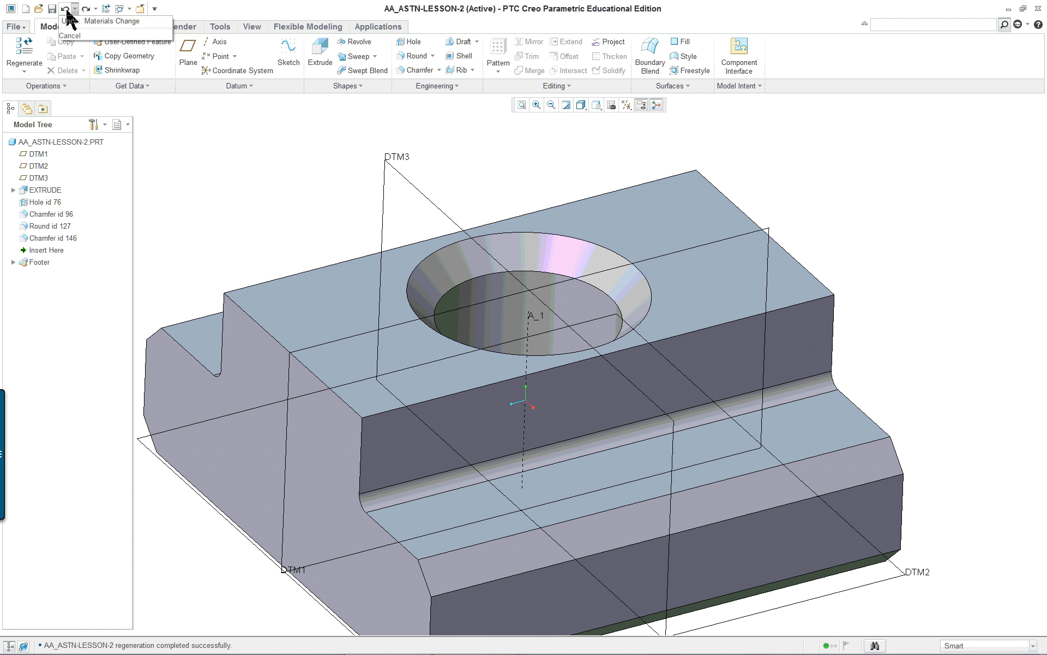
click(215, 145)
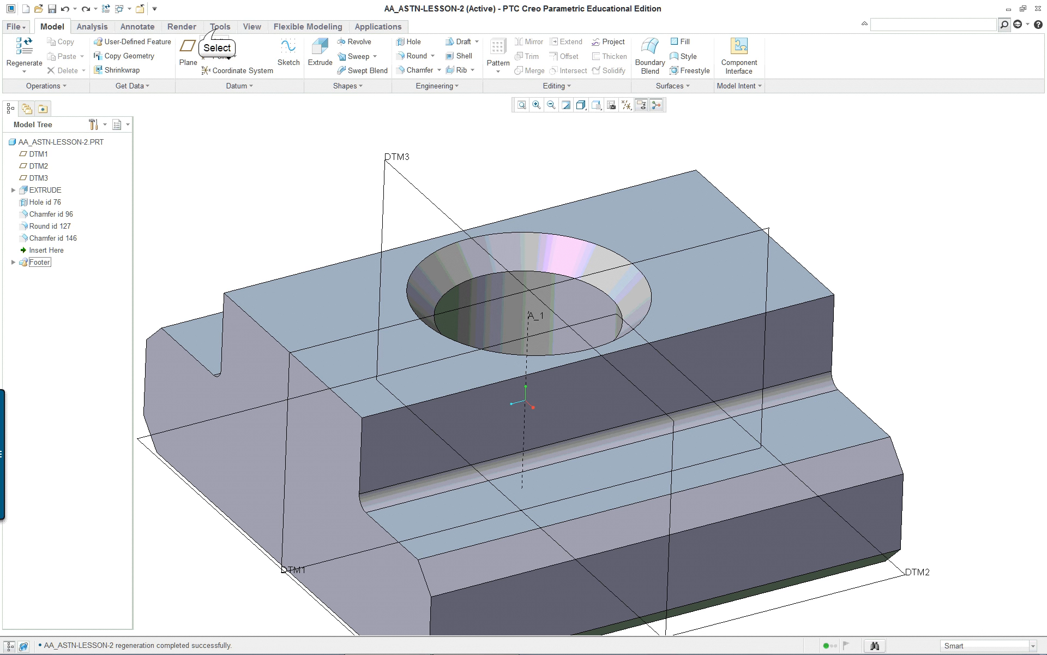
Review the part's parameters and its relations without changing them
click(219, 27)
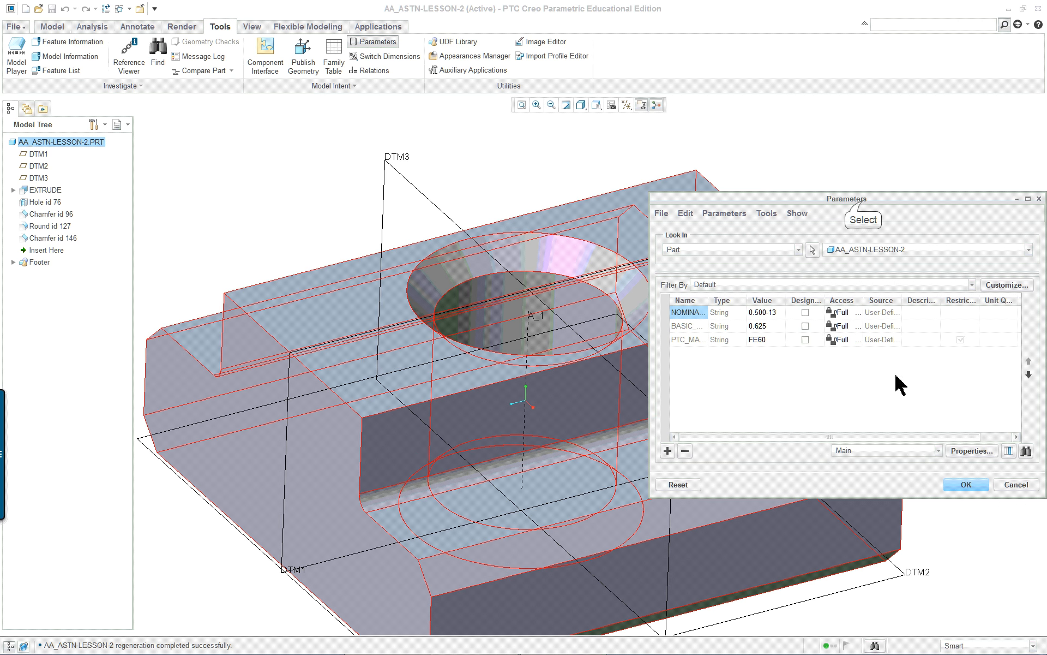
drag(863, 201, 631, 147)
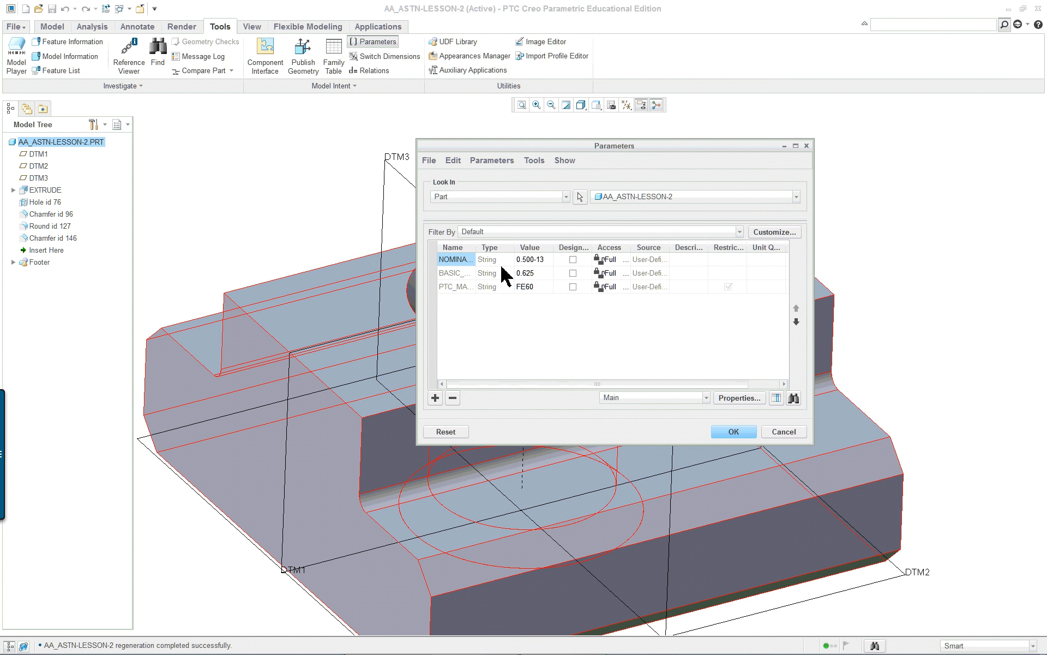
click(782, 431)
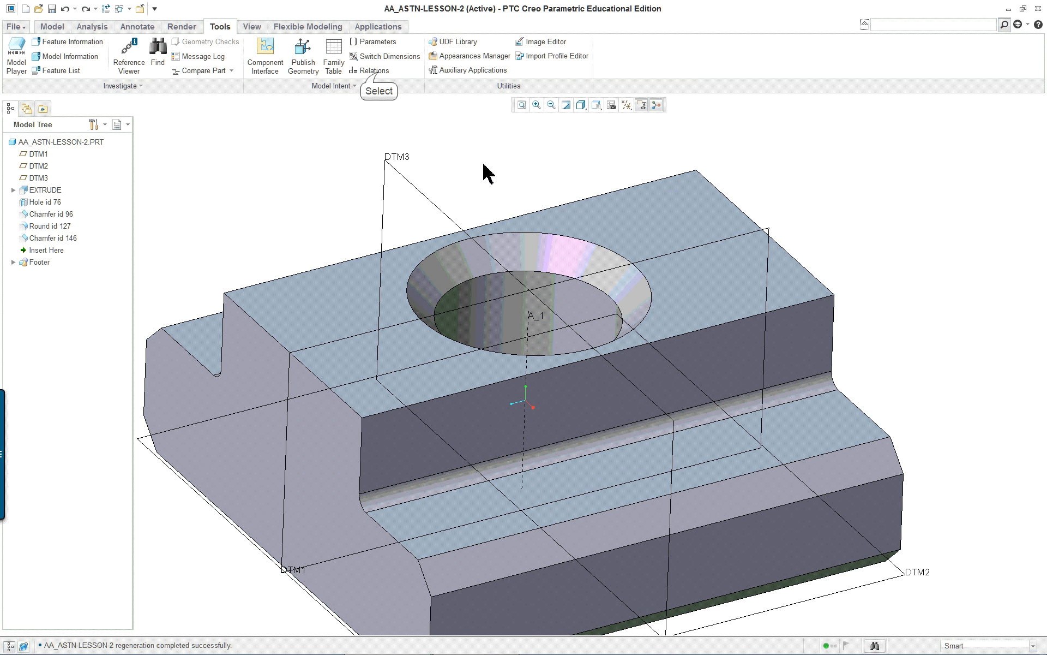
click(370, 70)
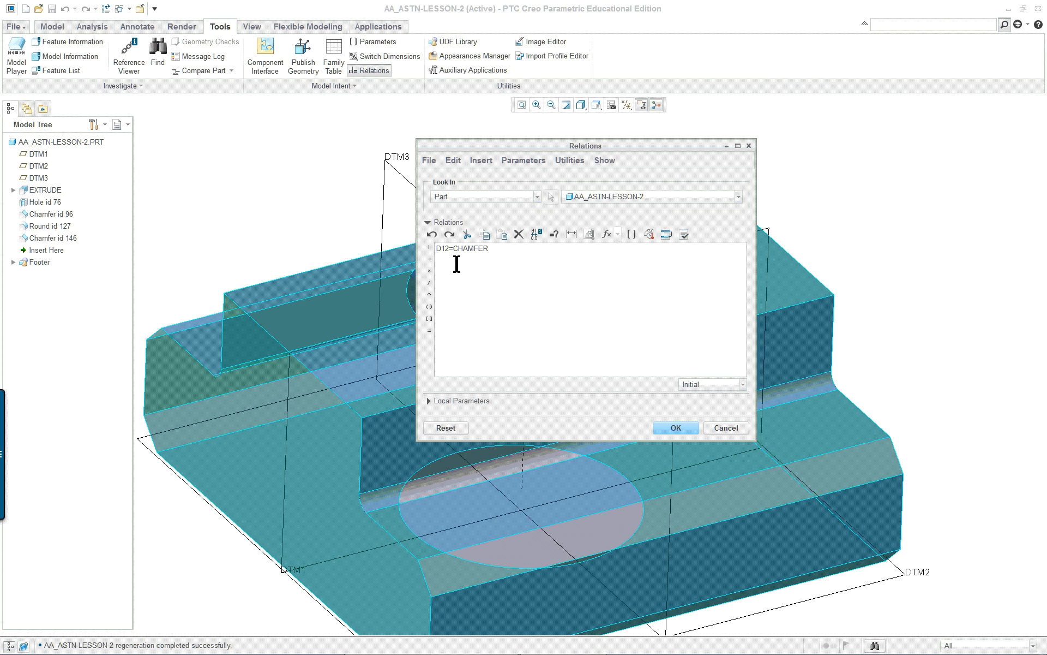
click(677, 428)
Redefine the EXTRUDE feature by opening its internal sketch and orienting the section to a 2D view
scroll(741, 442, down, 3)
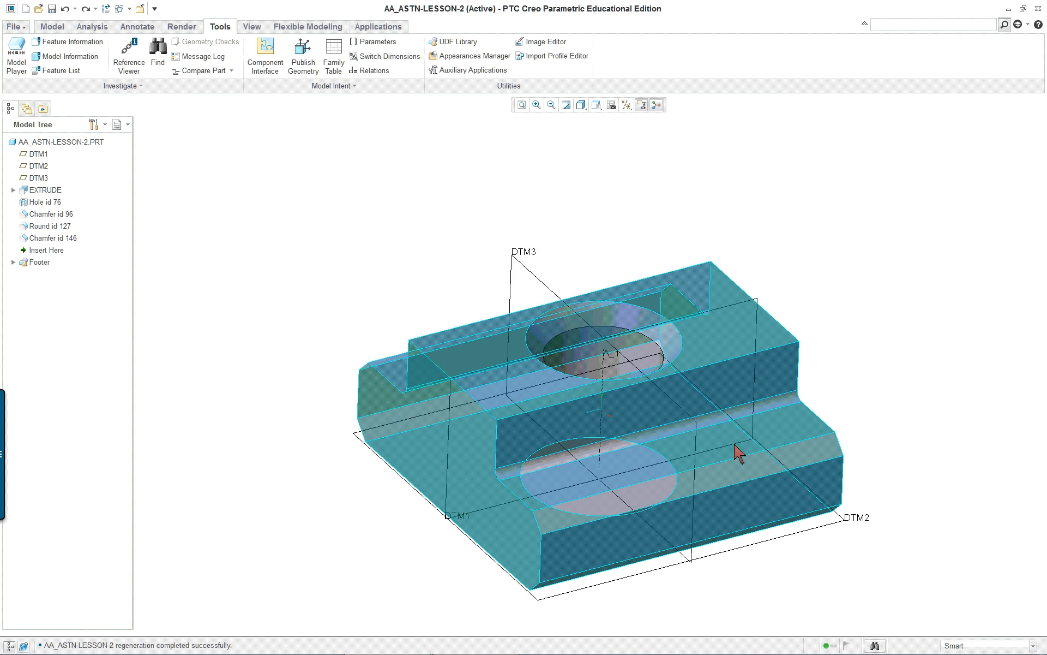
middle_drag(738, 452, 761, 468)
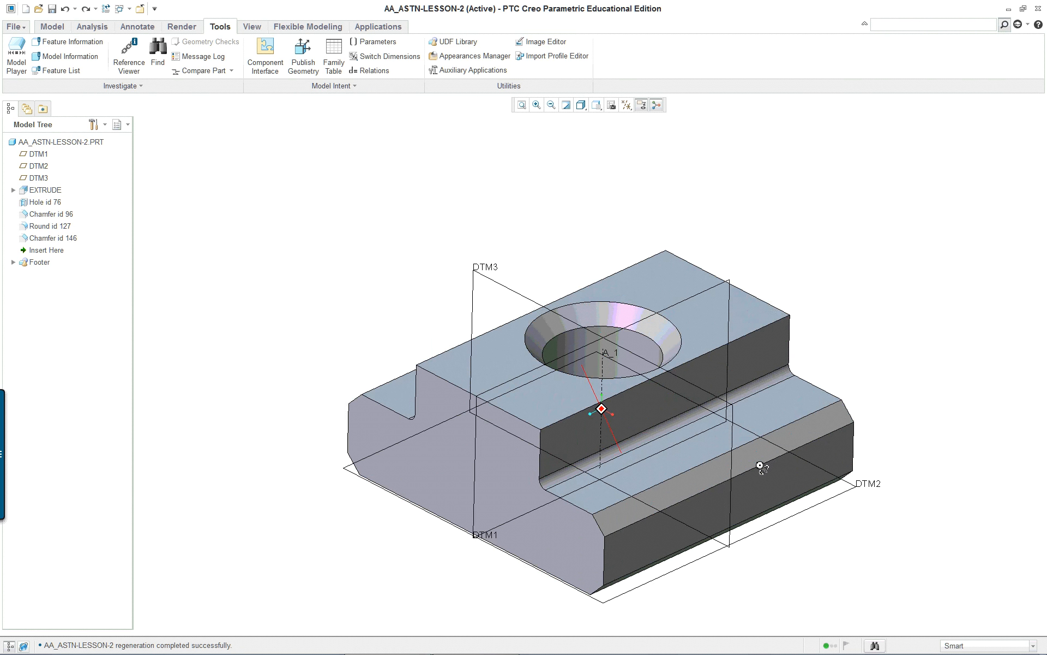
scroll(871, 551, up, 2)
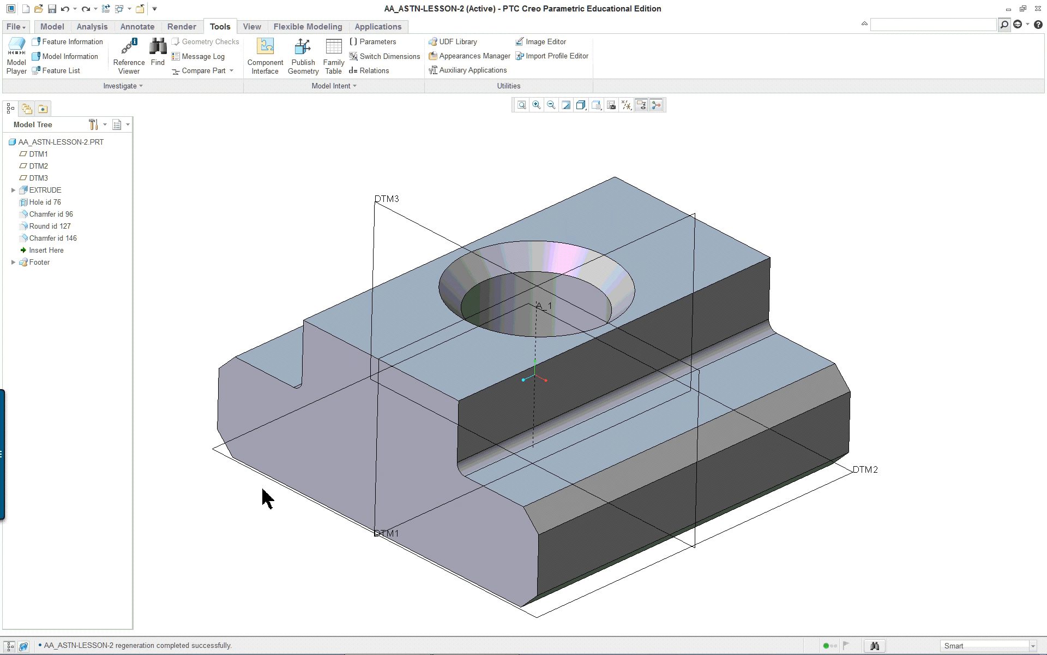
middle_drag(351, 429, 373, 409)
click(334, 437)
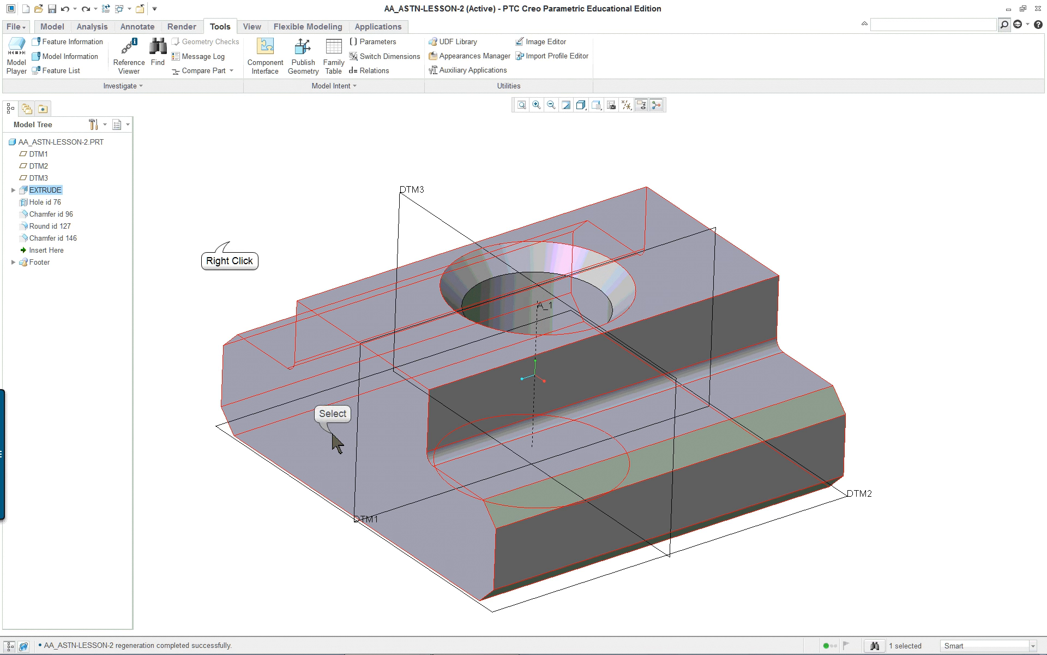
right_click(231, 241)
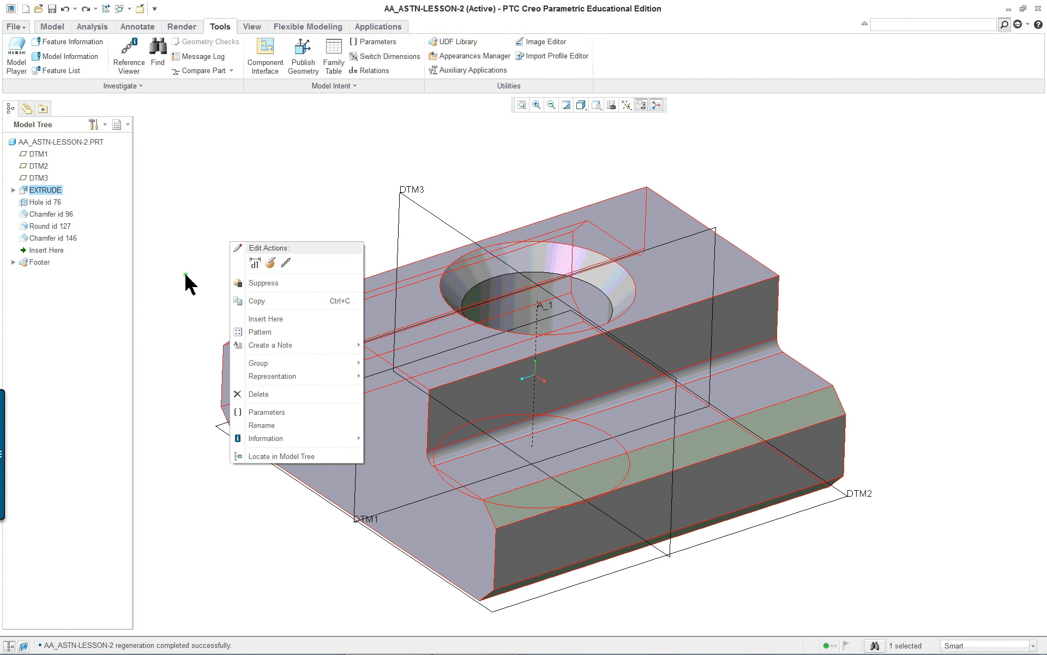
click(270, 263)
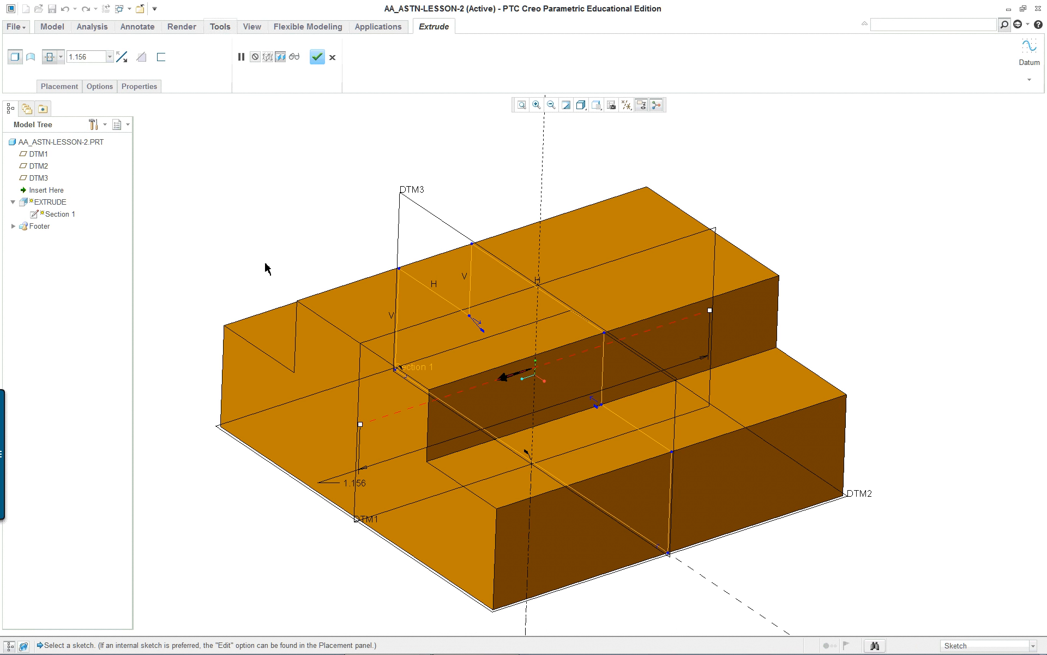
right_click(265, 144)
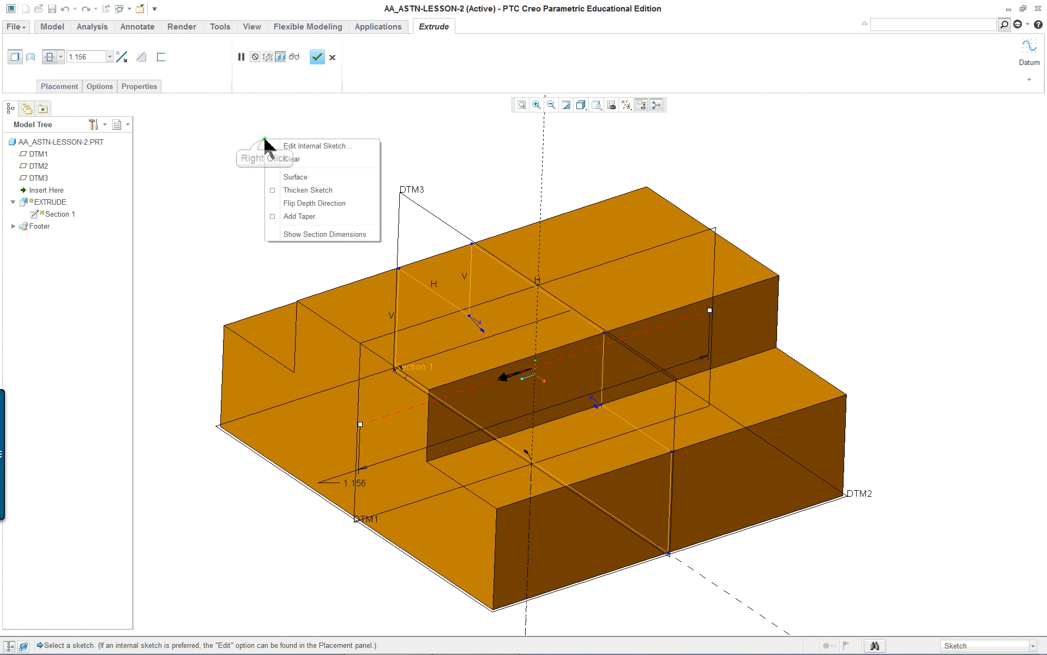
click(293, 146)
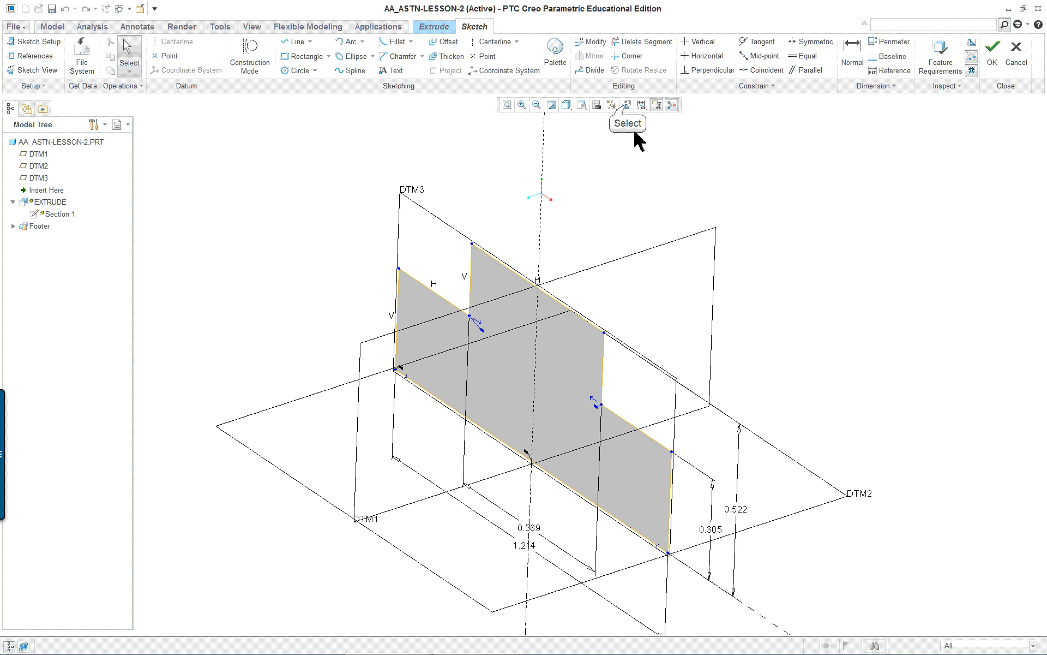
click(628, 106)
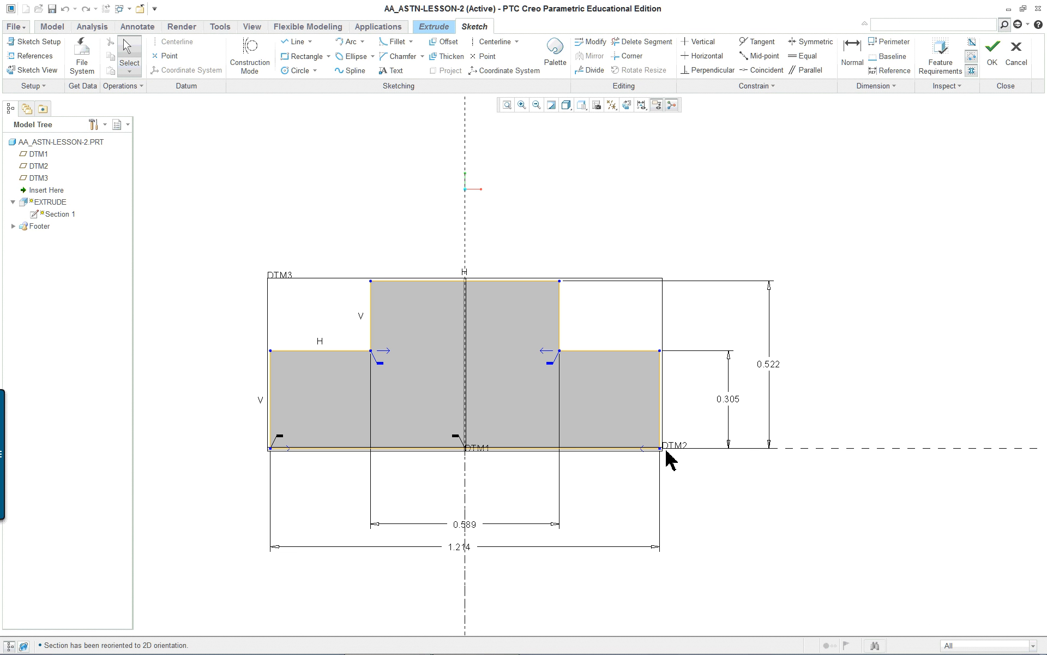
Sketch a circle about 0.347 in diameter, centered on the midpoint of the T-nut profile's top edge
scroll(553, 425, up, 1)
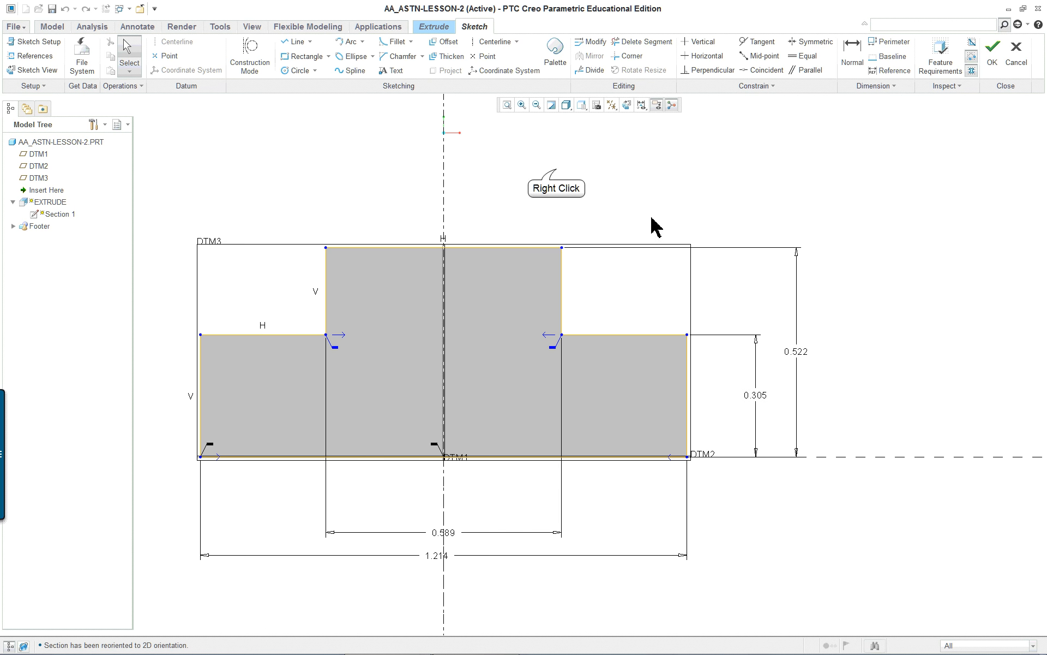
right_click(556, 170)
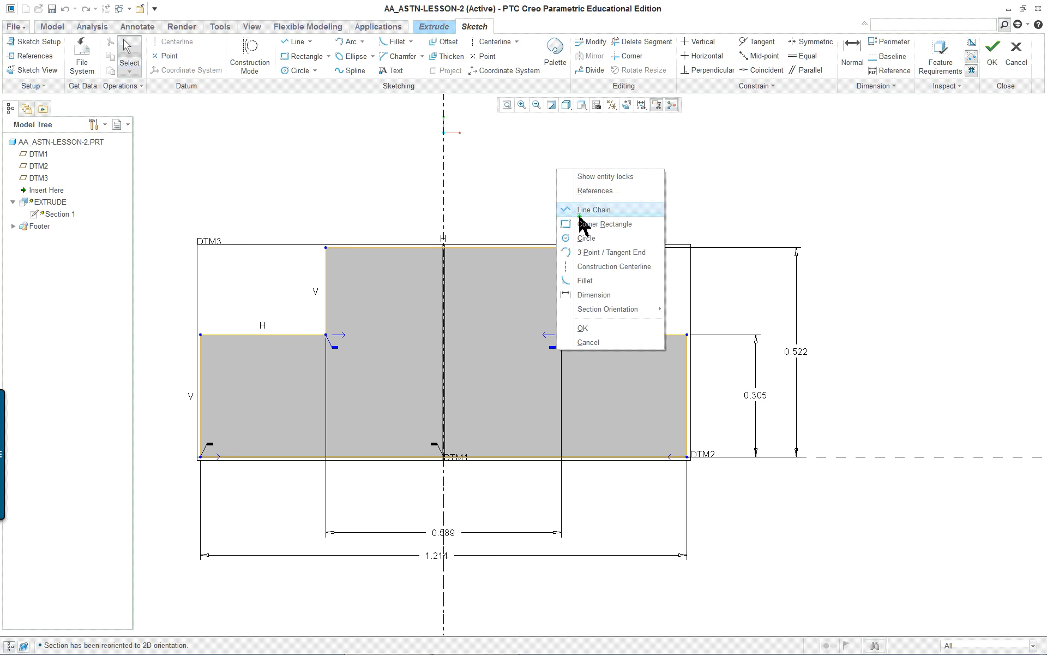
click(588, 238)
click(444, 247)
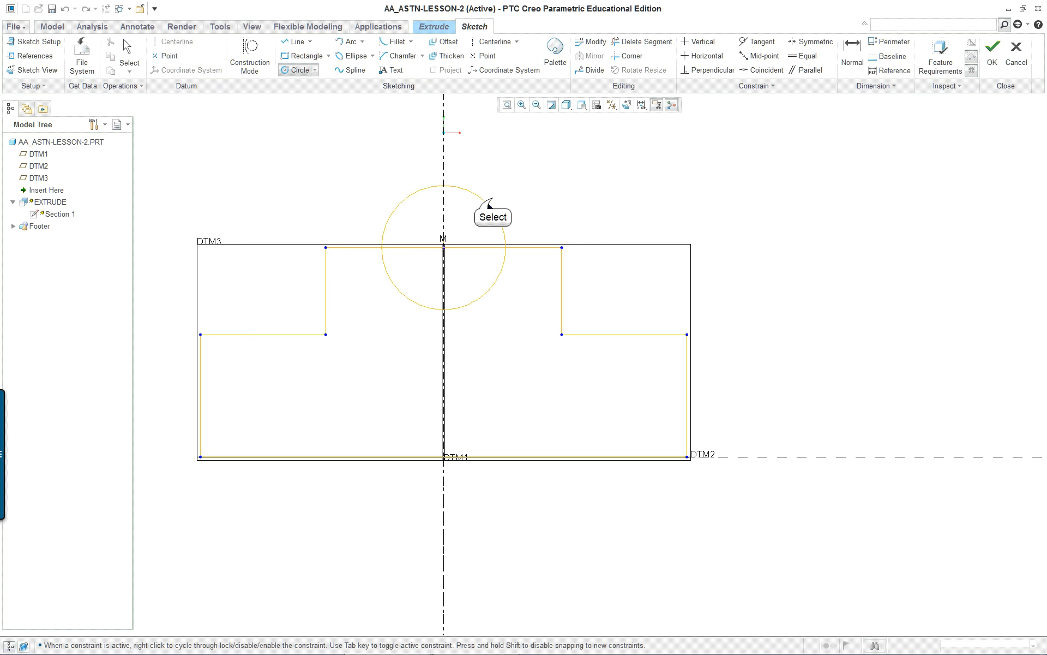
click(493, 199)
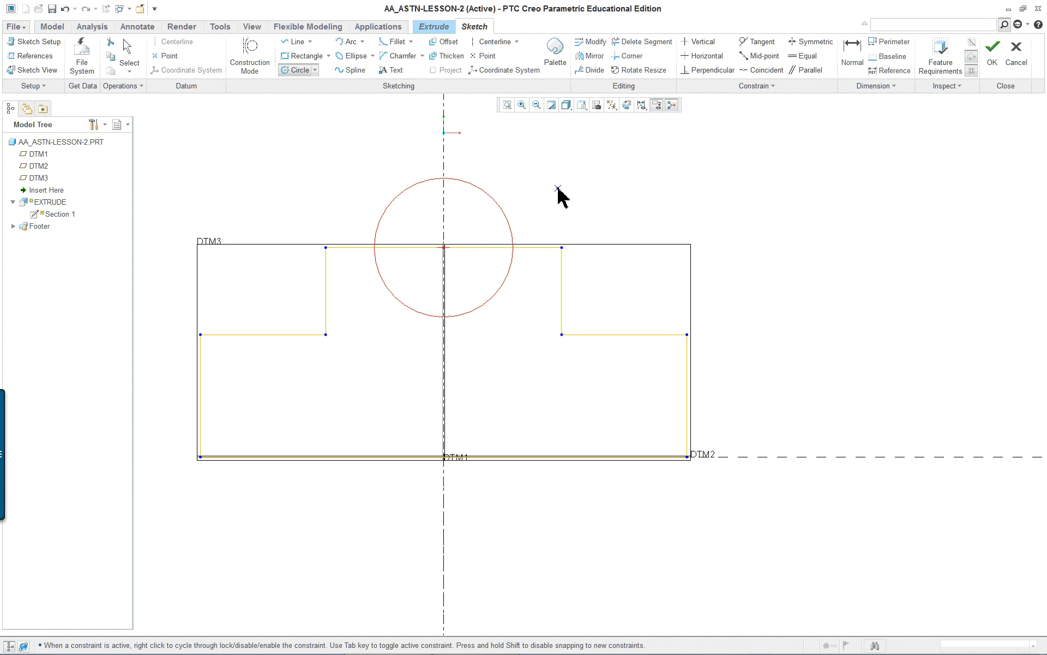
middle_click(559, 191)
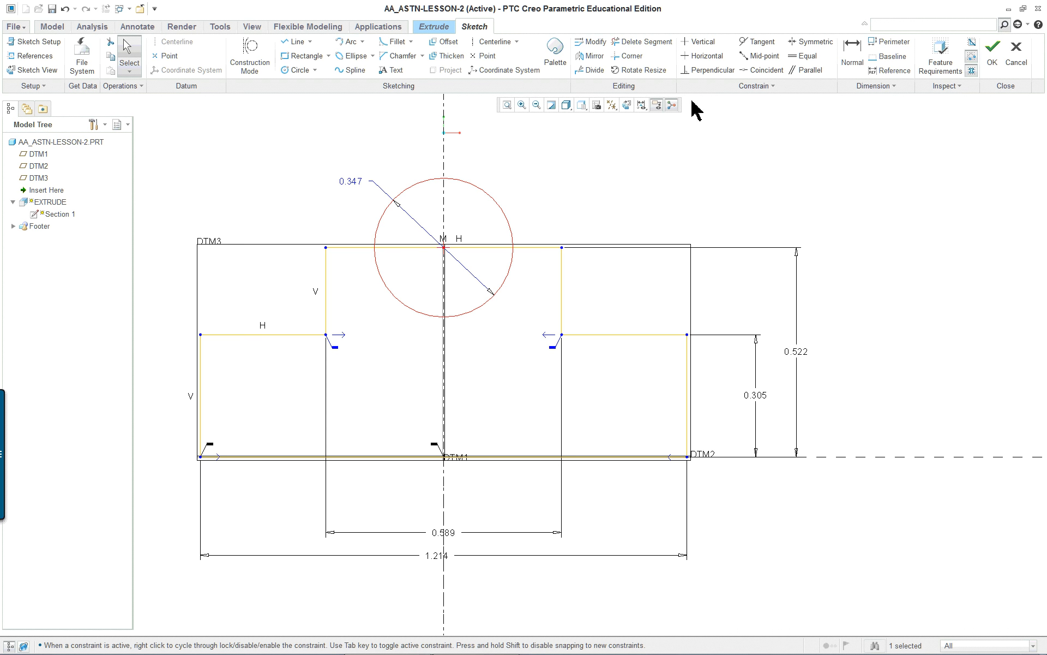
Trim away the circle's lower half and the top edge inside it, leaving a semicircular bump on the profile
click(655, 47)
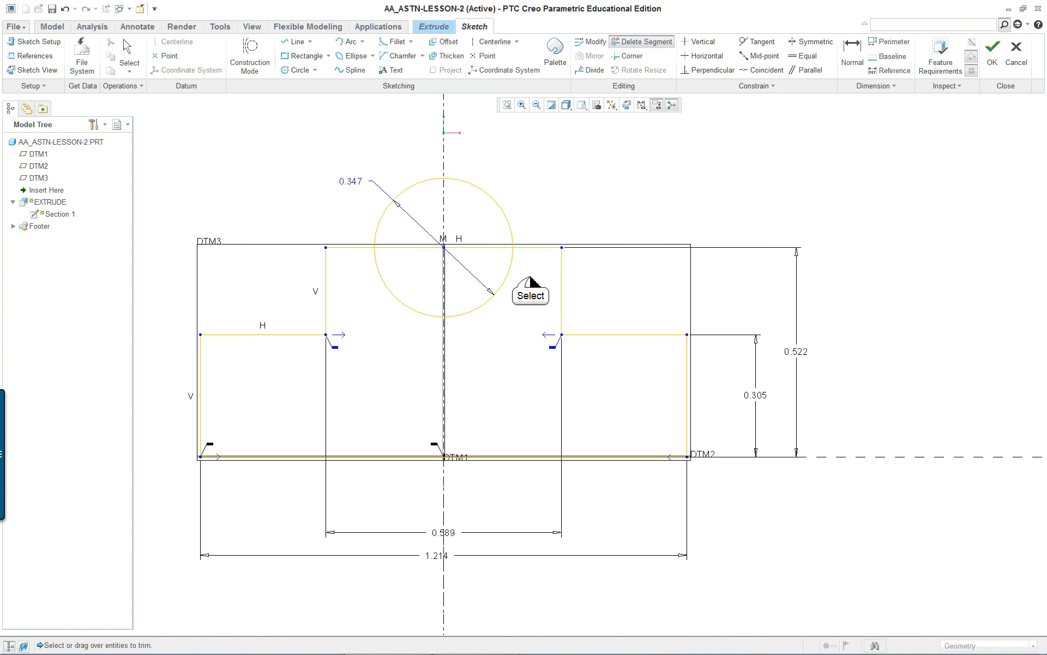
mouse_move(529, 277)
mouse_down()
mouse_move(498, 276)
mouse_move(466, 231)
mouse_up()
mouse_move(407, 262)
mouse_down()
mouse_move(398, 310)
mouse_move(426, 313)
mouse_up()
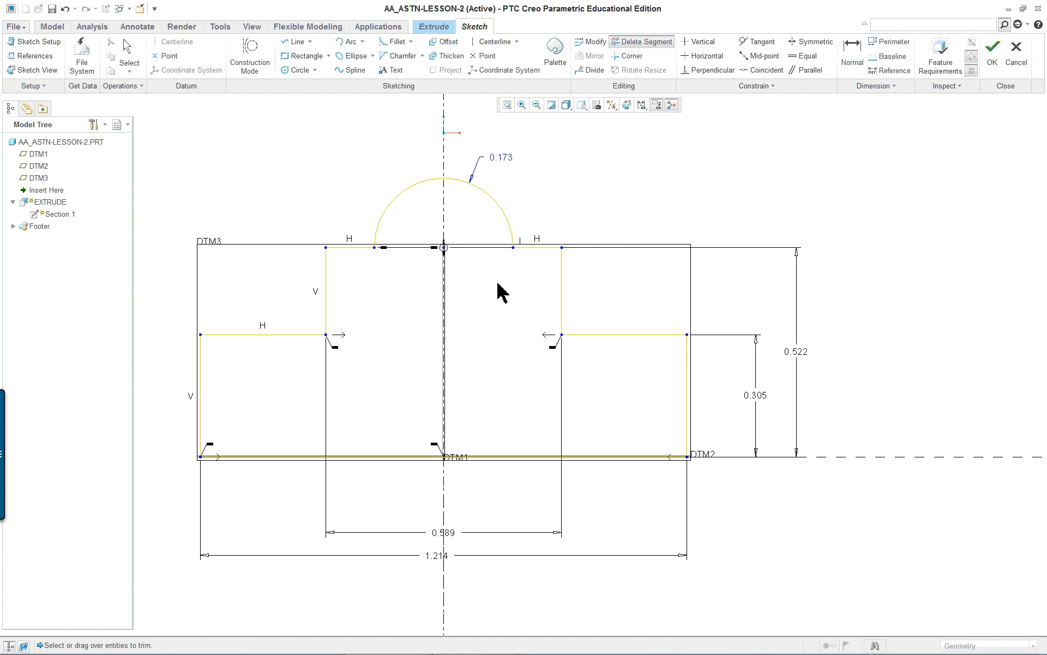
middle_click(610, 188)
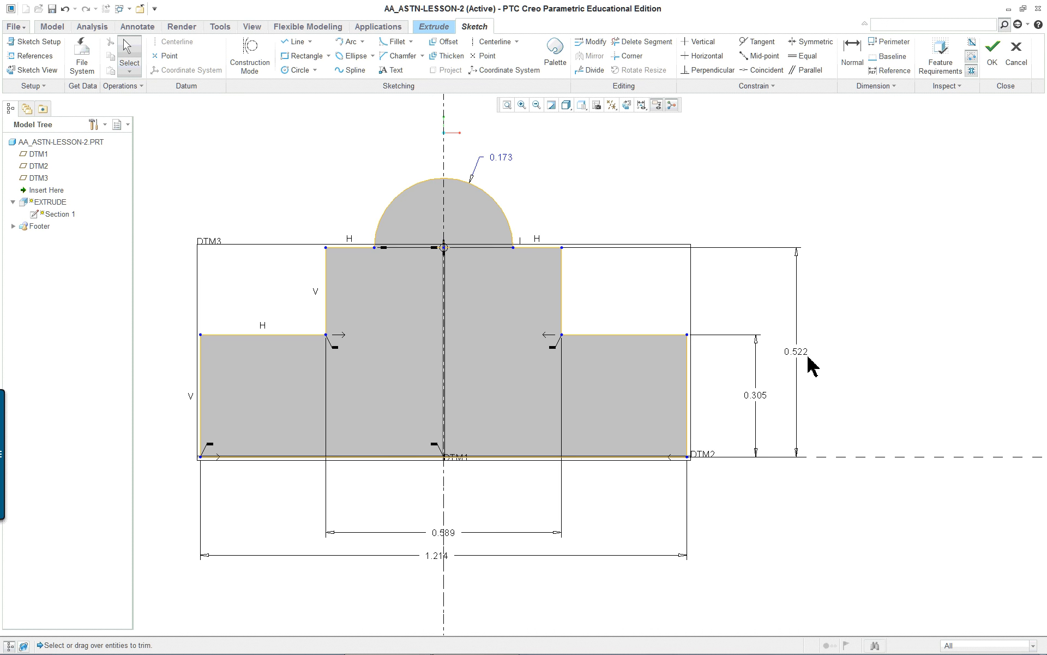
Accept the modified section and complete the extrusion's redefinition
mouse_move(818, 363)
middle_down()
mouse_move(806, 355)
mouse_move(739, 393)
mouse_move(759, 367)
mouse_move(770, 375)
middle_up()
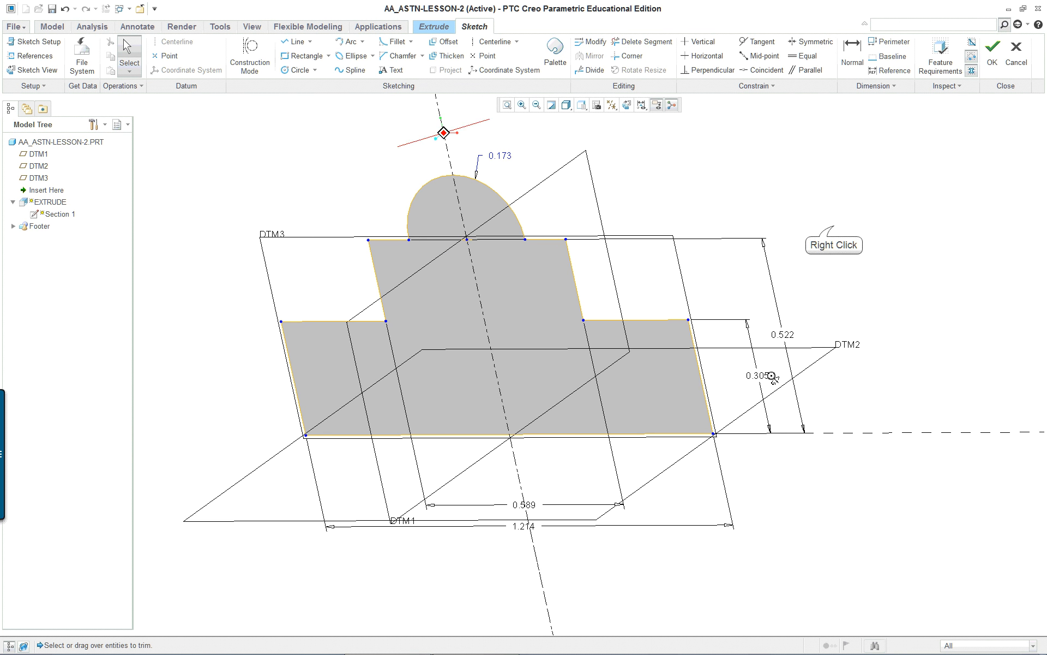
right_click(835, 226)
click(863, 385)
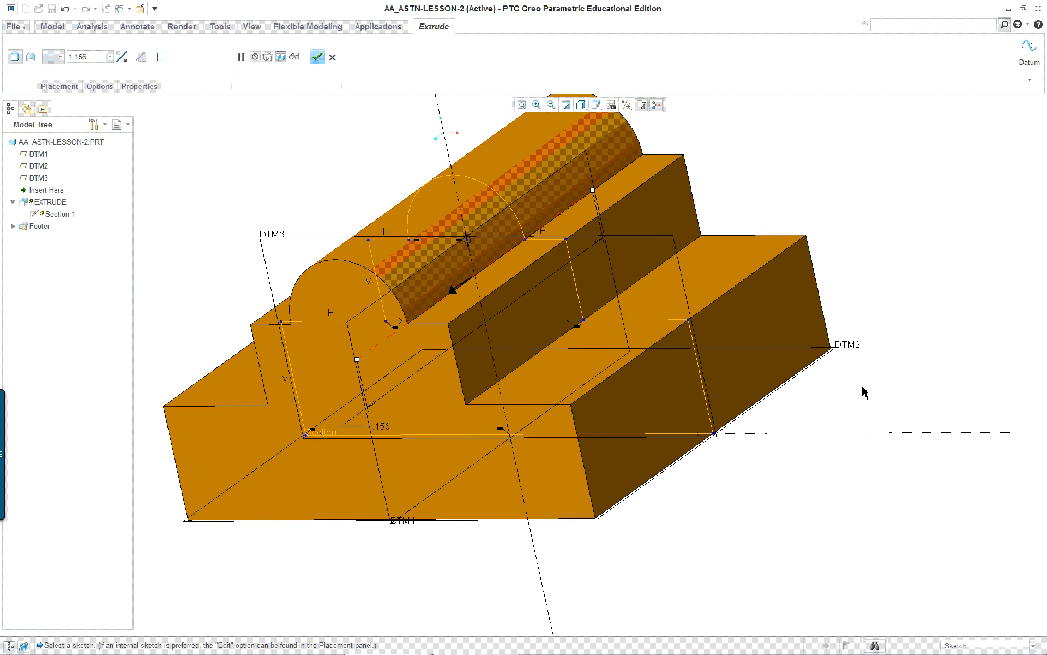
middle_click(879, 360)
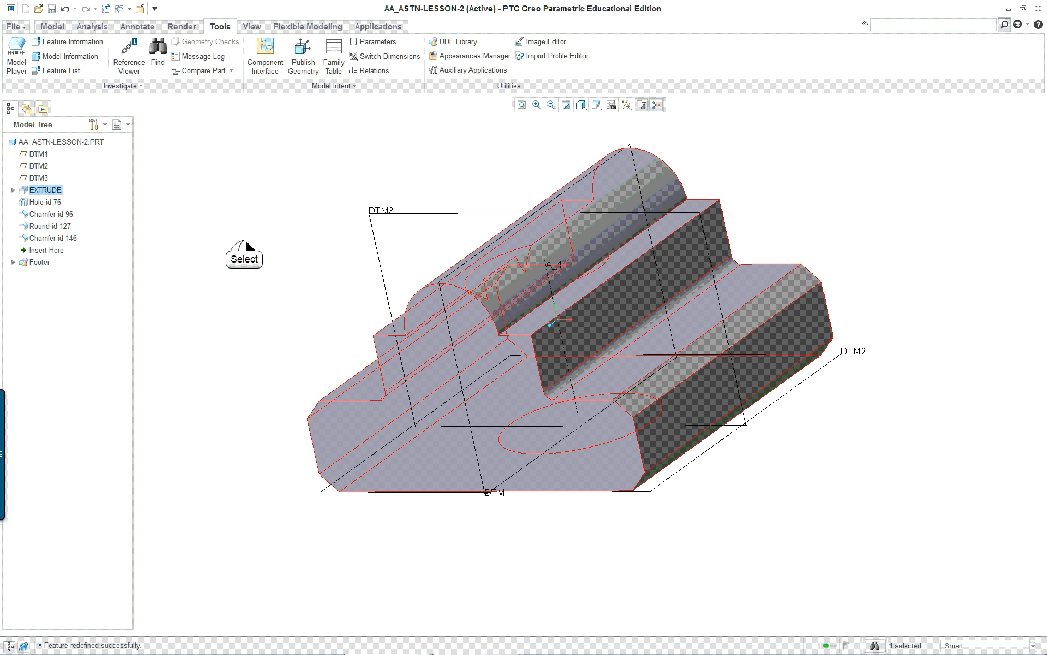
Examine from several angles how the hole and its chamfer meet the new rounded ridge
middle_drag(318, 245, 394, 257)
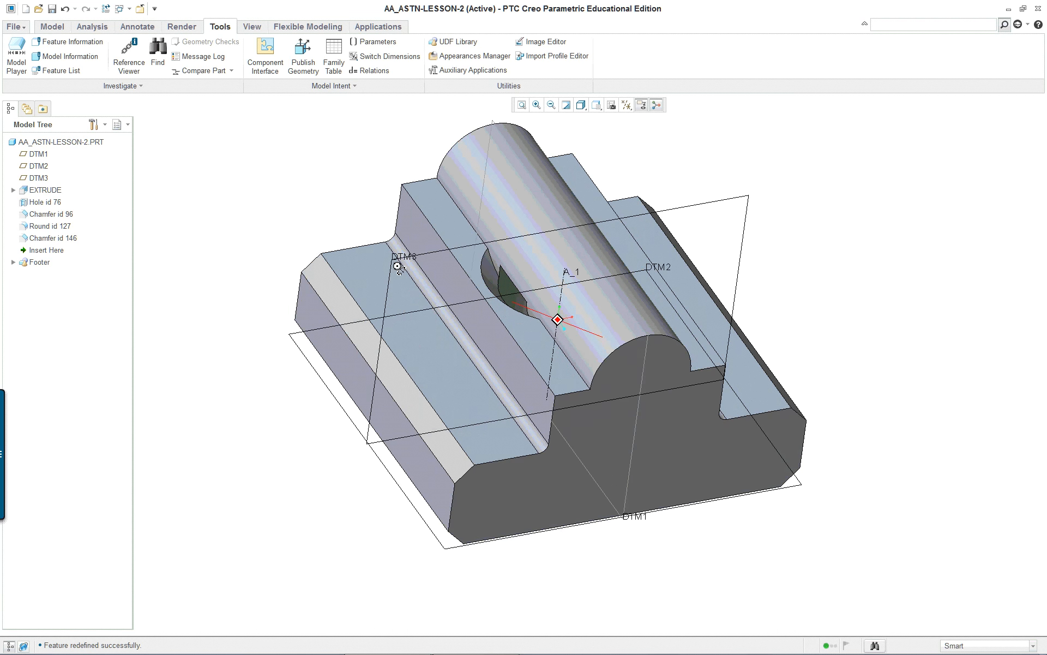
scroll(464, 261, down, 2)
middle_drag(627, 334, 669, 318)
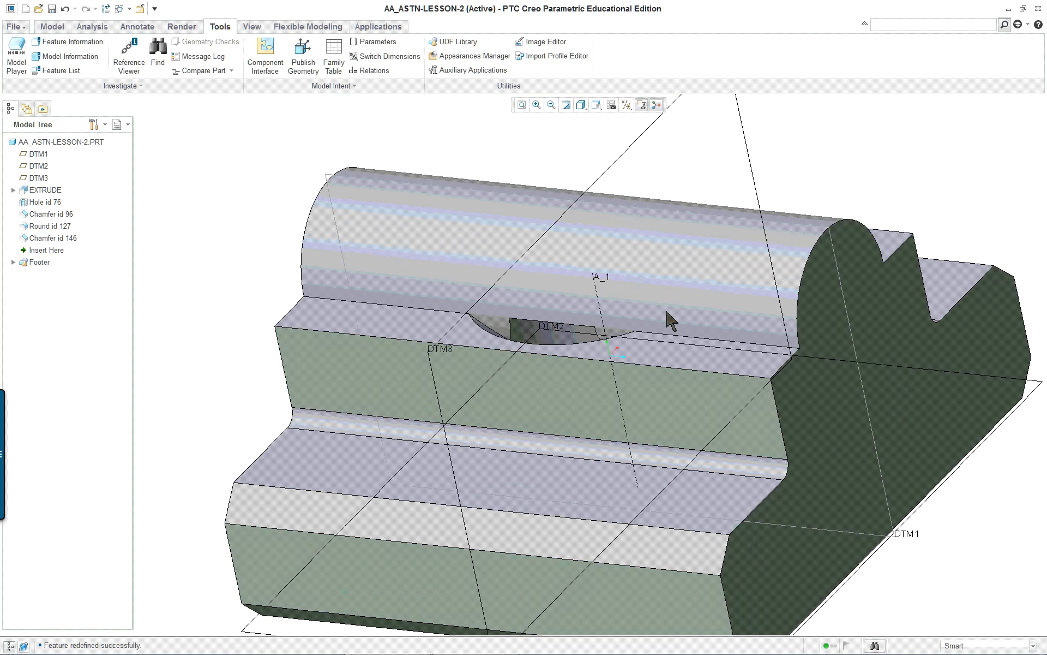
scroll(721, 328, down, 3)
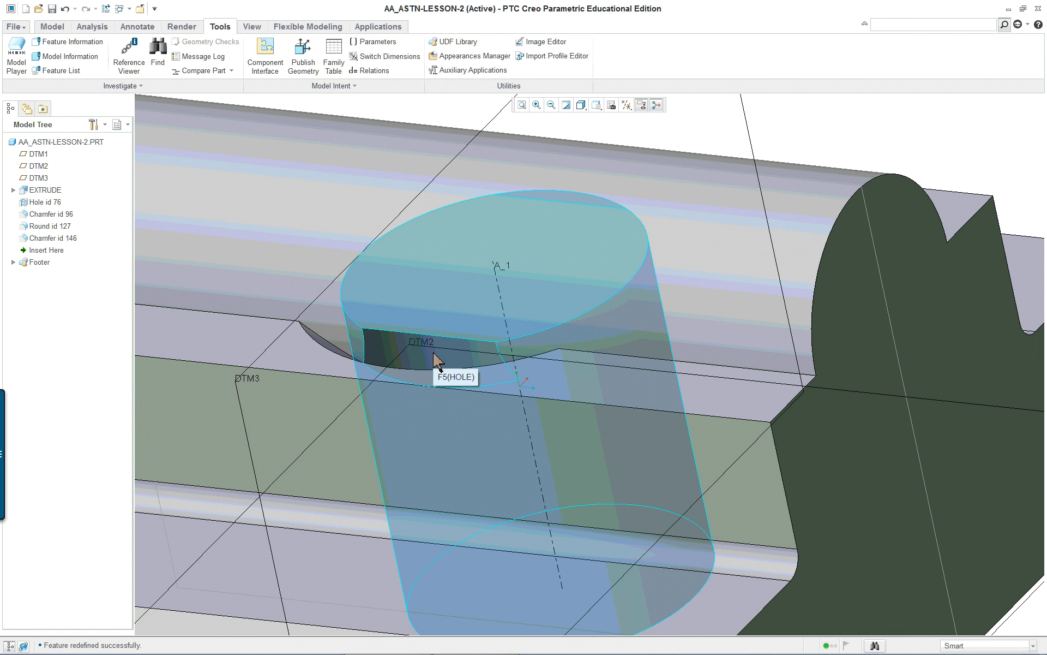
scroll(437, 360, up, 5)
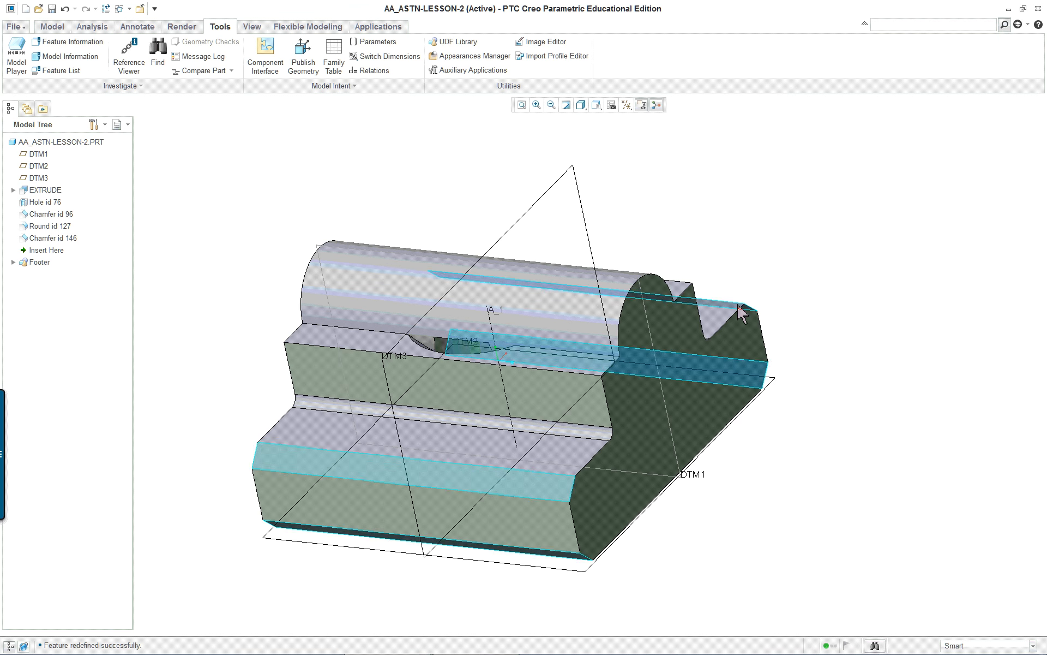
middle_drag(732, 402, 643, 428)
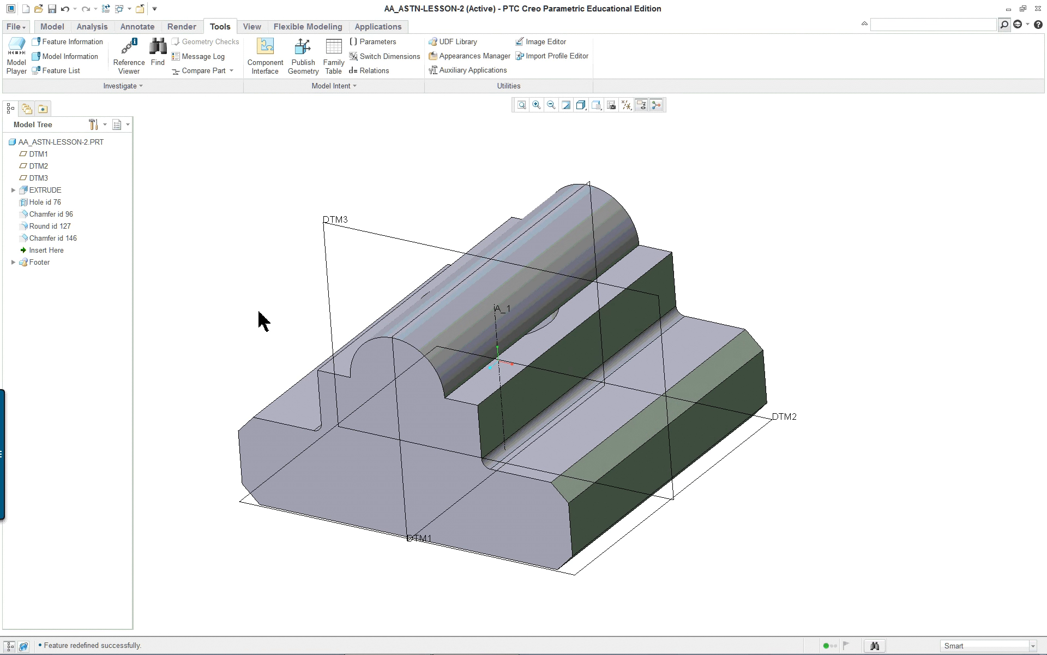
middle_drag(341, 326, 511, 364)
click(426, 362)
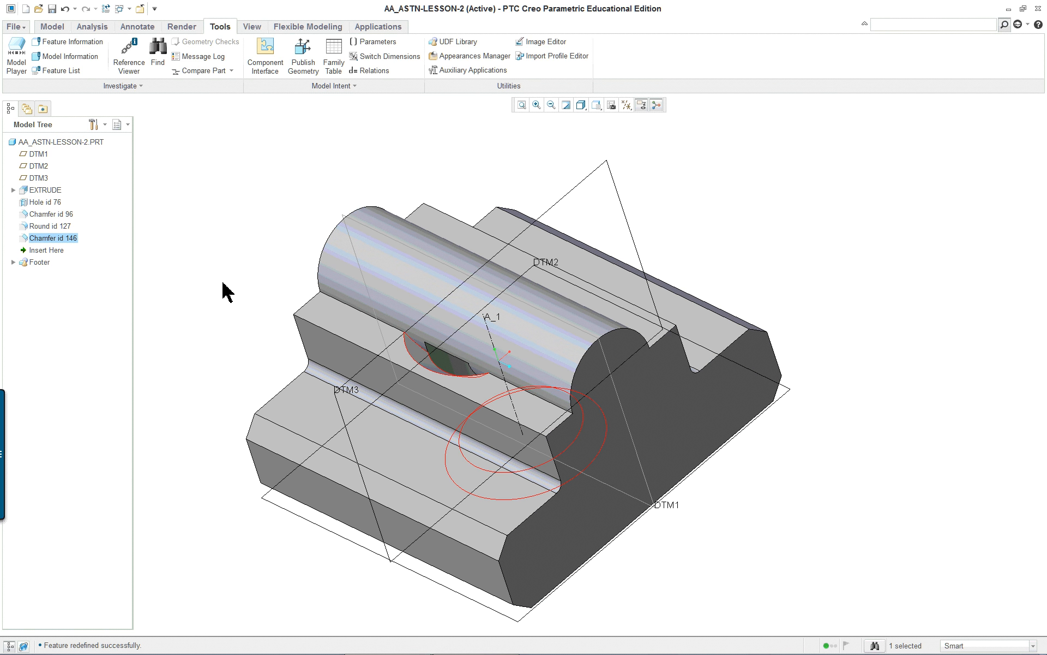
Undo the extrusion's redefinition that added the rounded ridge
click(256, 207)
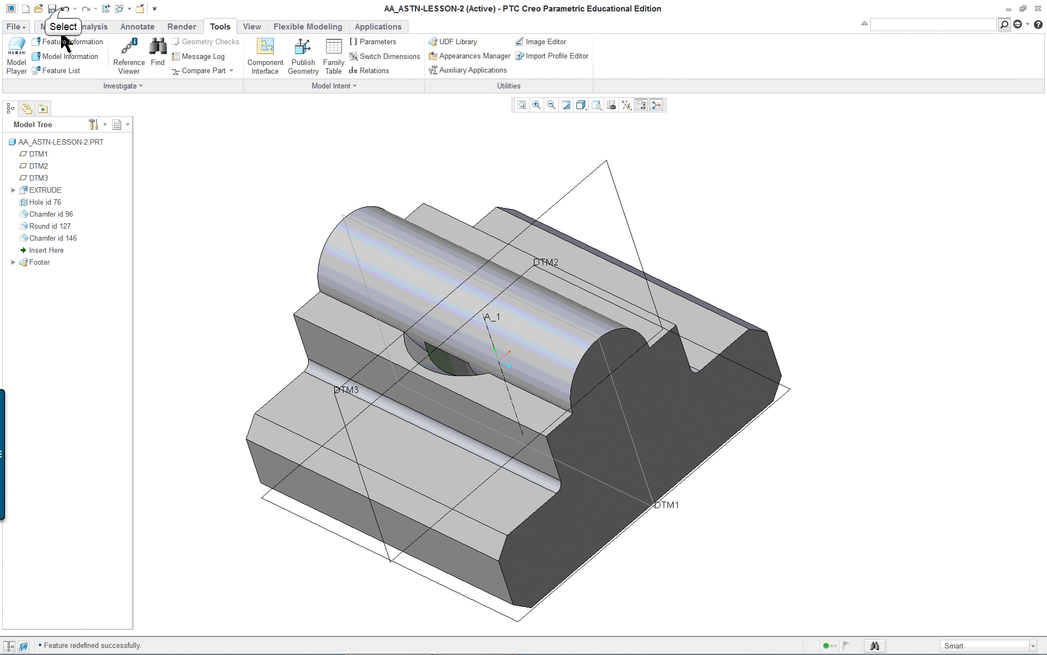
click(63, 9)
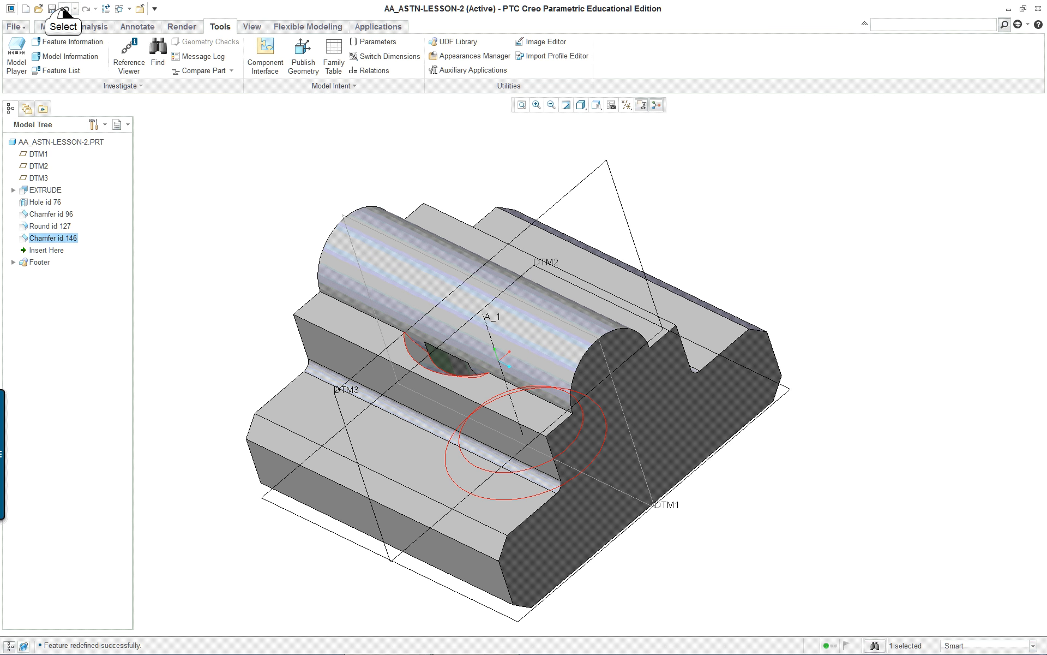
middle_drag(306, 289, 349, 267)
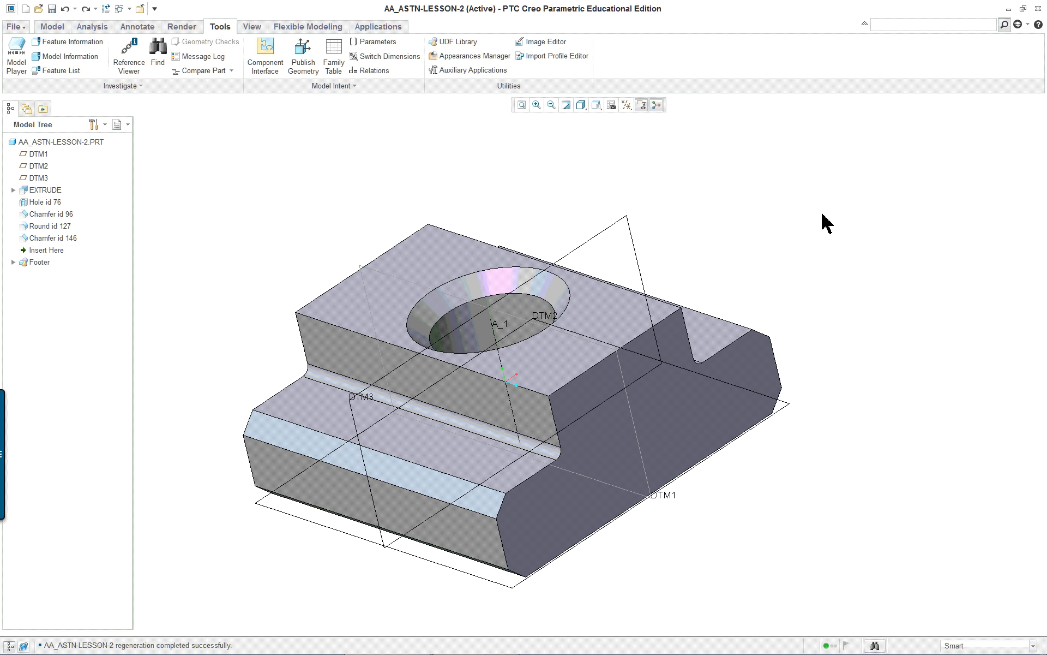
Switch to the Lesson 2 PDF in Adobe Acrobat and go to the instructions on adding Model Tree columns
key(alt+Tab)
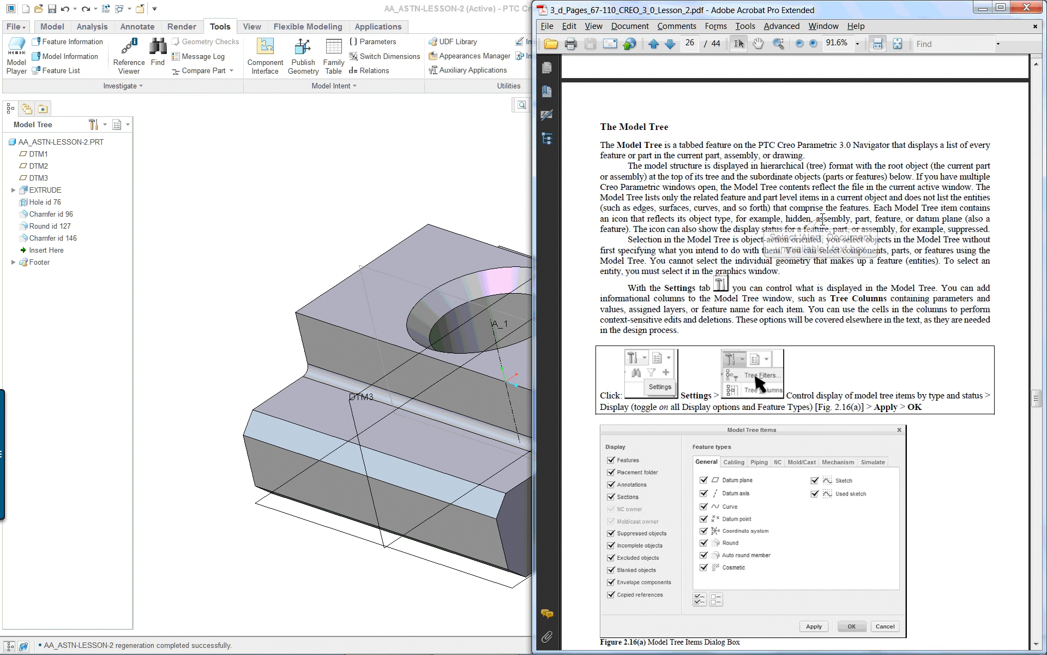
scroll(822, 221, down, 10)
scroll(828, 251, down, 10)
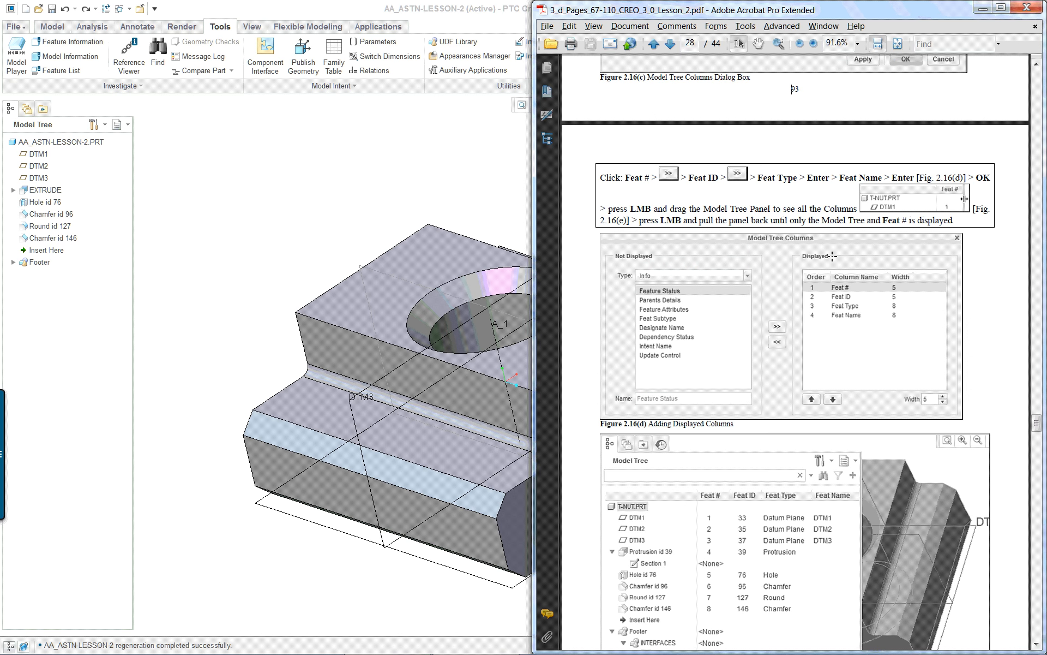
Go to the Flexible Modeling instructions in the Lesson 2 PDF
scroll(832, 256, down, 10)
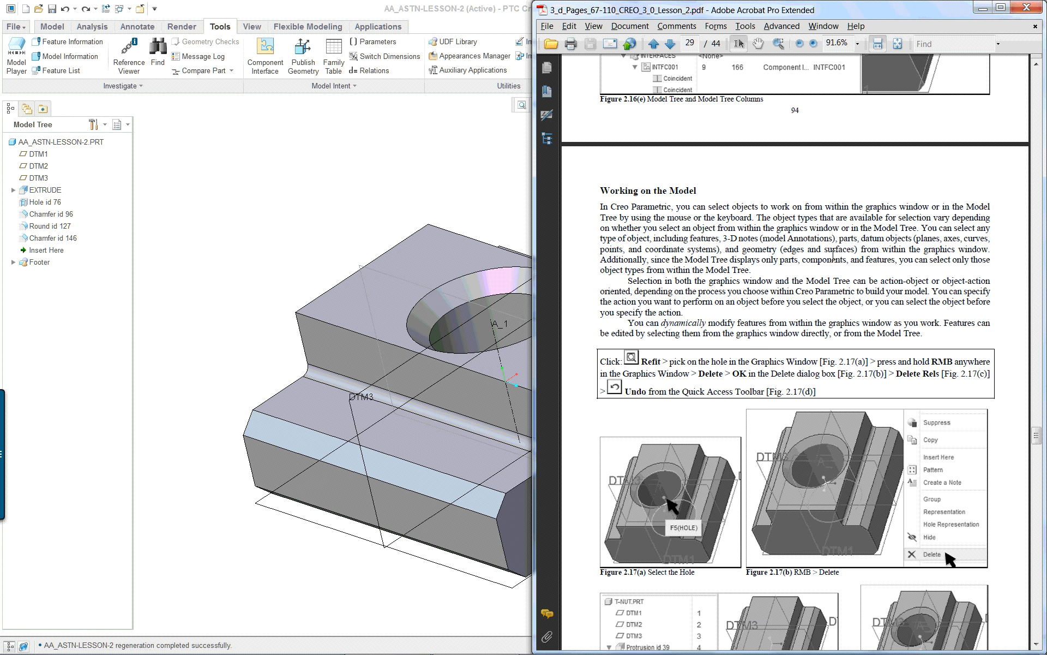
scroll(833, 254, down, 10)
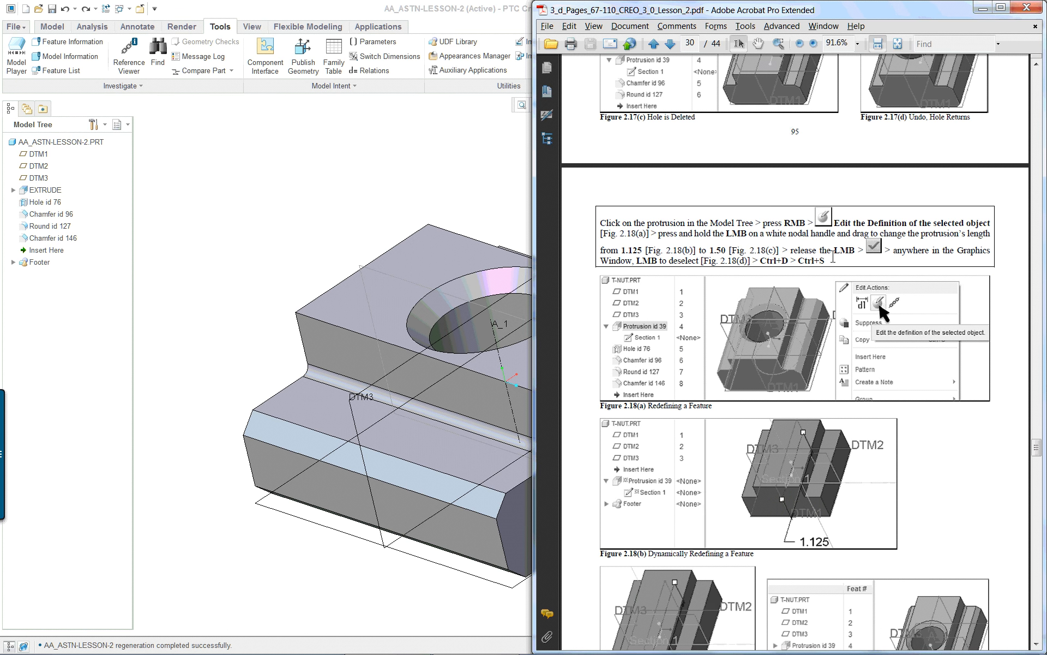
scroll(835, 253, down, 10)
scroll(834, 253, down, 10)
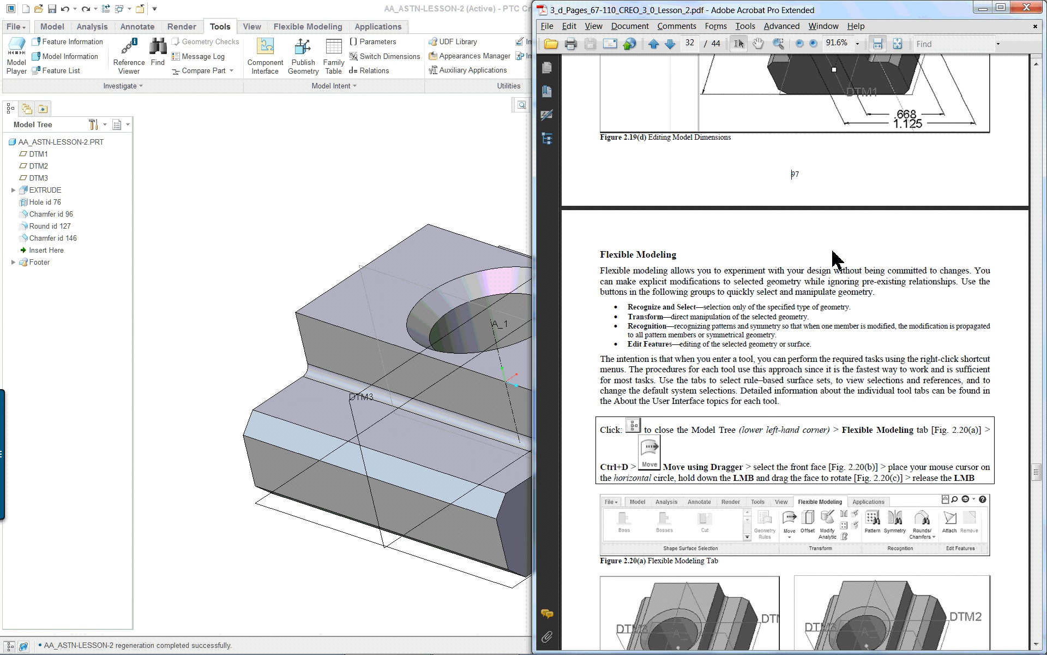
scroll(832, 260, down, 3)
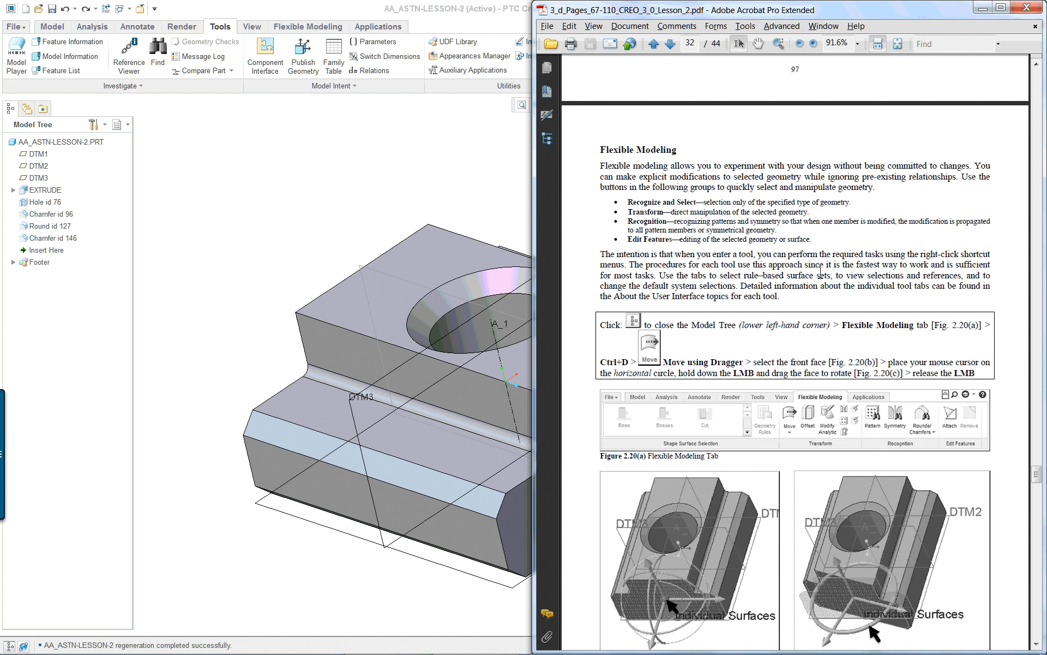
Switch to Creo Parametric, restore the default view orientation, and bring up the Flexible Modeling tools, declining the introductory content
click(307, 165)
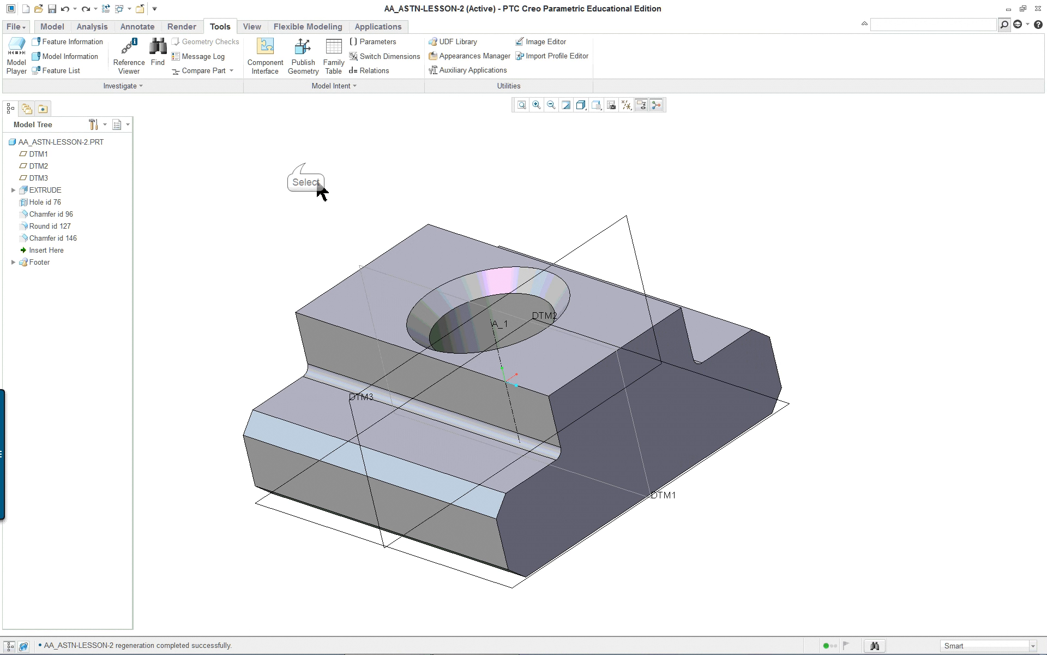
key(ctrl+d)
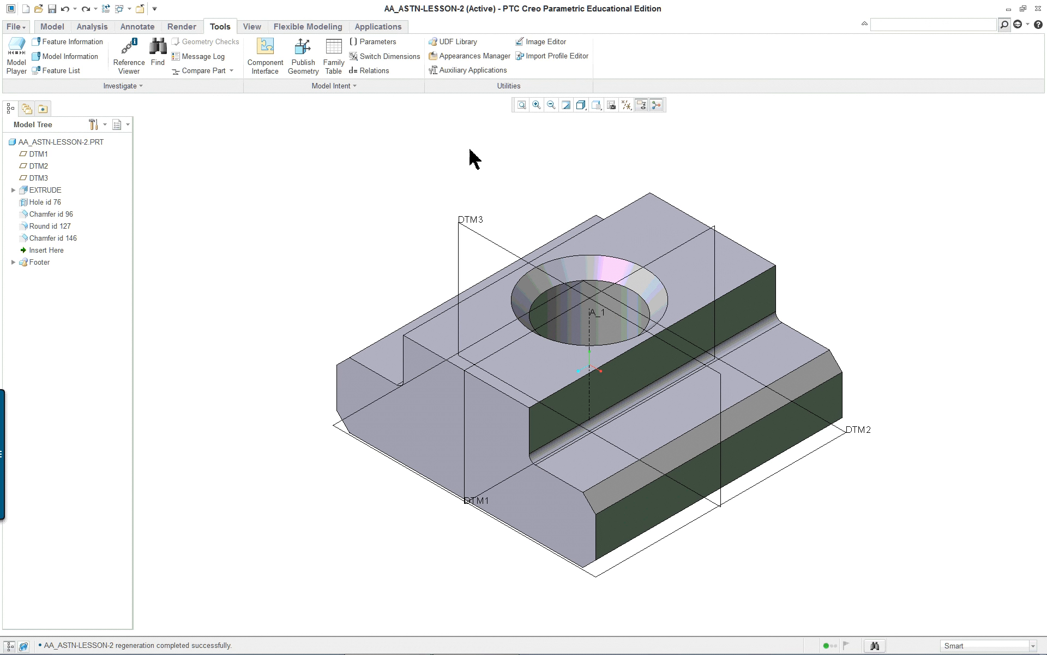
click(321, 27)
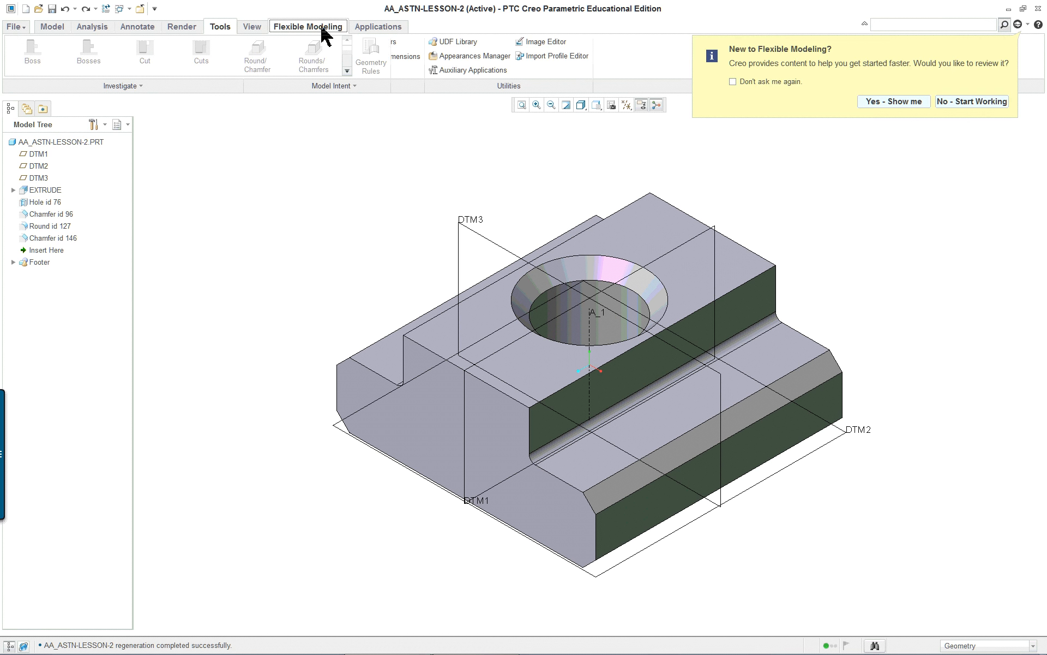
click(982, 103)
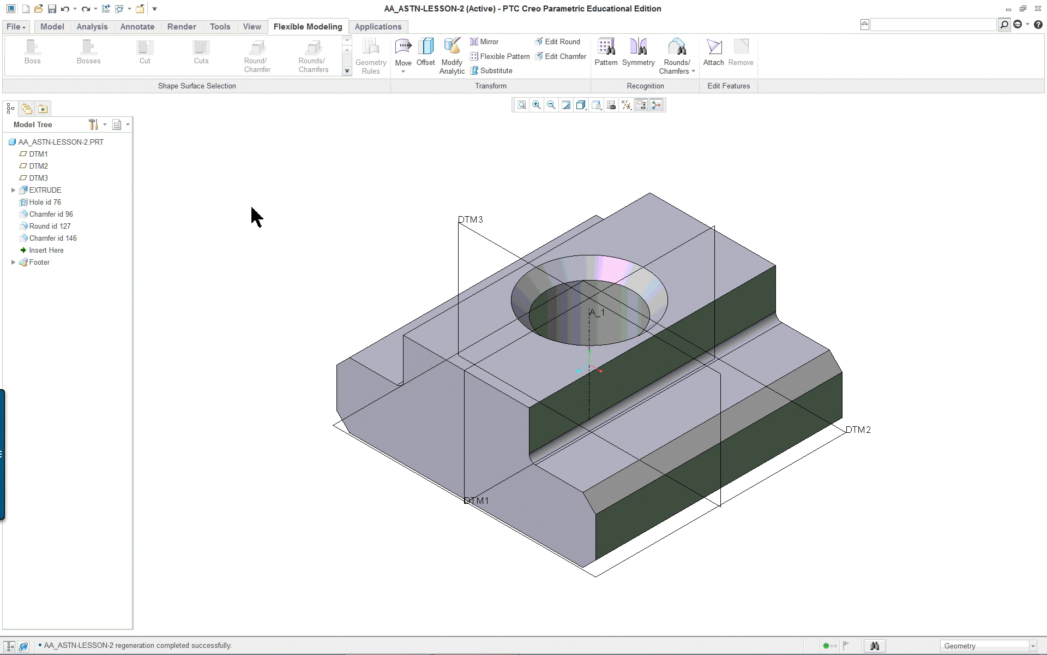
Select the T-nut's large profile end face and start Move using Dragger on it
click(405, 49)
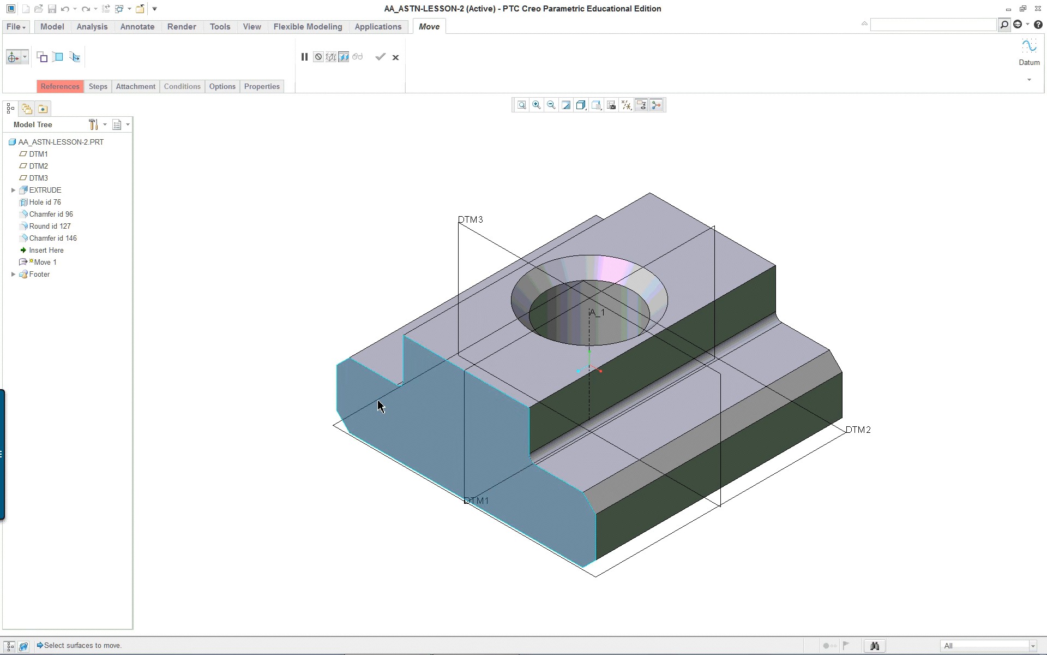
key(Escape)
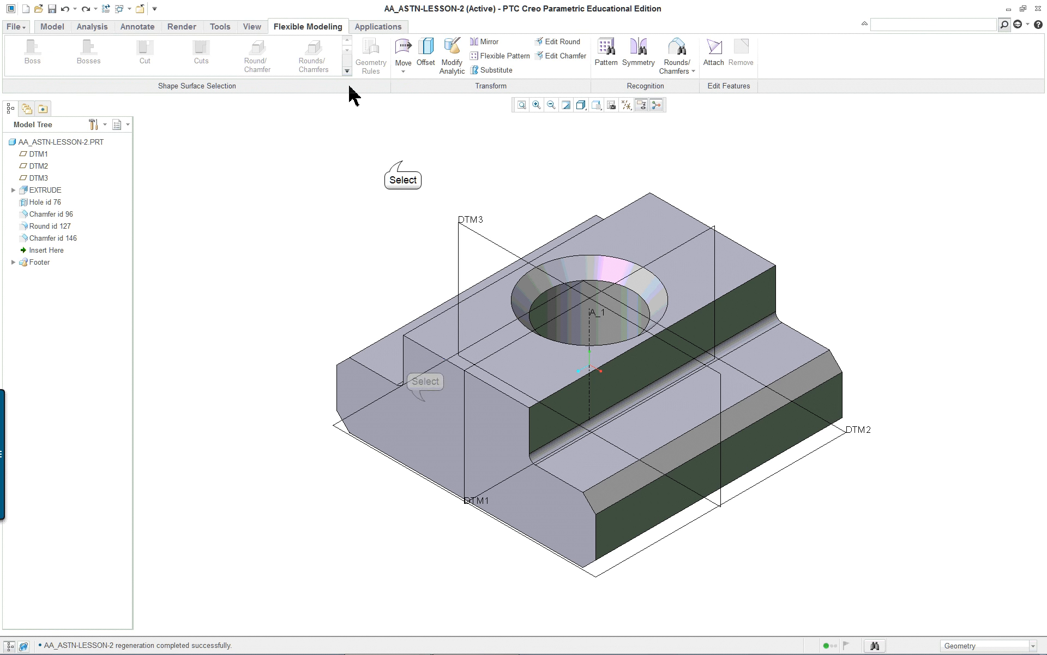
click(427, 397)
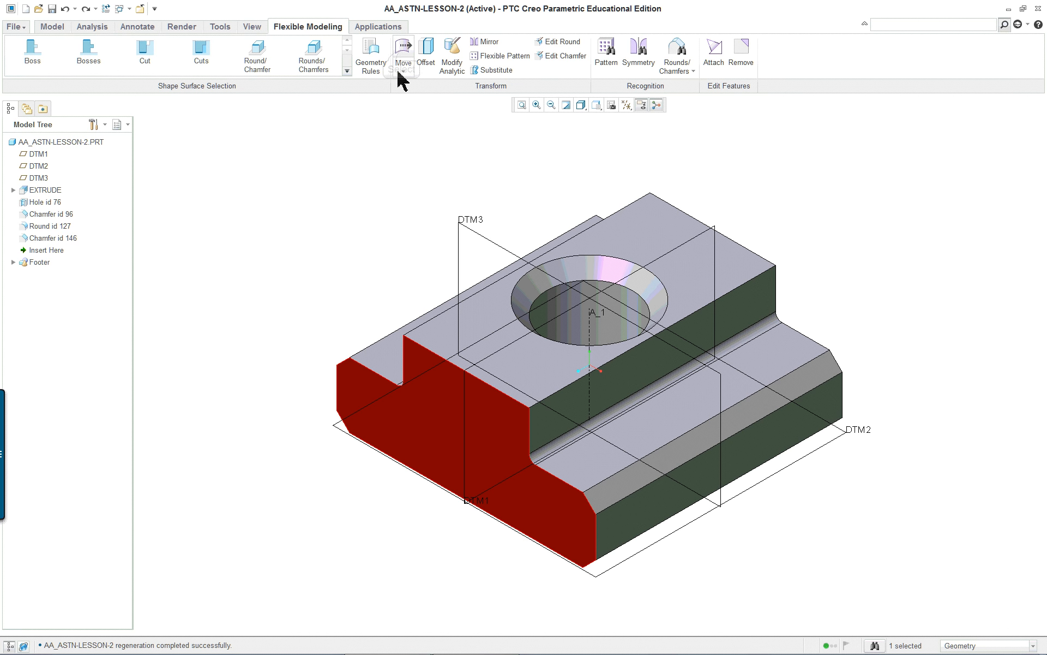
click(403, 55)
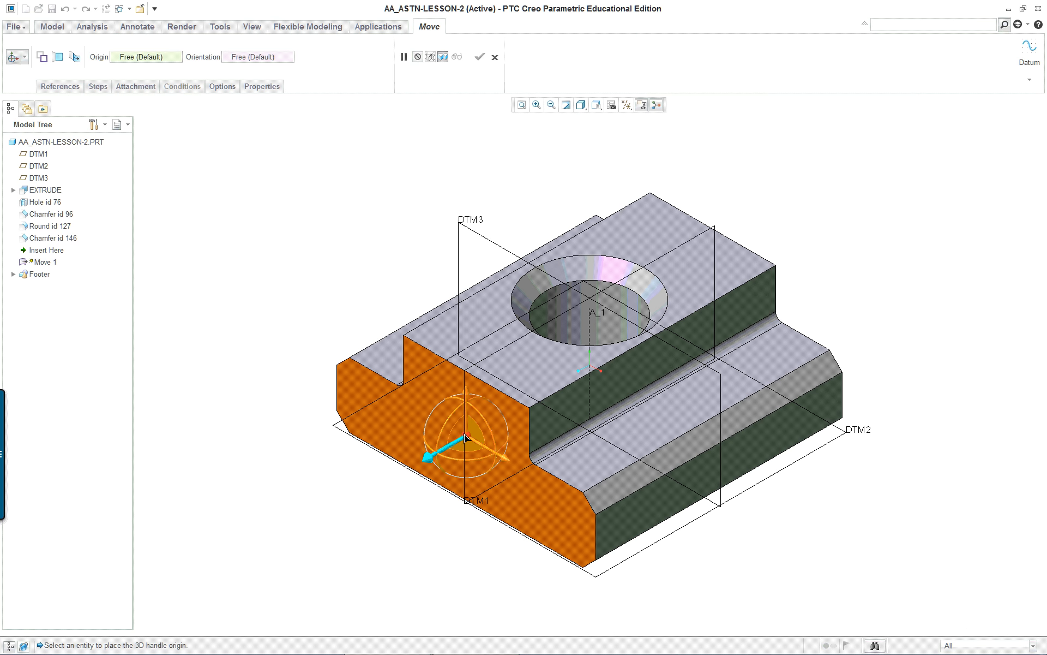
Try rotating the end face within its own plane with the dragger ring, and undo that rotation
mouse_move(585, 524)
middle_down()
mouse_move(596, 503)
mouse_move(591, 514)
middle_up()
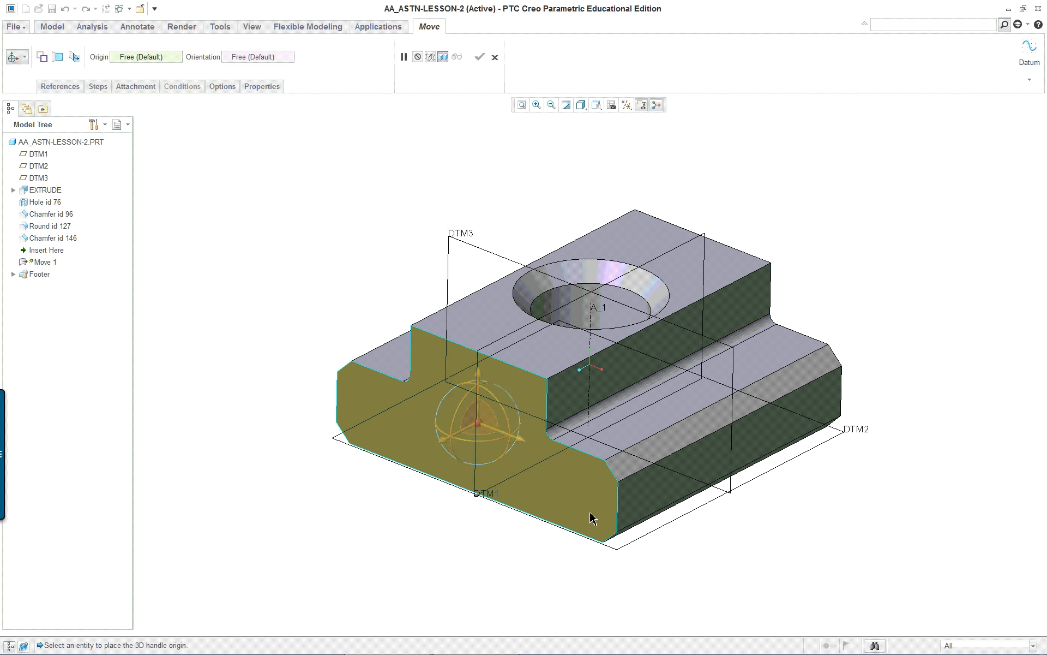
scroll(592, 519, up, 1)
drag(447, 403, 445, 428)
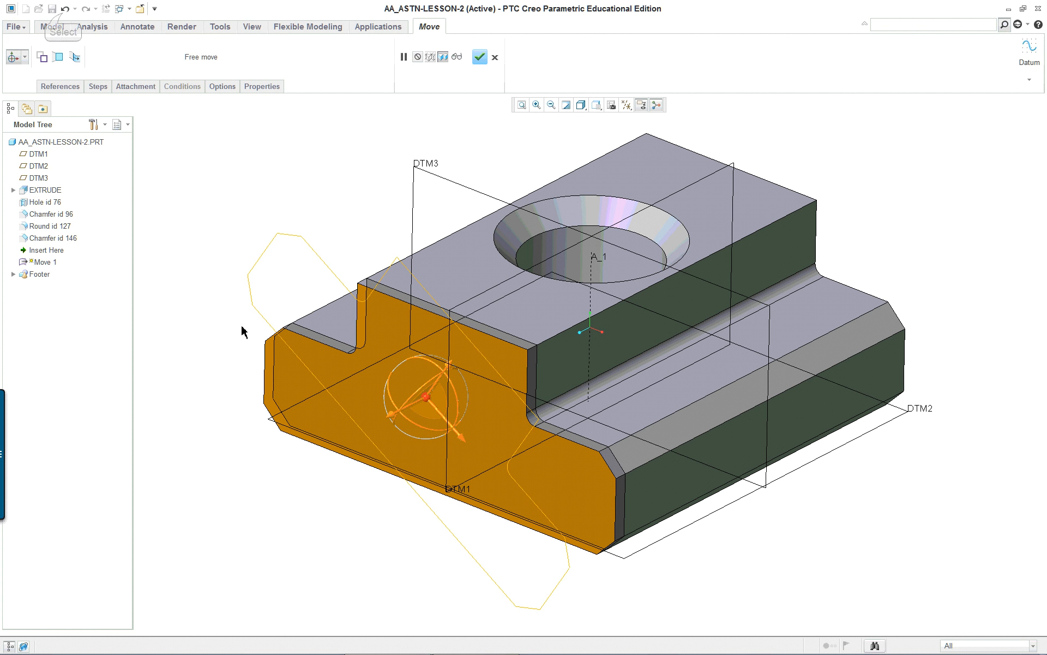
click(64, 10)
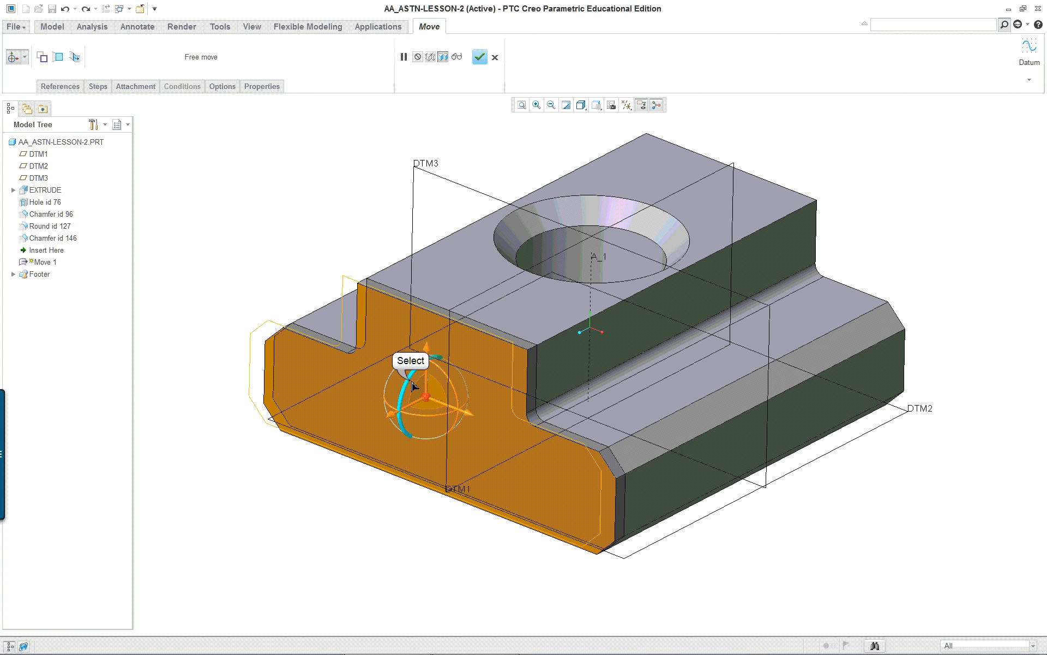
Rotate the end face freehand with the dragger so it slants across the T-nut, and accept the Move feature
mouse_move(413, 386)
mouse_down()
mouse_move(448, 344)
mouse_move(413, 390)
mouse_up()
middle_drag(474, 486, 558, 455)
drag(589, 428, 577, 453)
middle_click(343, 342)
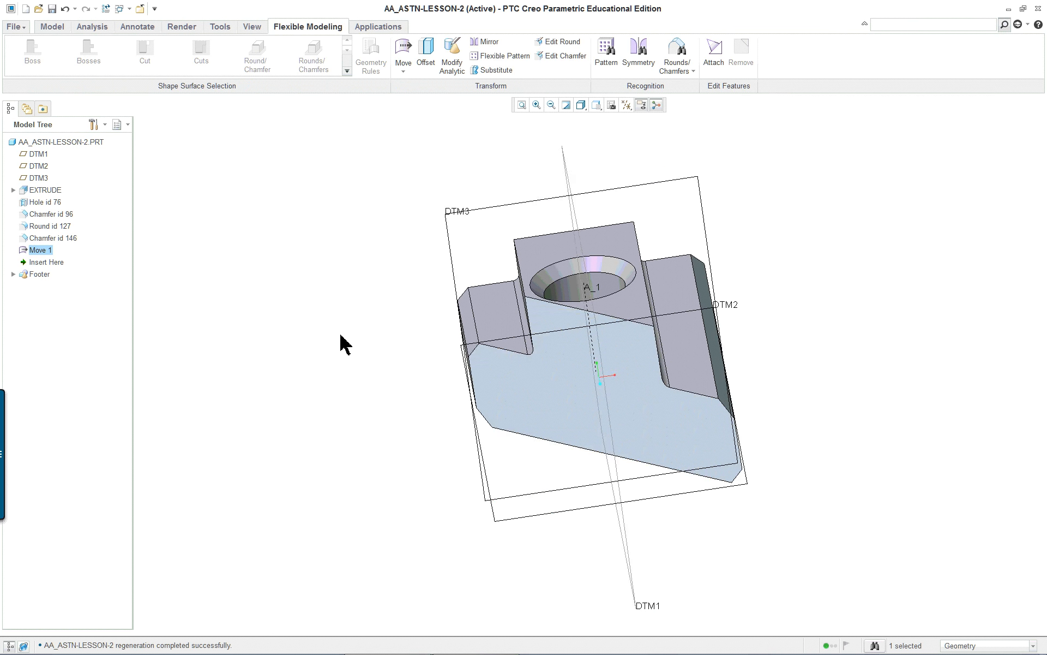
Examine the slanted end face from several angles and review the Move feature's information report
middle_drag(380, 355, 358, 358)
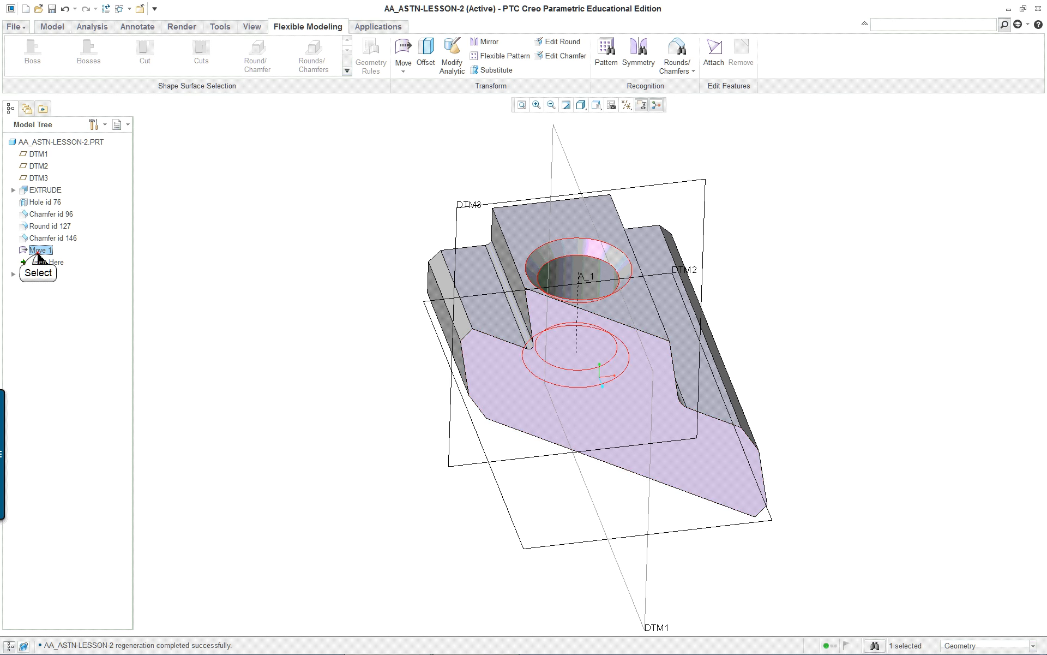
middle_drag(375, 355, 357, 342)
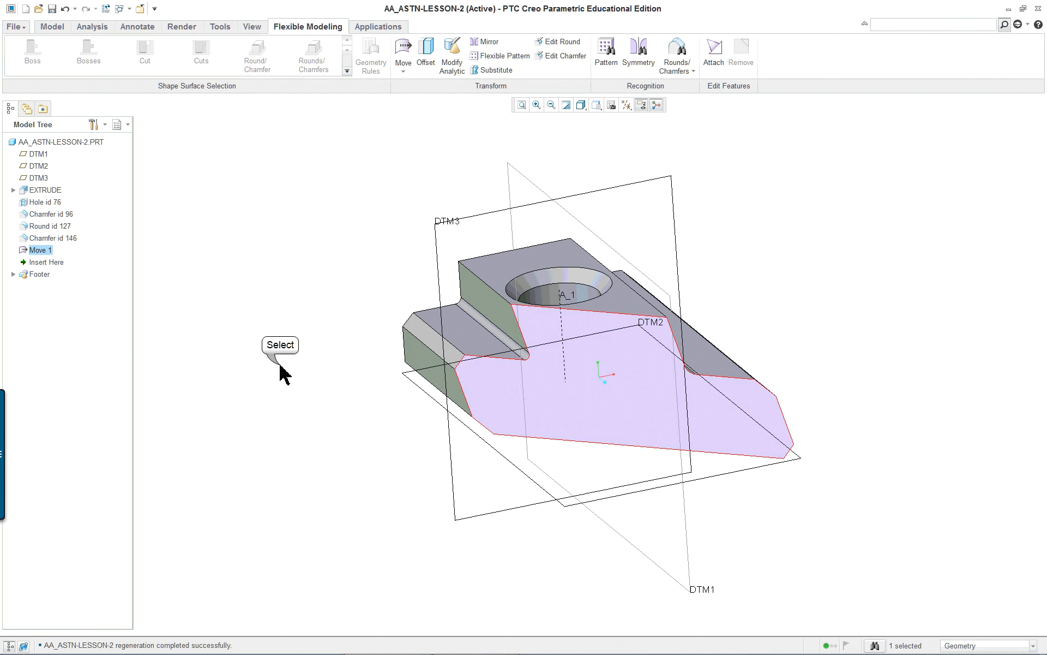
click(279, 364)
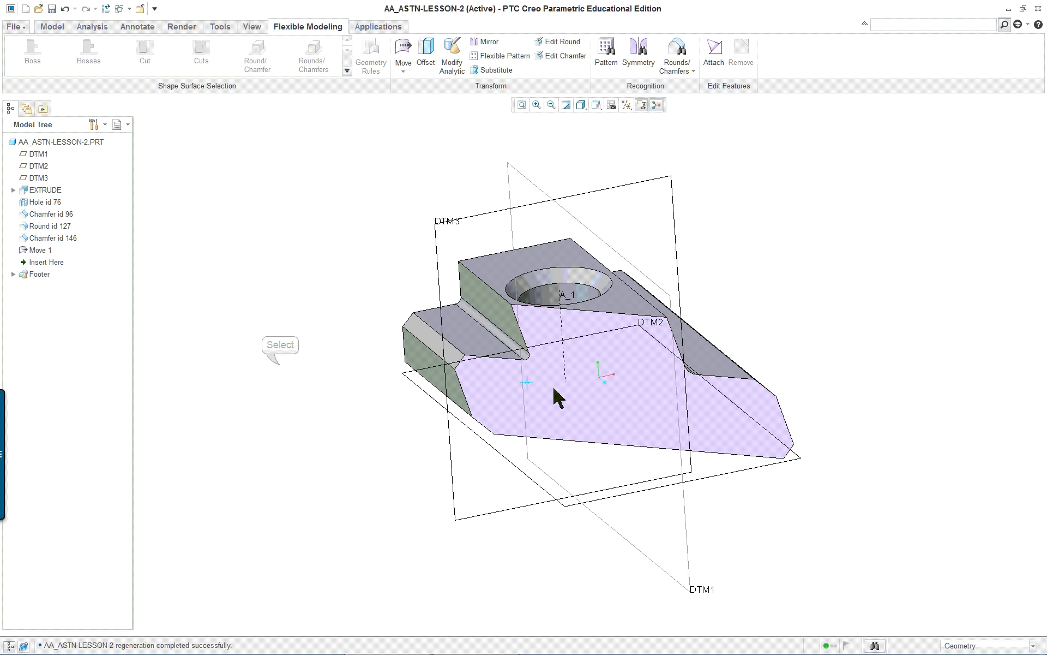
right_click(42, 250)
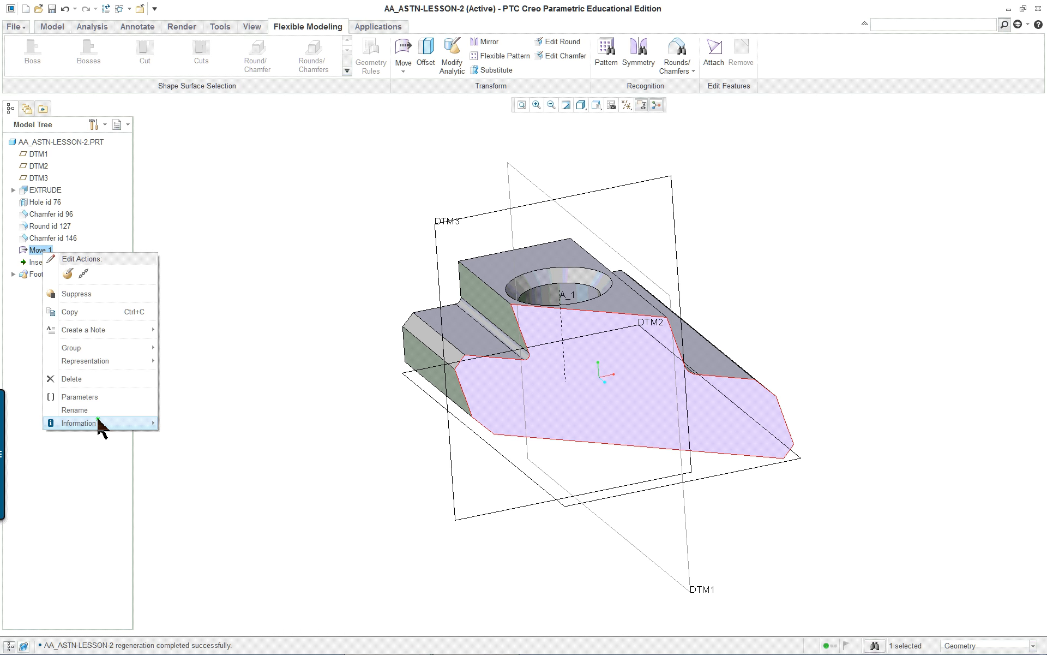
mouse_move(97, 423)
click(199, 434)
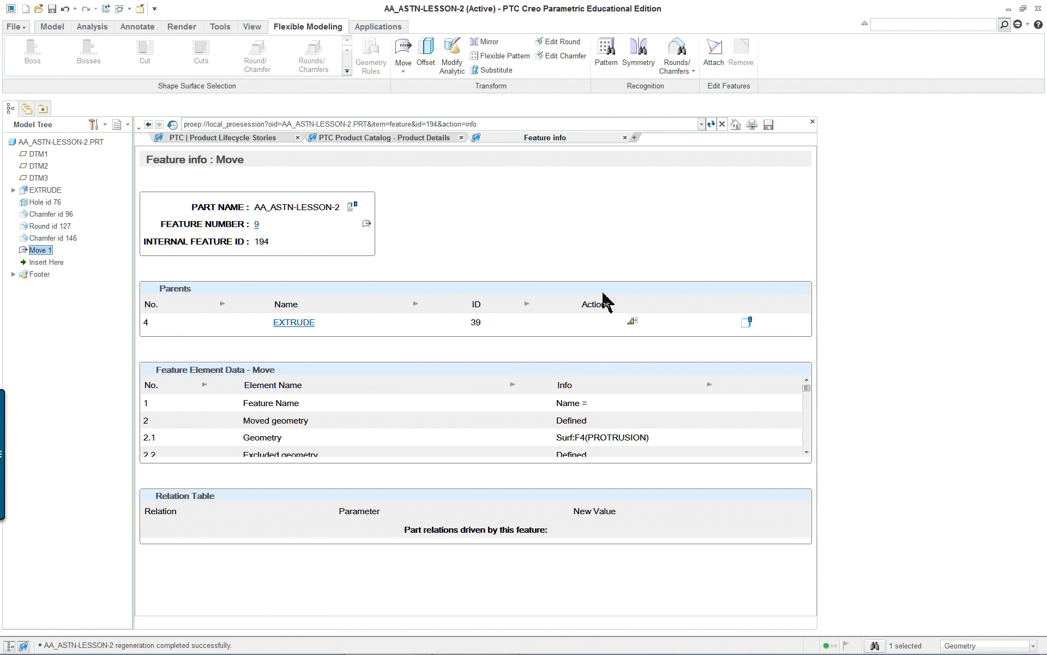
click(812, 123)
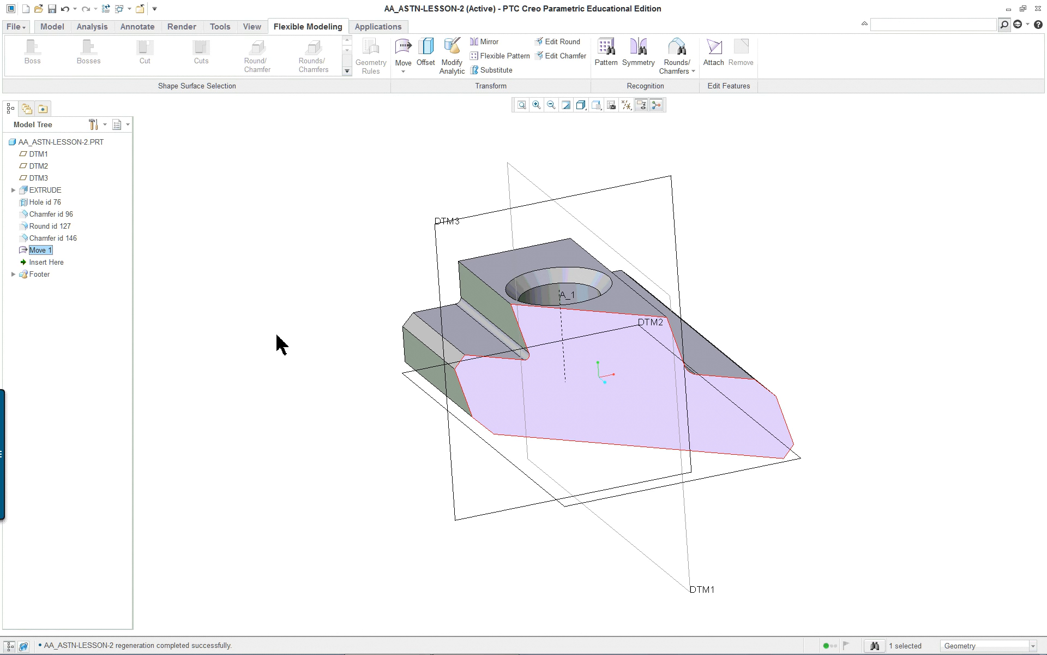
middle_drag(279, 344, 304, 315)
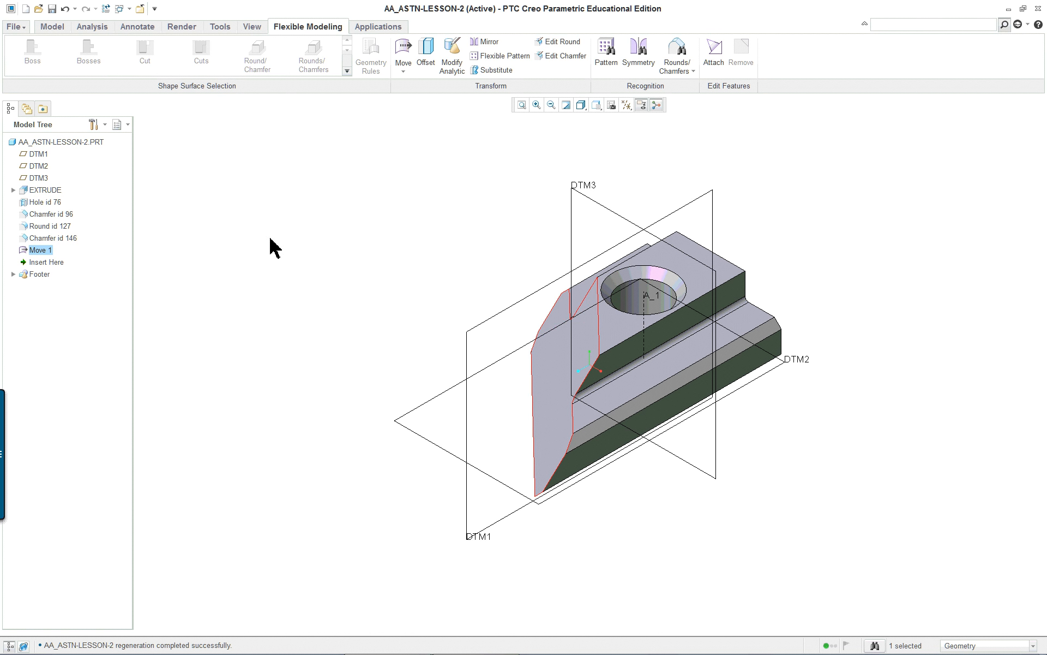
Set up a copy of the part in Zip File (*.zip) format, and cancel the save
click(13, 27)
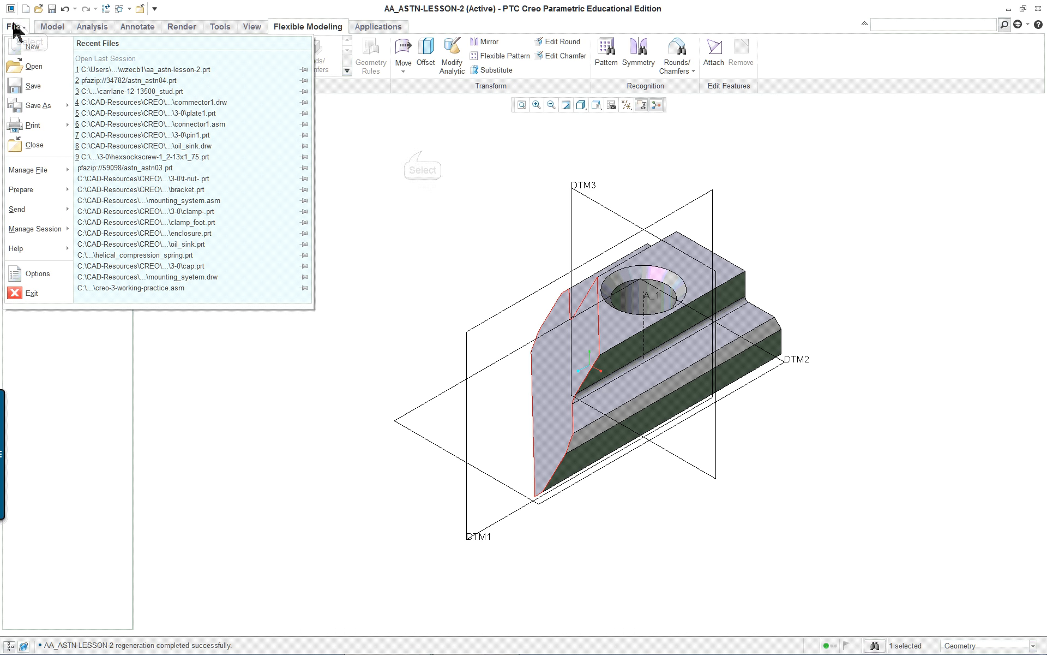
click(417, 143)
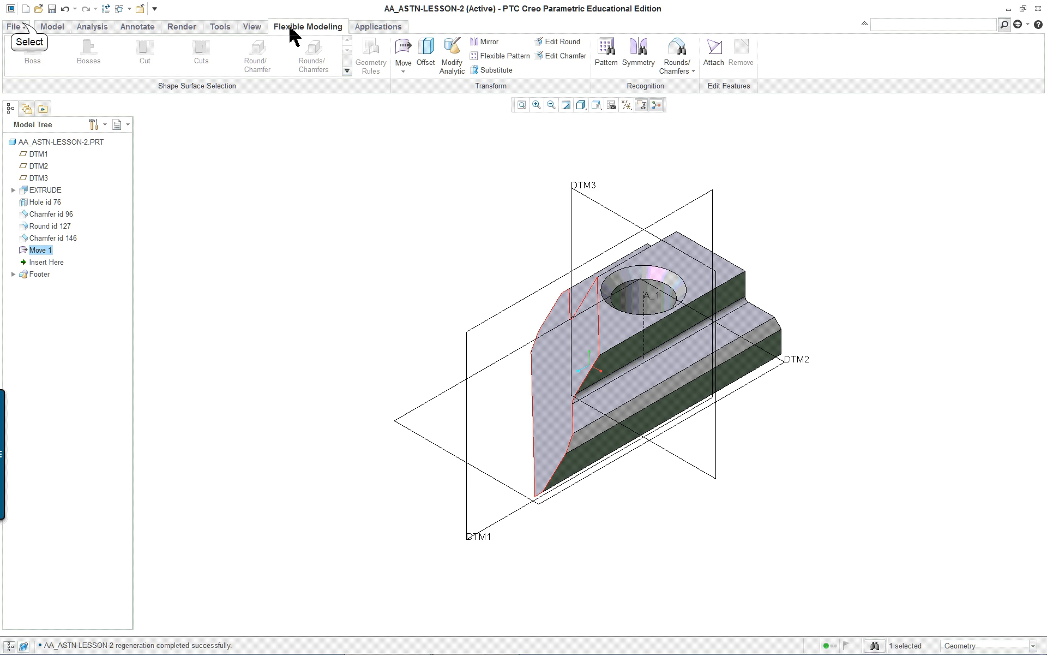
click(23, 26)
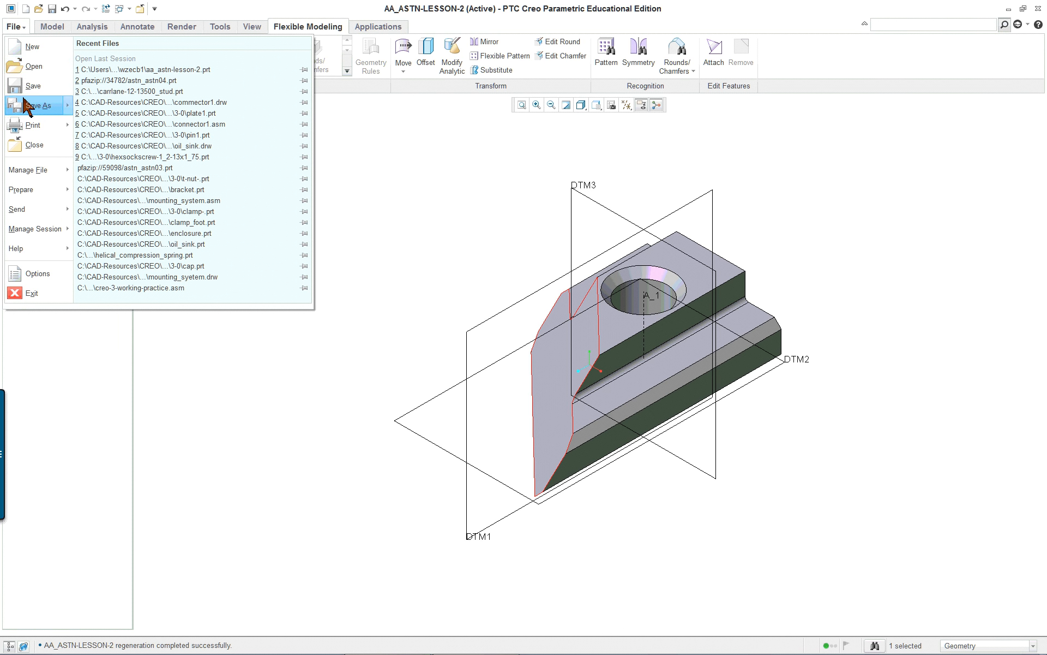
mouse_move(41, 108)
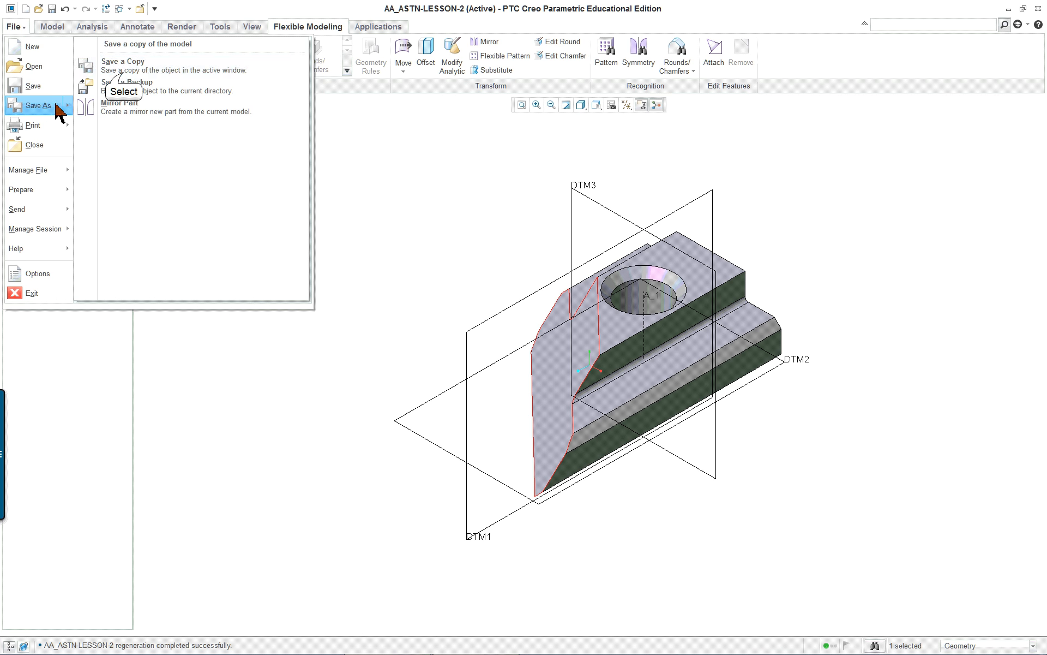
click(124, 77)
click(453, 480)
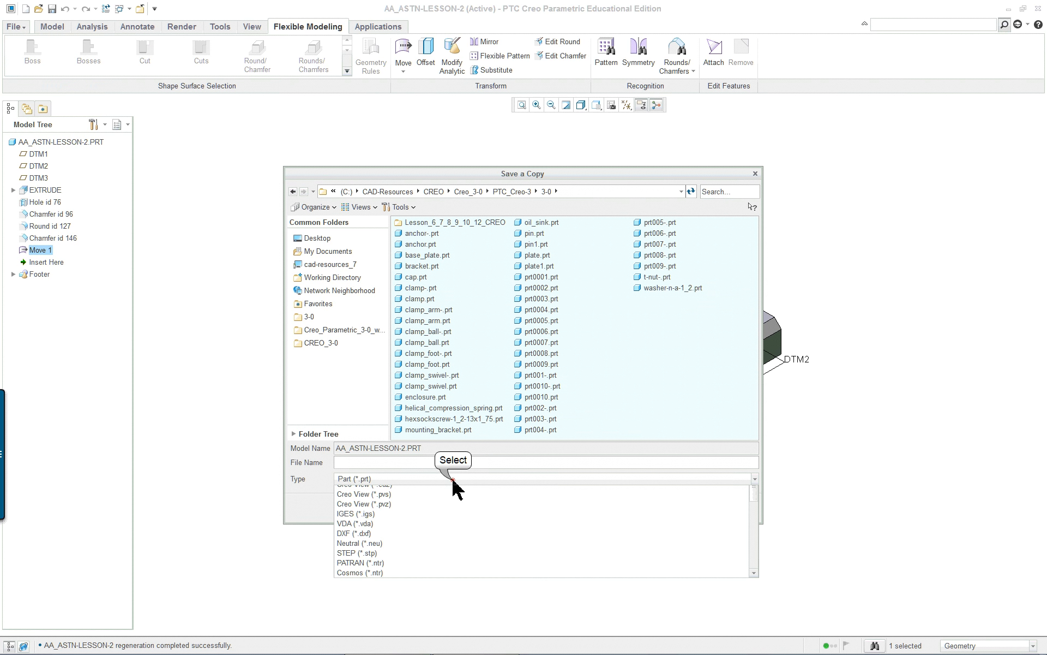
drag(754, 501, 758, 599)
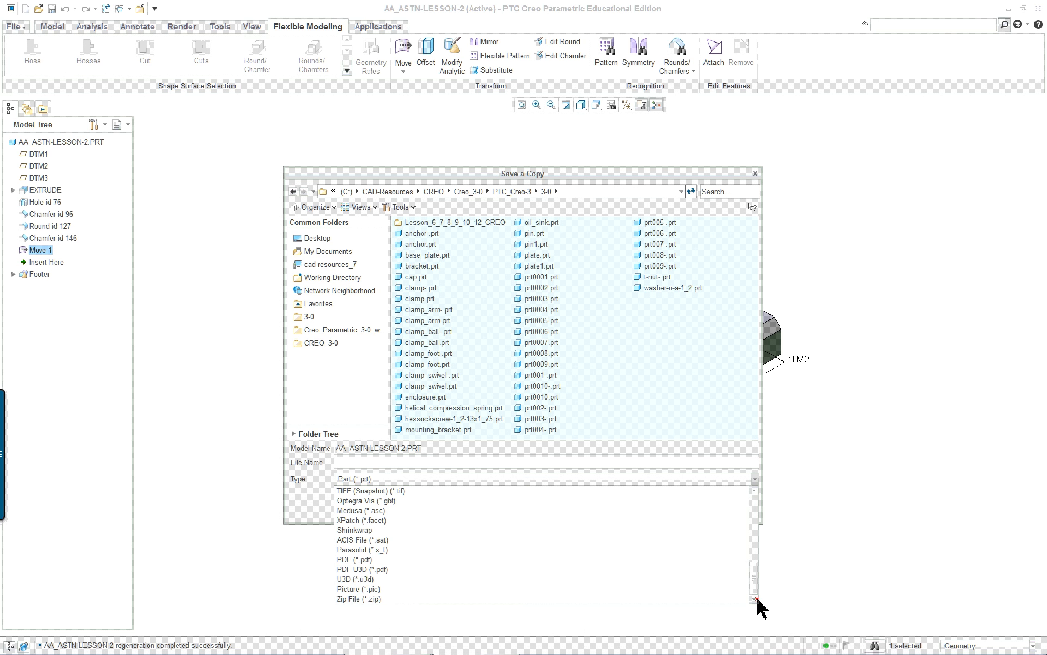
click(358, 598)
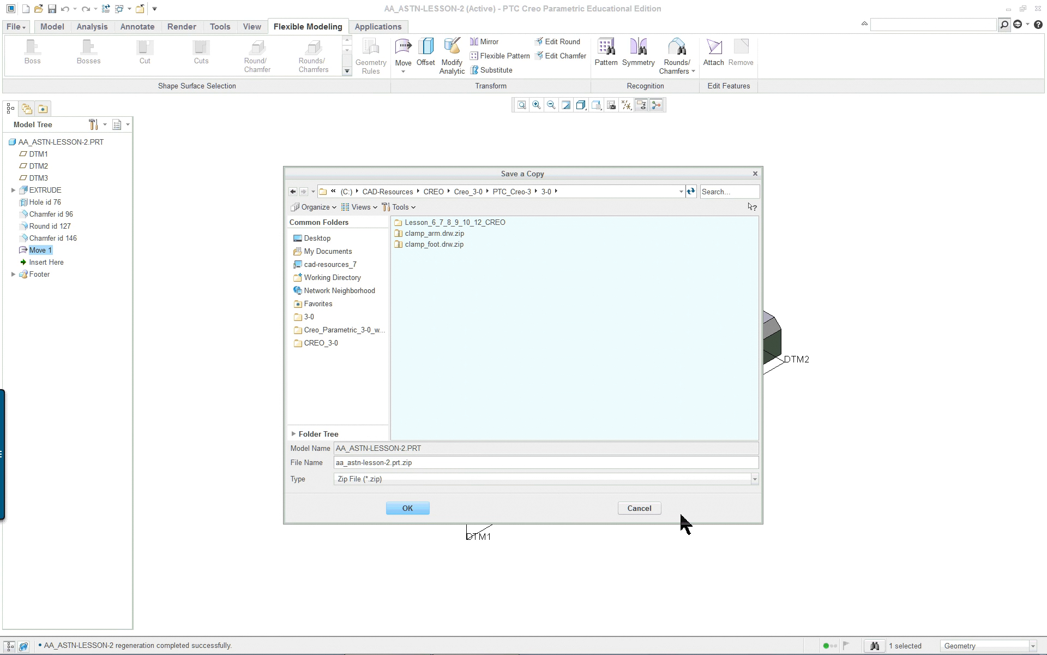
click(641, 509)
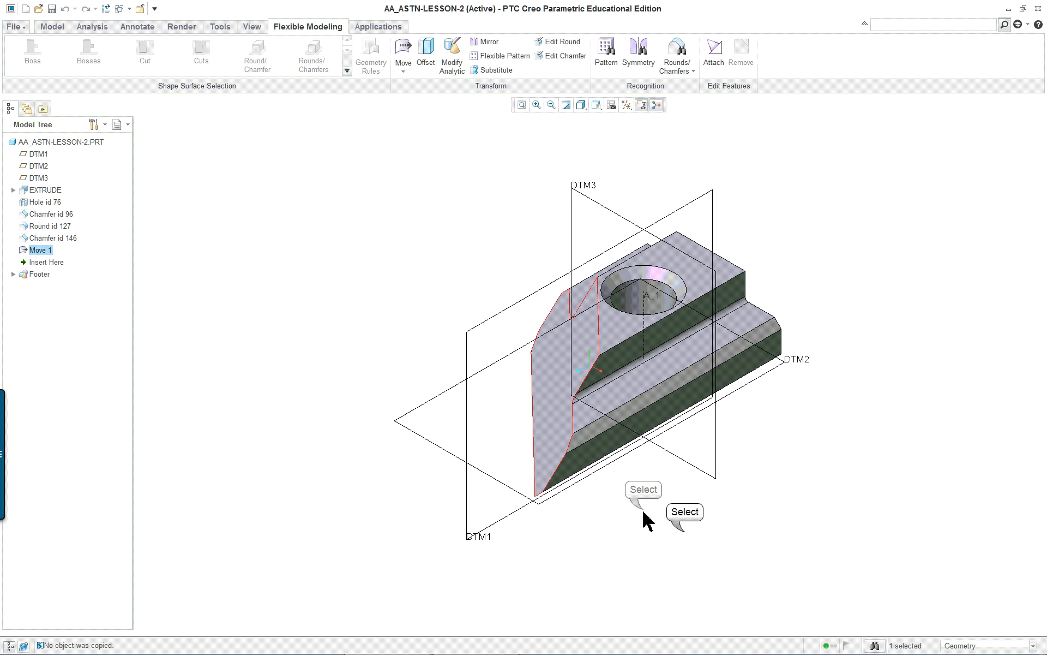
Switch to the Lesson 2 PDF in Adobe Acrobat and read on from Flexible Modeling to the Productivity Enhancements section
mouse_move(628, 554)
middle_down()
mouse_move(705, 486)
mouse_move(791, 484)
mouse_move(711, 575)
mouse_move(784, 560)
mouse_move(785, 605)
mouse_move(761, 564)
middle_up()
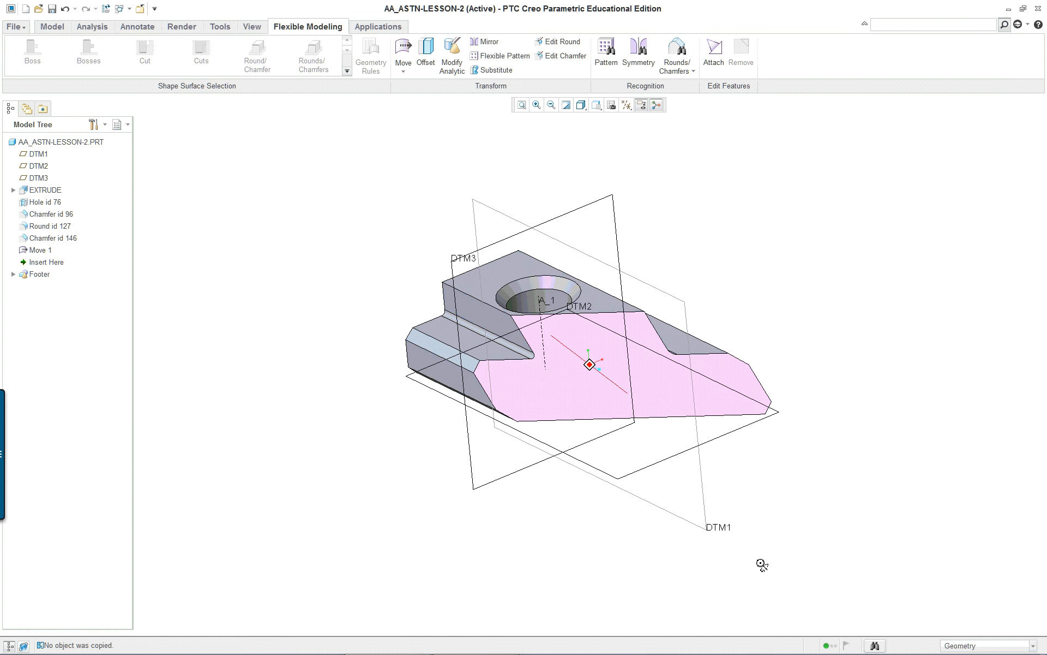
mouse_move(696, 550)
middle_down()
mouse_move(644, 573)
mouse_move(697, 542)
middle_up()
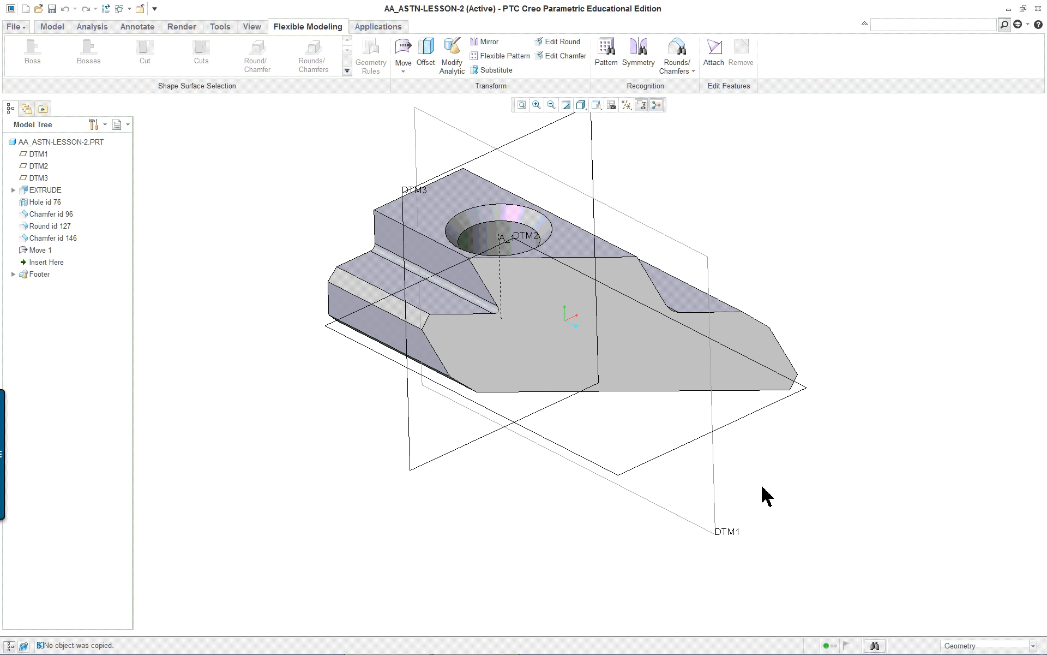
key(alt+Tab)
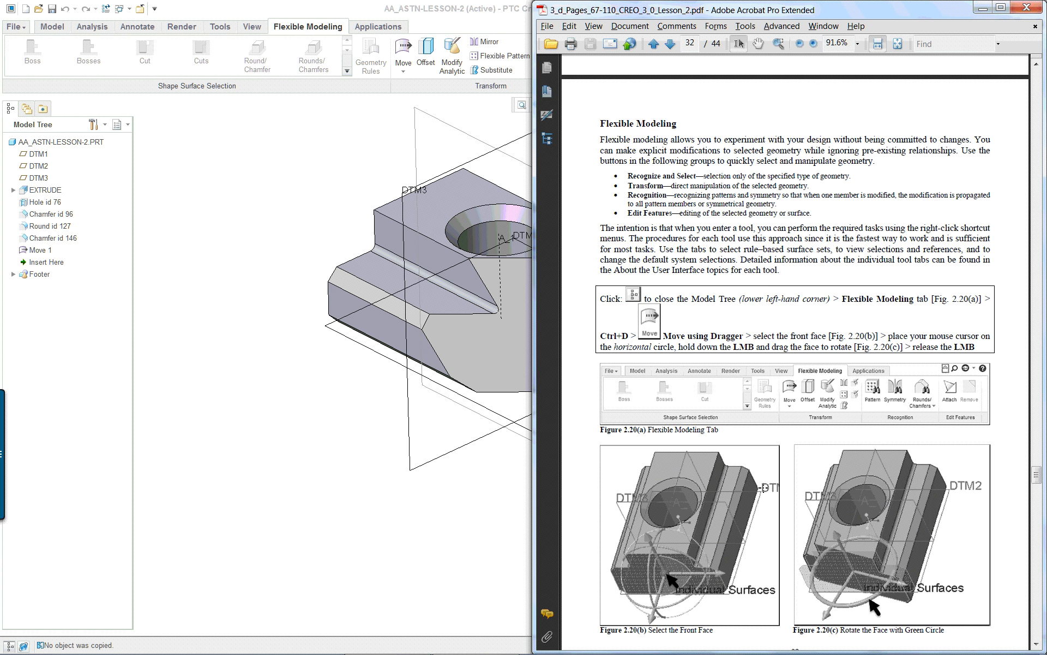
key(Page_Down)
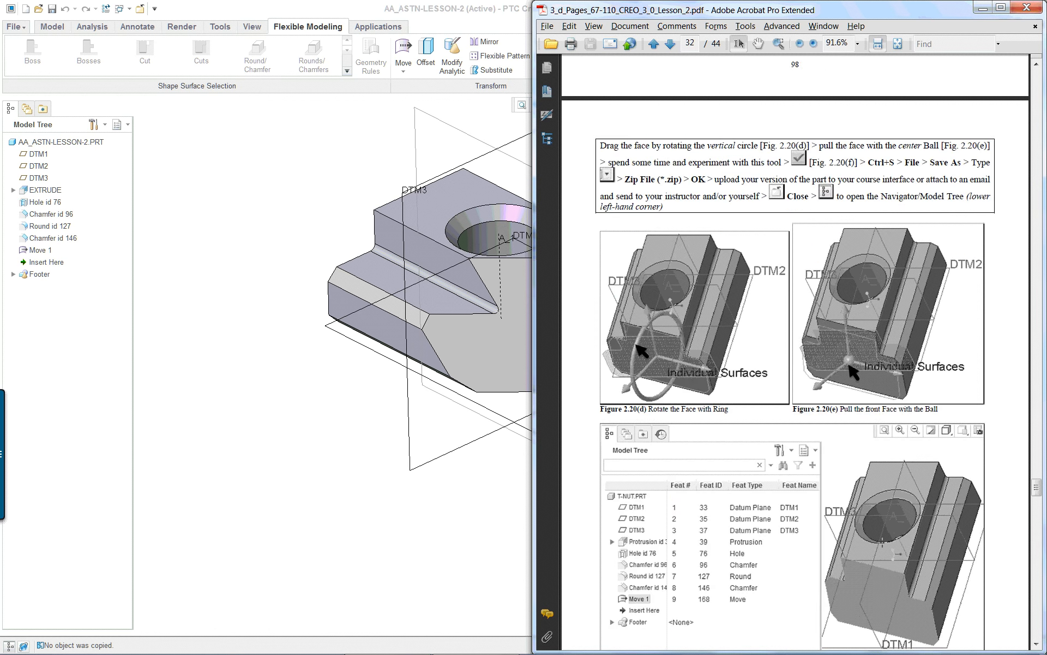
key(Page_Down)
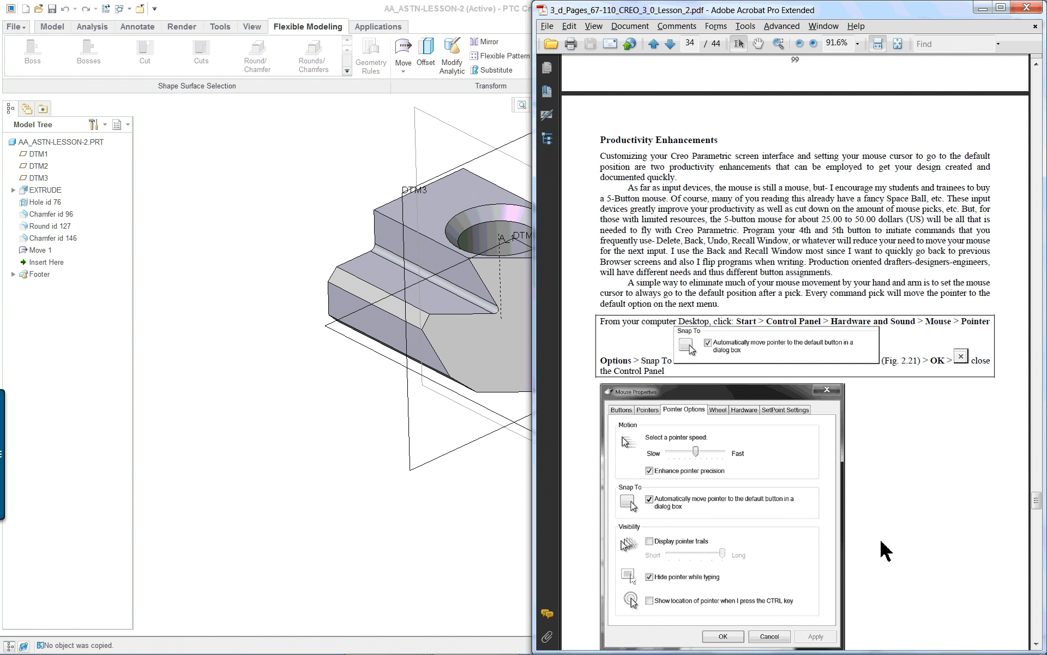
scroll(885, 550, down, 2)
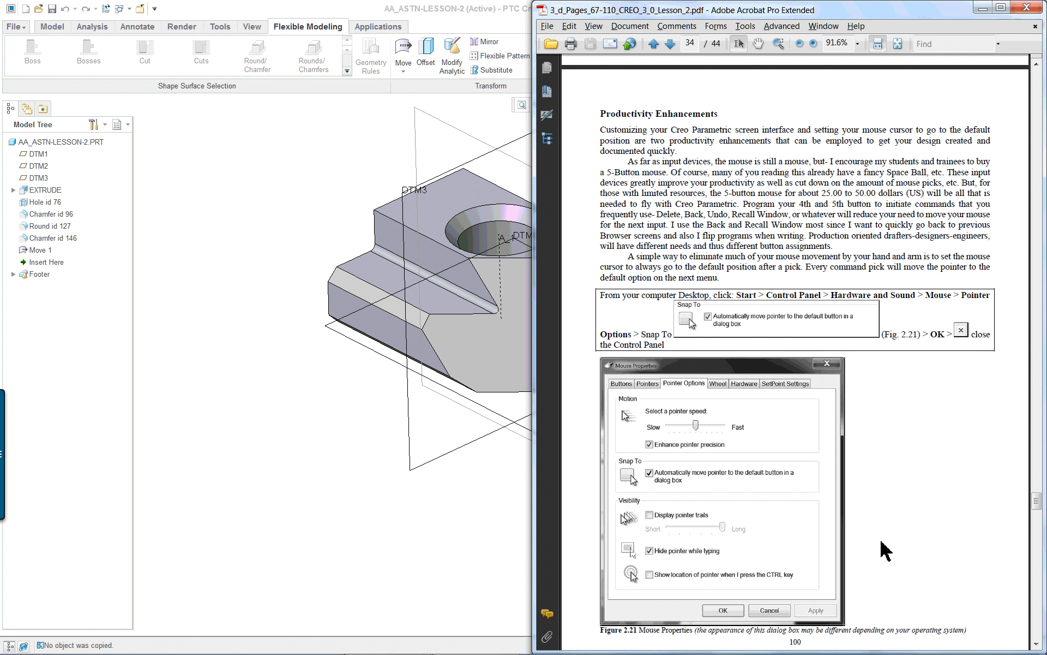
key(Page_Down)
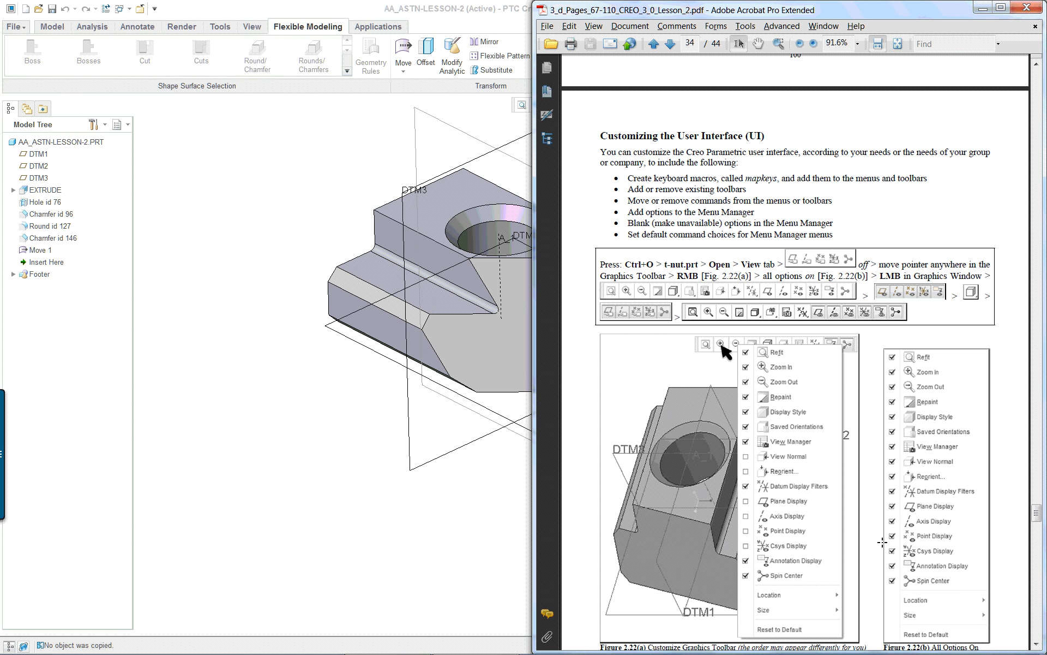
key(Page_Up)
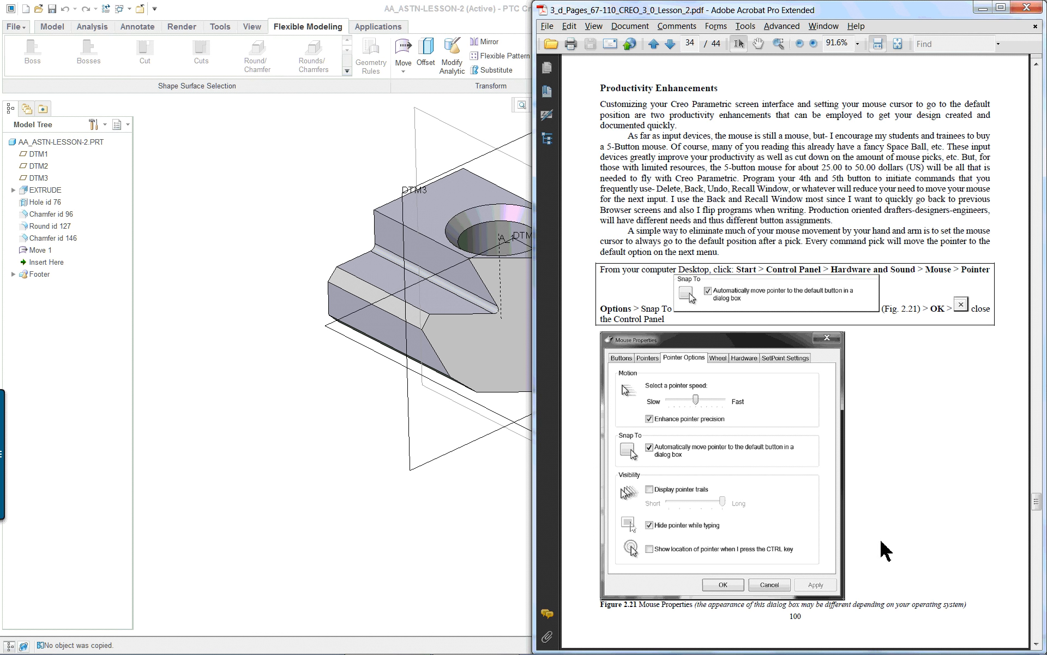